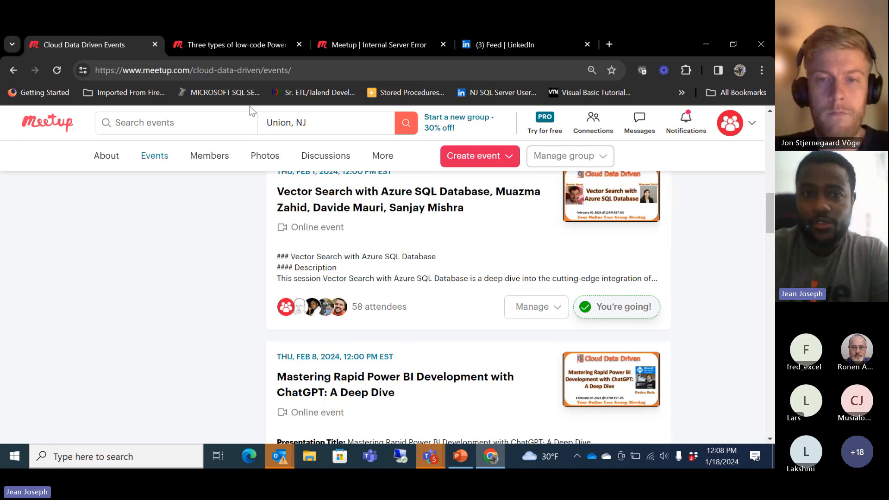
Load the datadrivencommunity.com home page in a new browser tab.
click(299, 72)
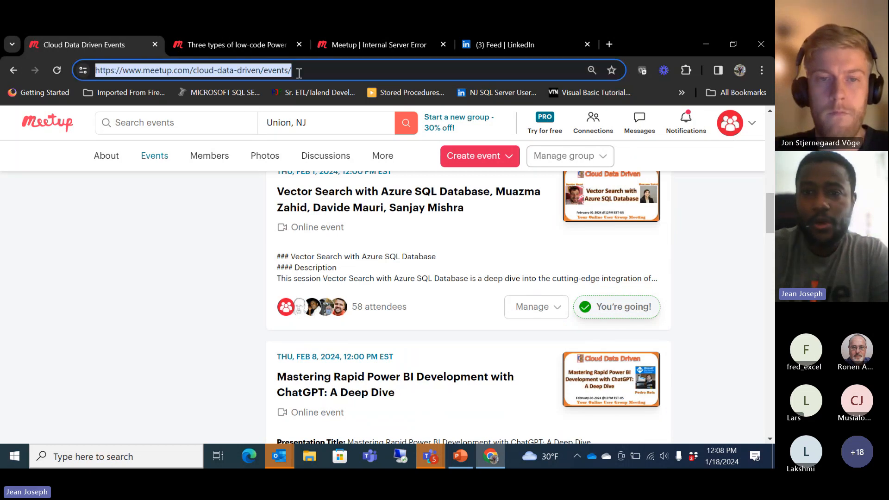
click(612, 43)
text(d)
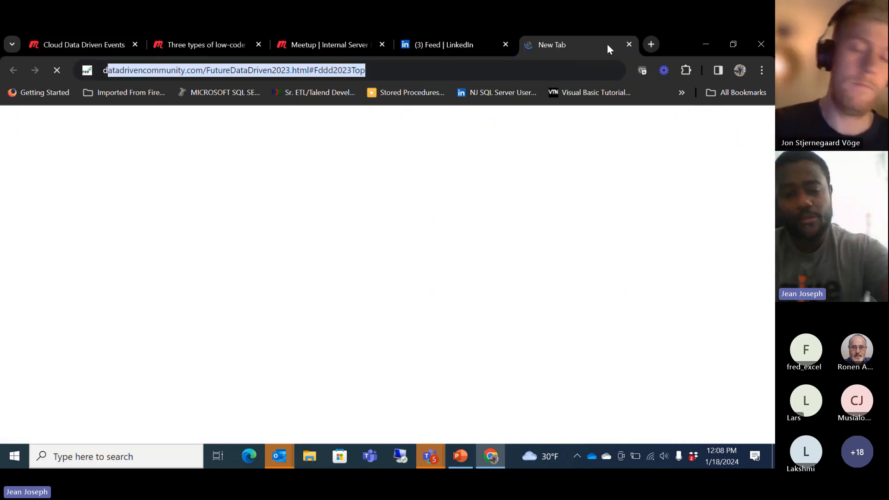
text(ata)
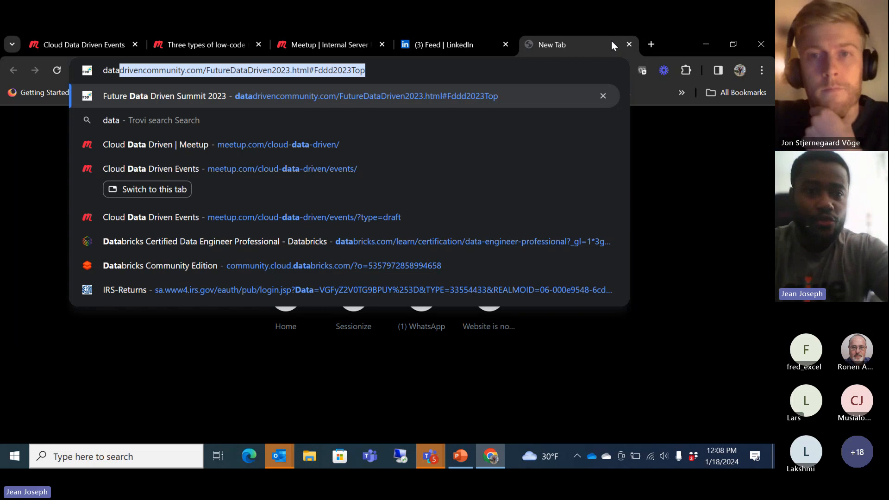
drag(210, 70, 390, 69)
key(BackSpace)
key(BackSpace)
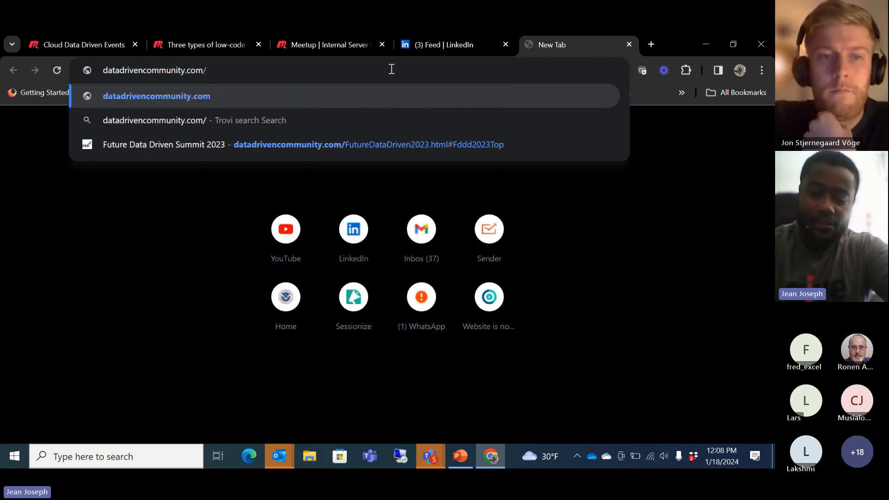
key(Return)
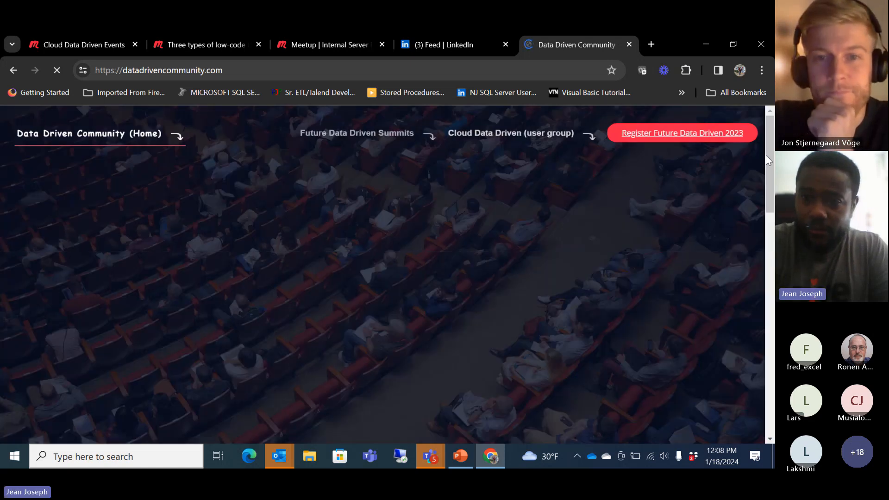
Return to the Cloud Data Driven Events page, then switch to the PowerPoint deck.
click(84, 45)
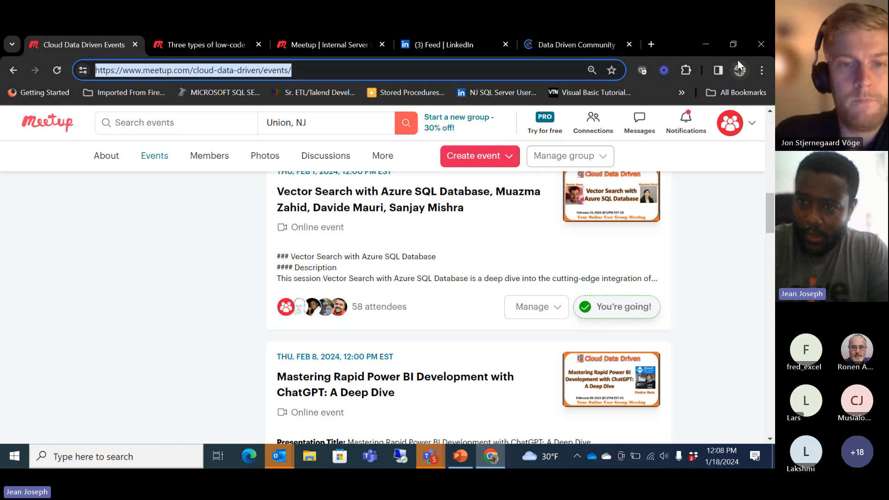
click(705, 44)
drag(149, 344, 149, 451)
Show slide 9, Today's Presentation, dismiss the accessibility pane and tip, and stop sharing.
click(83, 397)
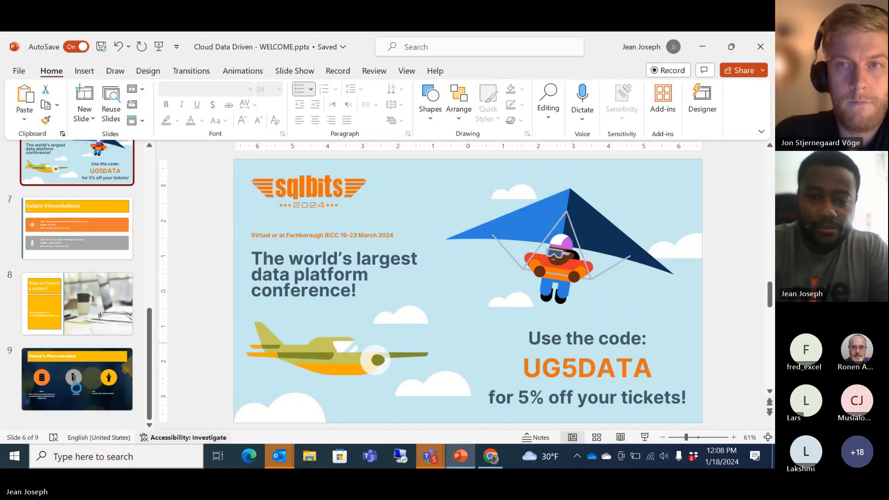
click(762, 155)
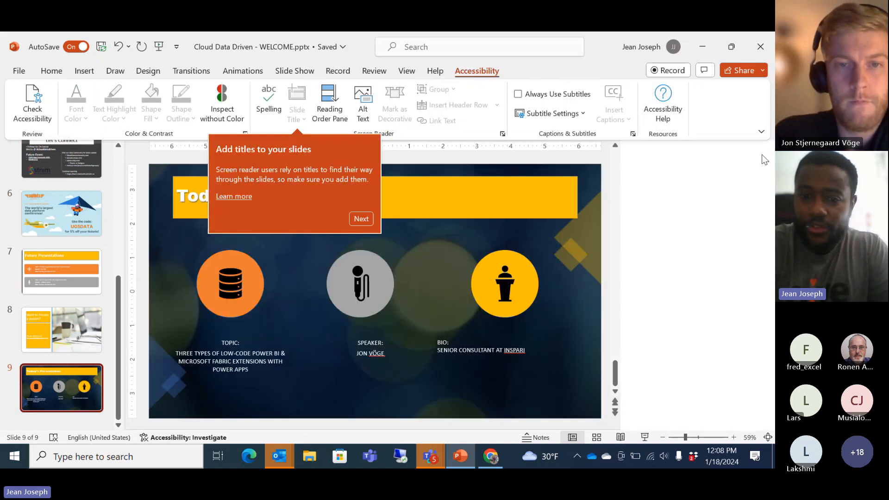
click(357, 219)
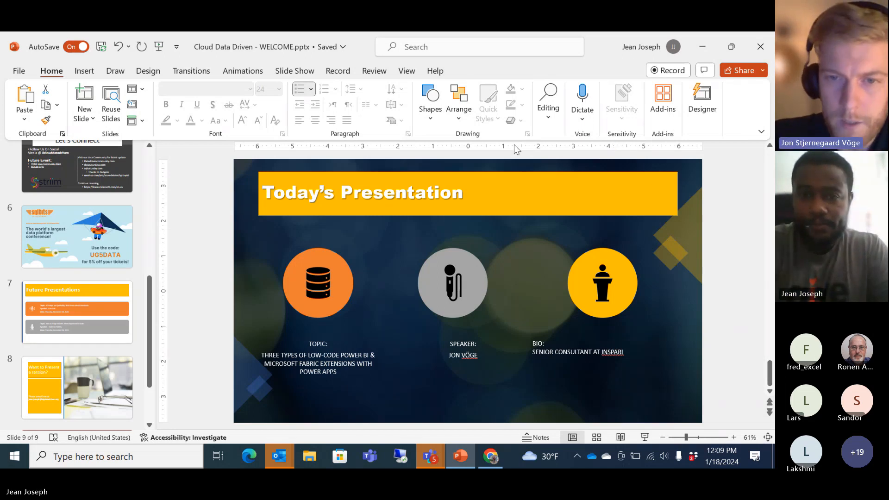
click(438, 35)
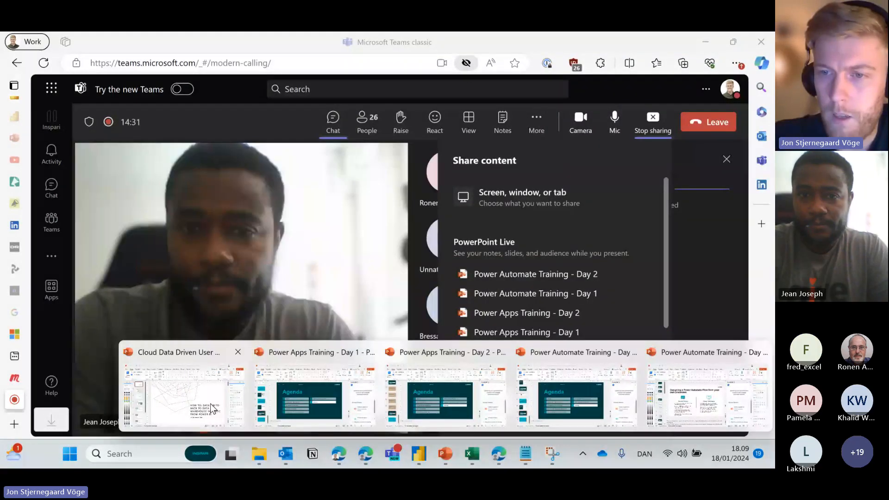
Bring the user group deck forward and start its slideshow from the first slide.
click(212, 408)
click(645, 432)
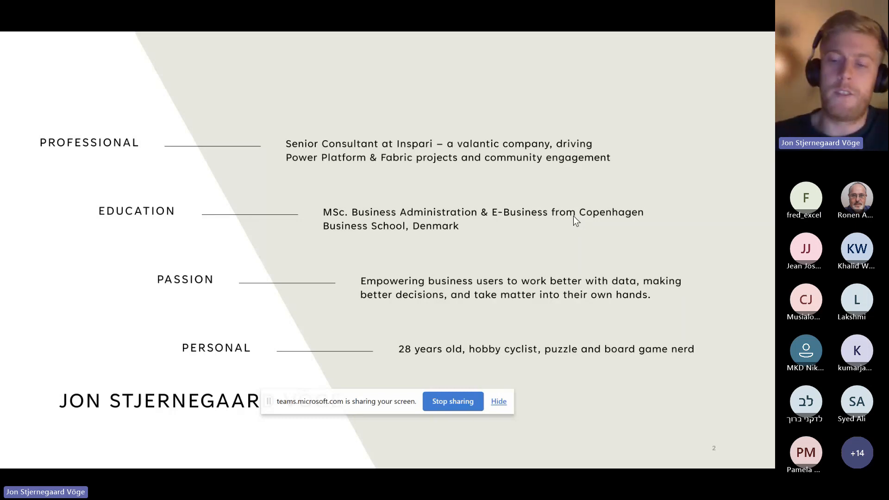
Advance past the Agenda to slide 4, Solution Demo, hide the sharing bar, and exit the slideshow.
key(Right)
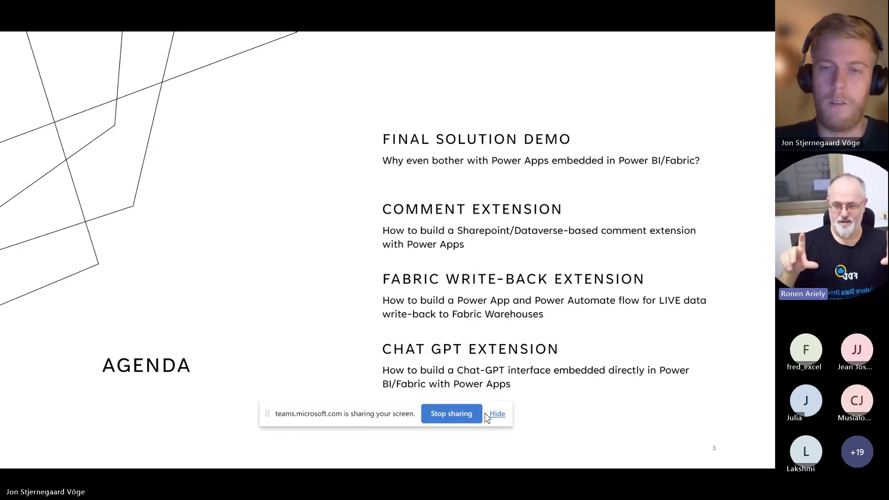
click(498, 402)
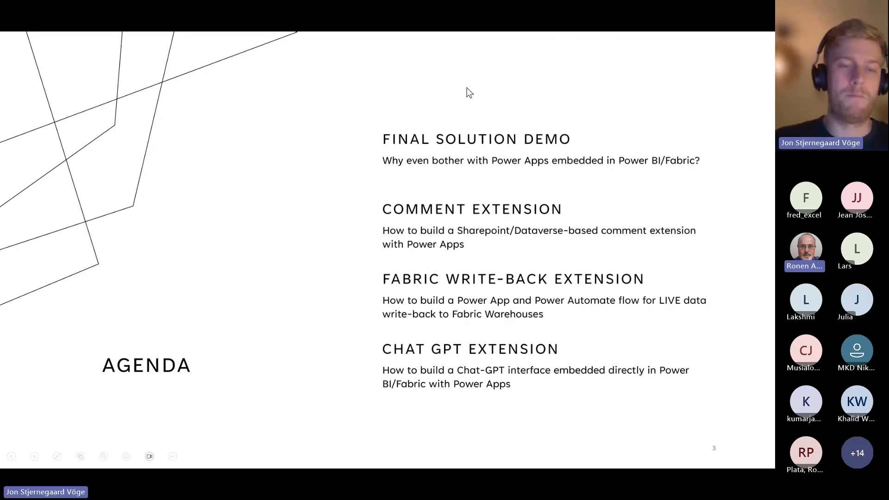
key(Right)
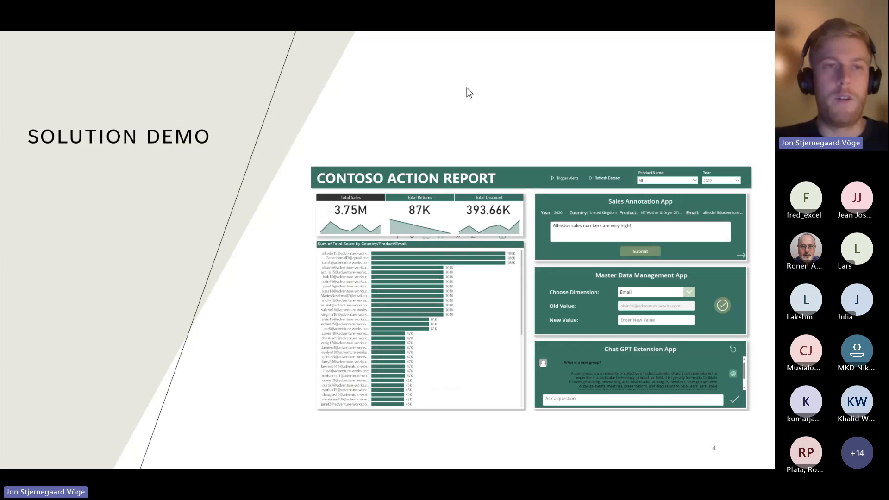
key(Escape)
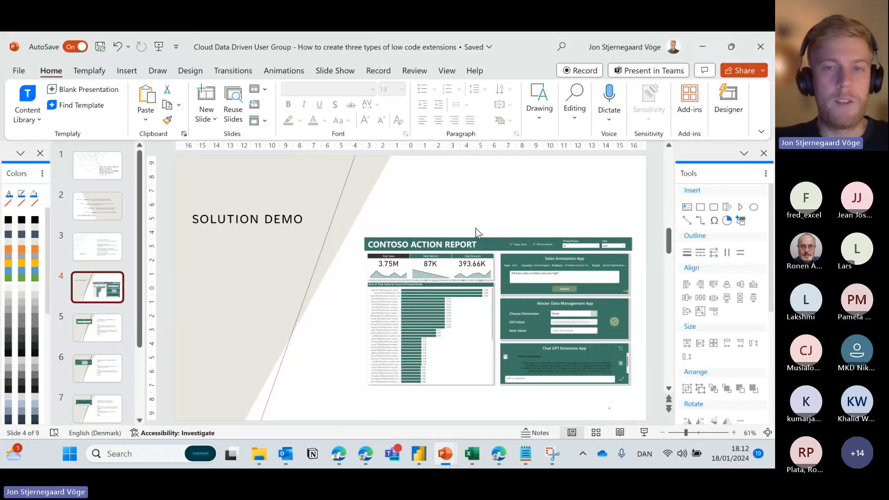
Bring the Fabric Demo Report window forward and hide its list of report pages.
click(366, 457)
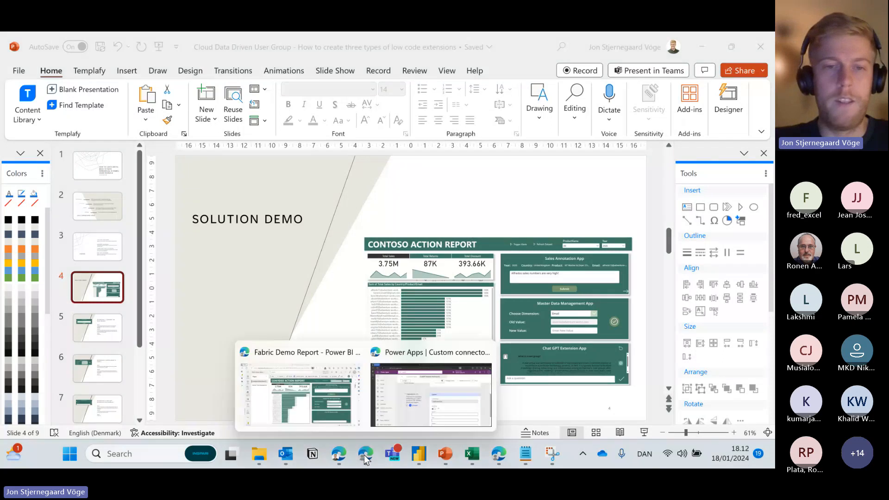
click(300, 389)
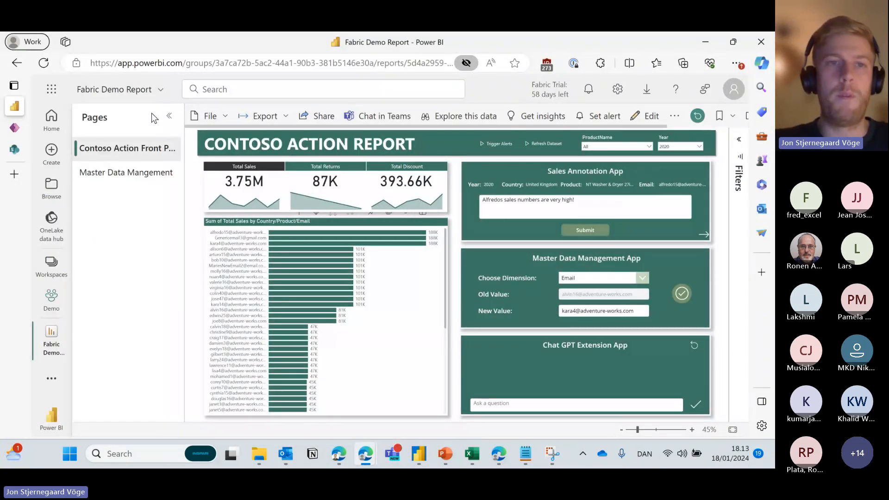
click(168, 116)
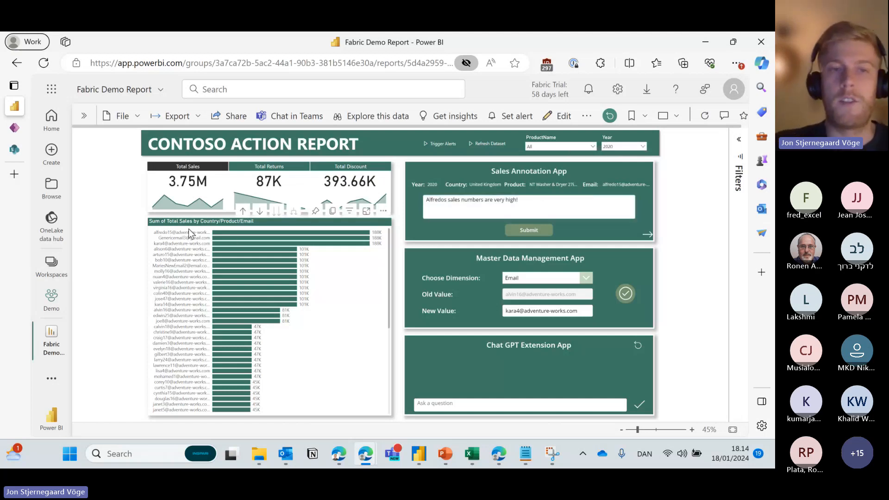
Select the sample annotation comment, filter the report to one customer, then reload the page.
drag(536, 200, 371, 208)
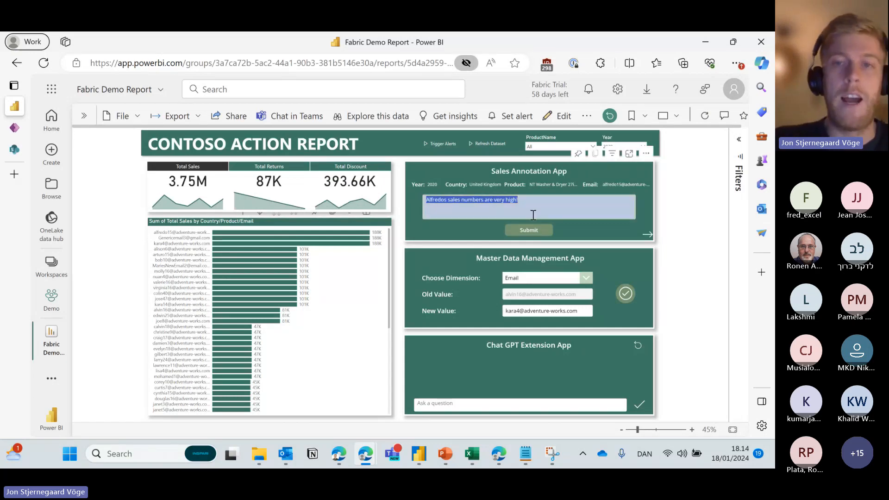
click(504, 215)
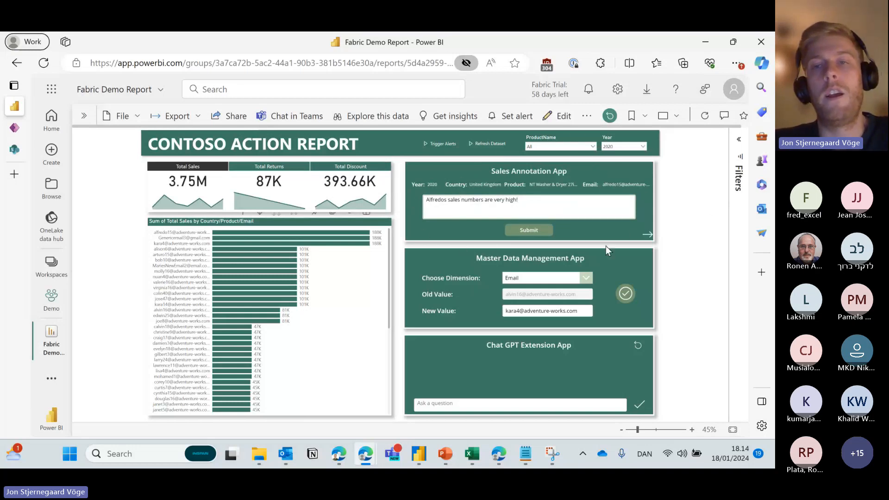
click(188, 237)
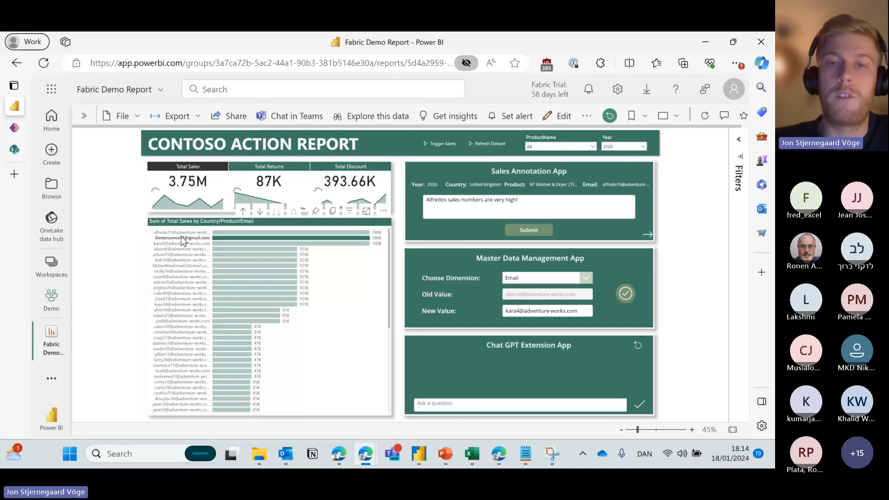
mouse_move(263, 242)
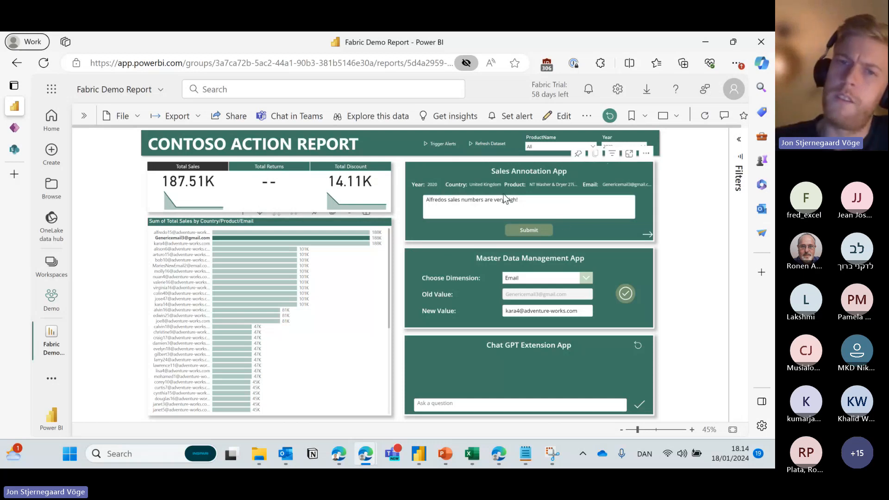
click(43, 62)
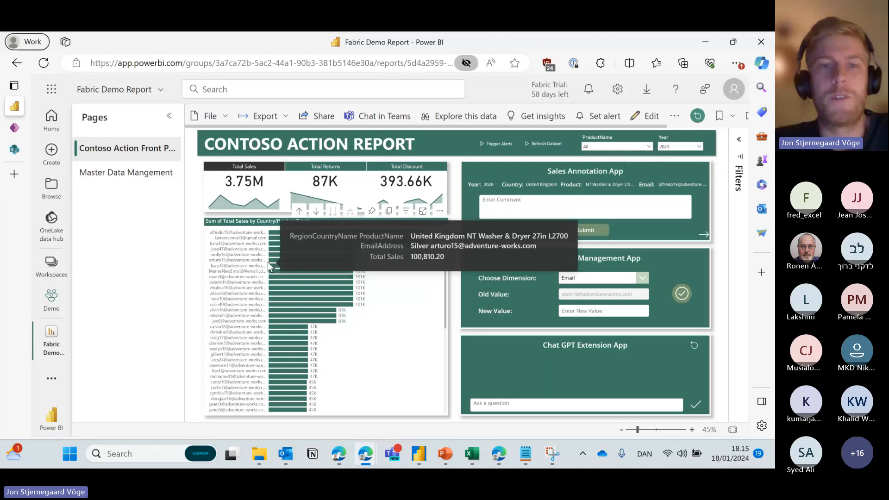
Toggle the customer's bar filter on and off, selecting the saved comment text each time.
click(235, 241)
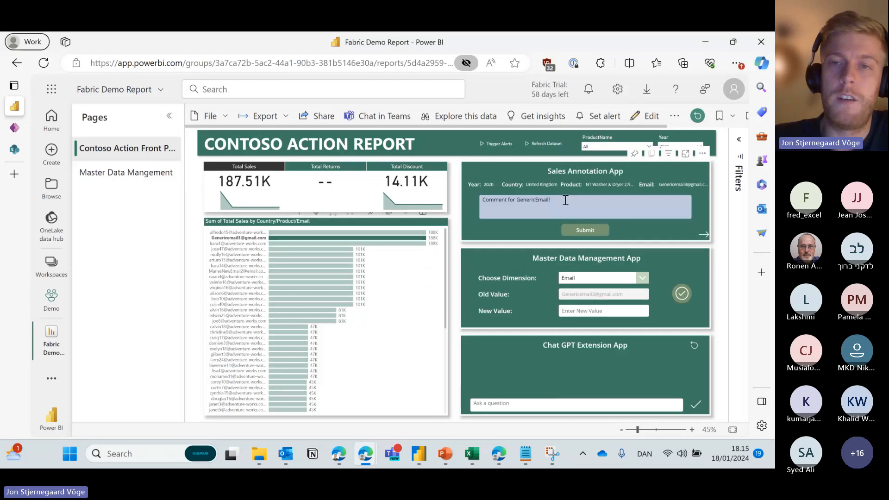
drag(565, 199, 449, 201)
click(234, 240)
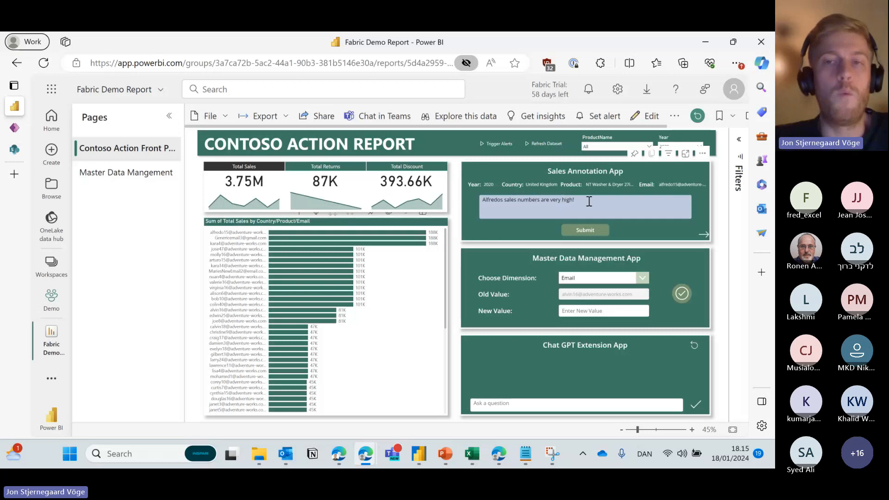
drag(598, 200, 457, 201)
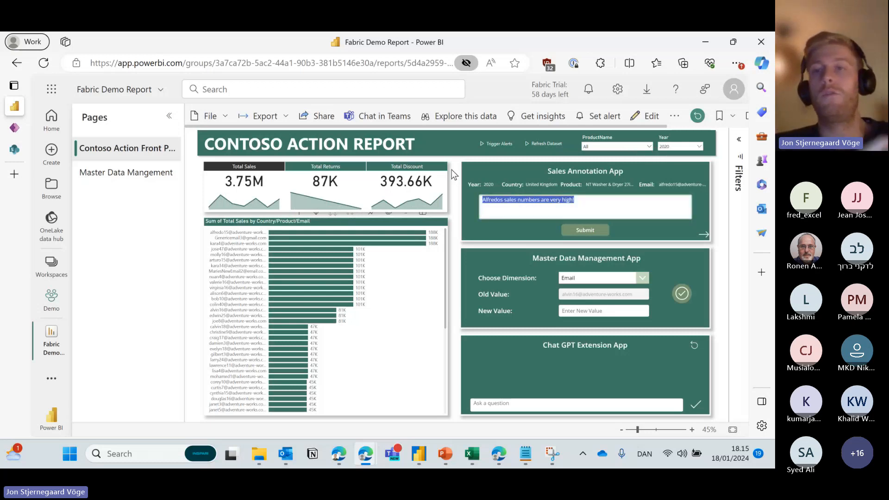
click(584, 205)
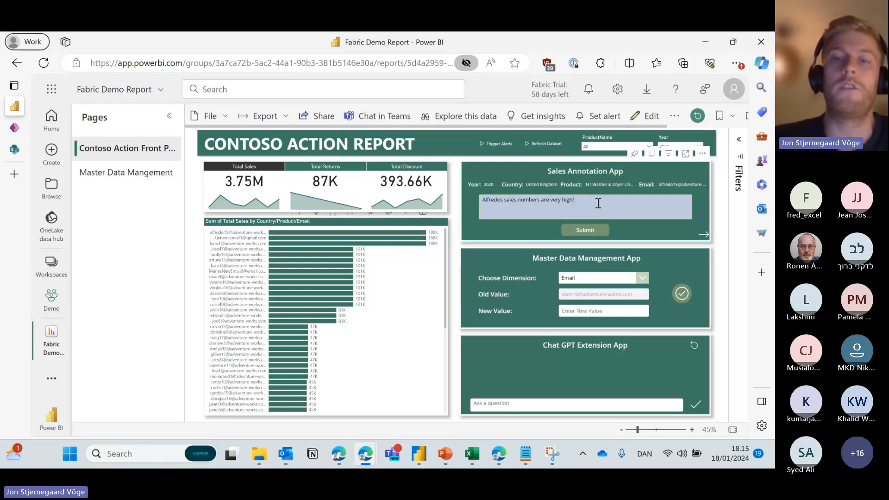
drag(596, 201, 463, 200)
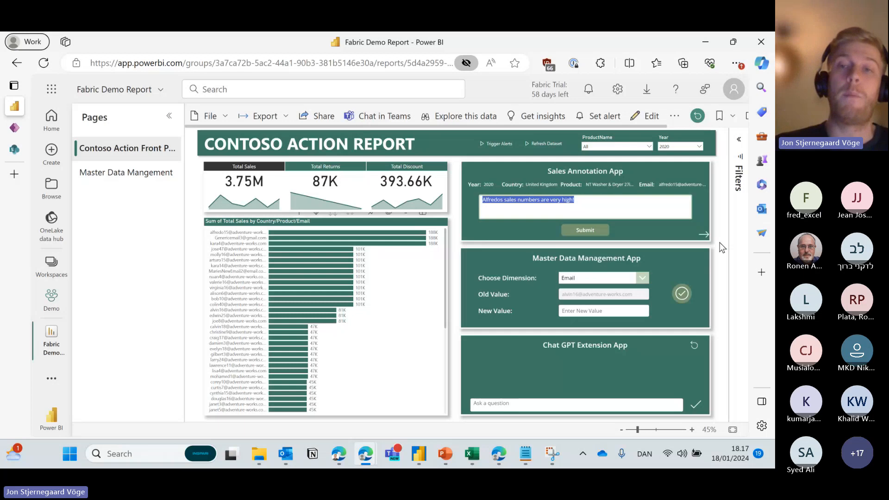
Select a single customer's bar in the sales-by-email chart to cross-filter the report.
click(598, 307)
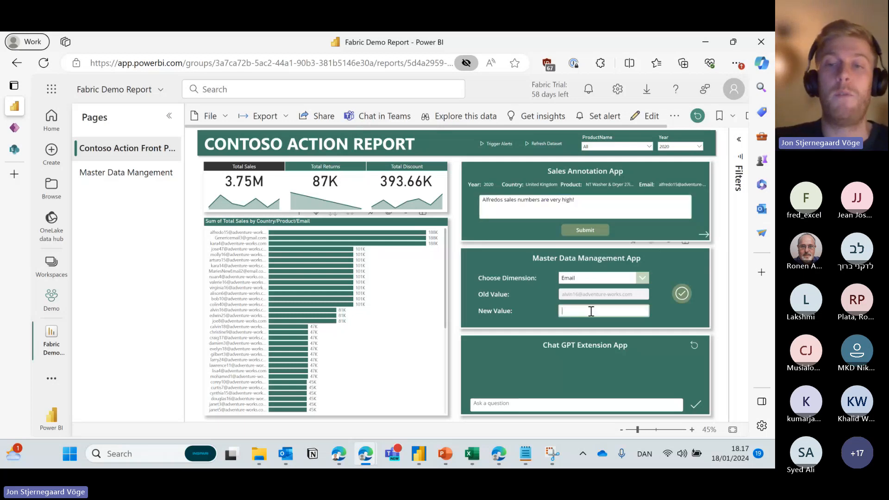
click(231, 238)
click(238, 242)
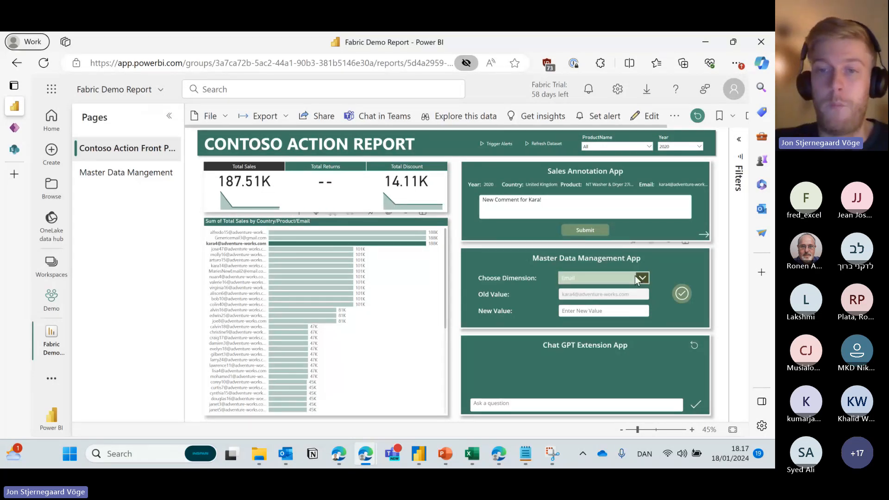
In Master Data Management, choose the Email dimension, enter the customer's new email address, and submit.
click(613, 277)
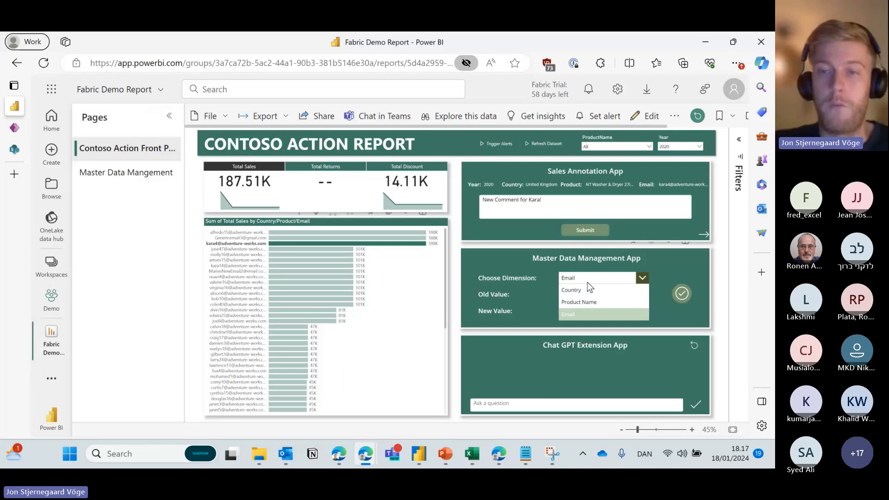
click(586, 313)
click(573, 312)
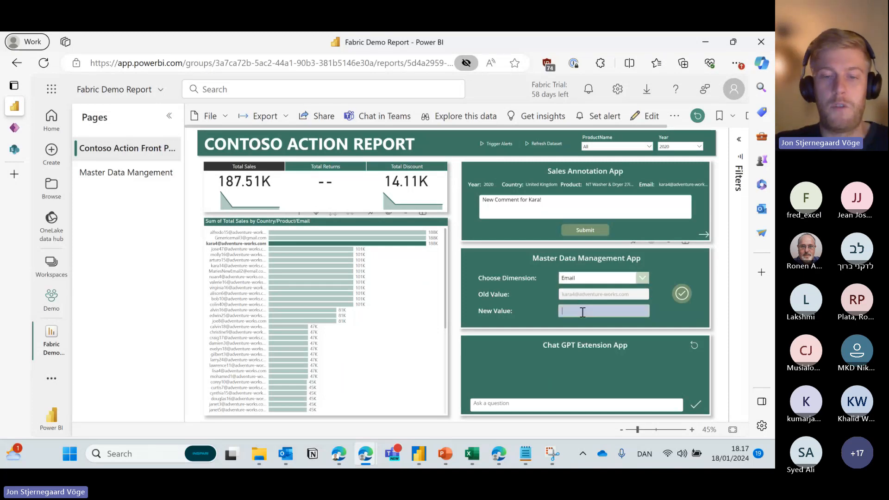
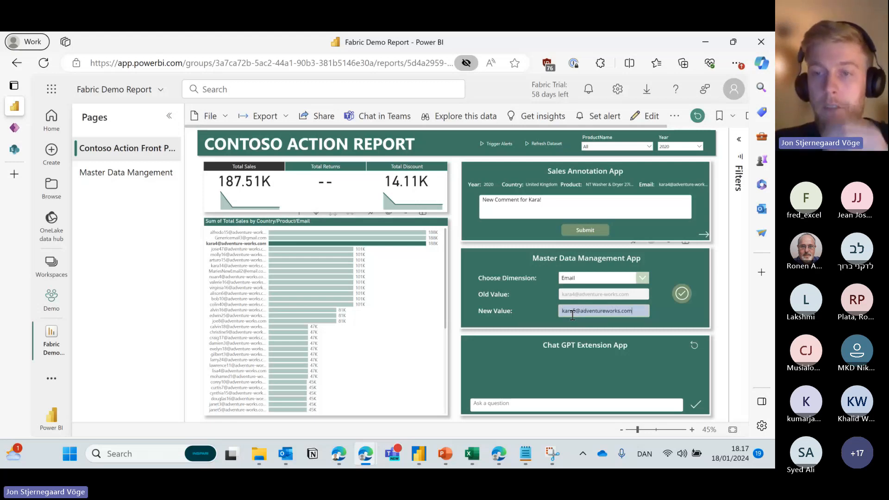
click(683, 294)
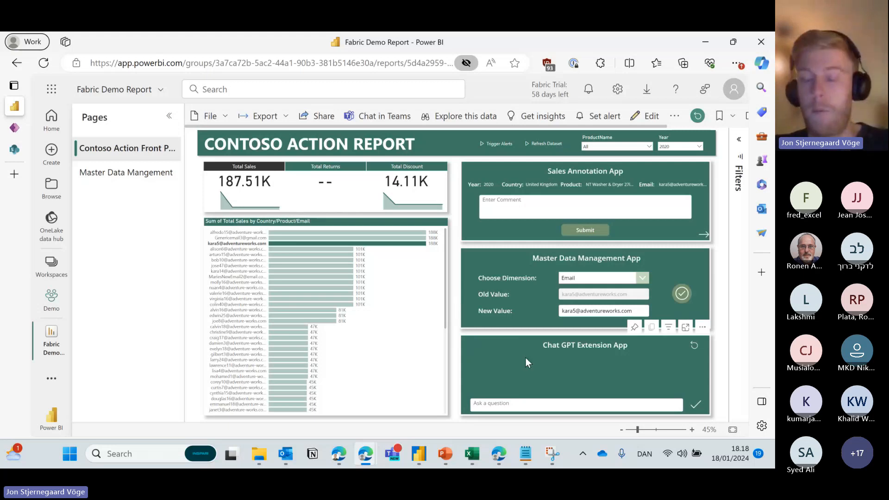
Ask Chat GPT 'What is a user group?' and scroll through its answer.
click(515, 402)
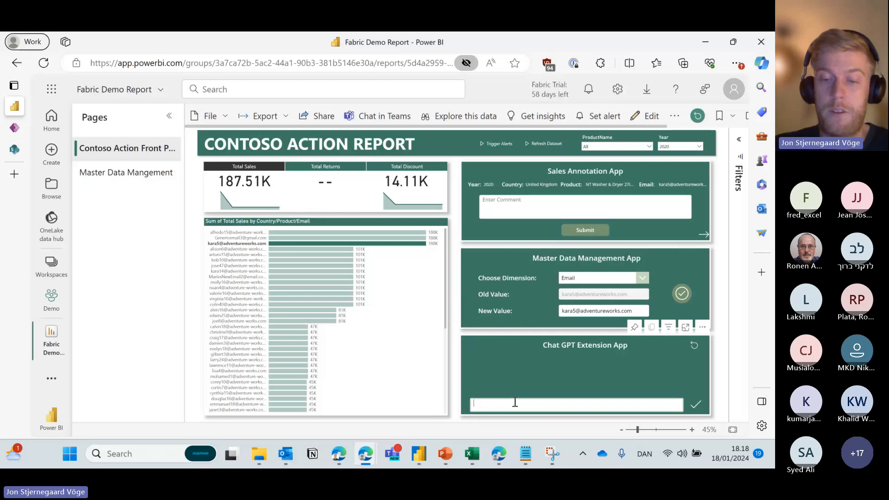
text(As)
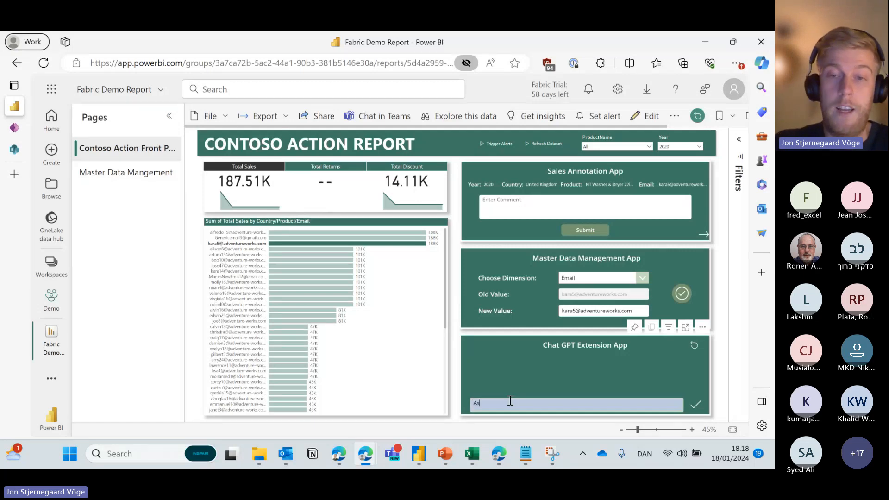
key(BackSpace)
key(BackSpace)
text(What is a user)
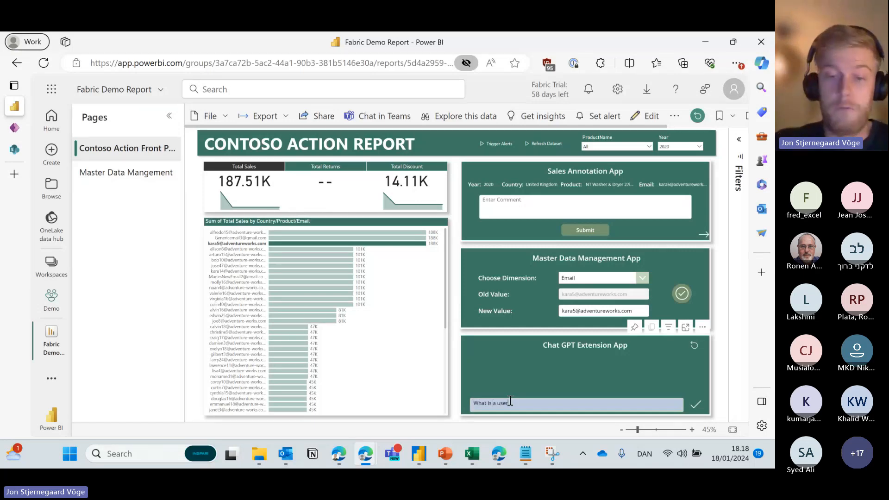
text( group?)
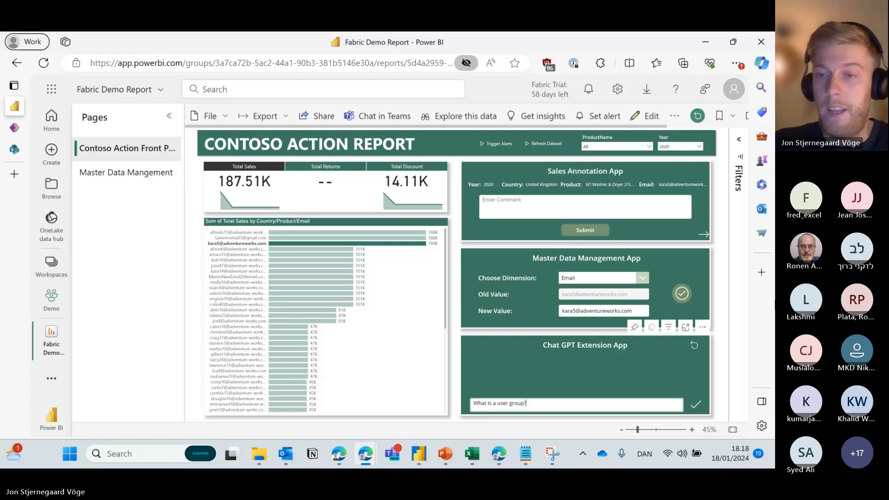
click(696, 406)
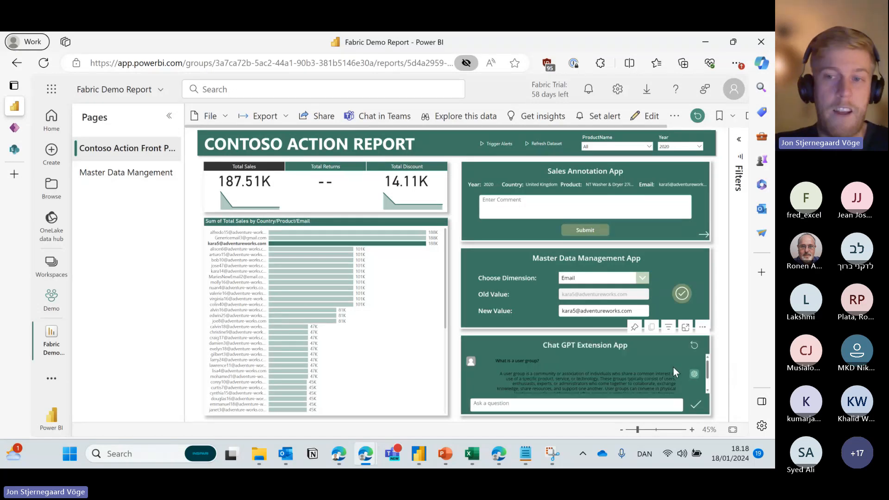
scroll(562, 363, down, 2)
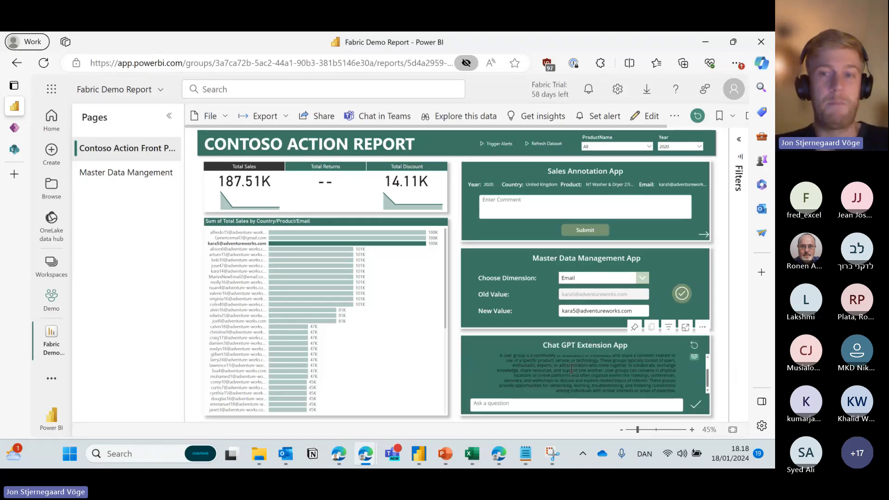
scroll(587, 369, up, 2)
scroll(589, 371, down, 2)
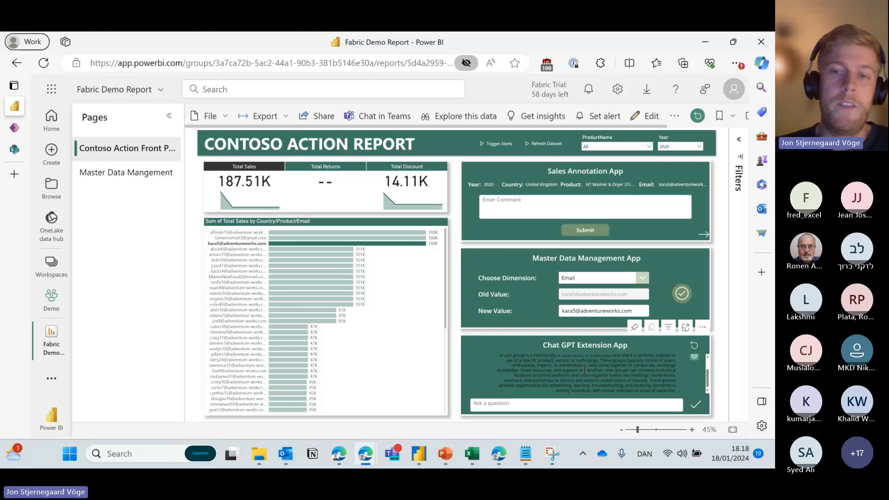
scroll(585, 369, up, 2)
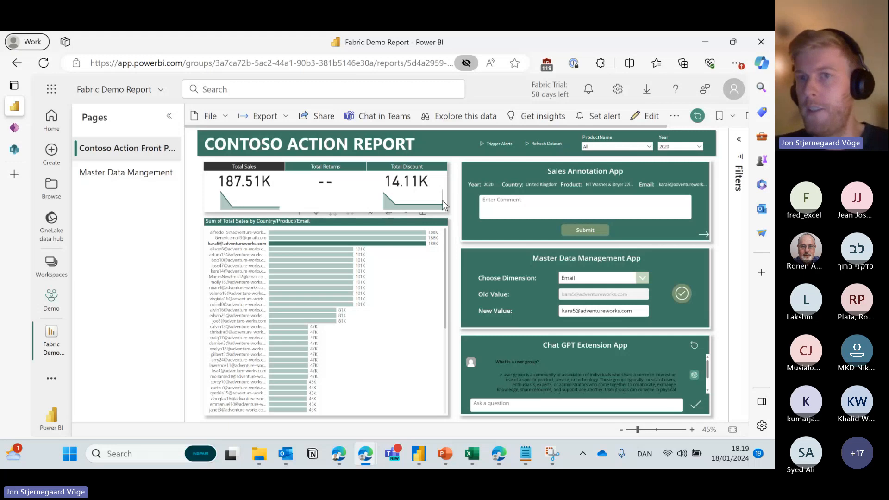
Deselect the customer's bar in the chart so the report returns to 3.75M total sales.
mouse_move(442, 201)
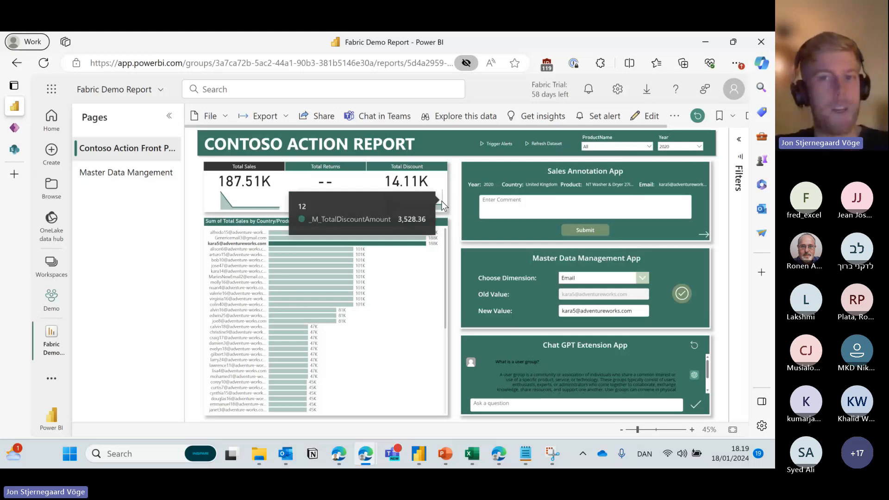
click(219, 244)
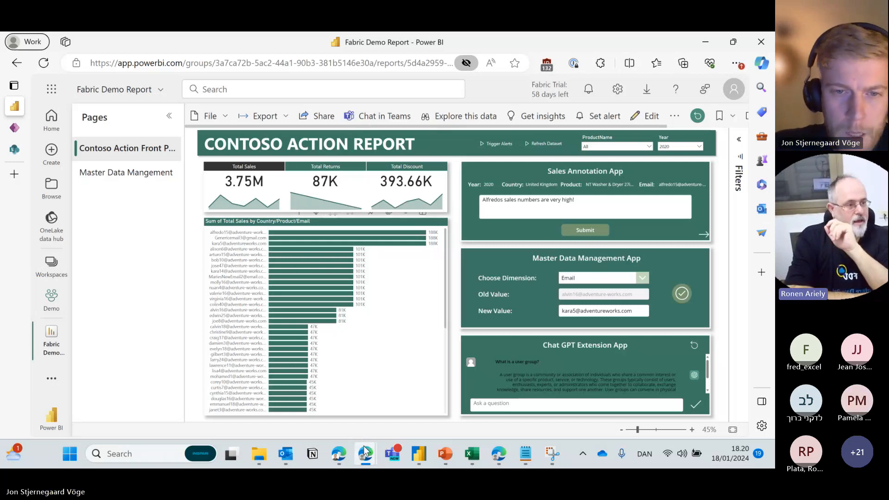
mouse_move(366, 454)
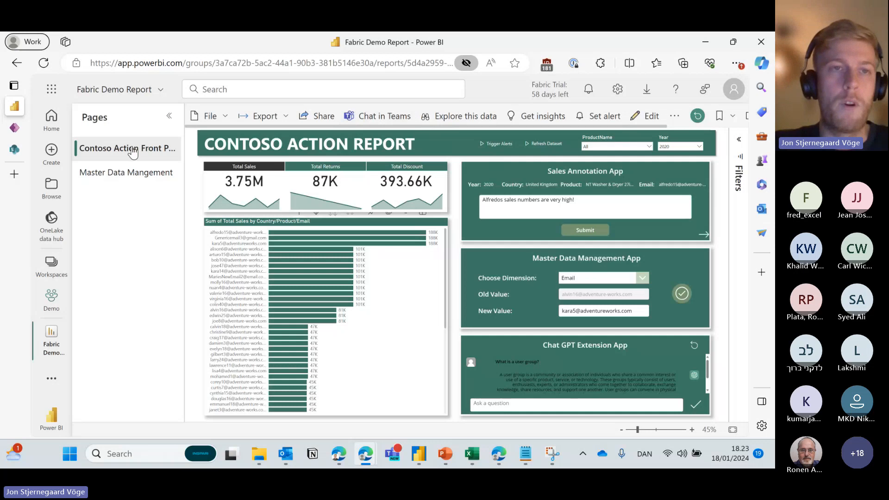
Switch the report into edit mode and glance at the get-more-visuals options.
click(640, 120)
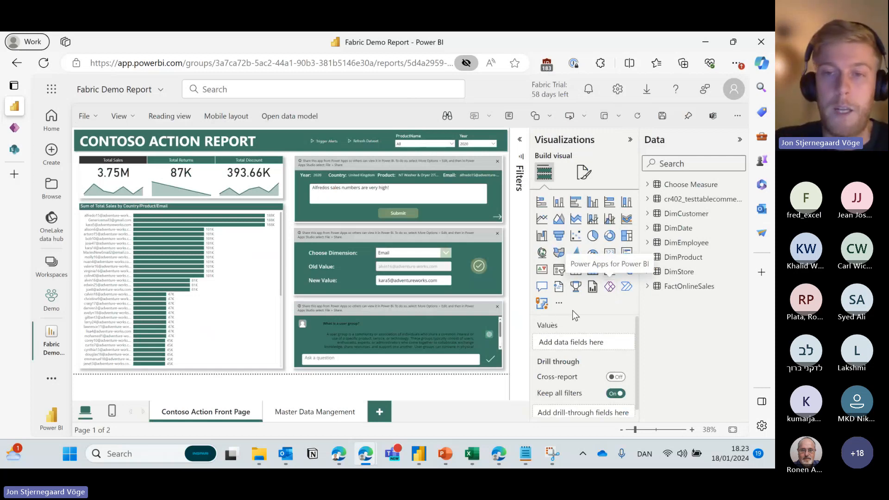
click(559, 303)
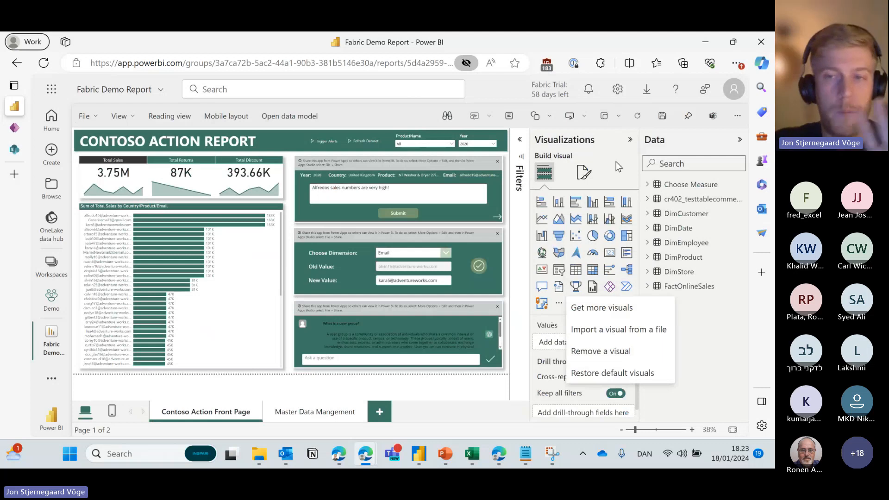
key(Escape)
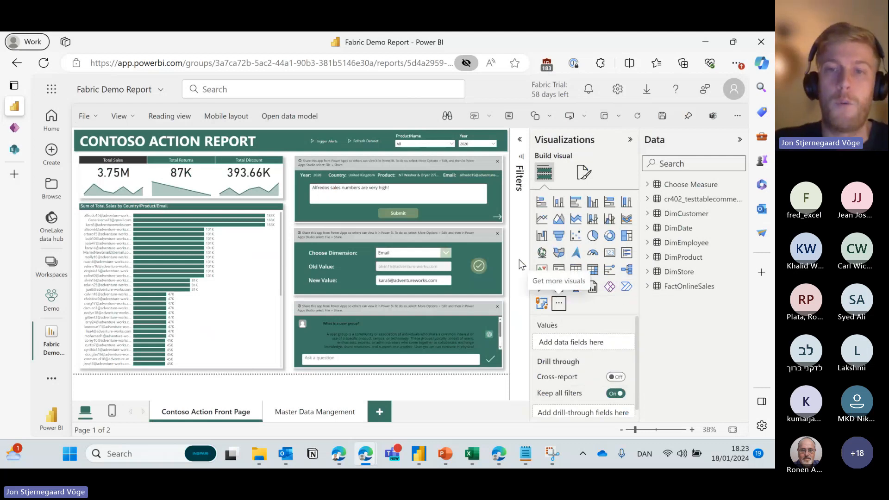
Add a Power Apps visual, drag it to the page centre and enlarge it to show its content.
click(610, 286)
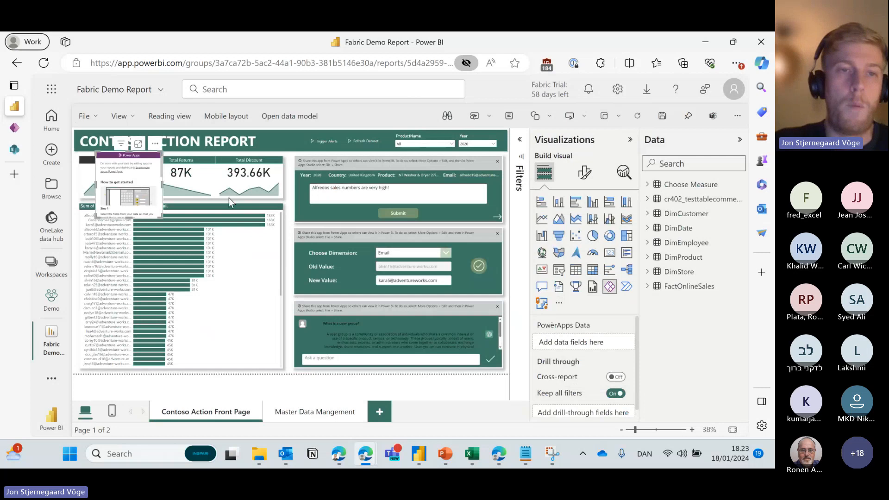
drag(156, 146, 296, 178)
drag(278, 251, 360, 318)
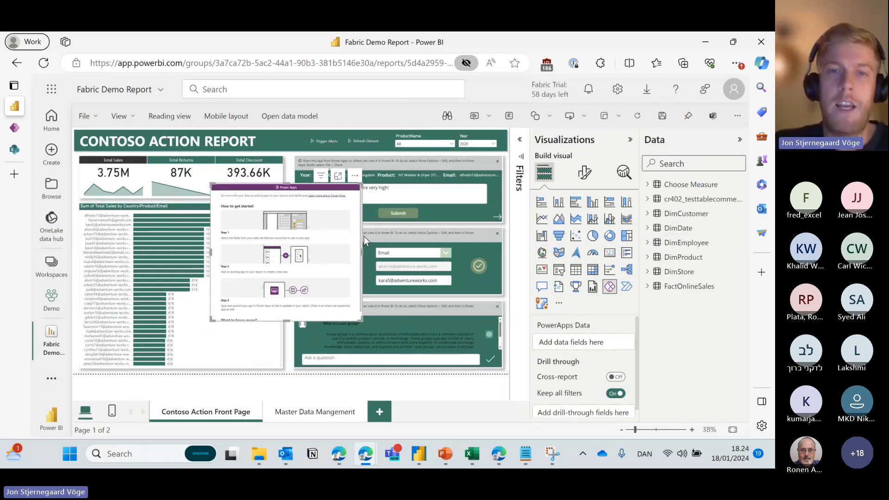
Turn the new visual into a table with DimProduct's ProductName as a column.
click(575, 271)
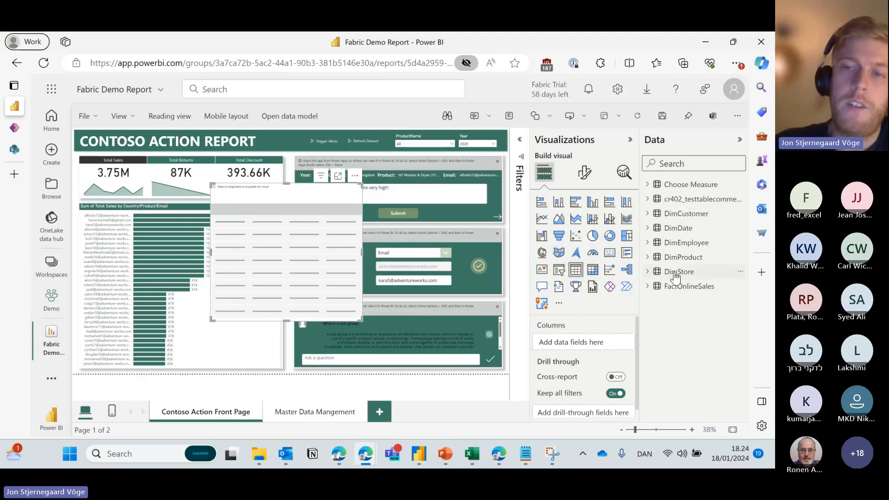
click(648, 258)
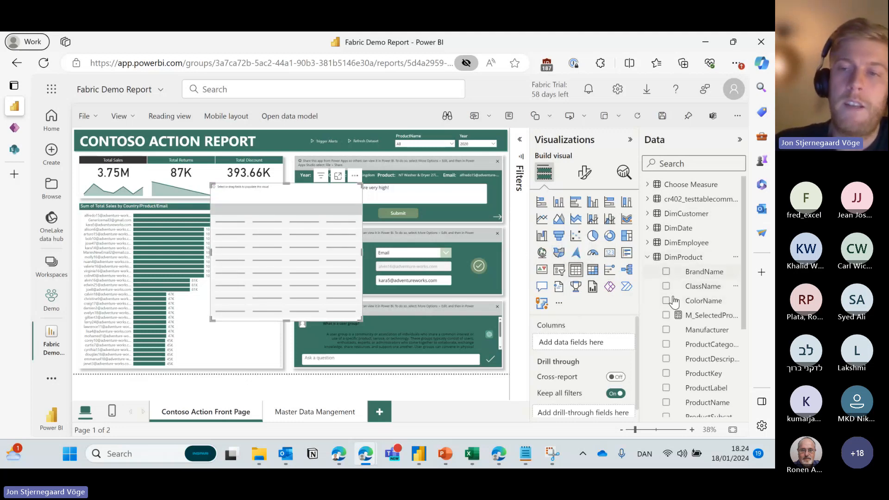
scroll(679, 332, down, 1)
scroll(679, 332, down, 2)
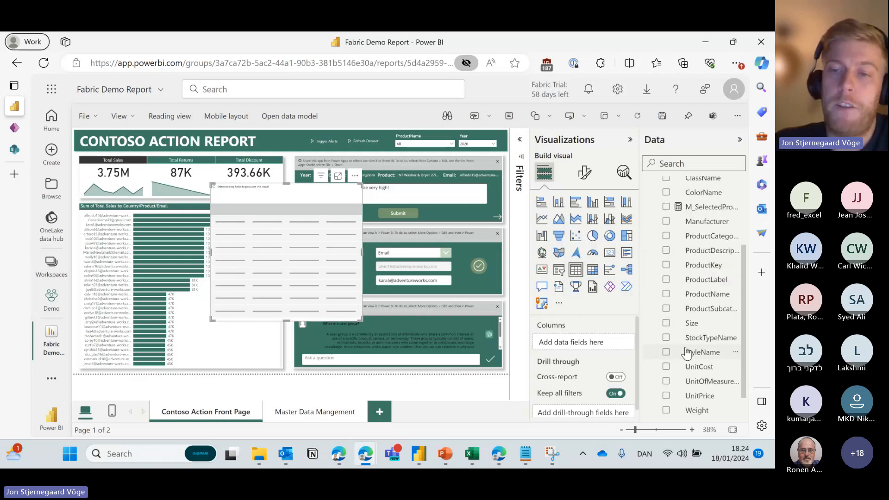
scroll(683, 319, up, 1)
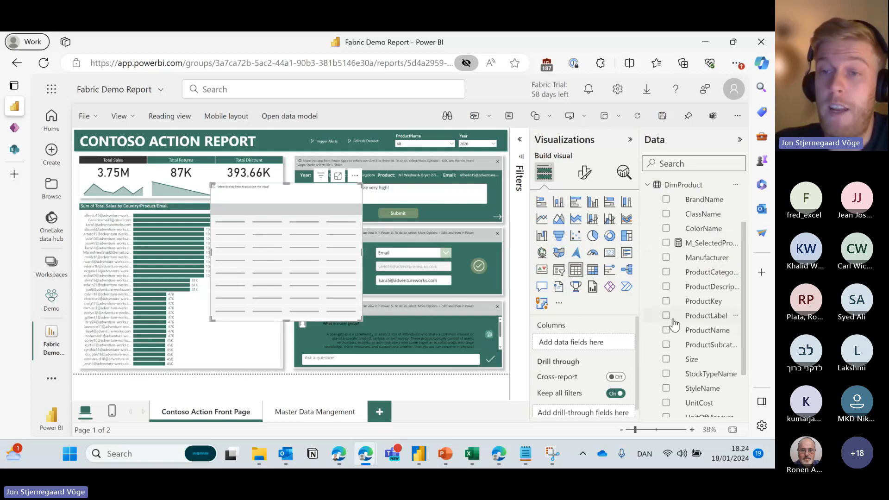
click(665, 330)
scroll(668, 241, up, 2)
click(681, 255)
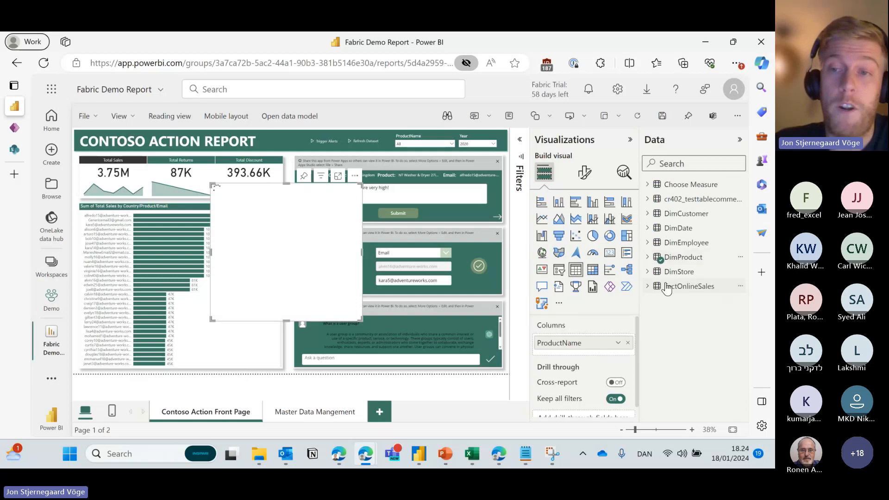
Add _M_TotalSalesAmount from FactOnlineSales, shrink the table, and convert it to a Power Apps visual.
click(681, 284)
click(666, 294)
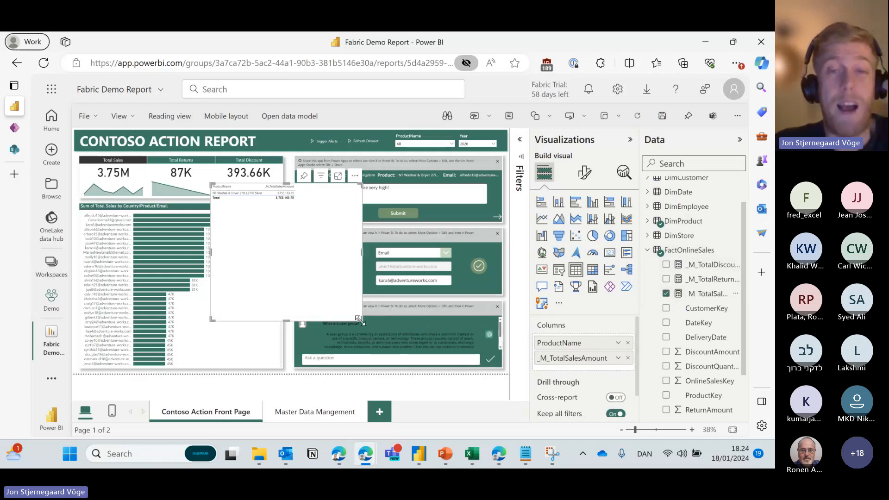
drag(361, 319, 355, 300)
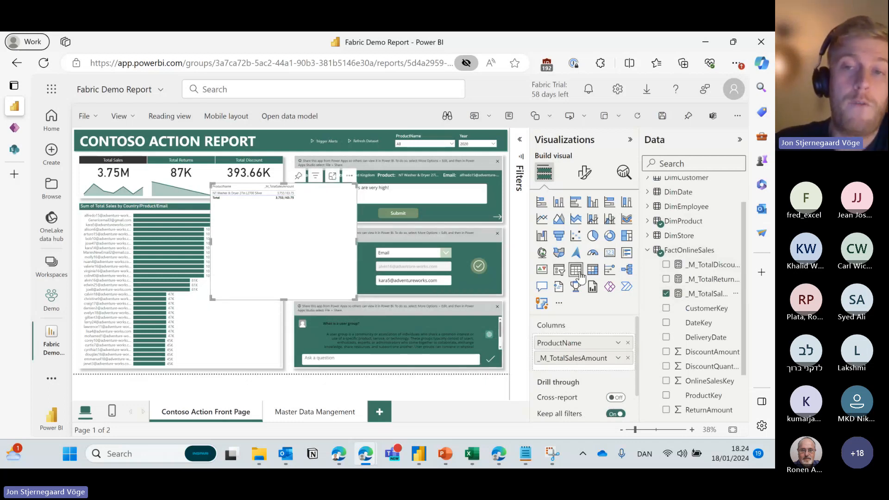
click(610, 288)
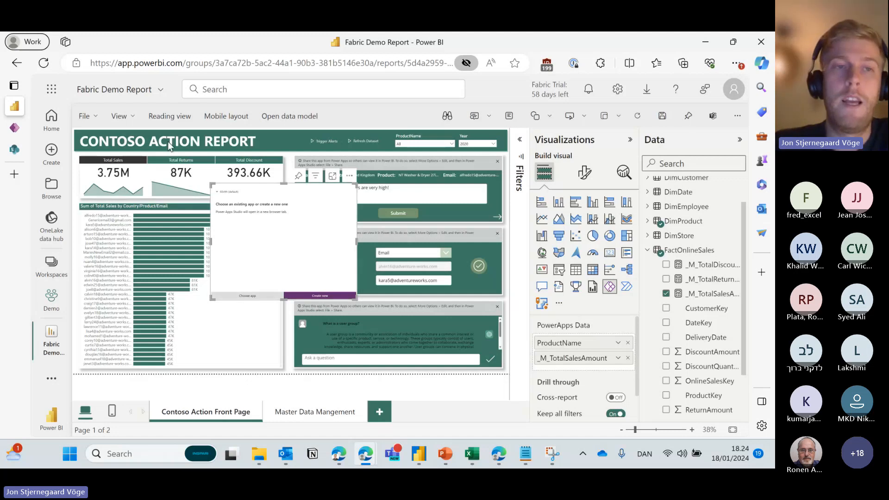
Open the report's File menu, close it, and open it again.
click(90, 117)
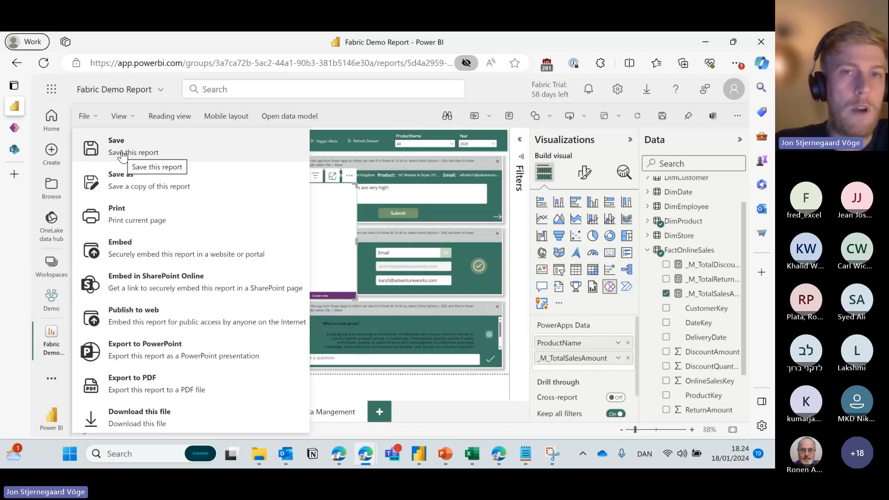
click(377, 111)
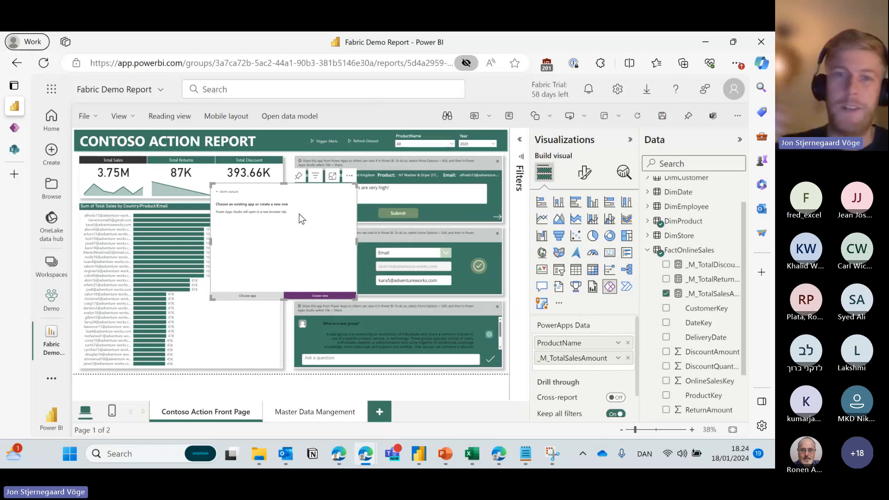
click(85, 116)
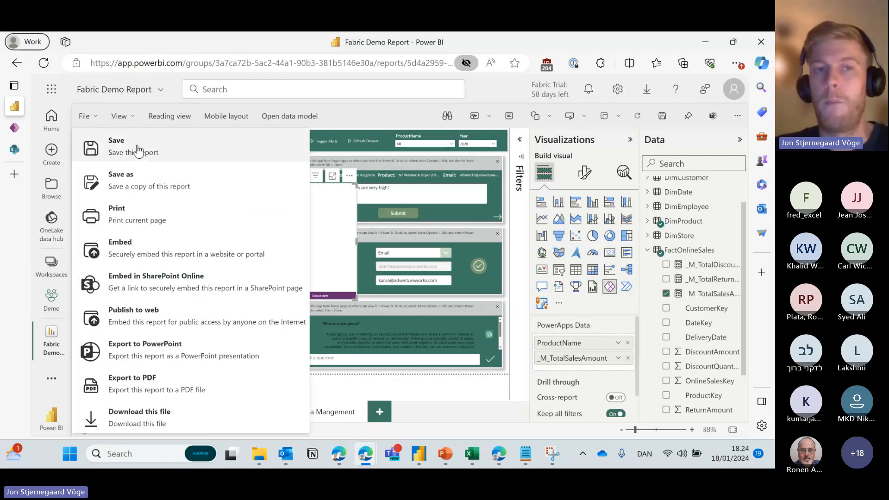
Remove the blank Power Apps visual through its More options menu.
click(347, 177)
click(233, 210)
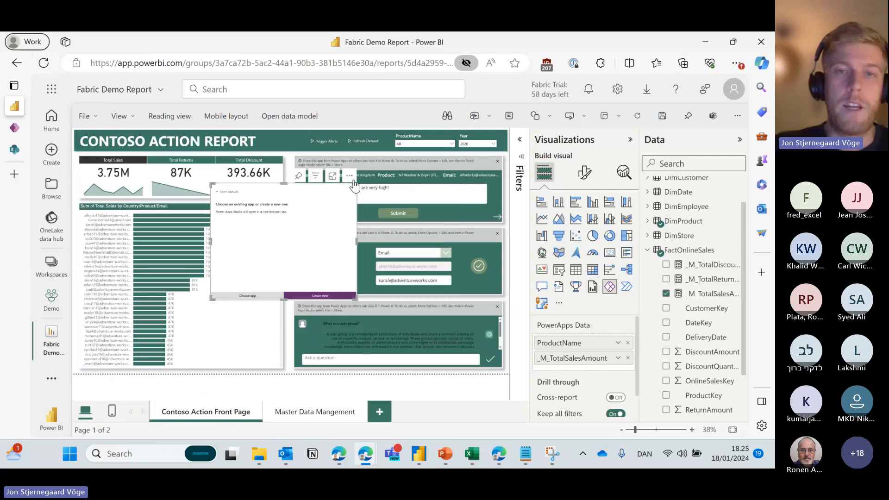
click(351, 178)
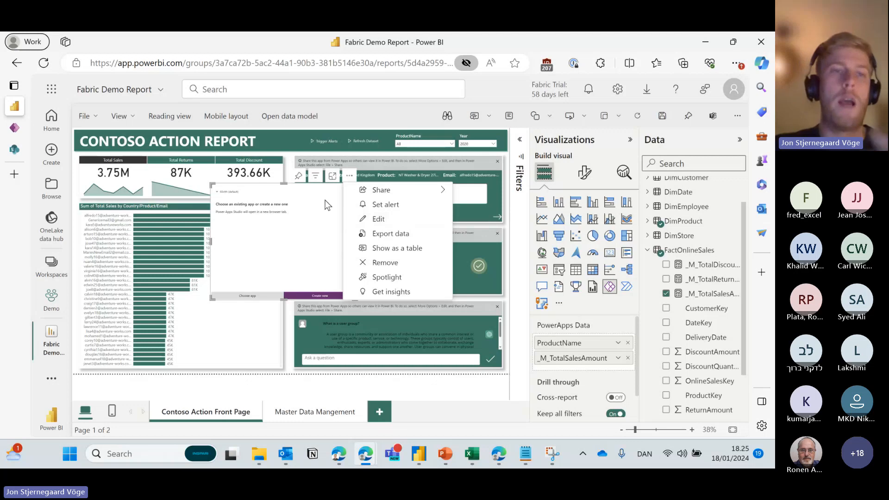
click(388, 262)
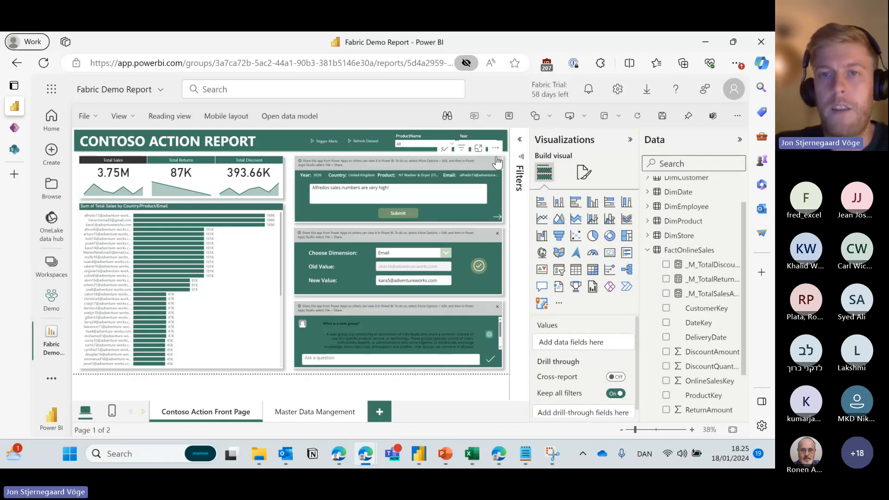
Choose Edit from the Sales Annotation App visual's More options menu.
click(496, 150)
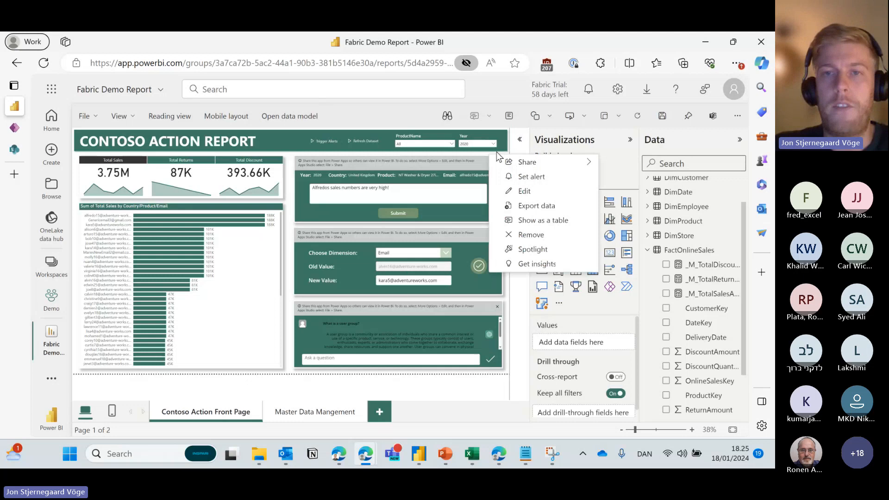
click(479, 221)
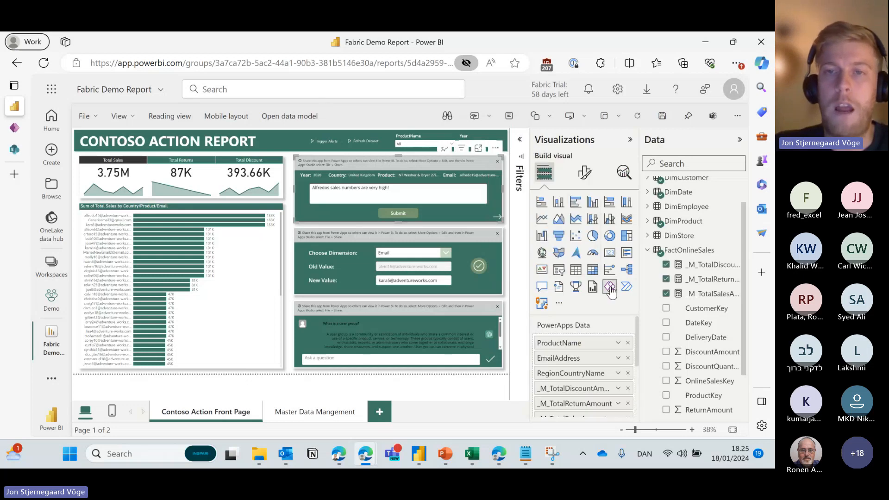
click(496, 149)
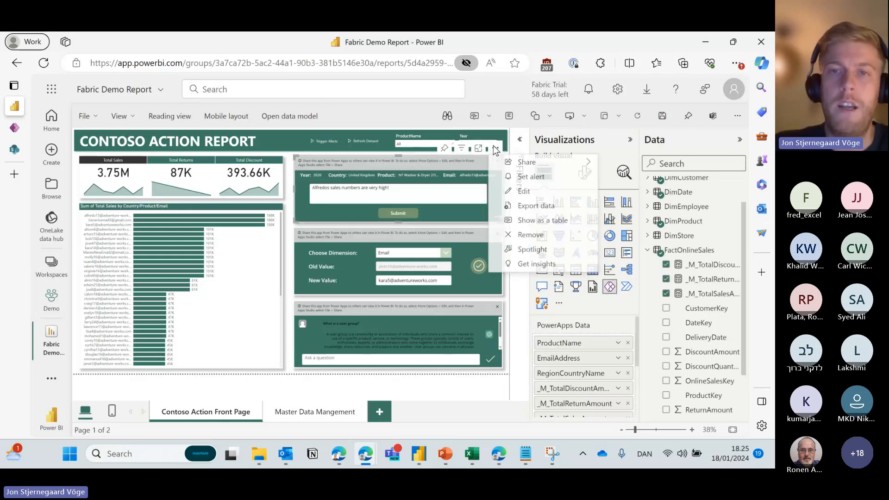
click(525, 191)
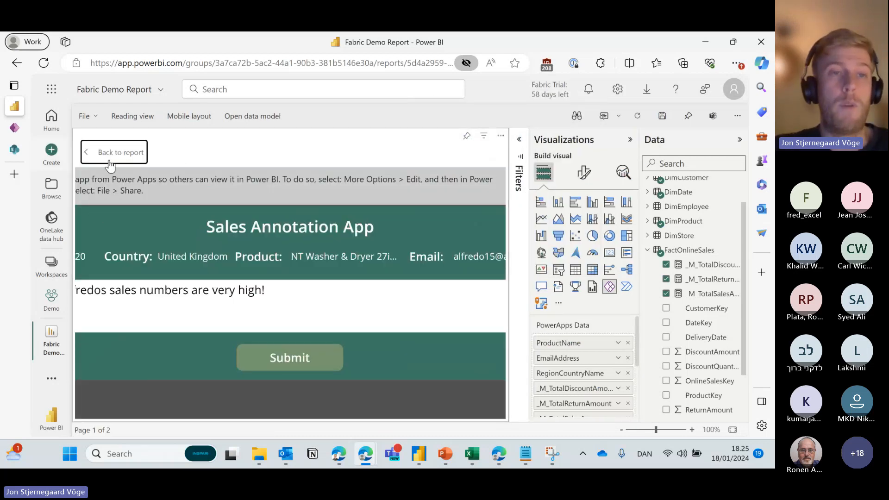
Return the report from focus view to full view, then skip the Power Apps Studio welcome dialog.
click(18, 127)
mouse_move(19, 128)
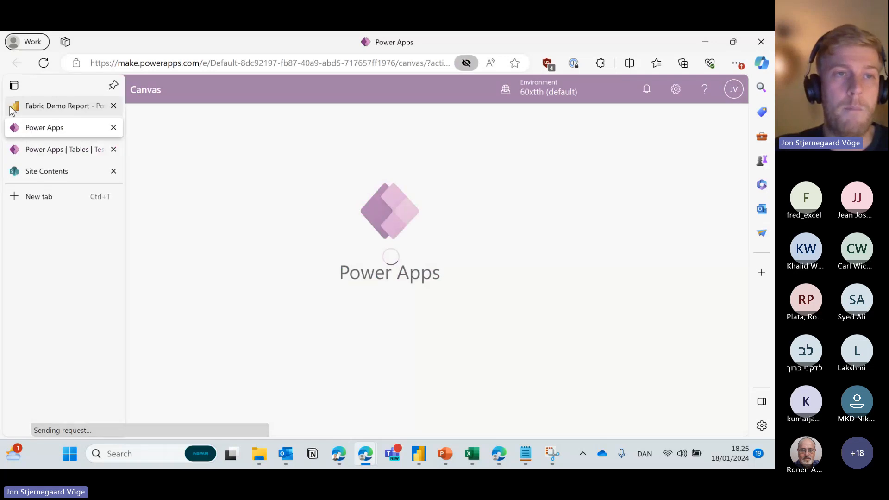
click(10, 108)
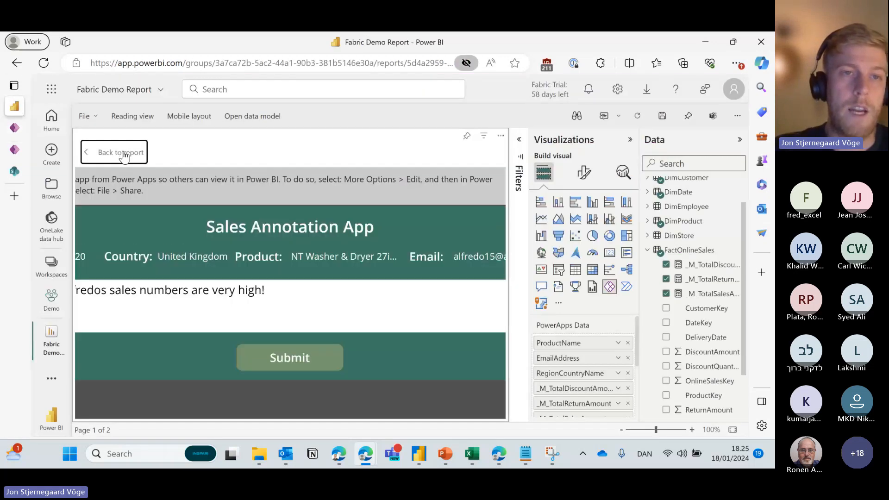
click(123, 155)
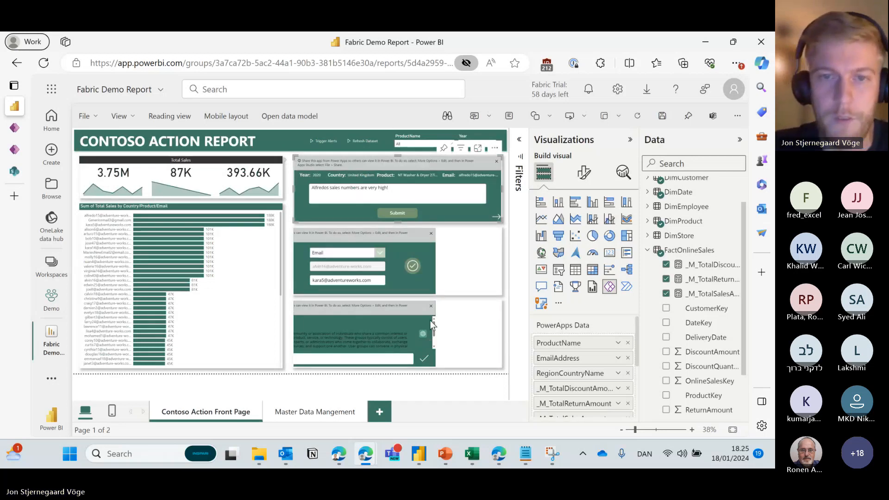
click(14, 130)
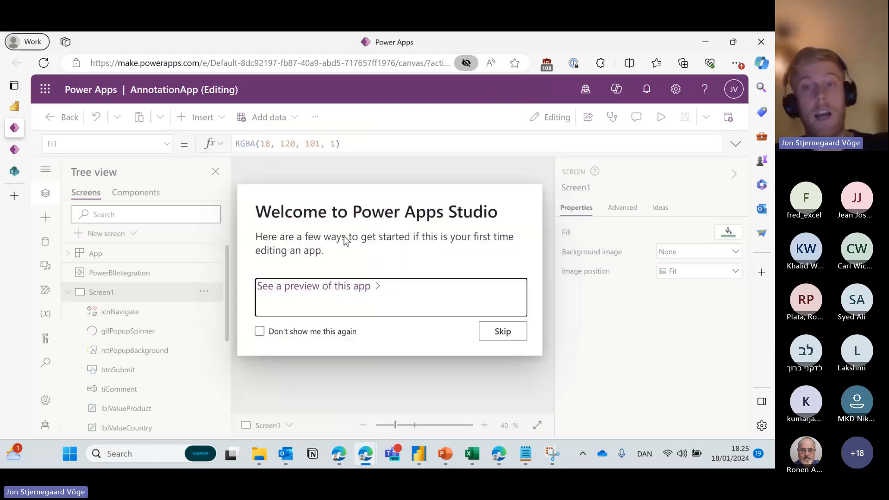
click(494, 332)
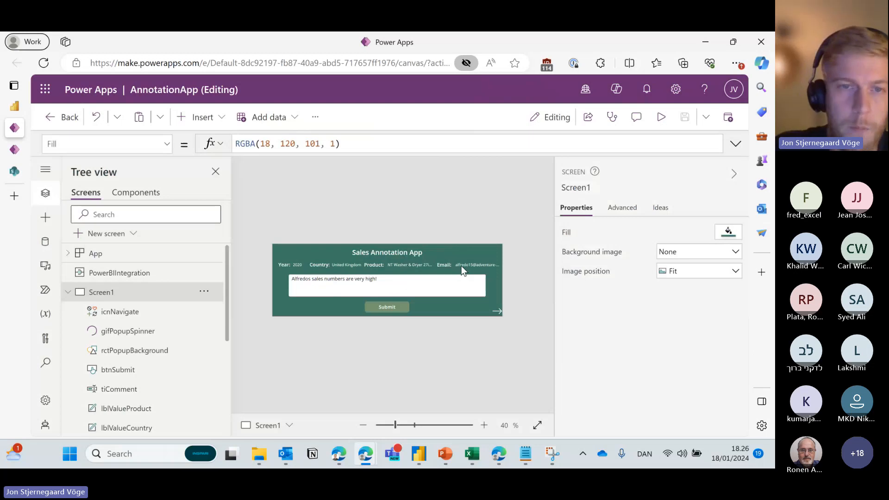
Filter the report to one customer's e-mail bar in Sum of Total Sales, then return to Power Apps Studio.
click(14, 107)
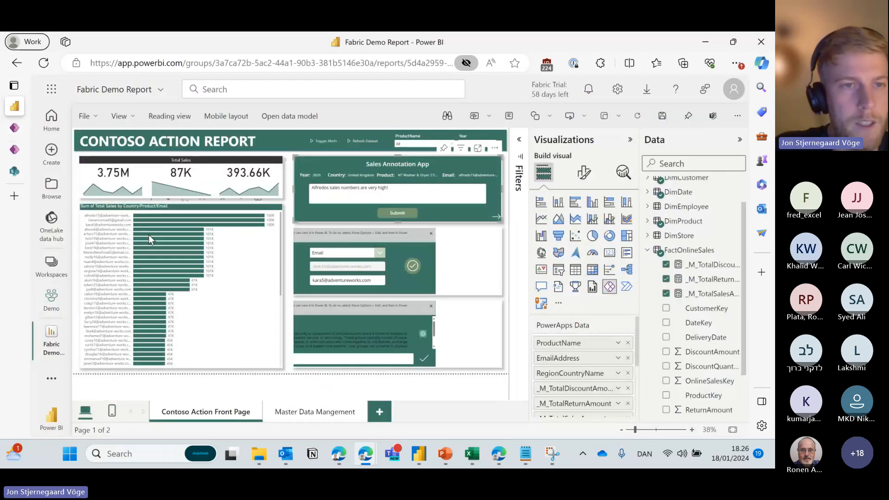
click(106, 220)
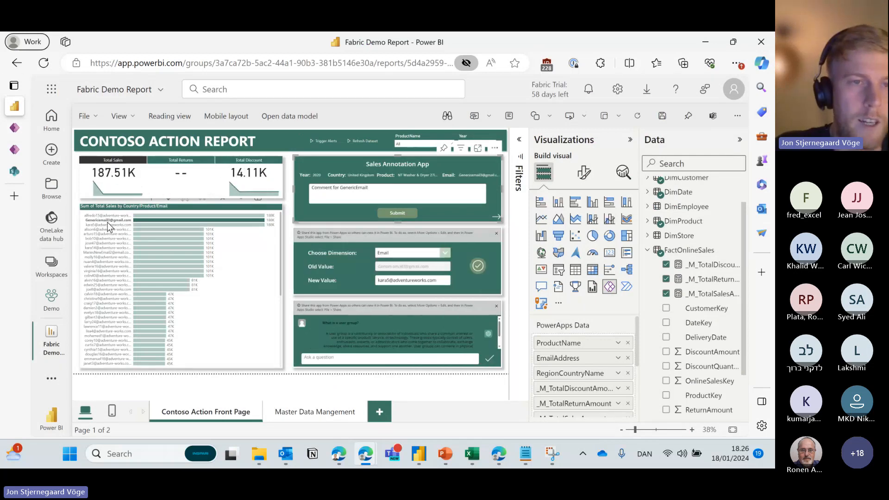
click(11, 132)
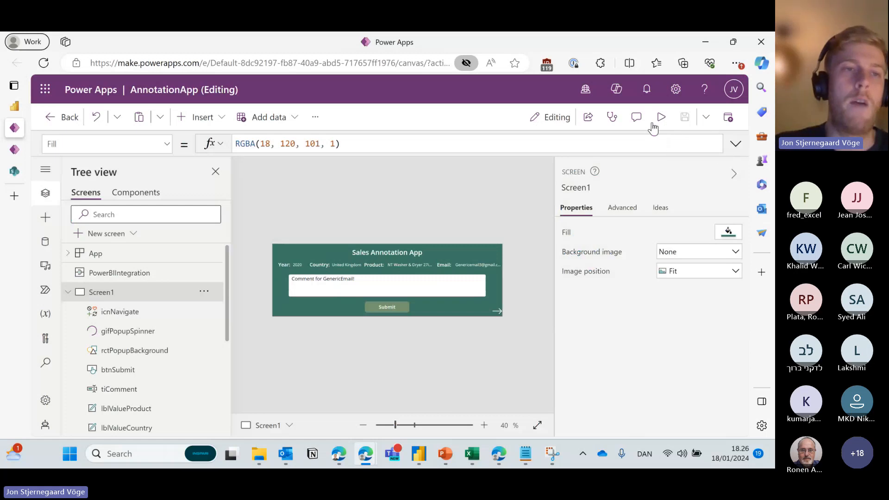
Select PowerBIIntegration in Tree view, then collapse and select Screen1.
mouse_move(113, 133)
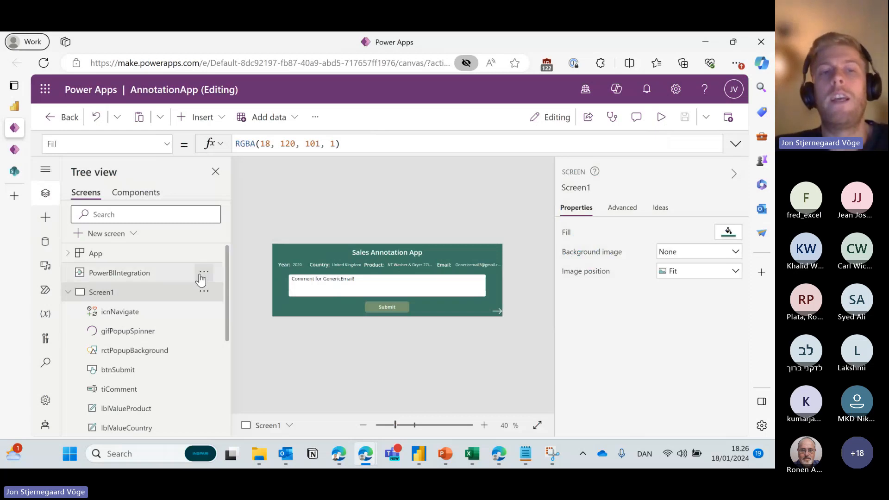
click(138, 277)
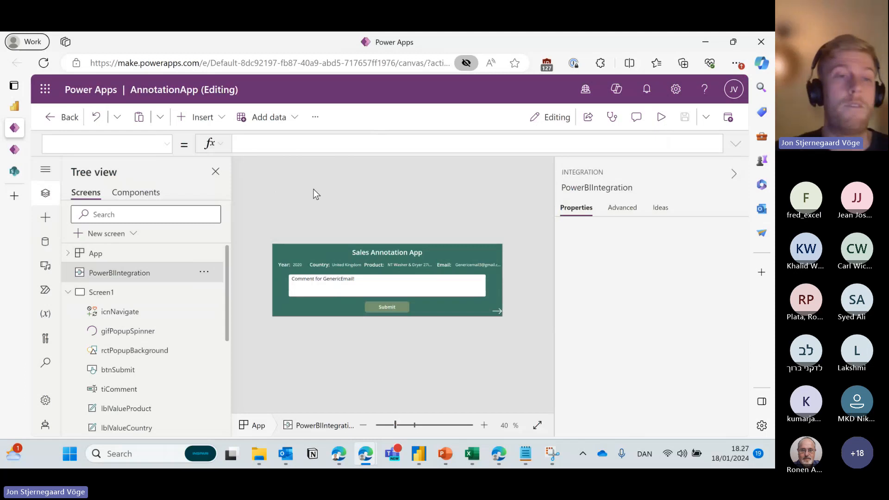
click(68, 292)
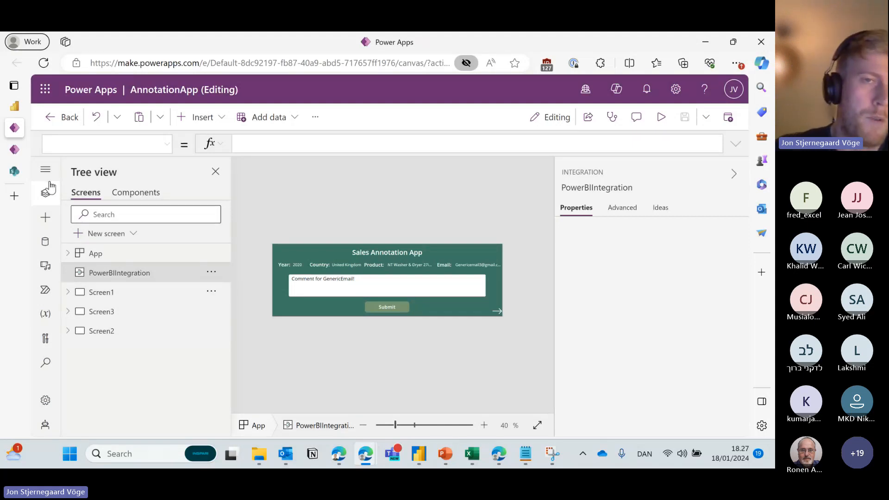
click(69, 293)
scroll(116, 314, down, 1)
scroll(122, 326, up, 2)
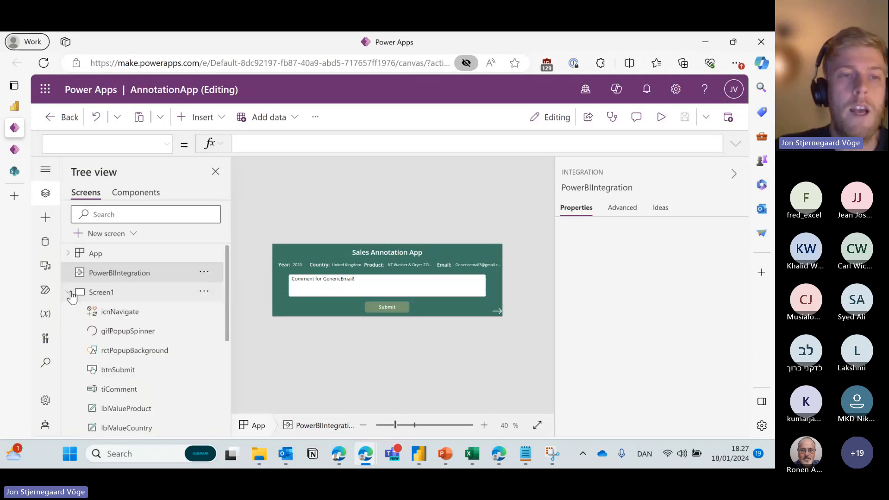
click(69, 293)
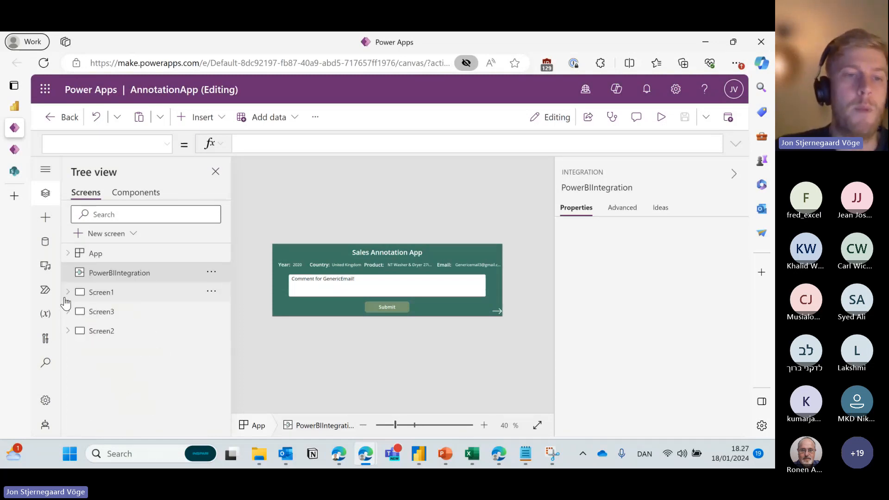
click(111, 294)
click(110, 311)
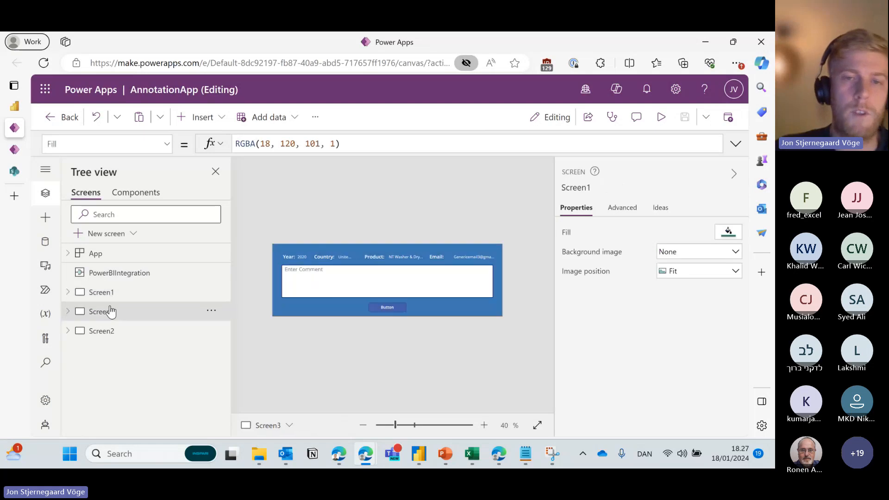
click(138, 337)
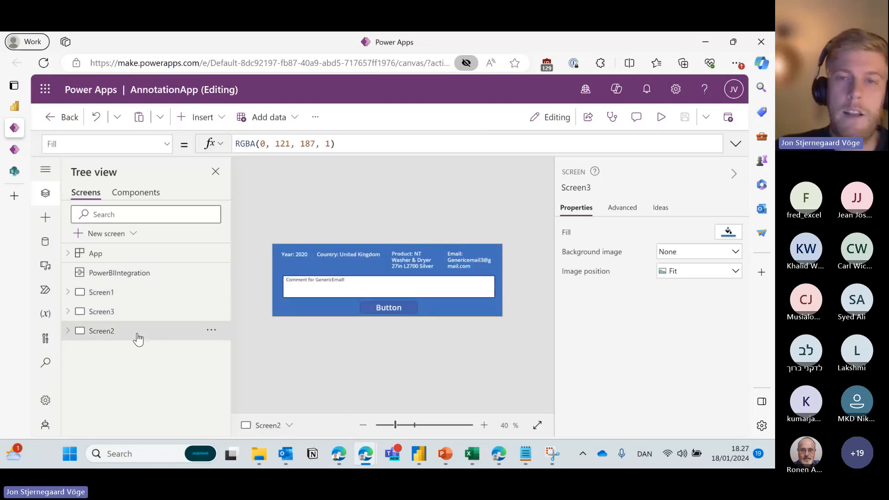
click(125, 312)
click(120, 296)
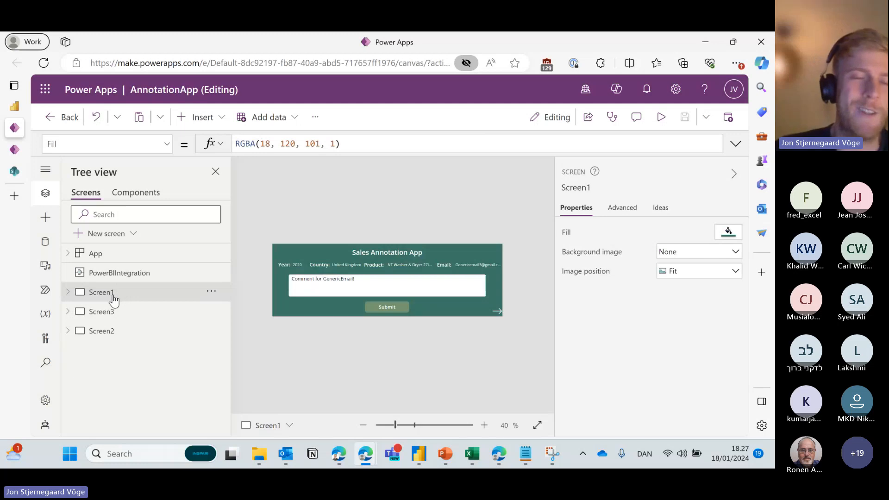
click(68, 293)
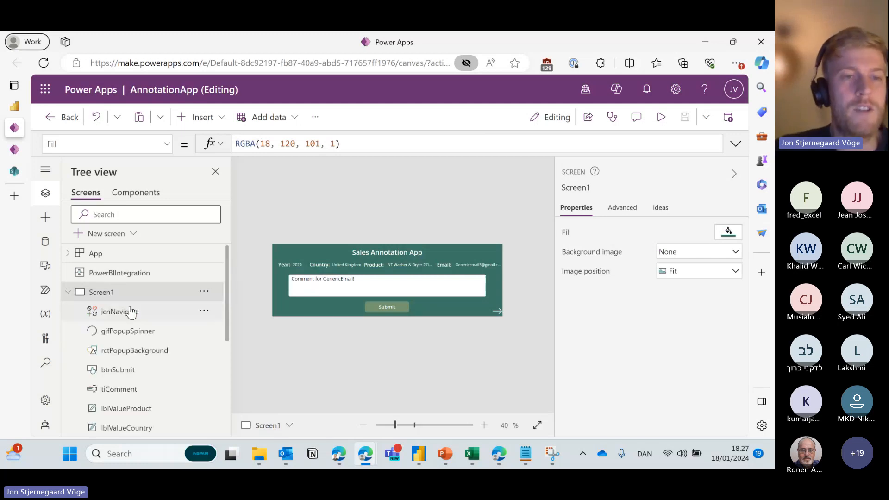
scroll(131, 324, down, 5)
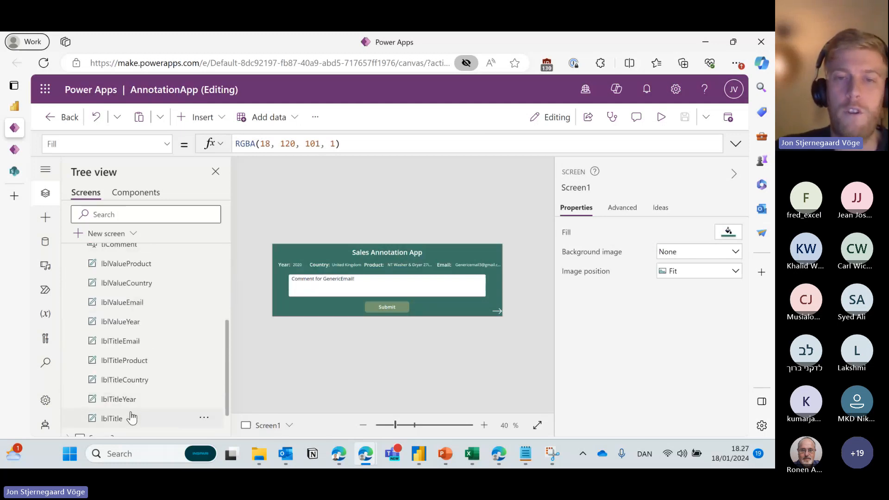
click(139, 399)
click(146, 385)
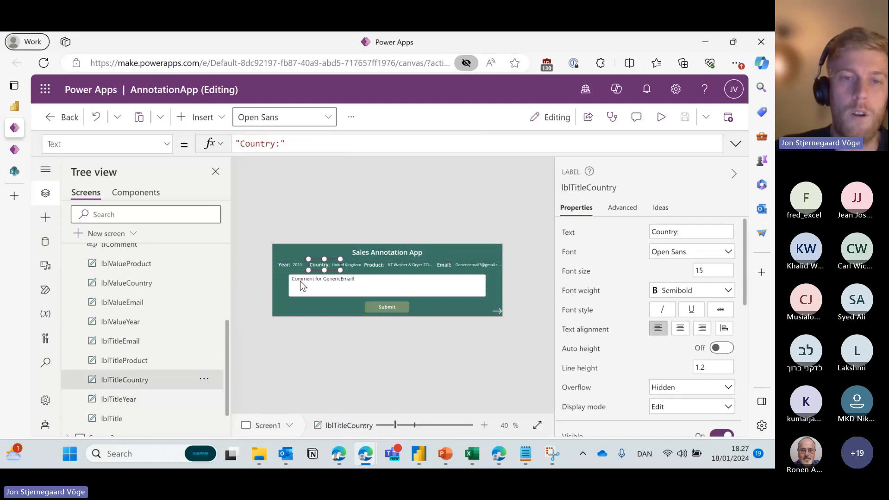
click(281, 264)
click(319, 263)
click(350, 265)
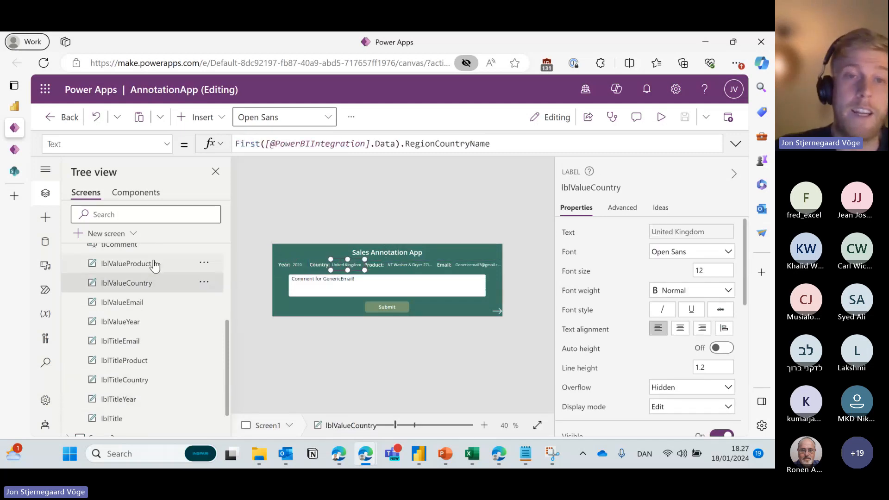
click(287, 206)
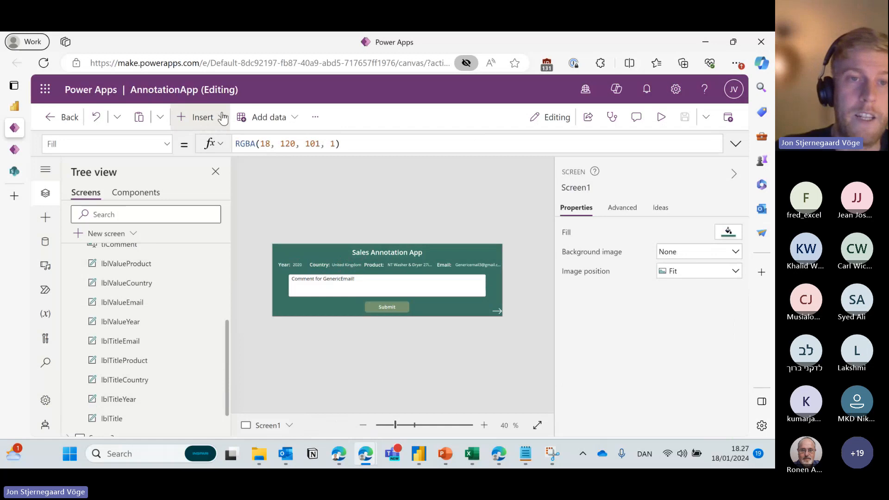
click(217, 117)
click(247, 299)
scroll(273, 314, down, 2)
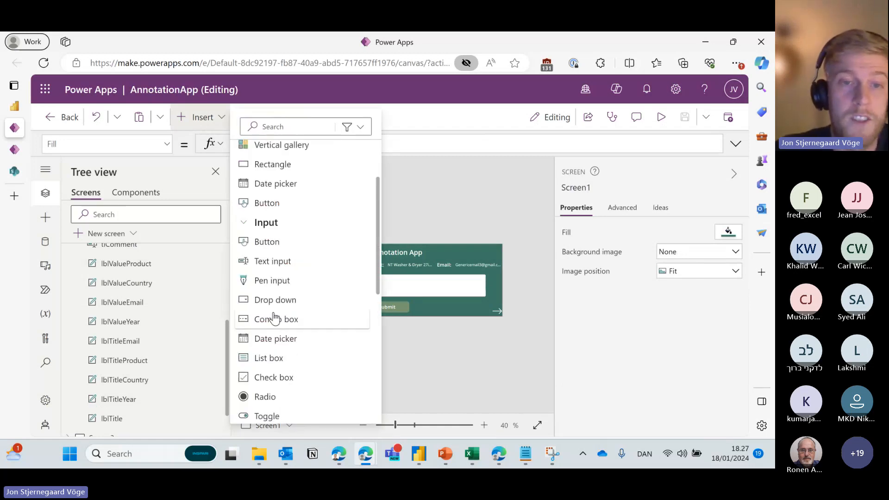
scroll(296, 246, up, 3)
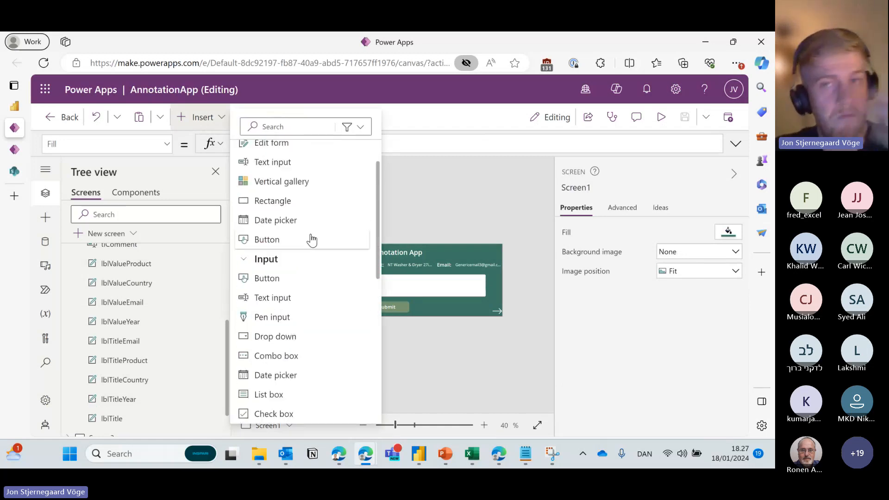
click(412, 195)
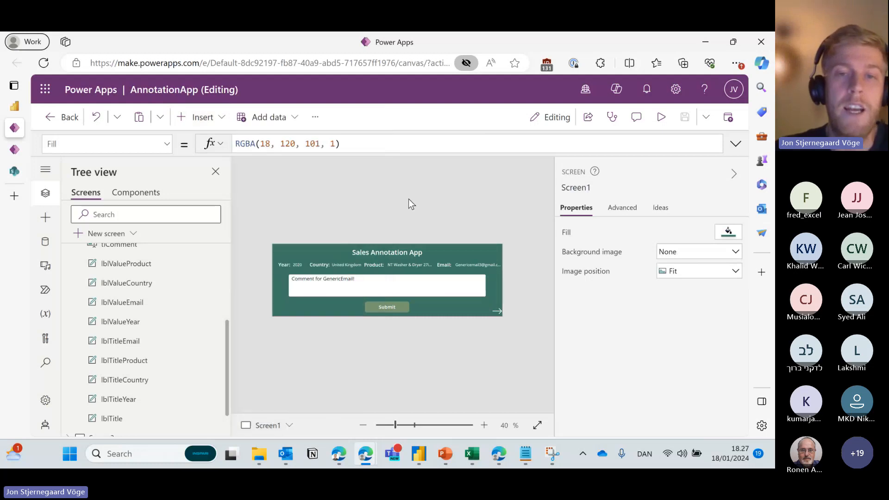
click(391, 306)
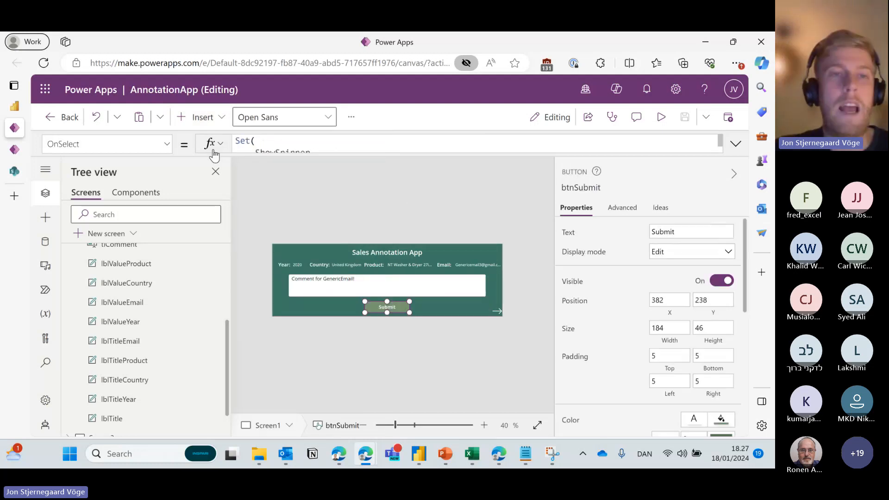
click(167, 143)
scroll(123, 211, down, 4)
scroll(125, 218, up, 8)
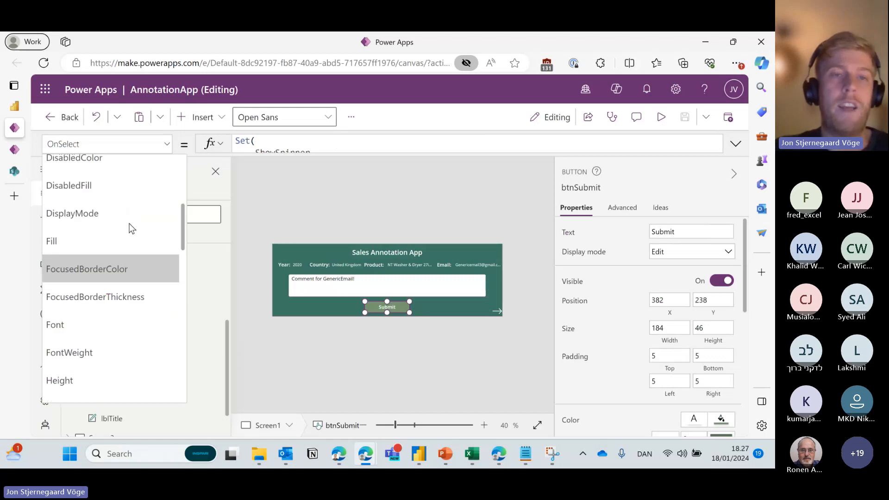
scroll(127, 224, up, 3)
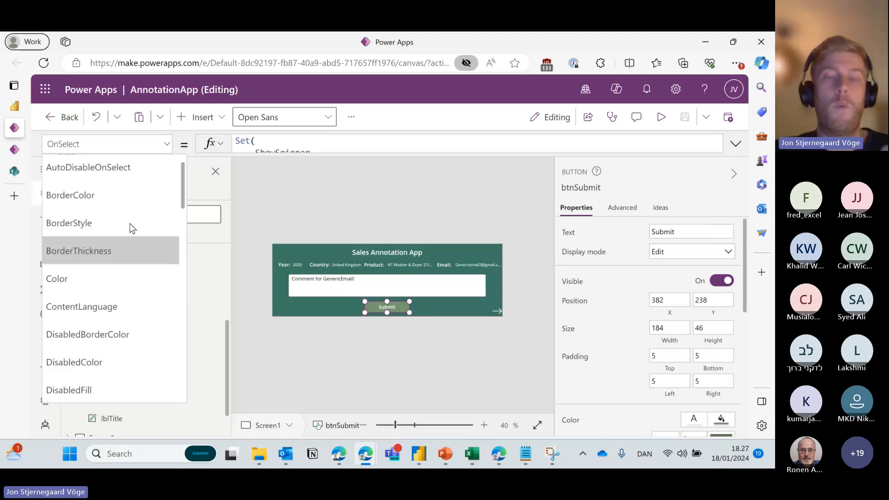
scroll(130, 223, down, 2)
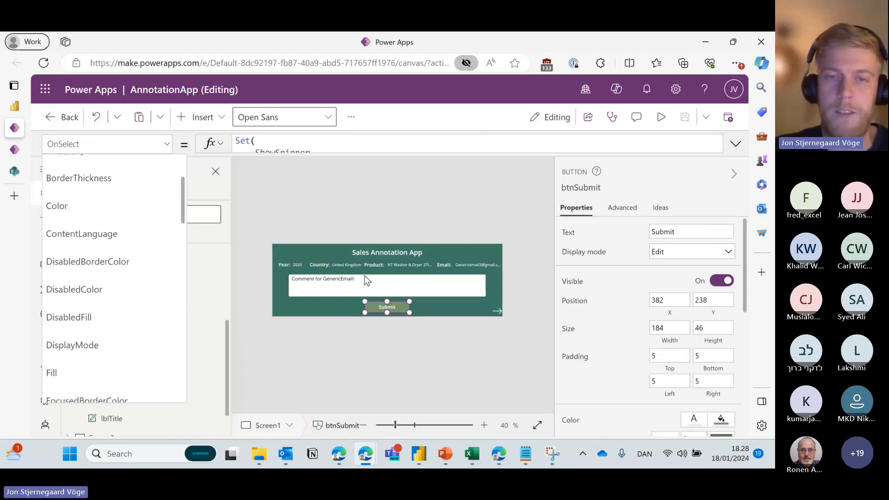
click(342, 288)
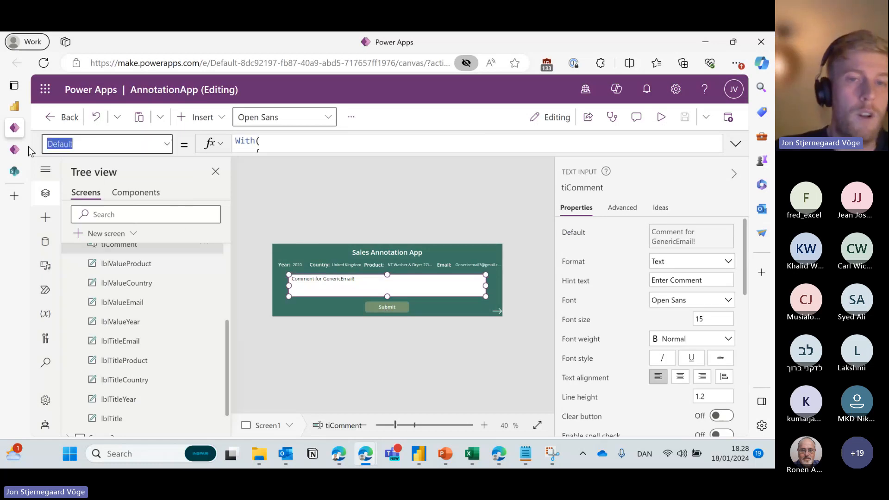
click(374, 307)
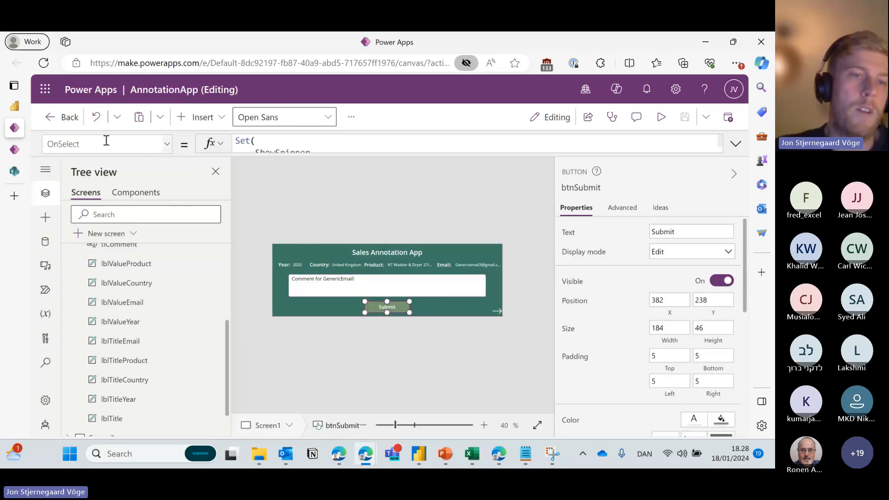
drag(115, 146, 37, 149)
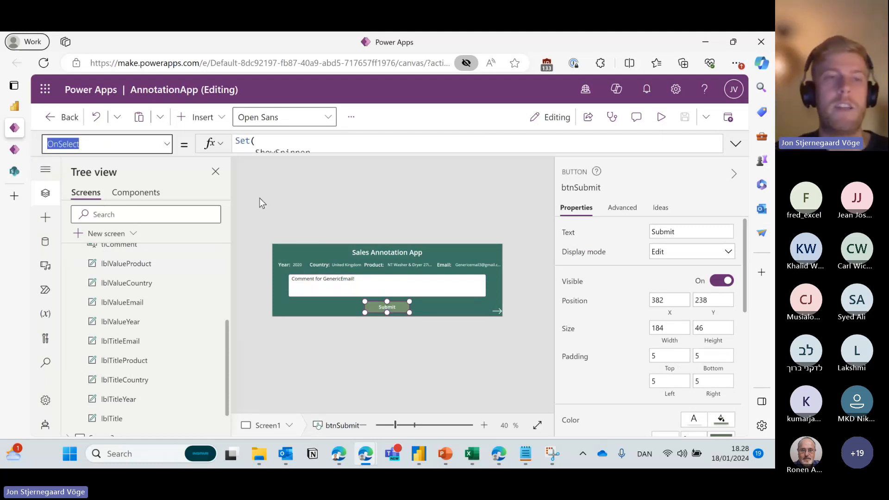
click(323, 202)
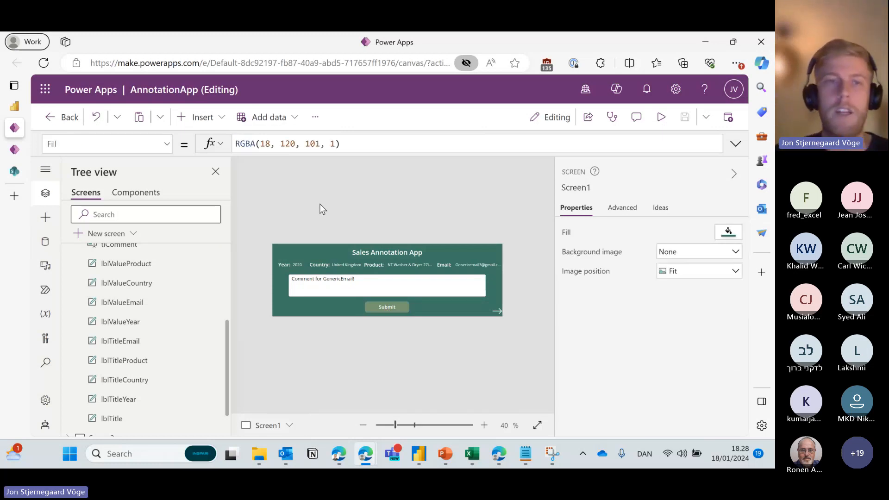
Browse the app's data sources and the tables available to add, without adding any.
click(46, 242)
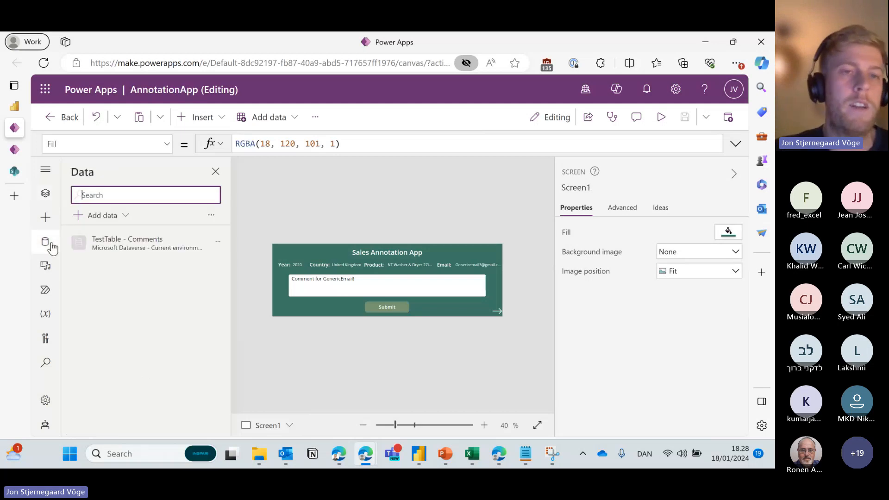
click(126, 216)
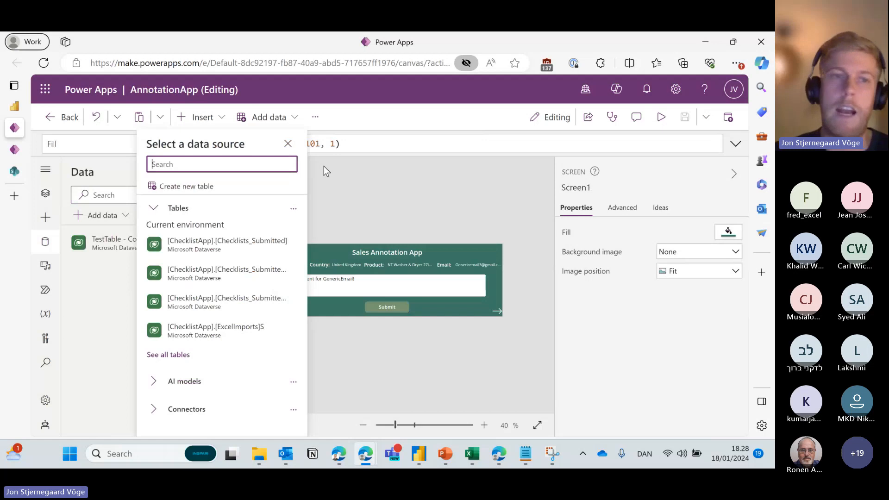
key(Escape)
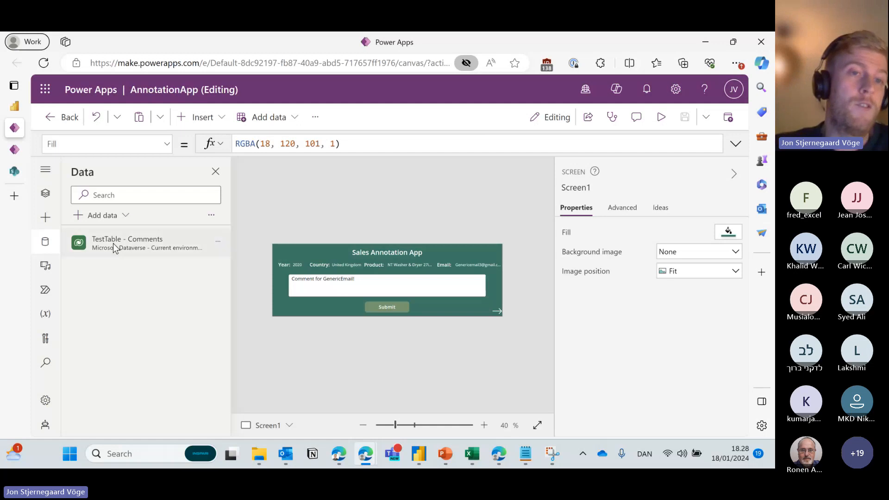
mouse_move(119, 242)
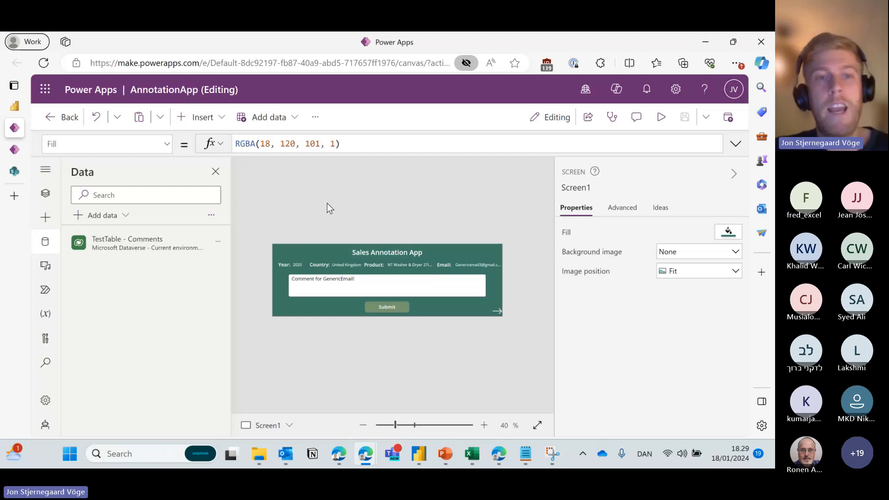
click(45, 193)
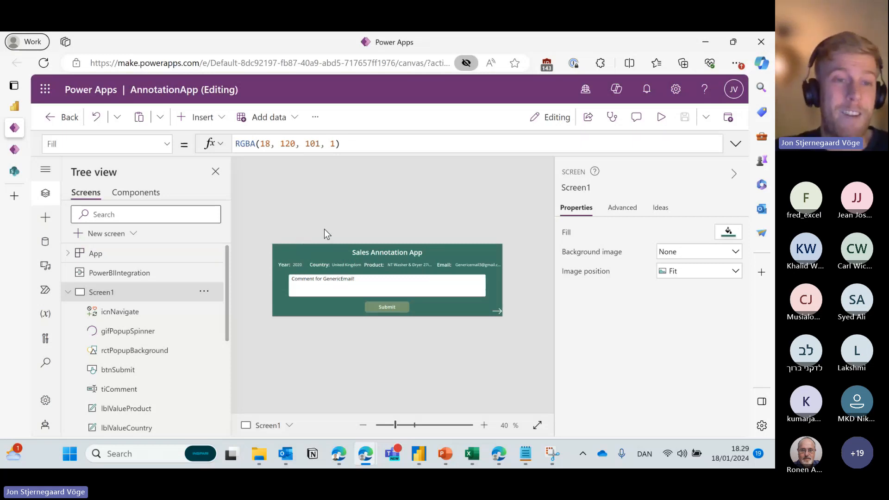
Show the data sources, then inspect the Year, Country and comment controls on the form.
click(45, 242)
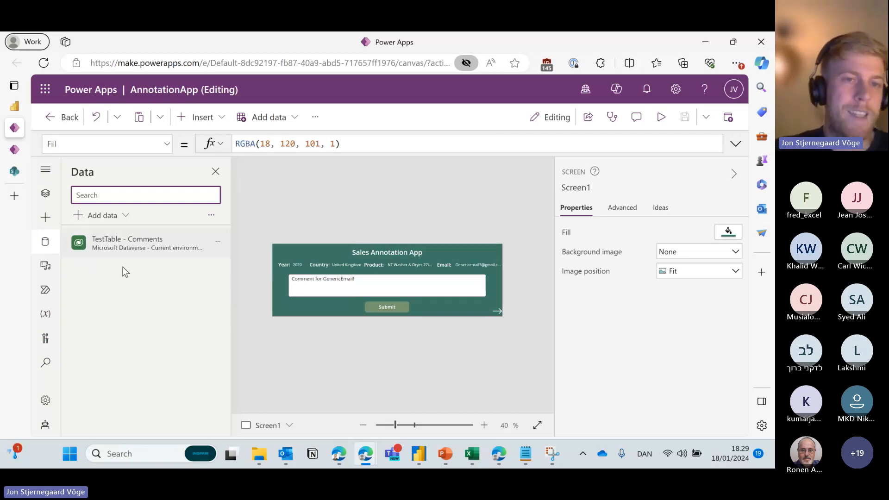
click(298, 265)
click(349, 266)
click(298, 263)
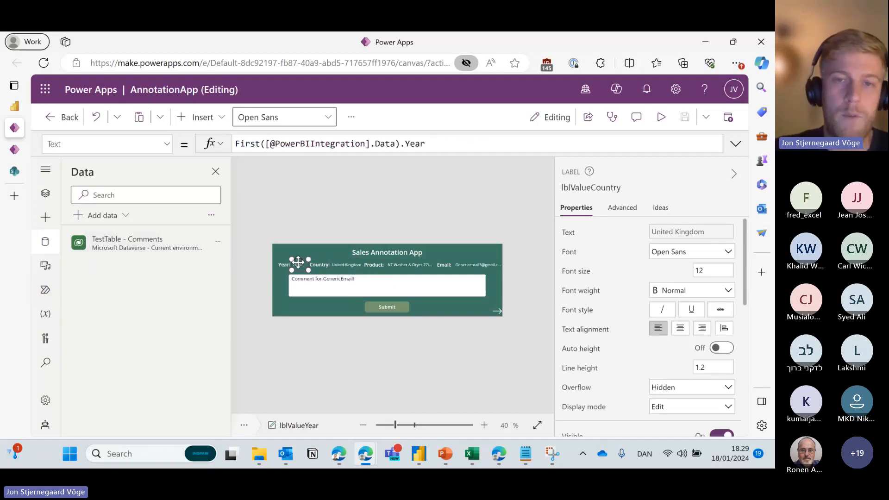
click(368, 279)
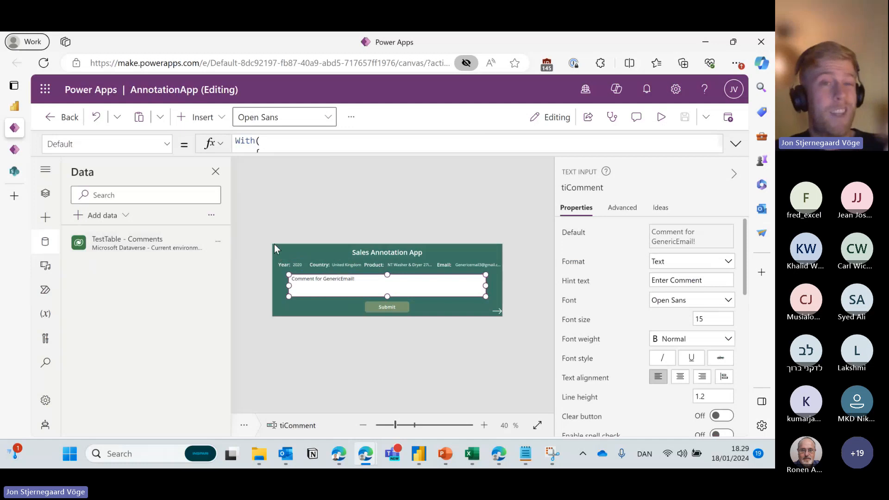
Select PowerBIIntegration in Tree view, check the data sources again, and collapse Screen1.
click(45, 193)
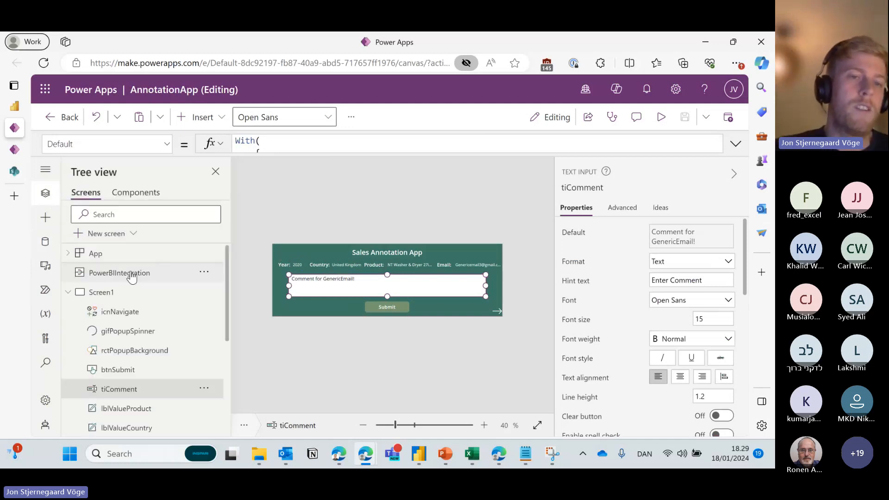
click(130, 277)
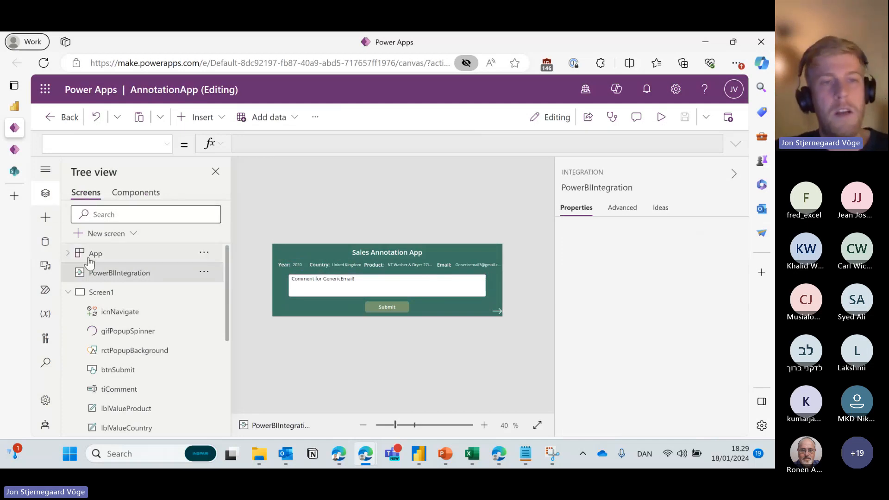
click(47, 245)
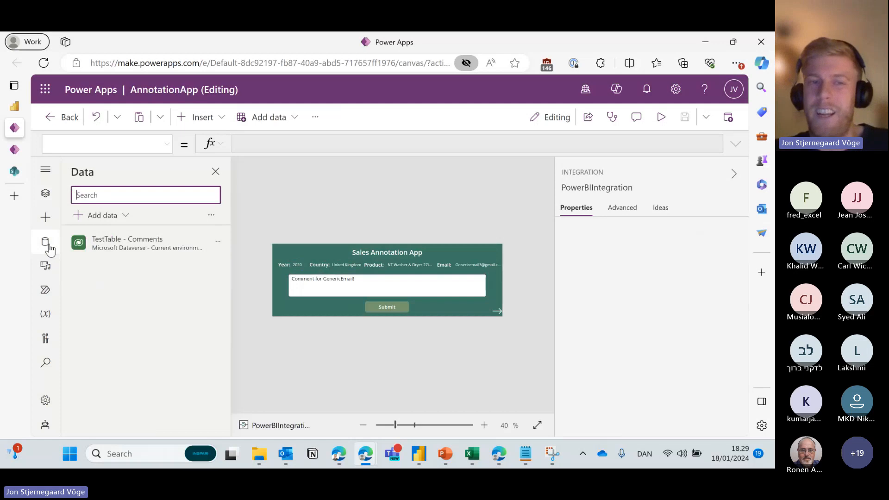
click(45, 197)
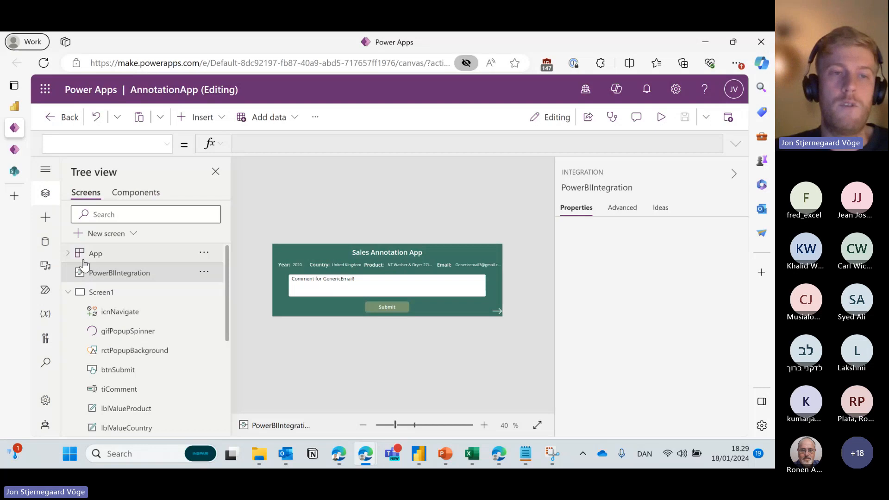
click(69, 294)
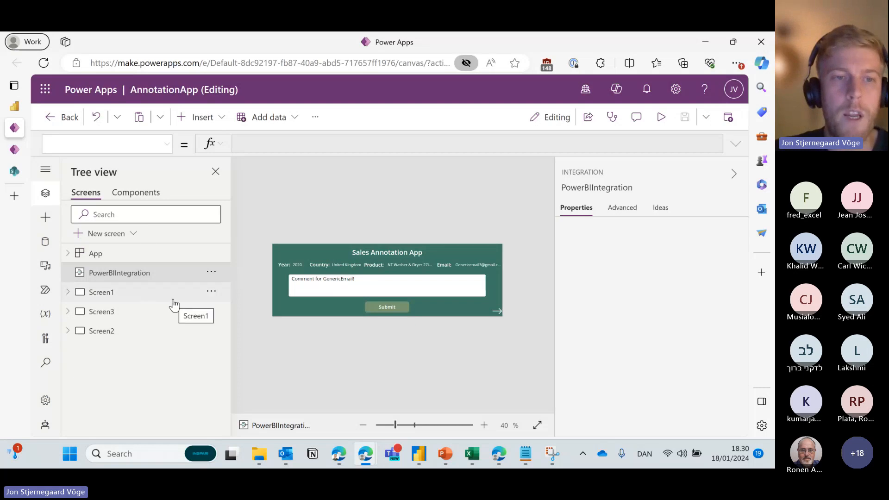
Duplicate Screen1 and delete every control on the copy with Ctrl+A and Delete.
click(212, 292)
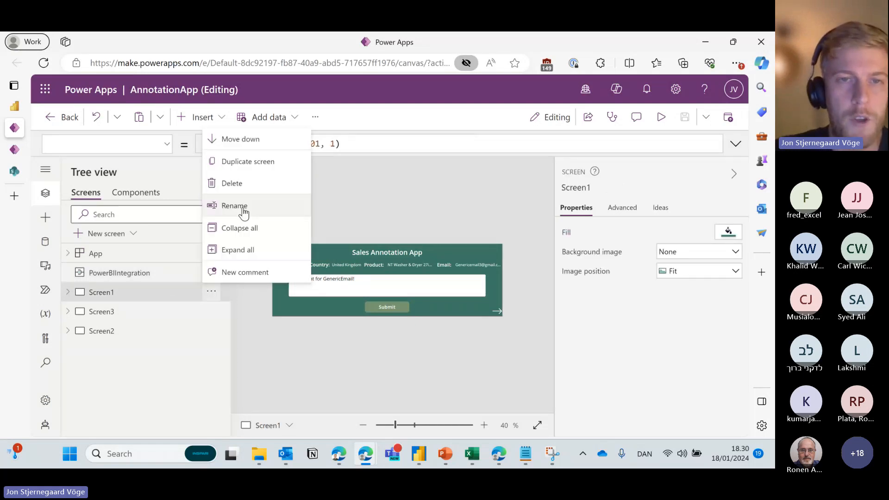
click(246, 167)
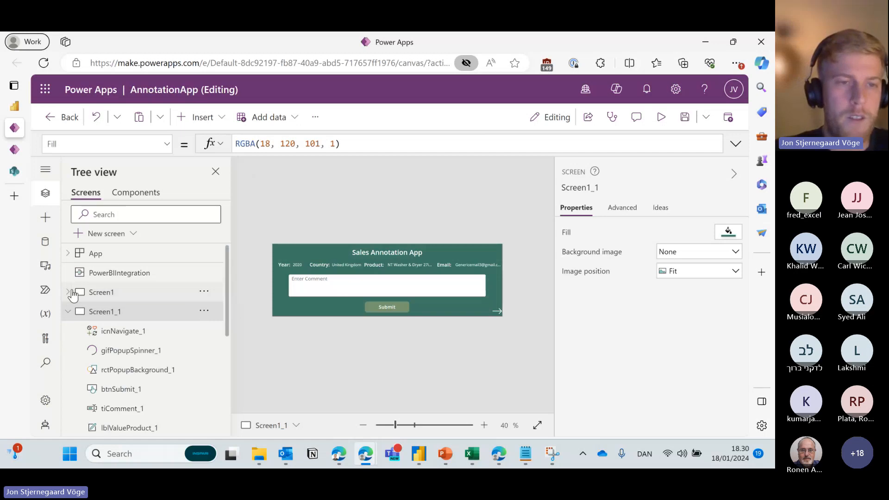
key(ctrl+a)
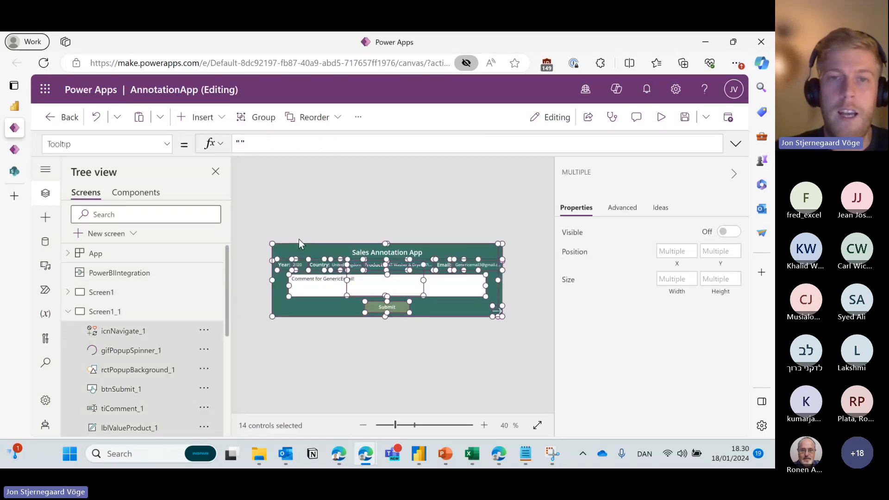
key(Delete)
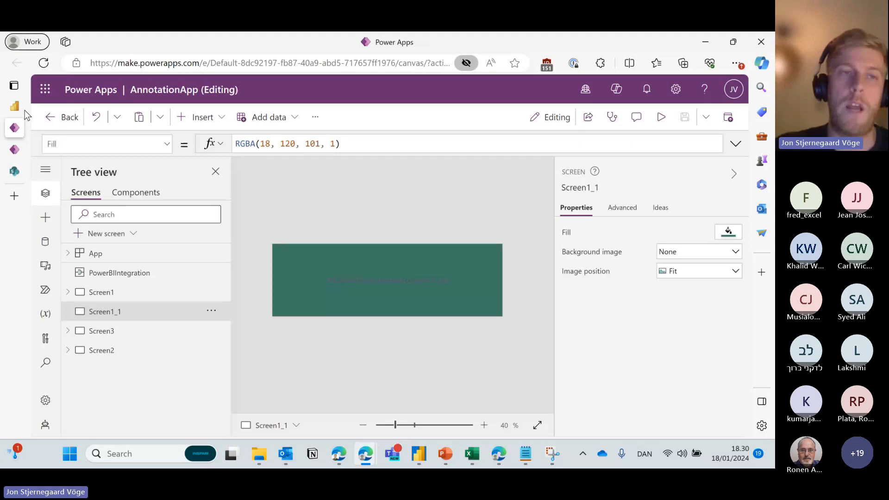
Inspect the Year and Country labels on Screen1, then return to the empty Screen1_1.
click(143, 290)
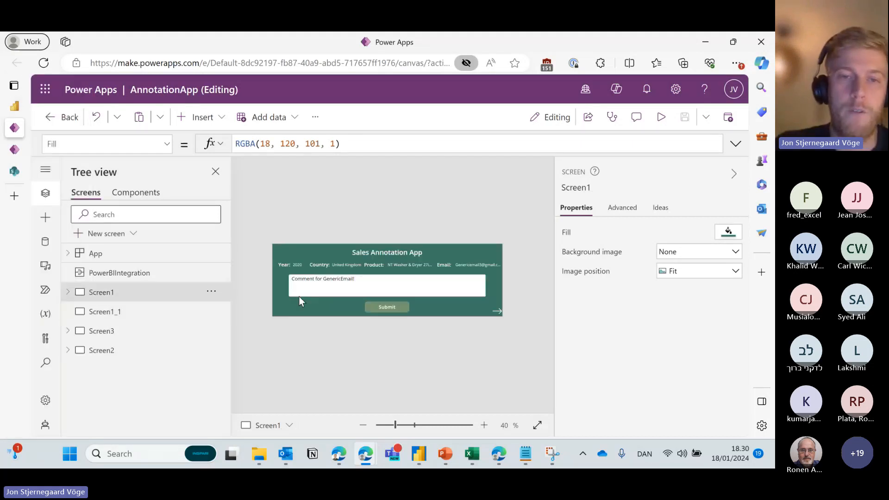
click(296, 265)
click(321, 265)
click(346, 264)
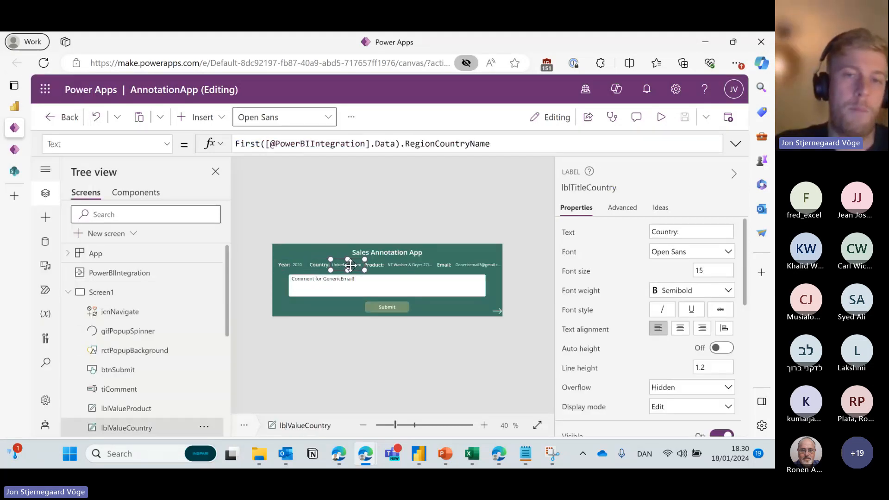
click(68, 292)
click(130, 312)
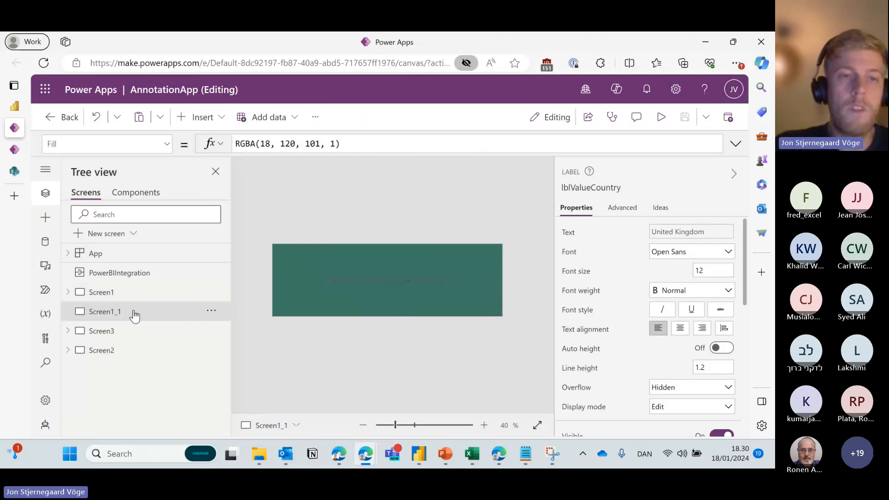
Insert a text label onto Screen1_1 and shrink it to a small box.
click(204, 117)
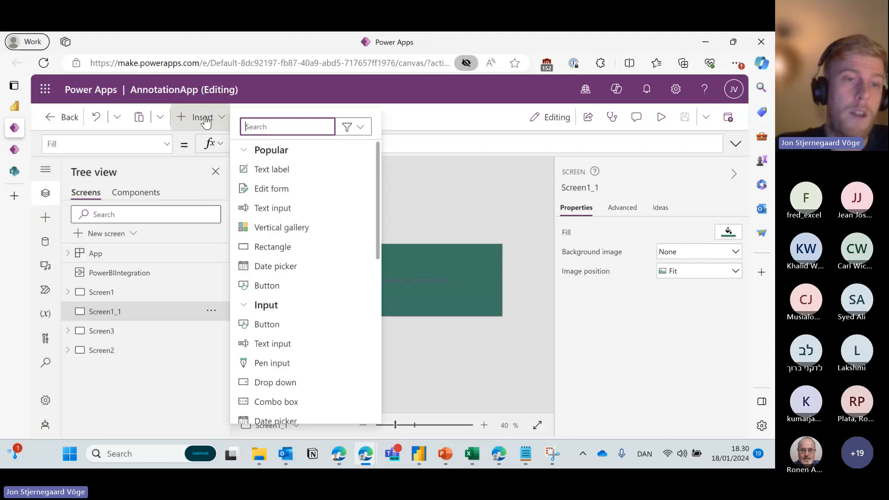
click(45, 225)
click(45, 223)
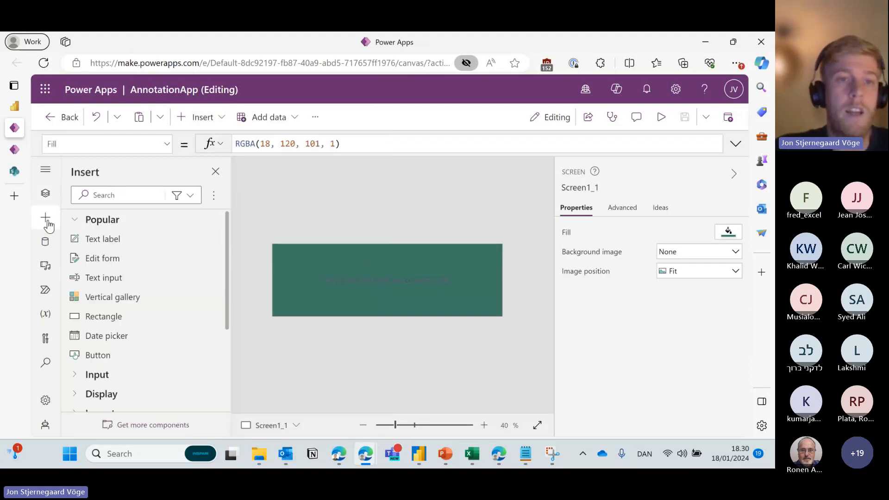
drag(118, 238, 309, 257)
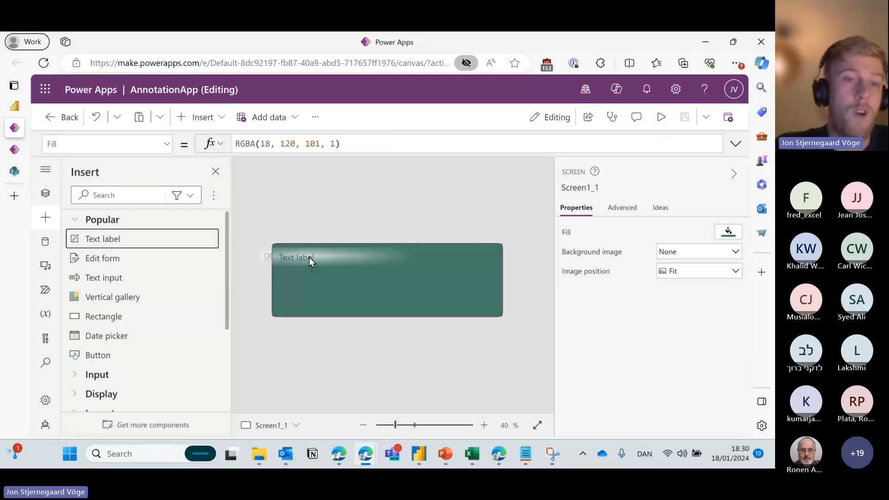
click(212, 122)
click(278, 171)
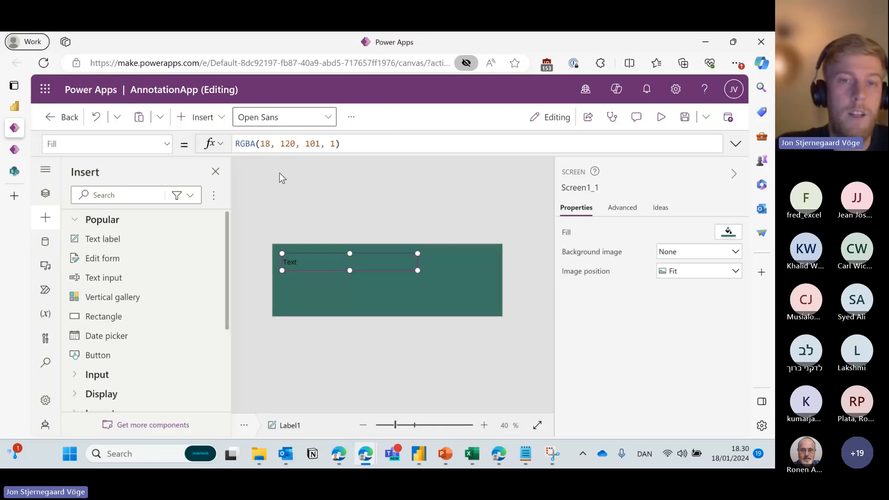
click(305, 262)
drag(413, 258, 324, 258)
drag(710, 271, 676, 272)
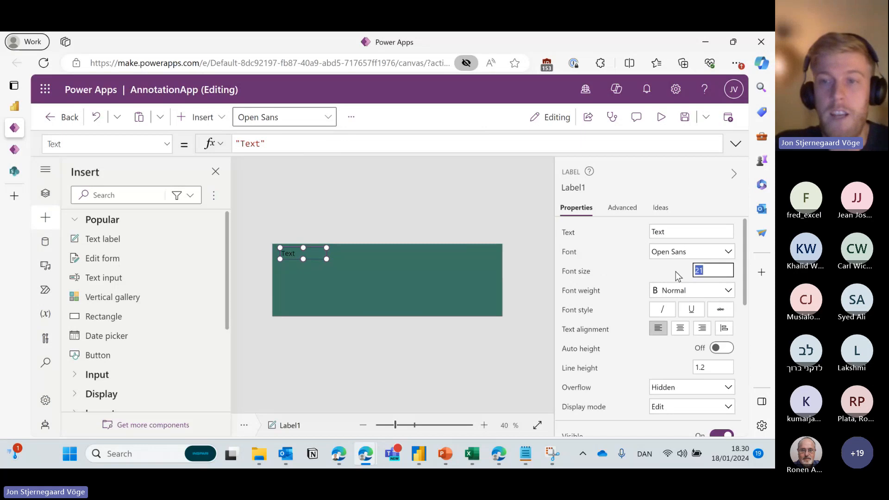
Give the label font size 14, text 'Year:' and white colour, placed at the top-left.
text(14)
key(Return)
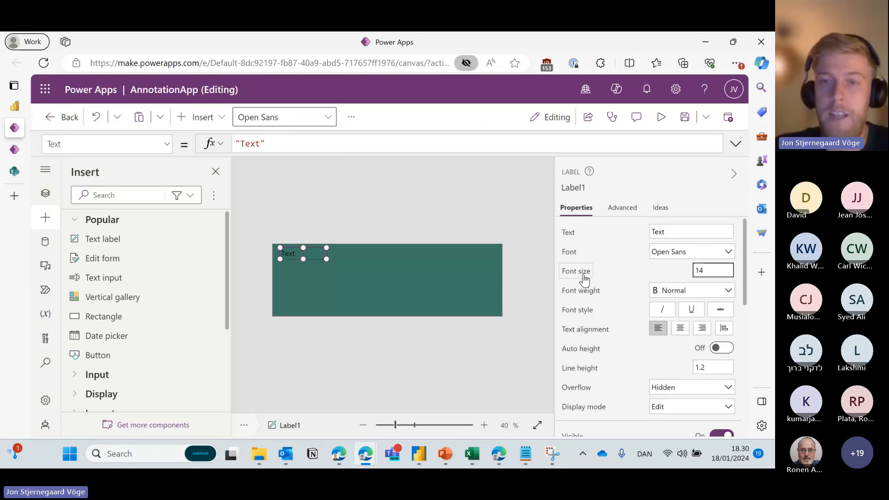
double_click(250, 144)
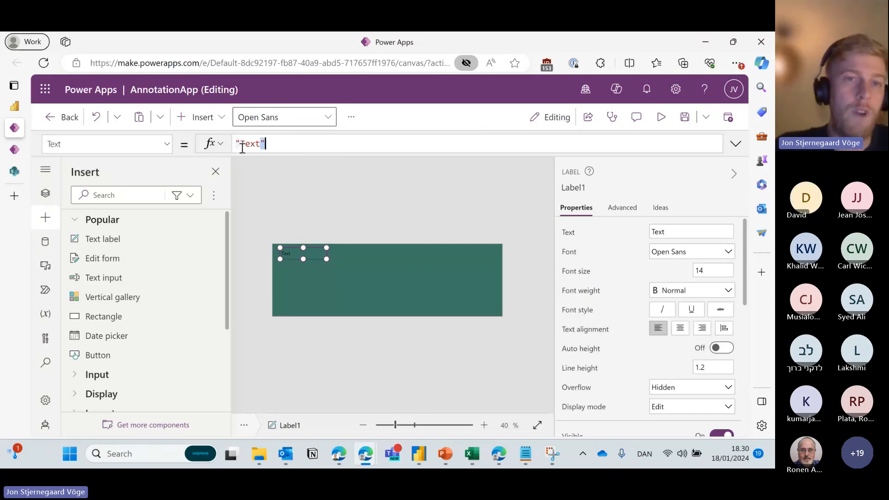
text(Year:)
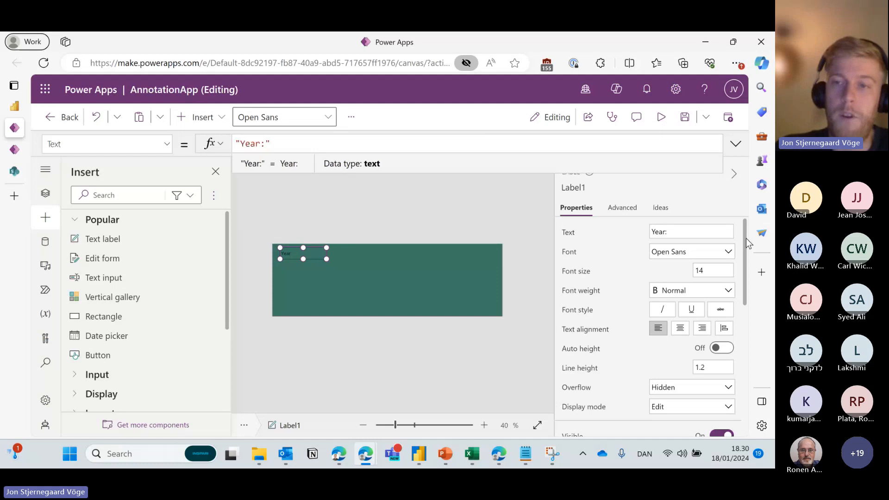
scroll(746, 238, down, 5)
scroll(746, 340, down, 2)
click(697, 262)
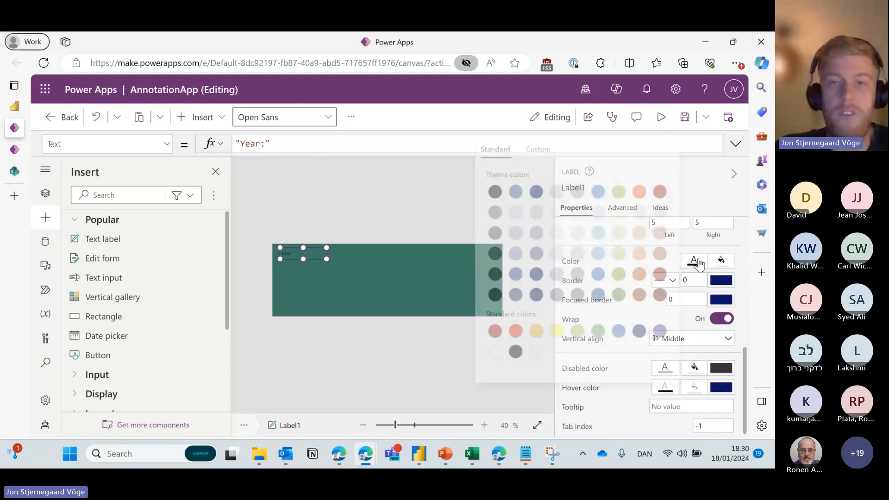
click(489, 351)
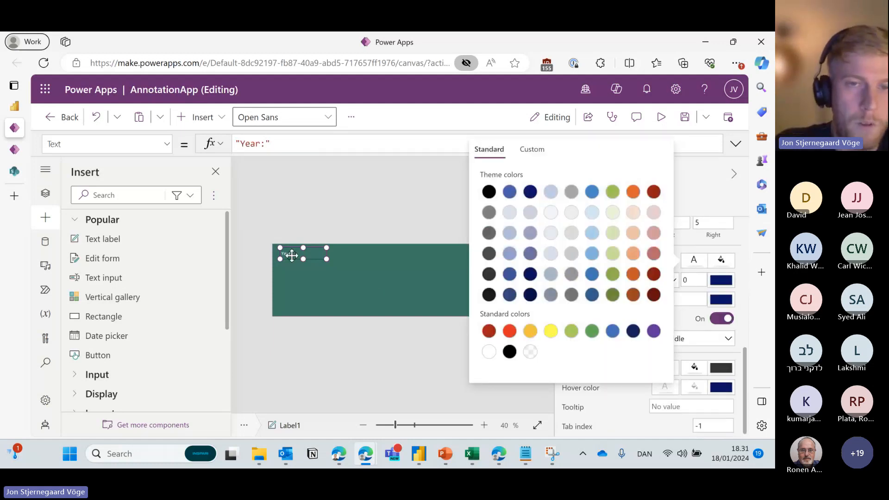
drag(292, 255, 288, 253)
Make the Year: label semibold, narrow it, and paste copies of it.
scroll(618, 310, up, 6)
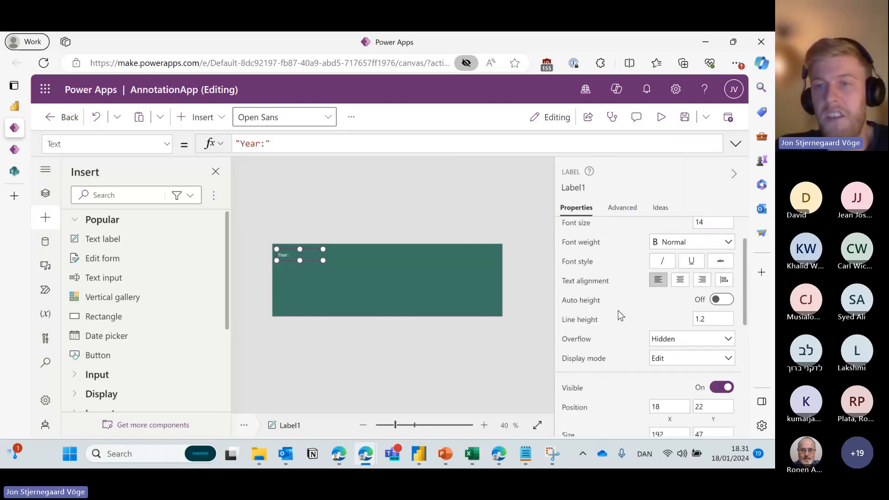
scroll(618, 310, up, 1)
click(686, 274)
click(685, 302)
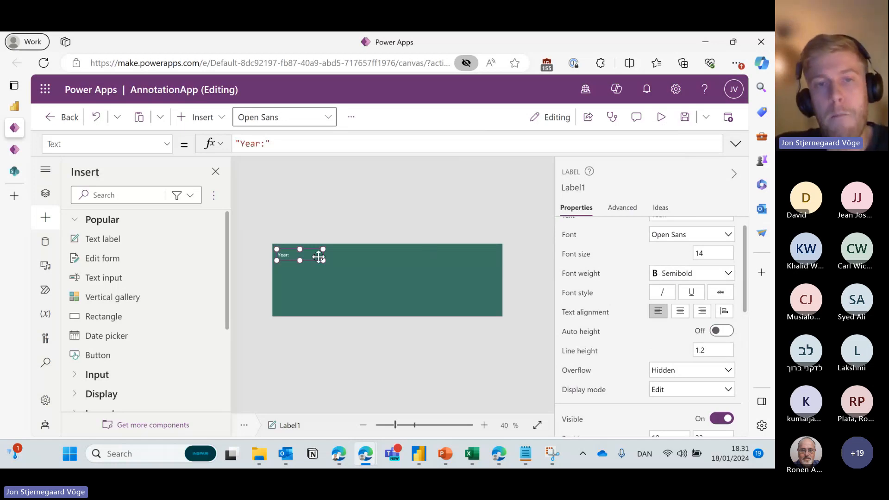
drag(323, 260, 348, 254)
key(ctrl+v)
key(ctrl+v)
key(ctrl+v)
Change the second header label's text to Product and compare it with Screen1's headers.
click(304, 257)
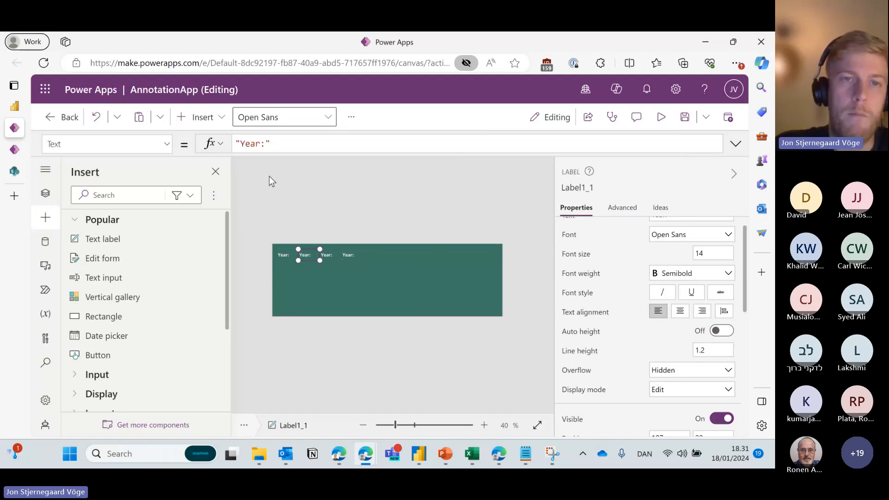
double_click(250, 143)
text(Produc)
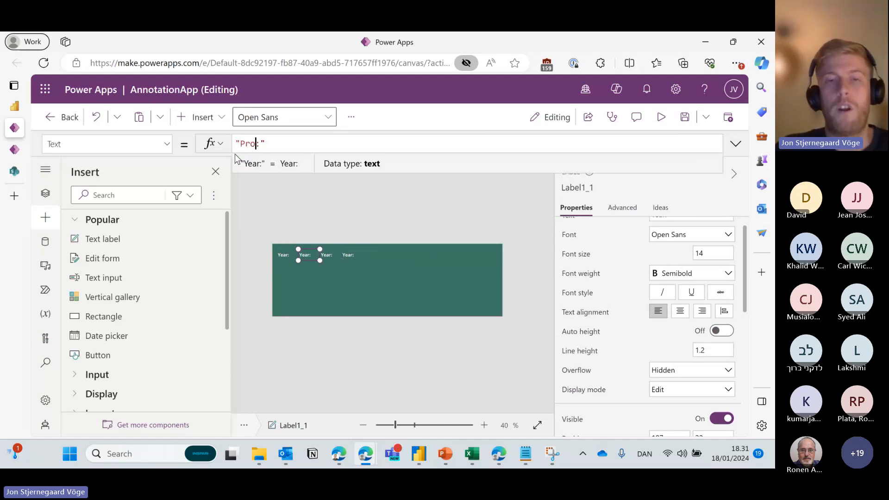
text(t)
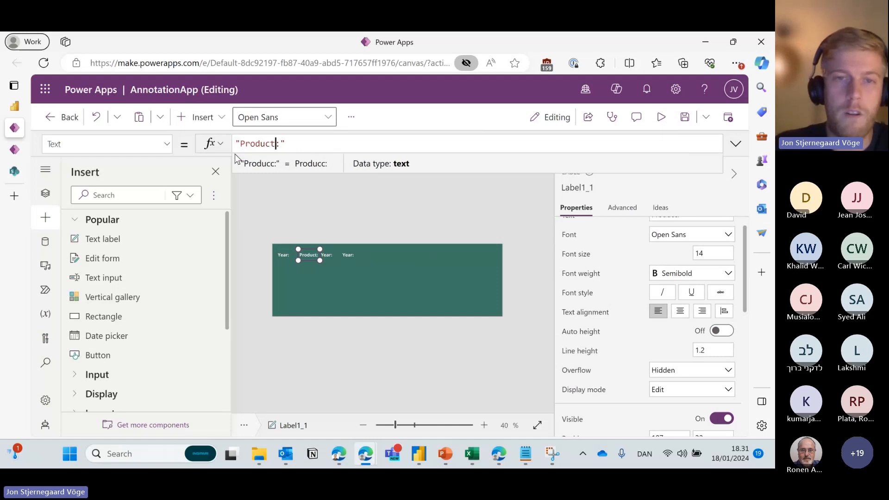
click(45, 198)
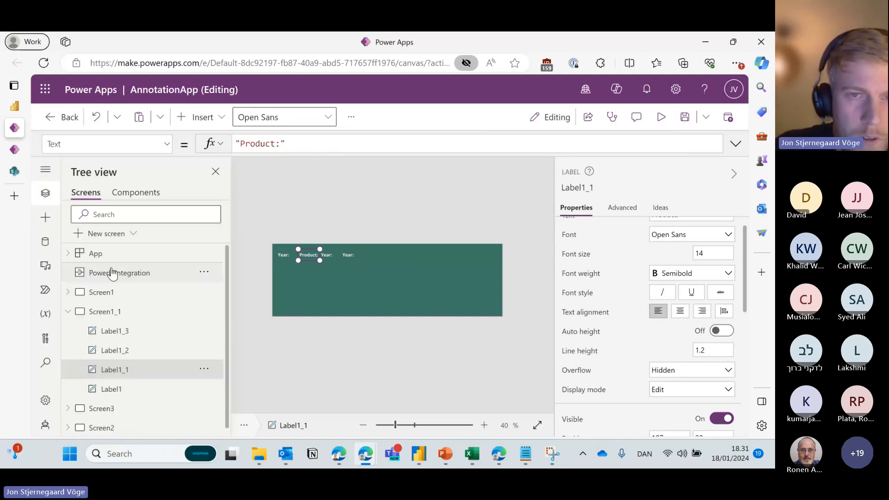
click(113, 291)
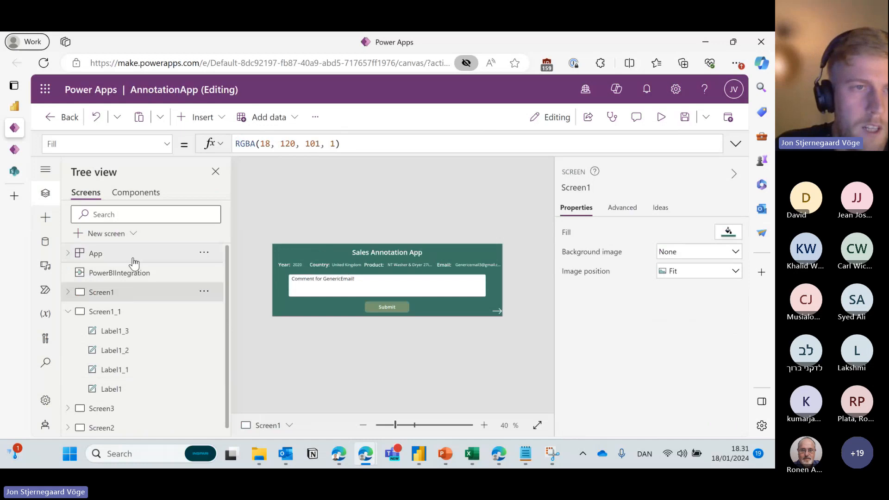
click(113, 311)
Rename the second, third and fourth header labels to Country:, Product: and Email:.
click(315, 254)
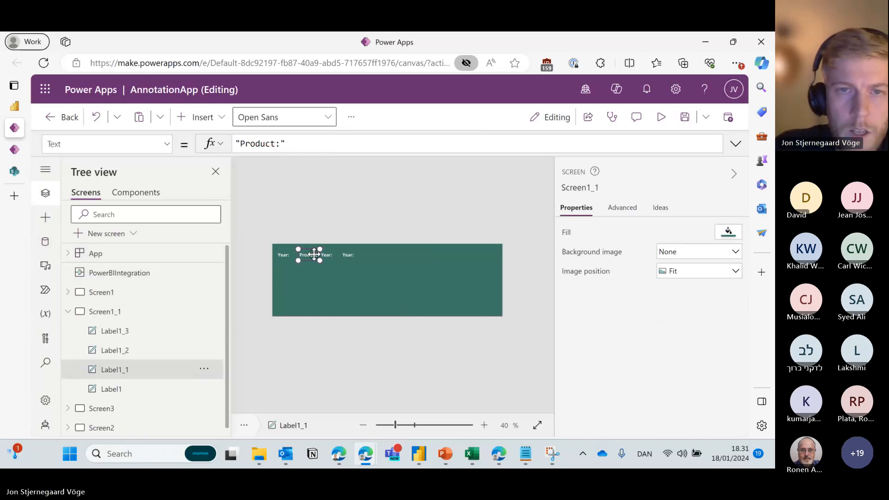
drag(276, 143, 246, 145)
text(Country)
click(332, 254)
text(Product)
click(352, 255)
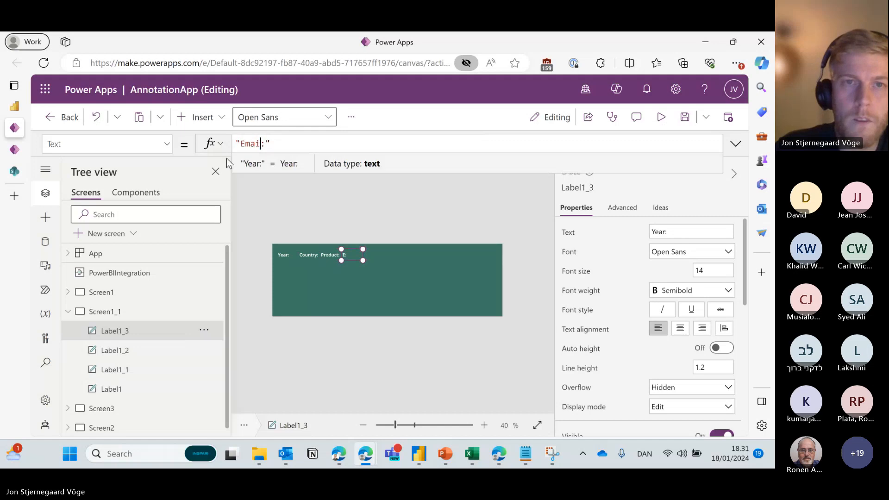
text(Email)
click(349, 251)
click(350, 253)
Spread the Email, Product and Country labels rightward so the headers span the band.
drag(350, 253, 452, 253)
drag(332, 255, 384, 255)
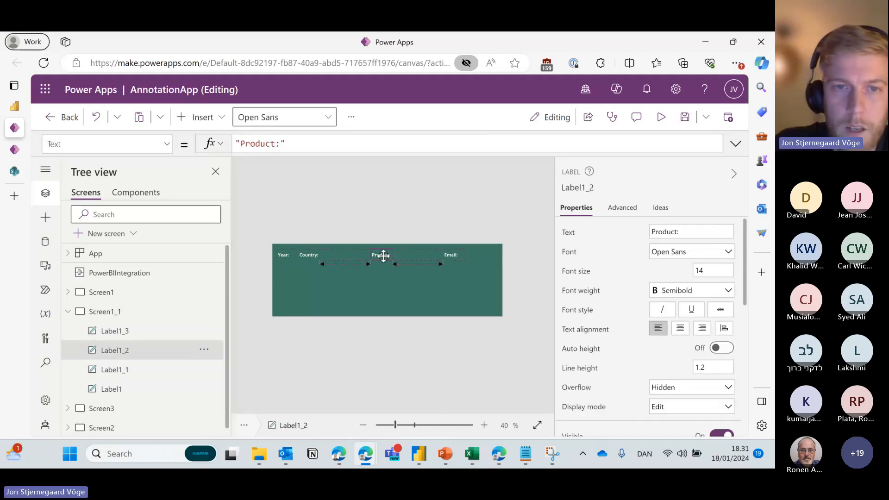
drag(307, 254, 323, 255)
click(458, 256)
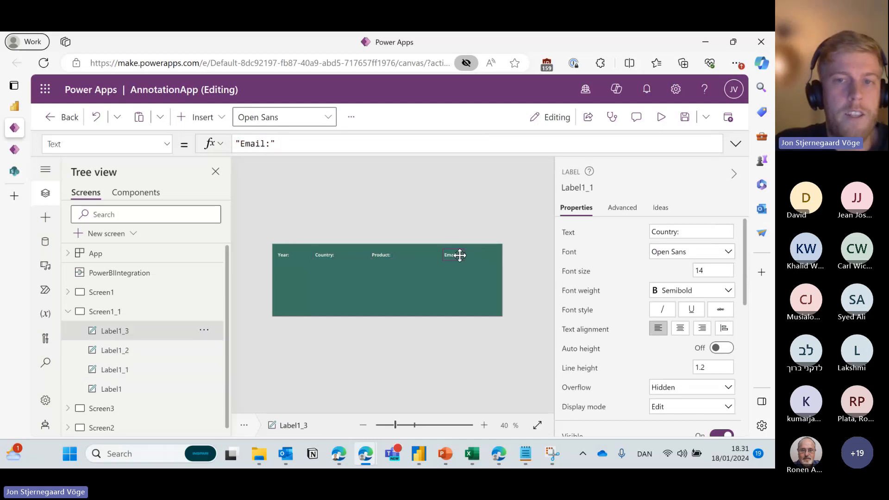
drag(460, 256, 466, 256)
drag(385, 254, 391, 254)
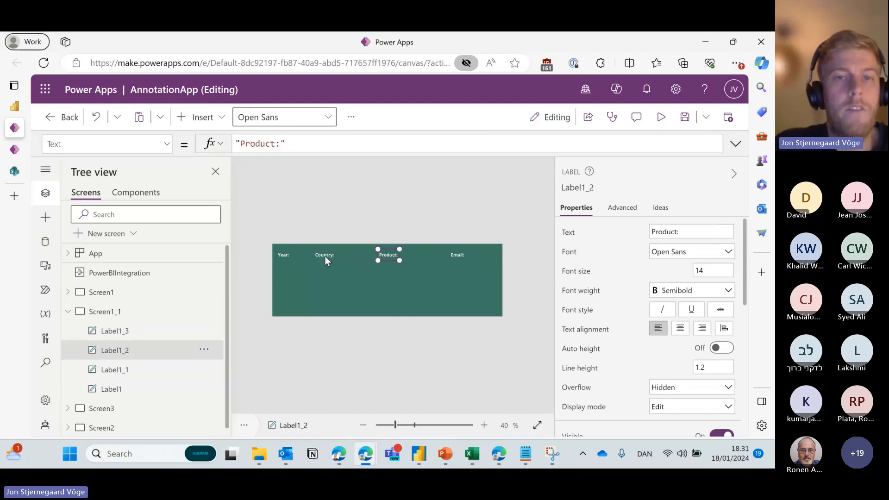
Check the Text formulas of the Country and Year header labels.
click(327, 257)
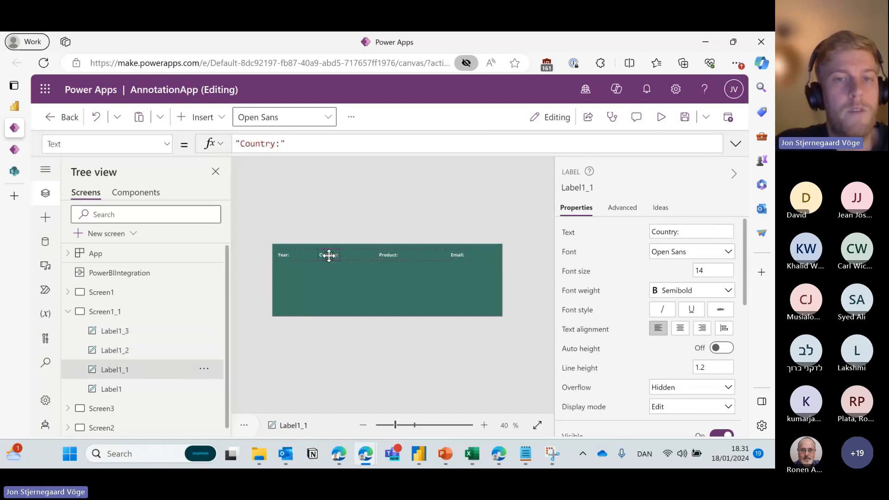
click(289, 258)
drag(284, 142, 236, 143)
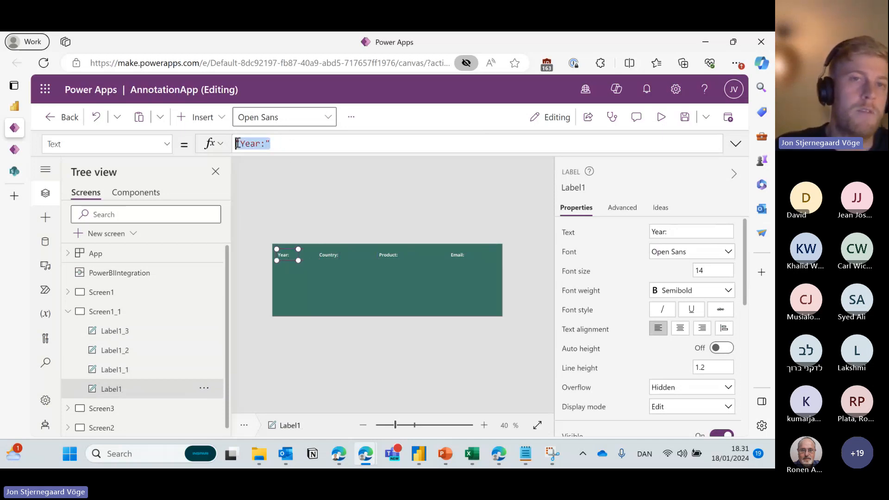
click(271, 141)
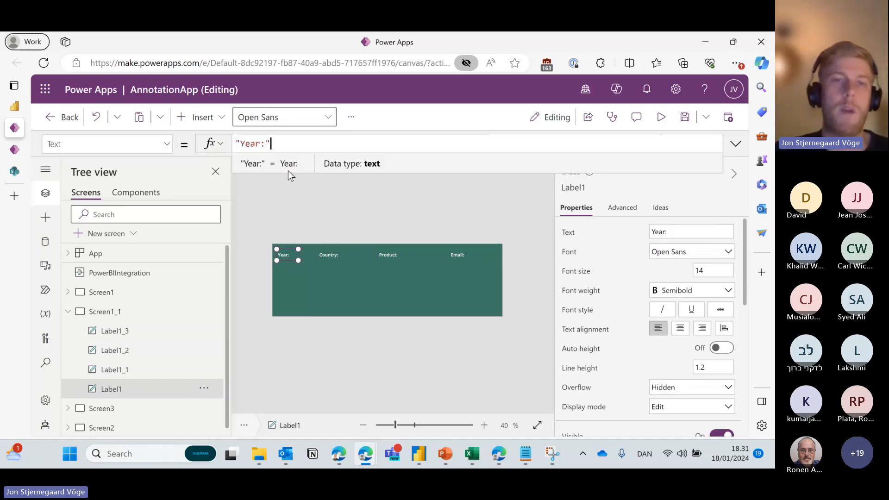
Duplicate the Year: label, place the copy beside it, and clear its Text formula.
click(284, 255)
key(ctrl+c)
key(ctrl+v)
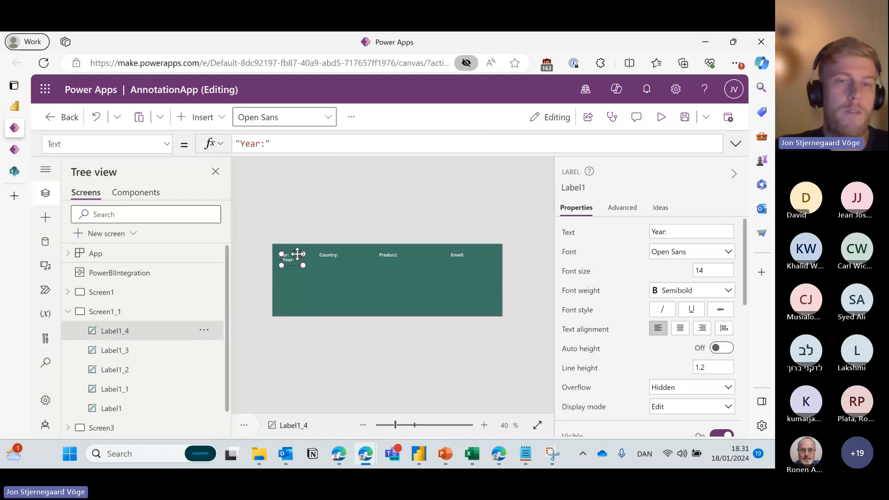
drag(284, 255, 302, 255)
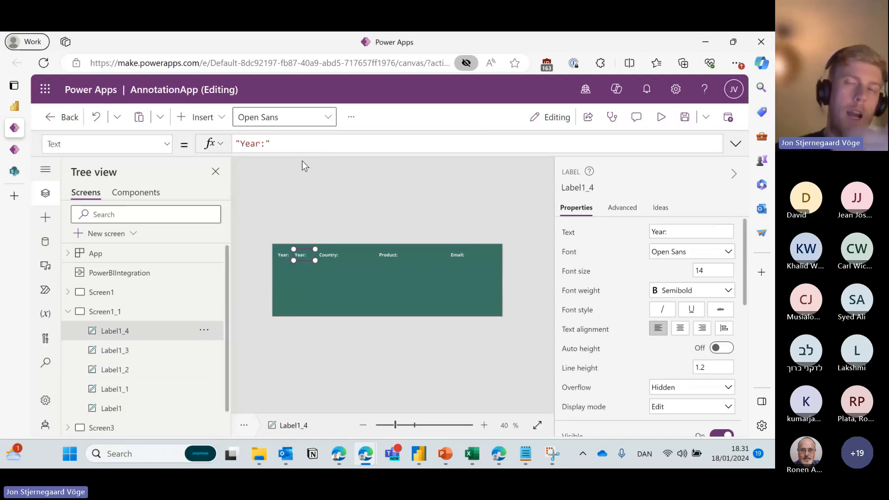
drag(272, 144, 214, 144)
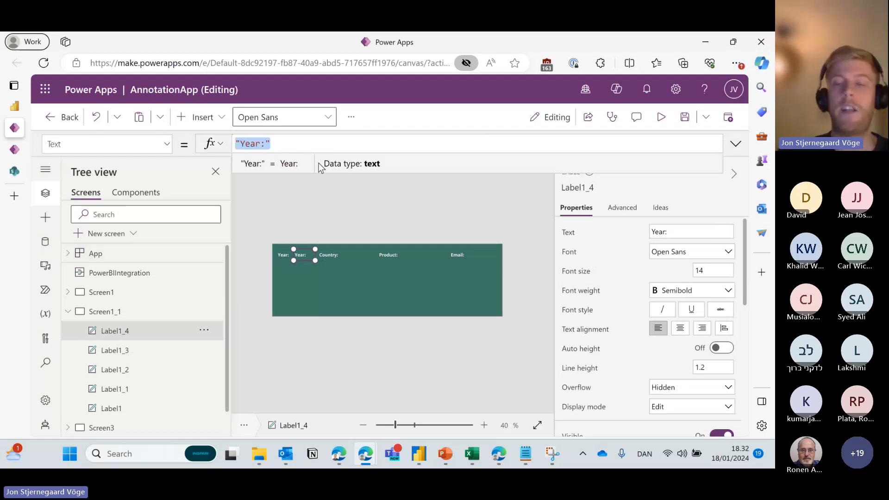
key(BackSpace)
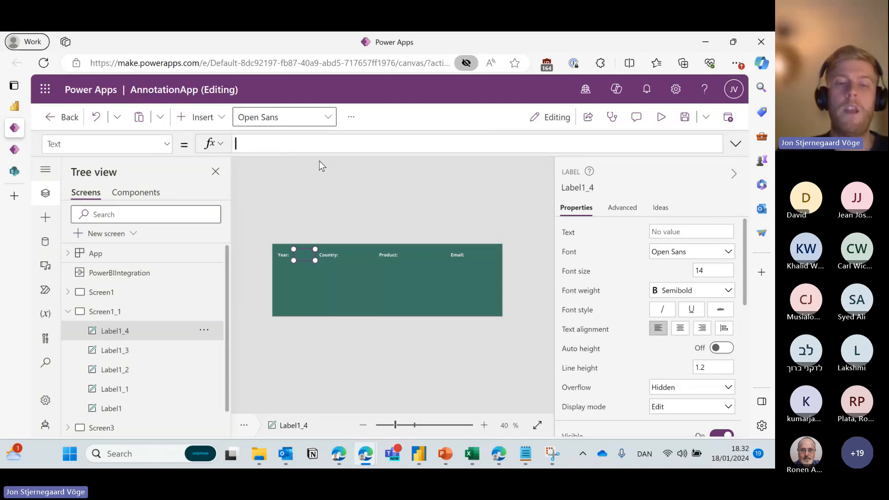
text(P)
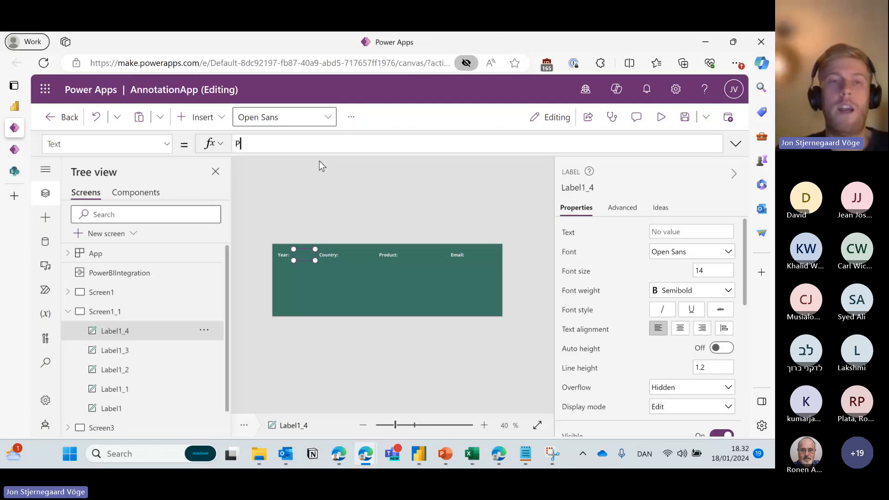
text(owerb)
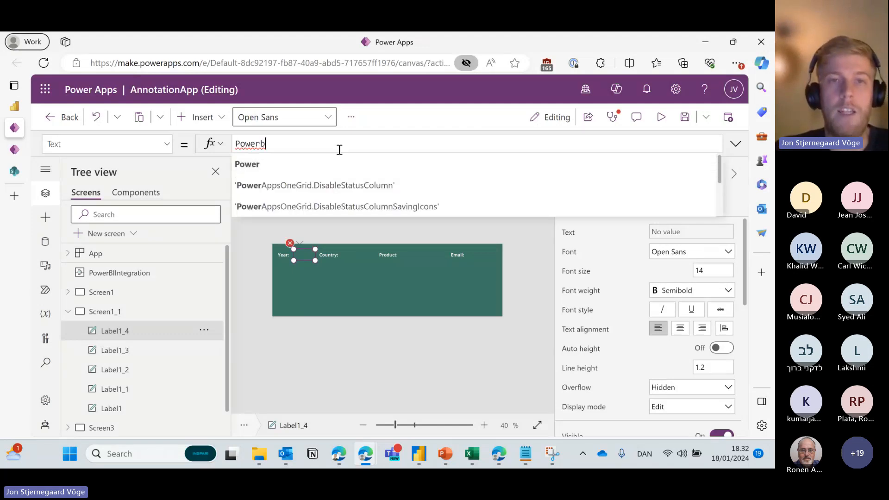
text(iint)
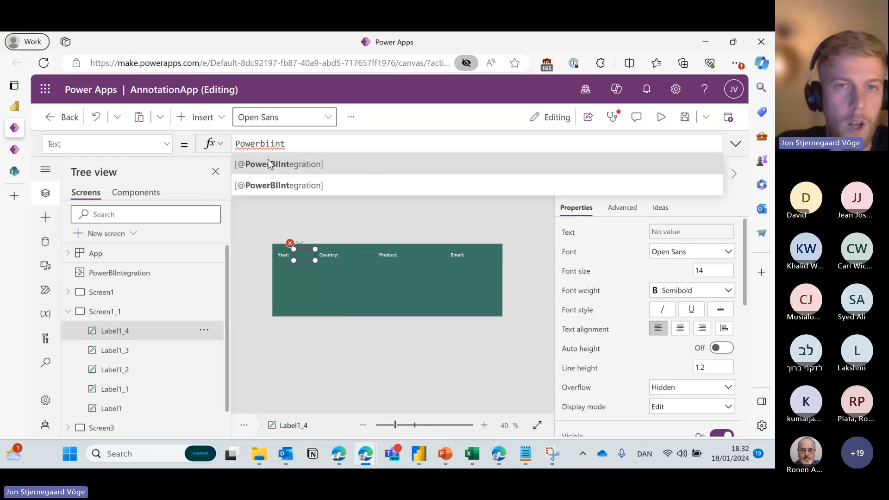
click(290, 167)
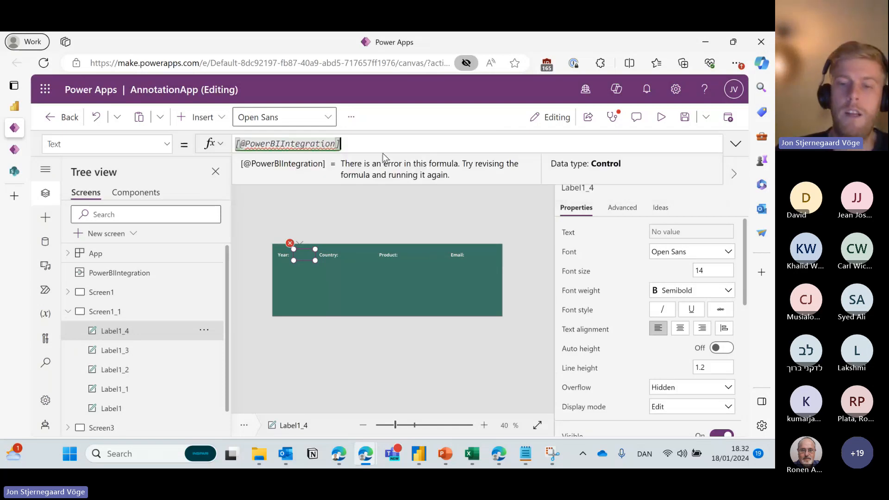
text(.)
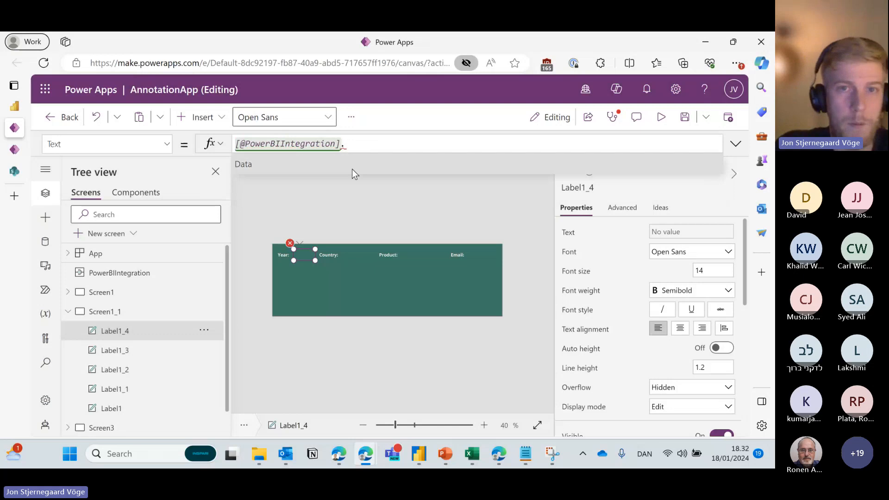
click(354, 166)
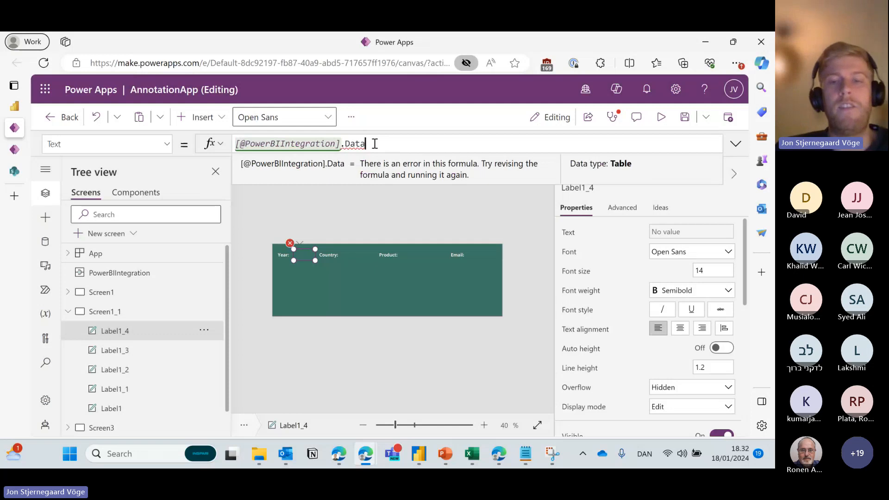
key(ctrl+a)
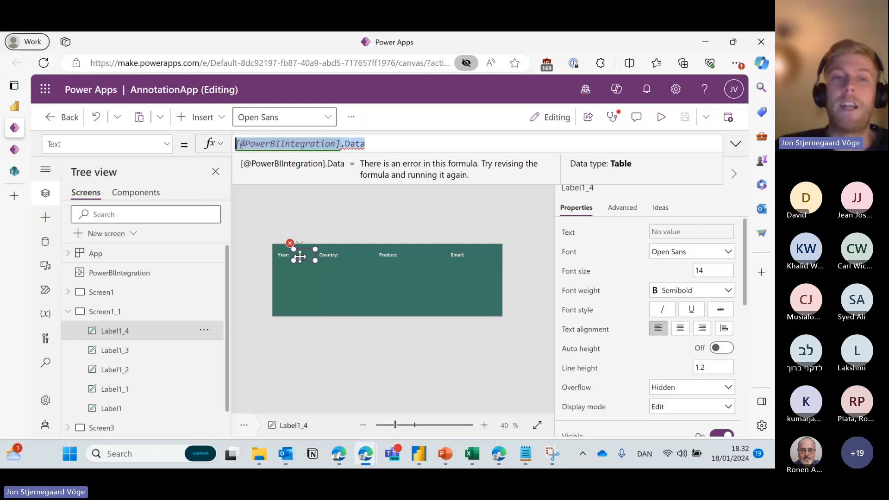
click(238, 143)
key(ctrl+a)
click(236, 144)
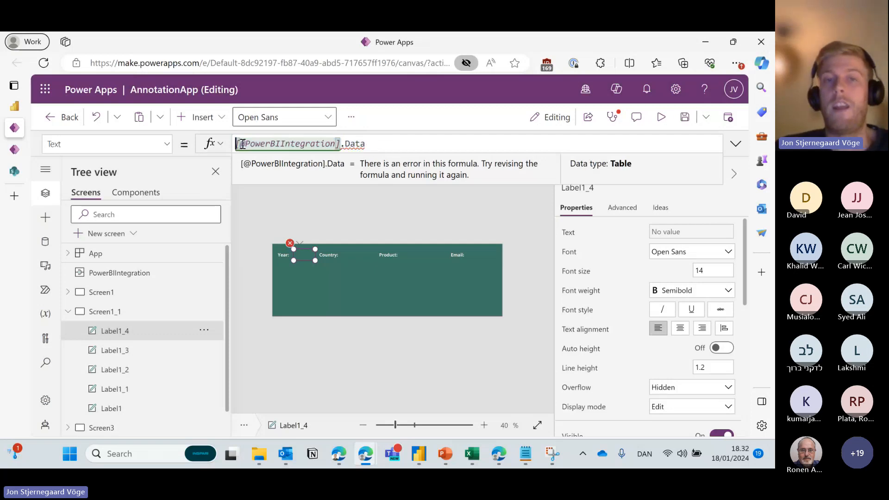
text(First()
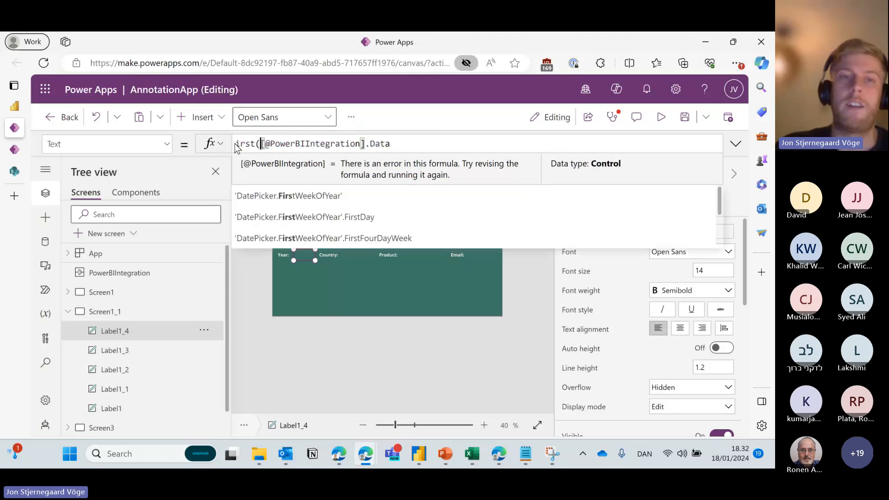
text(F)
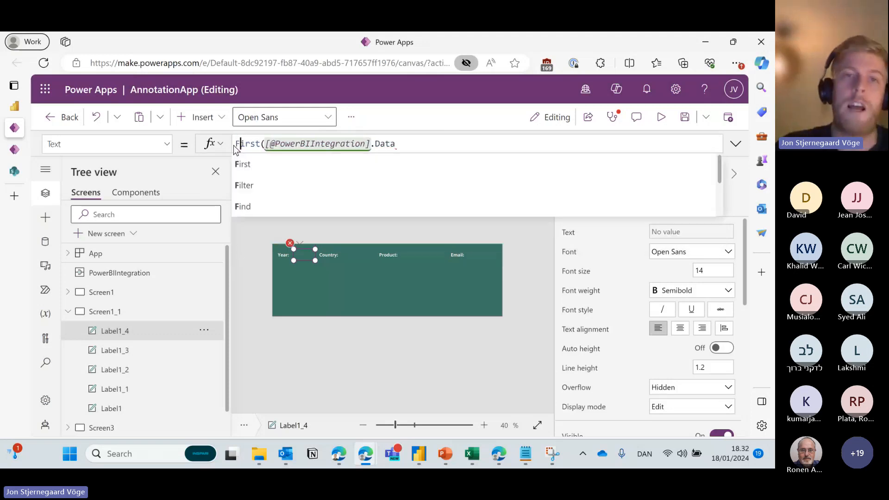
click(397, 144)
text().)
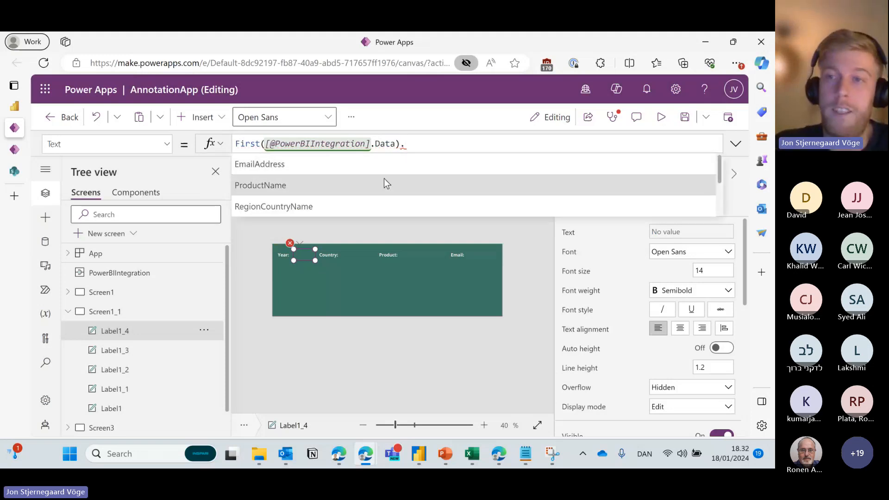
scroll(384, 183, down, 3)
scroll(386, 183, up, 3)
scroll(384, 185, down, 4)
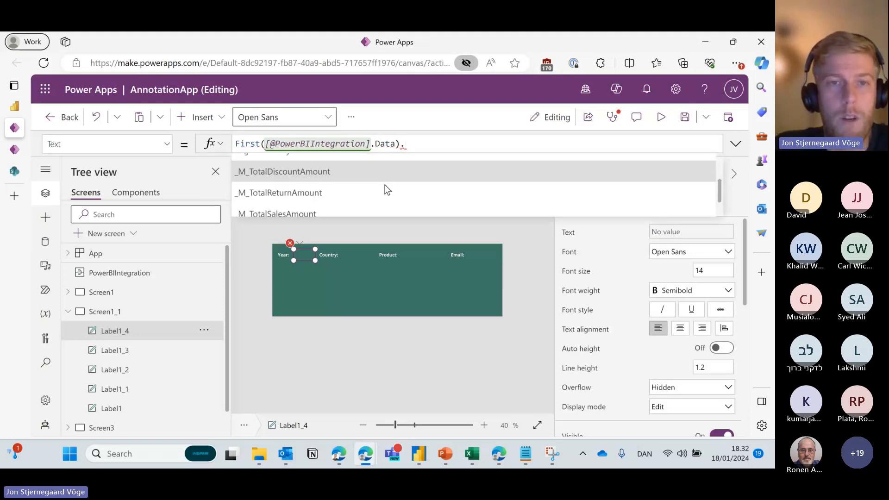
click(346, 201)
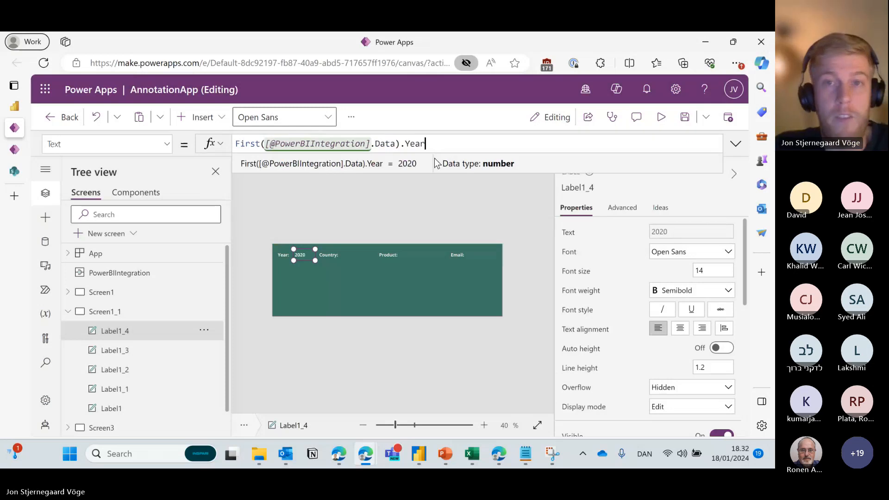
drag(395, 144, 265, 144)
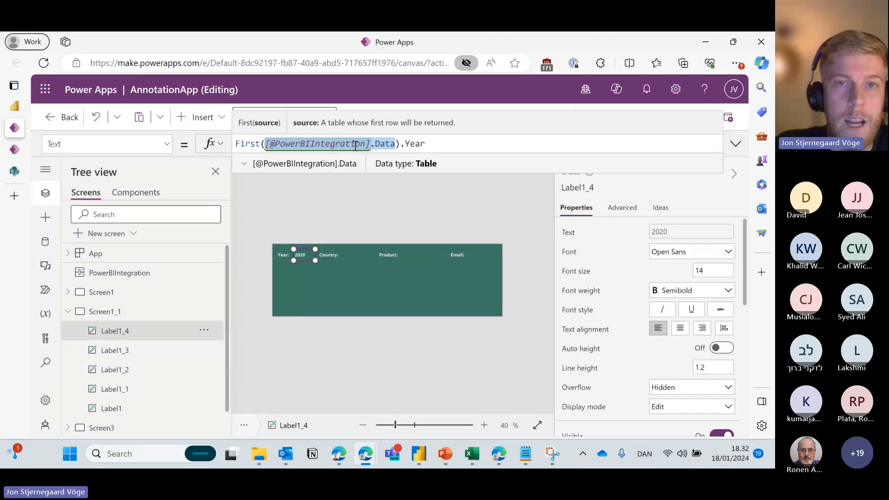
click(243, 163)
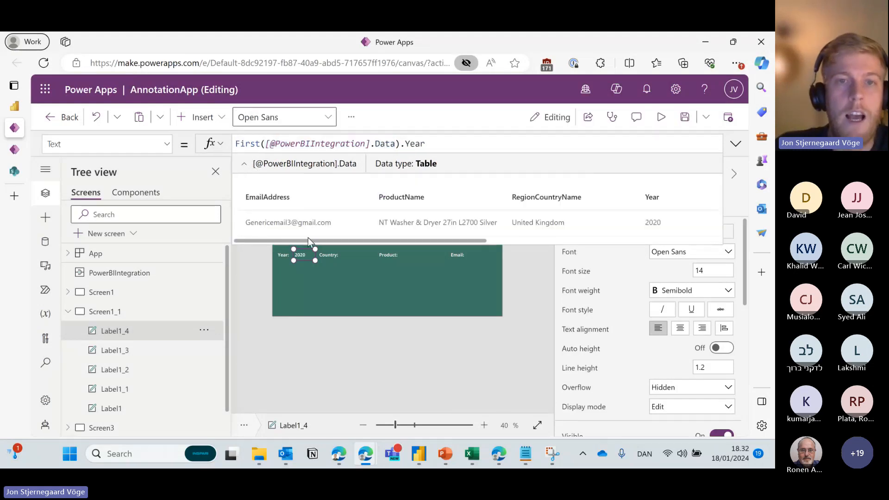
drag(297, 240, 235, 216)
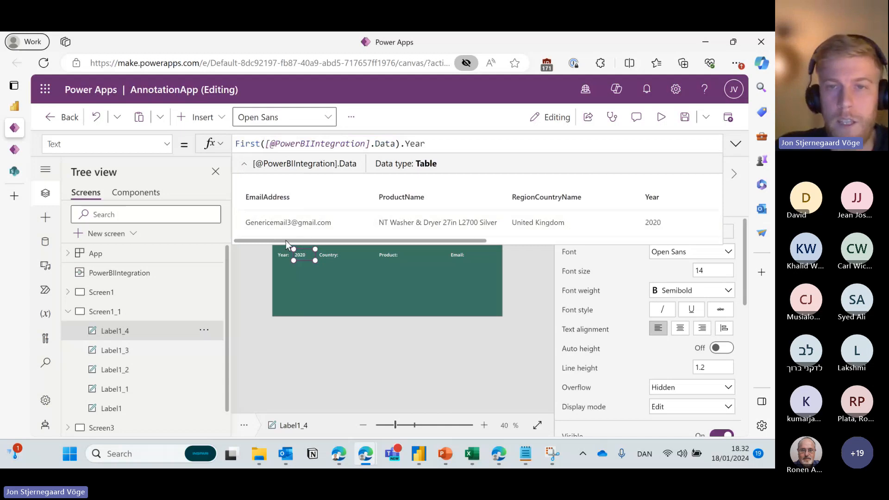
drag(286, 240, 394, 239)
click(397, 145)
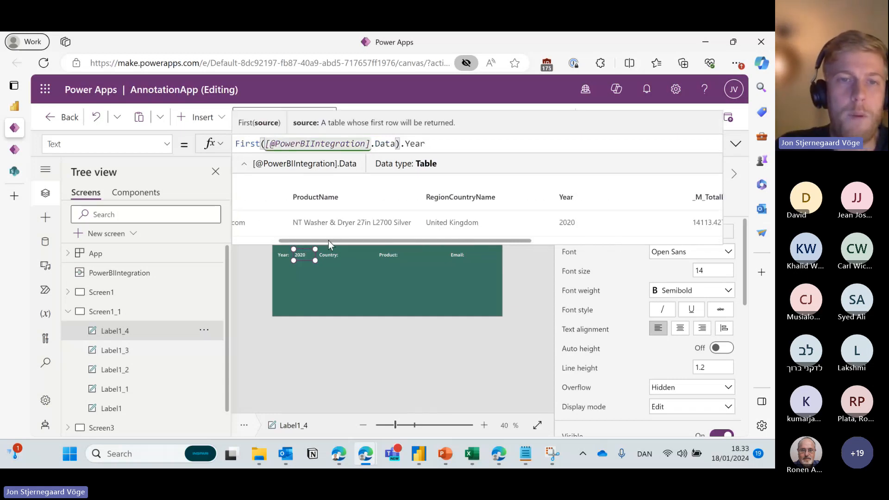
drag(329, 241, 280, 241)
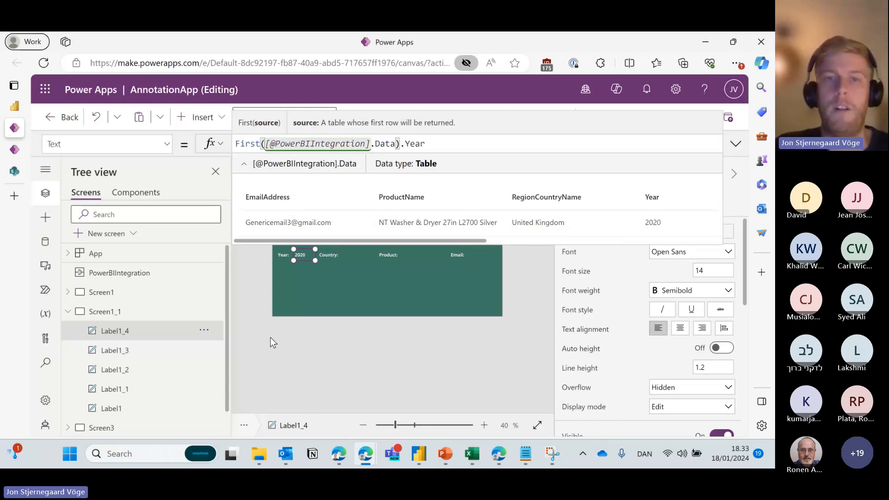
double_click(249, 144)
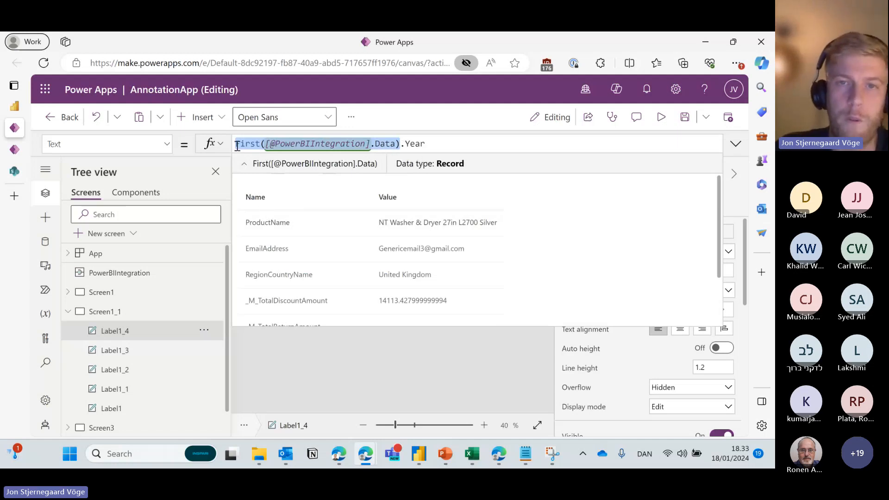
scroll(312, 231, down, 1)
scroll(293, 303, down, 1)
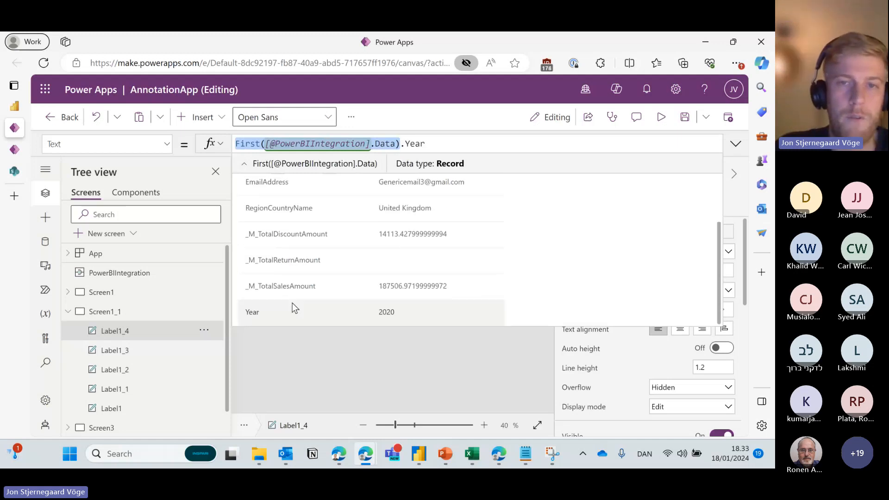
scroll(385, 198, up, 2)
click(434, 142)
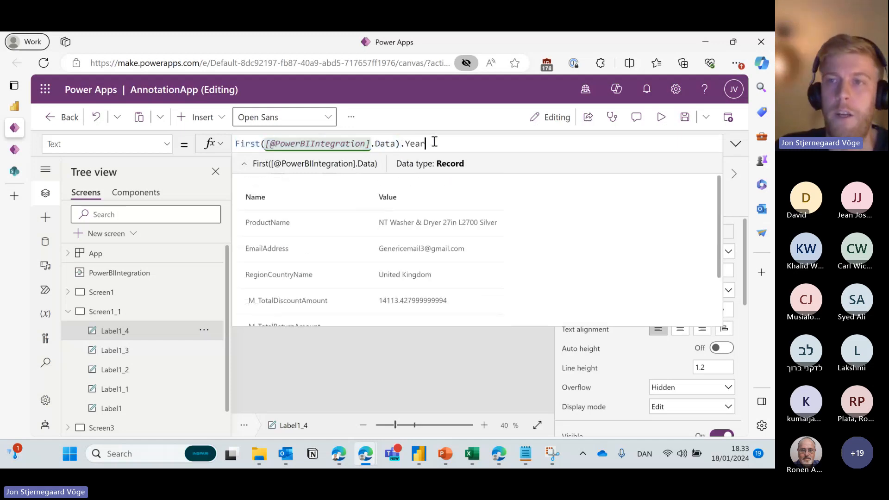
click(306, 254)
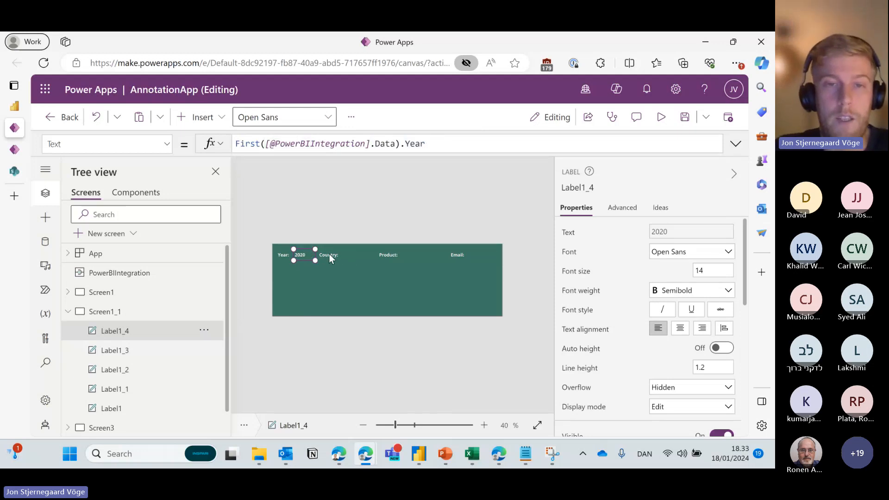
Paste a value label after Country: showing the RegionCountryName field.
key(ctrl+v)
drag(308, 254, 353, 256)
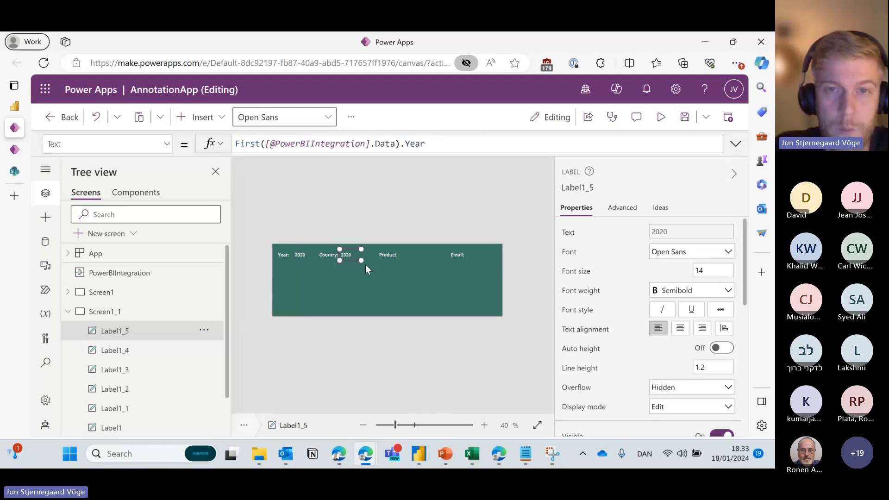
double_click(410, 144)
text(Co)
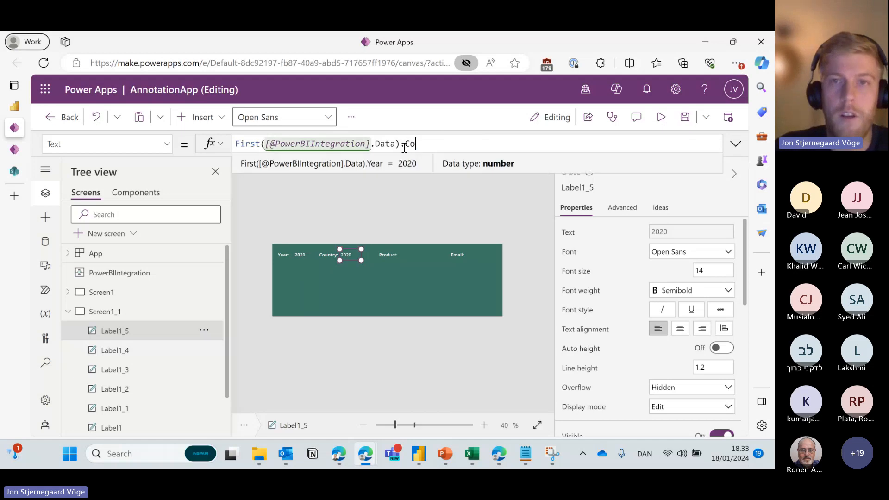
text(un)
click(400, 187)
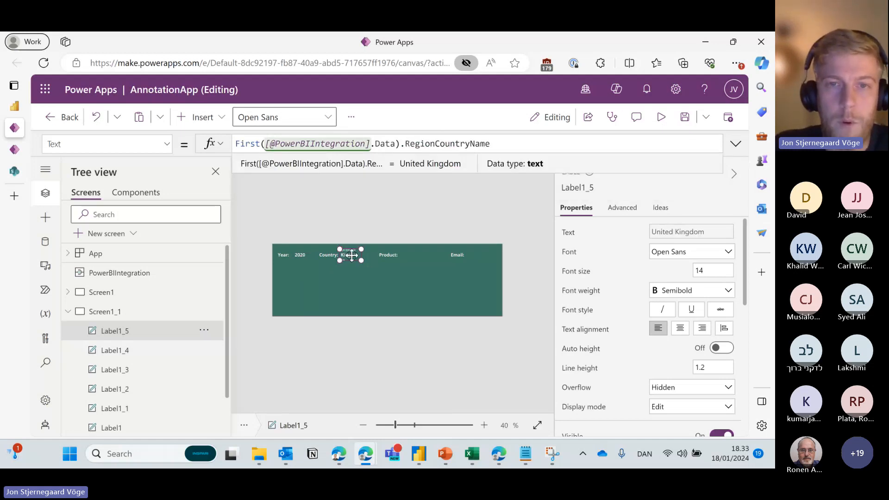
Copy it after Product: and change its field to ProductName.
key(ctrl+c)
key(ctrl+v)
drag(351, 255, 417, 255)
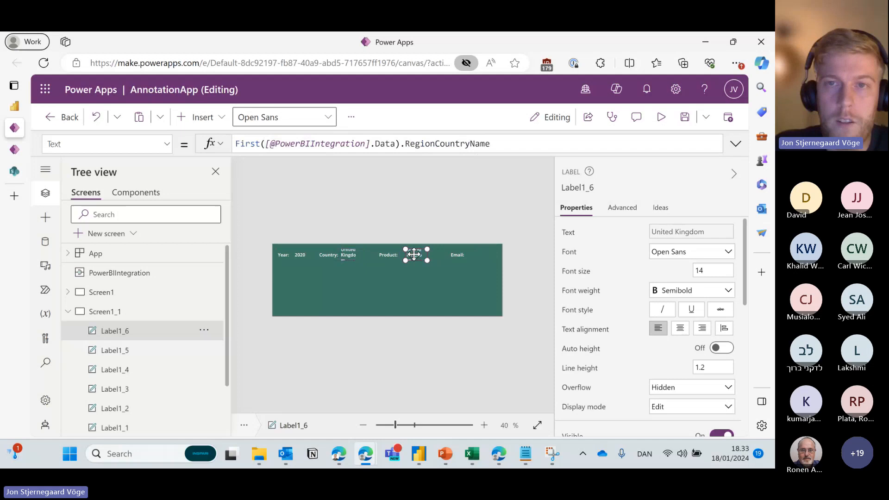
double_click(434, 144)
text(ProductName)
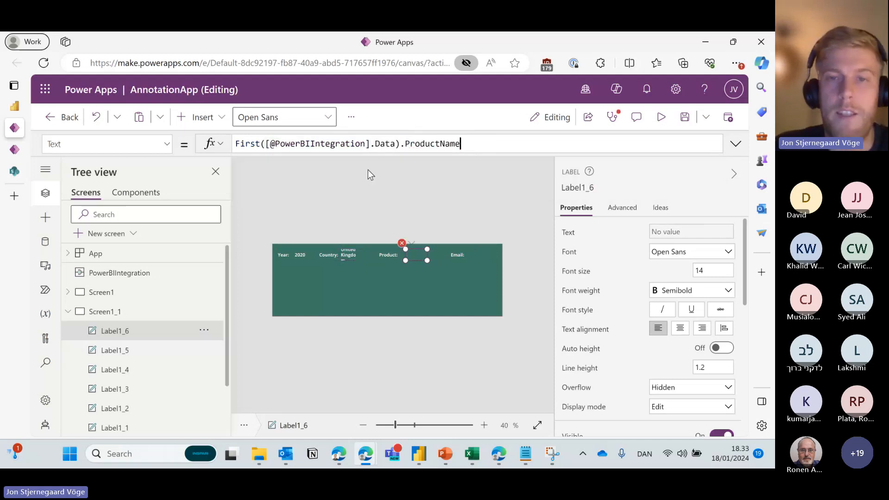
click(415, 258)
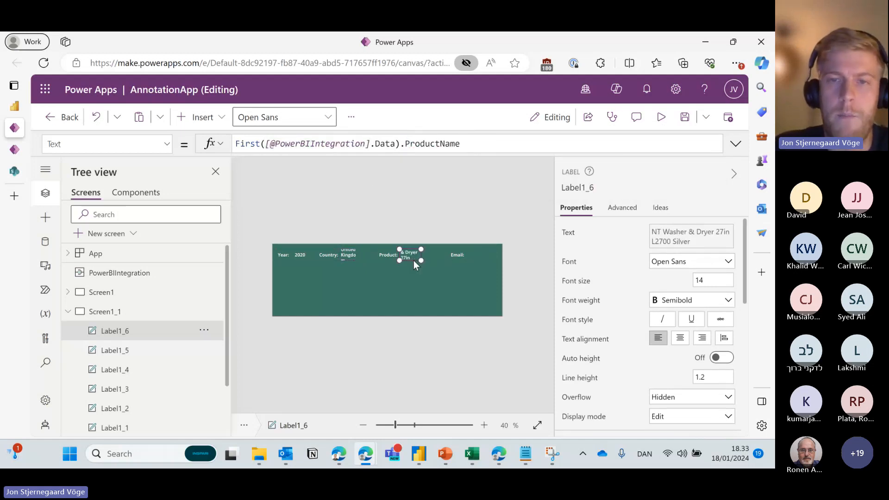
Copy it after Email: and change its field to EmailAddress.
key(ctrl+c)
key(ctrl+v)
drag(413, 260, 476, 256)
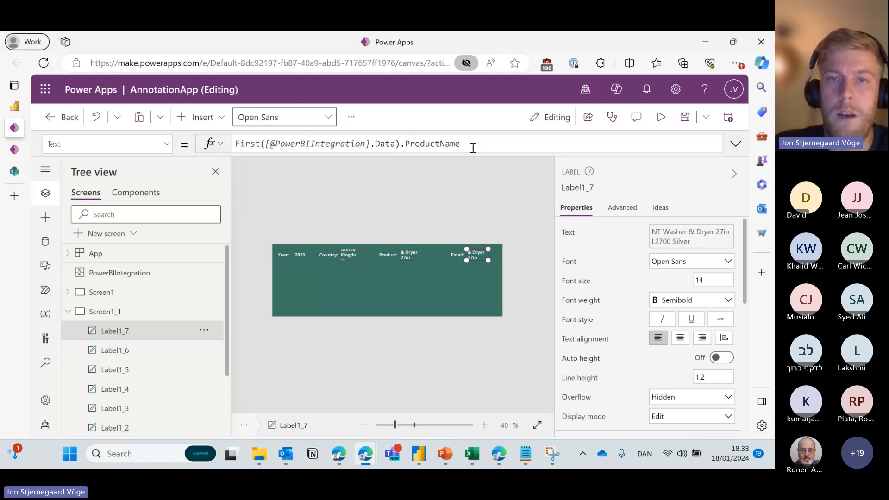
double_click(412, 144)
text(Ema)
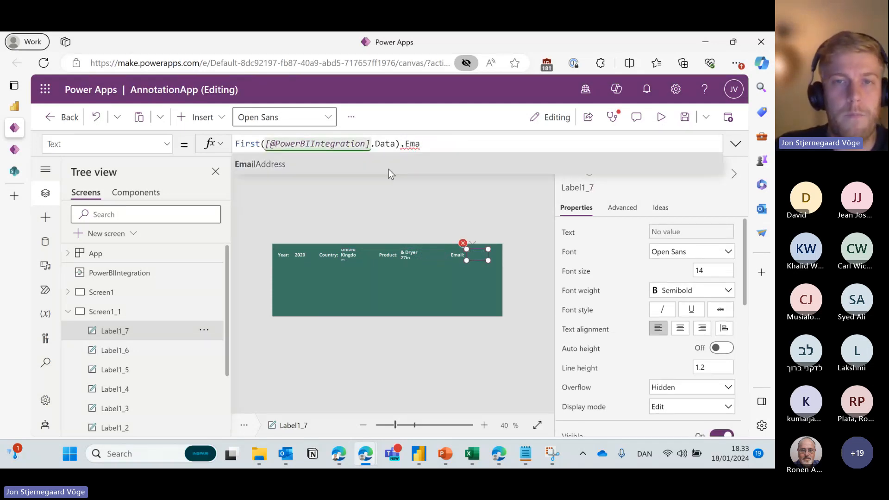
click(388, 167)
click(368, 196)
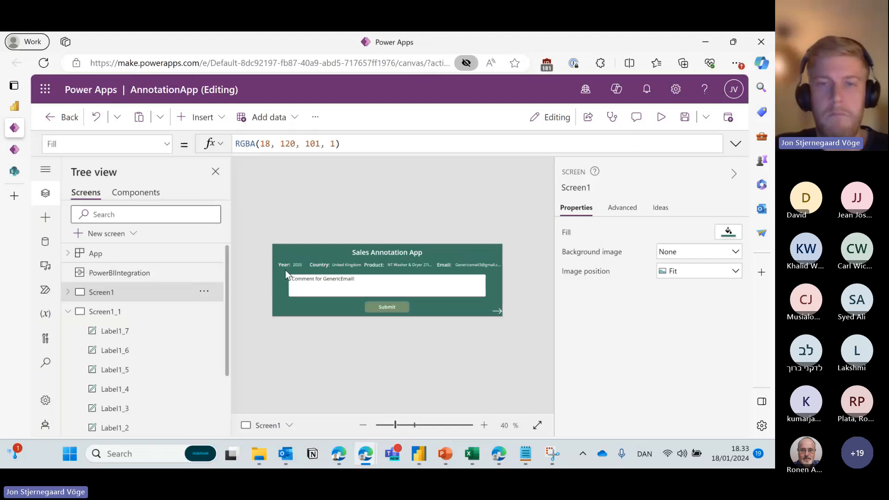
click(127, 311)
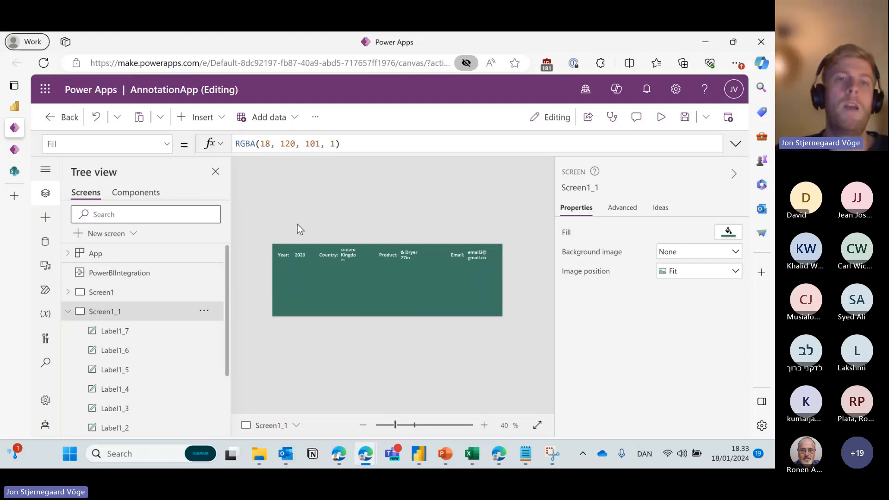
Insert a text input and stretch it wide below the header labels.
click(216, 112)
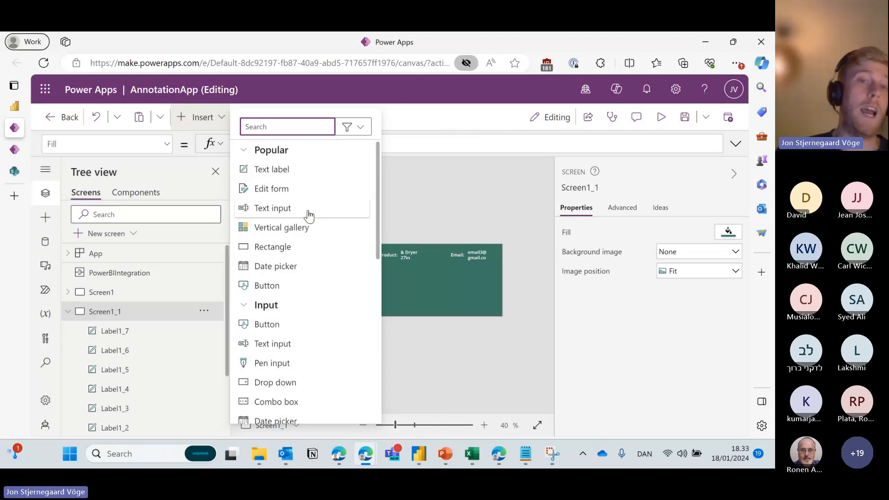
click(307, 210)
drag(318, 264, 316, 276)
drag(412, 279, 491, 295)
drag(453, 285, 457, 290)
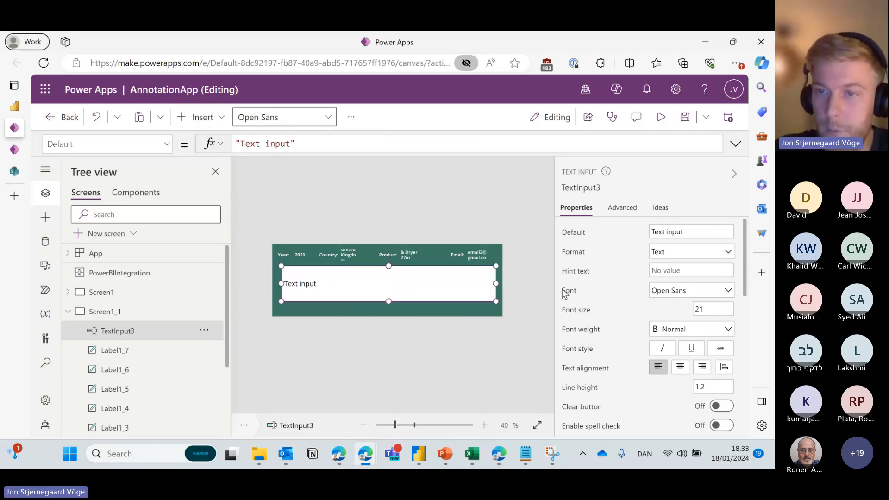
Give the text input 14-point left-aligned text and Multiline mode.
click(697, 309)
text(14)
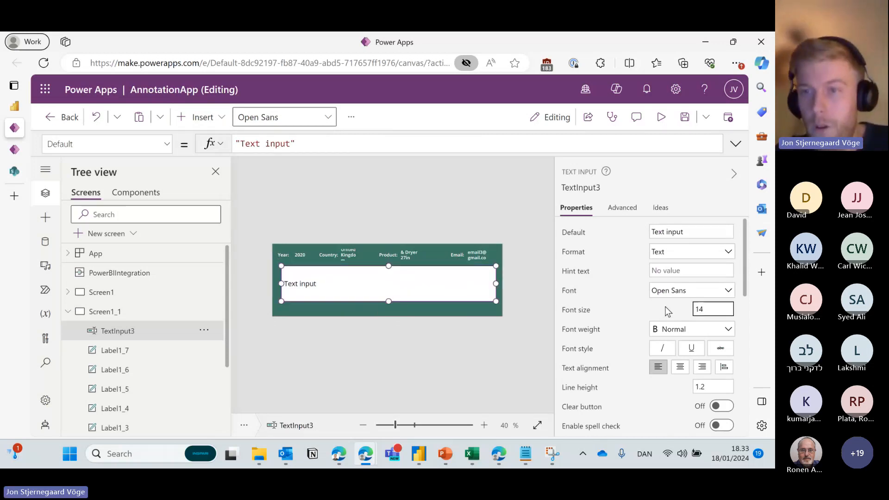
click(681, 371)
click(664, 371)
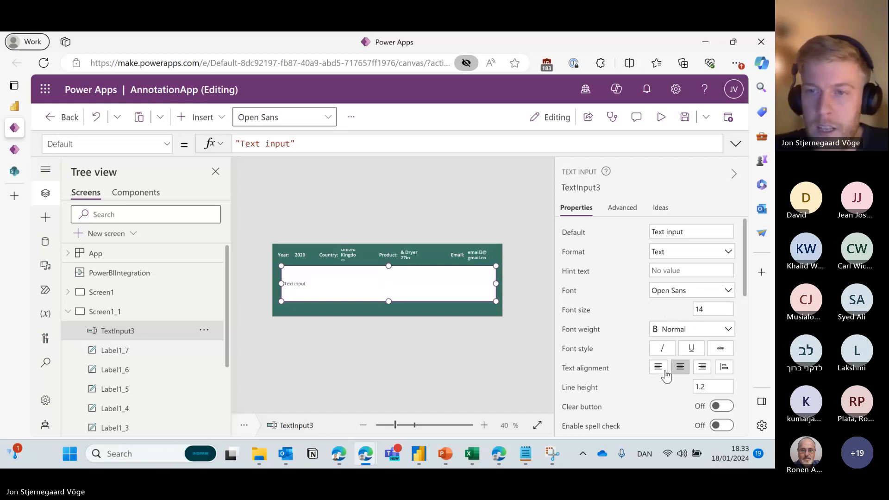
scroll(667, 334, down, 5)
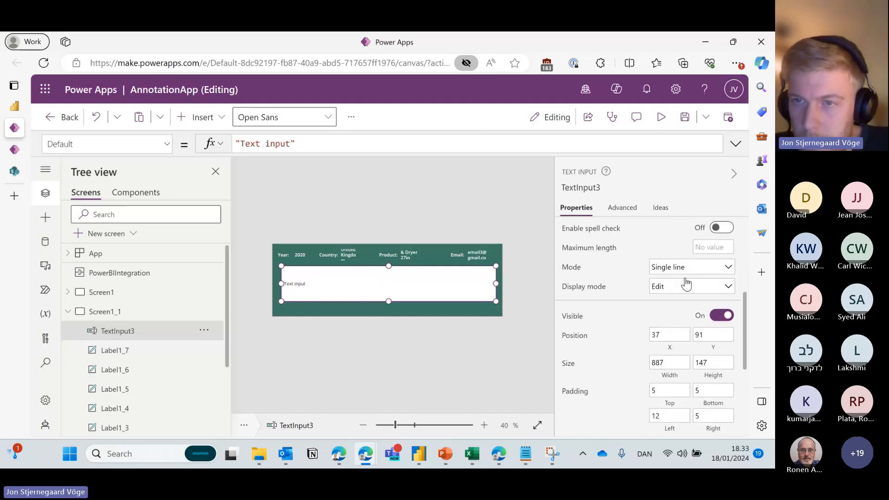
click(685, 268)
click(666, 282)
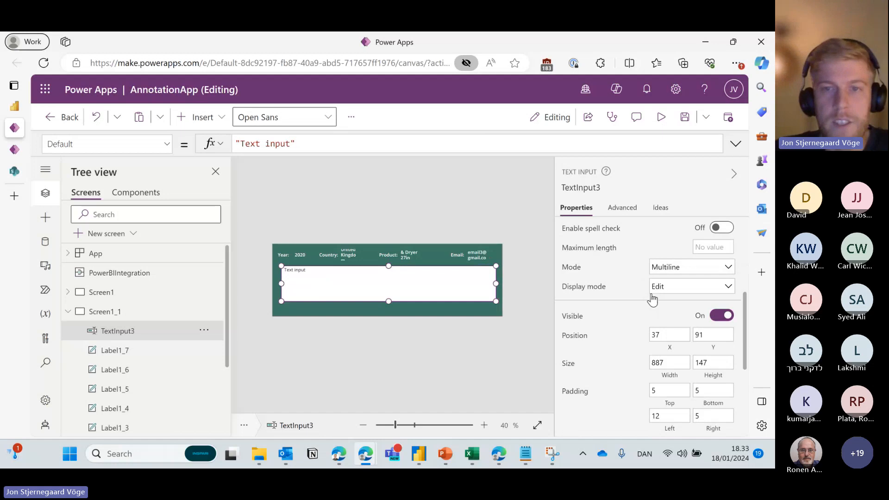
scroll(620, 282, up, 2)
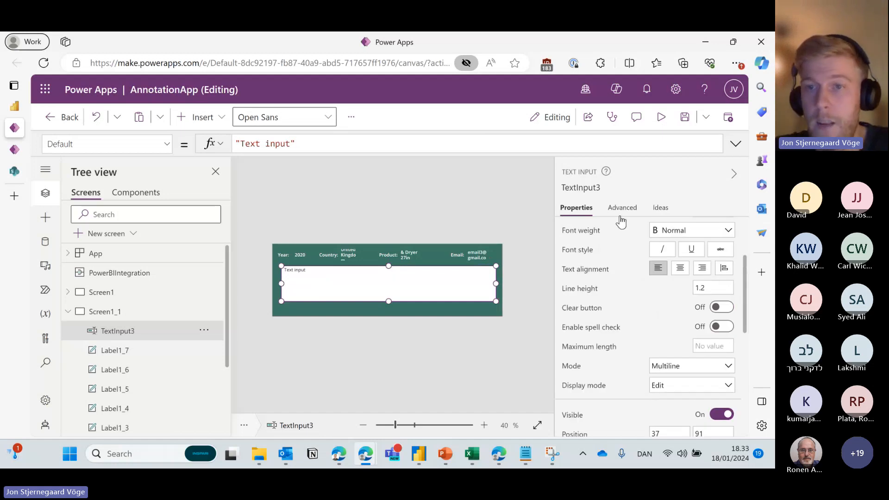
Set HintText to 'Enter New Comment' and clear the Default value.
click(621, 215)
scroll(621, 330, down, 2)
click(574, 334)
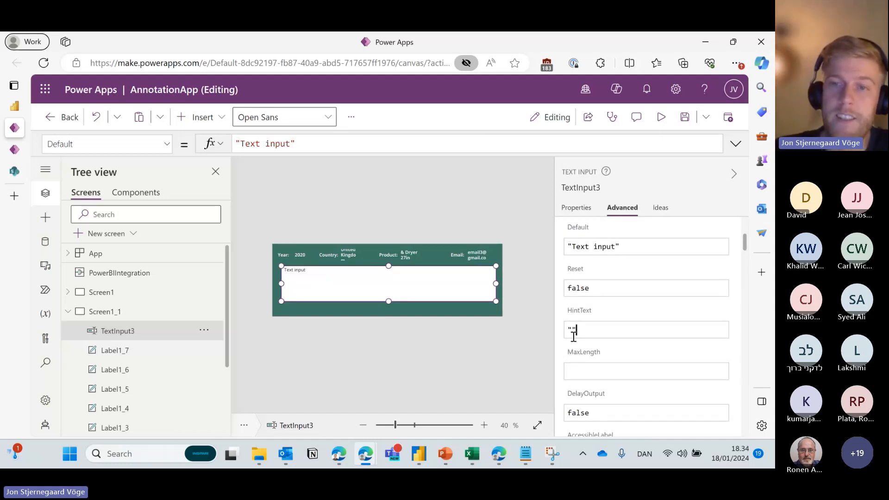
text(Enter New)
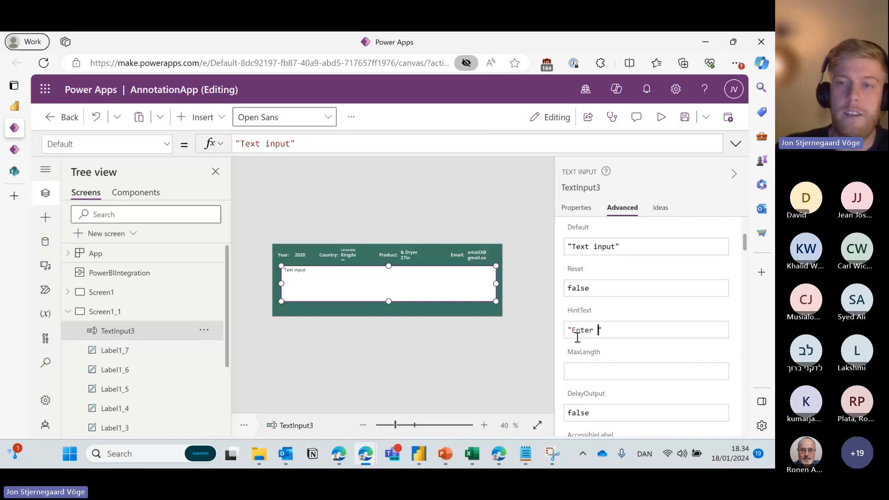
text( Comment)
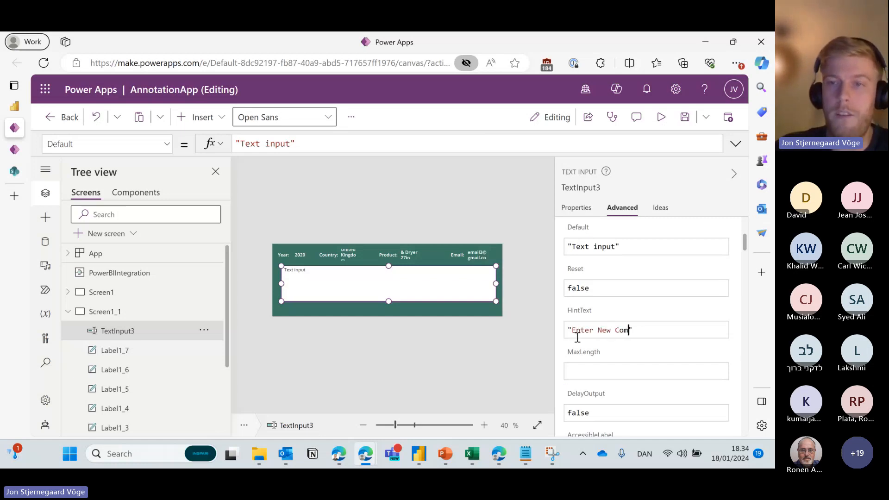
drag(642, 249, 549, 249)
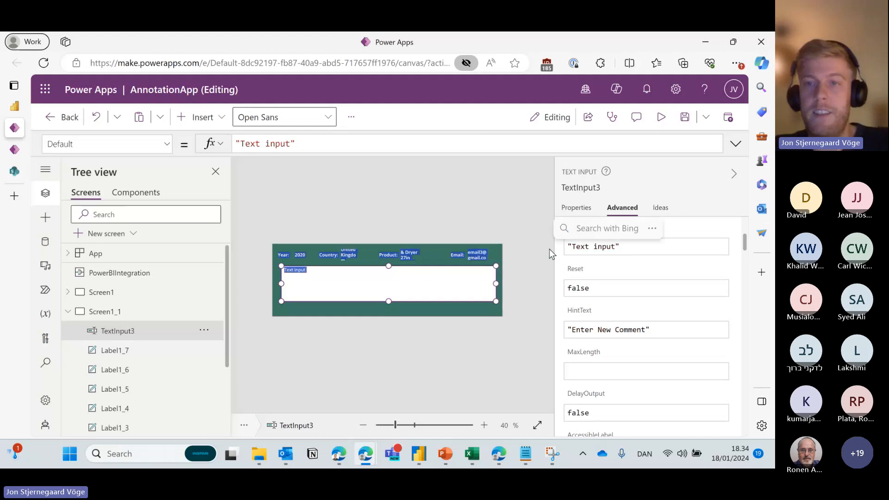
click(636, 251)
drag(636, 251, 562, 248)
key(BackSpace)
Centre the comment box horizontally under the headers.
click(452, 222)
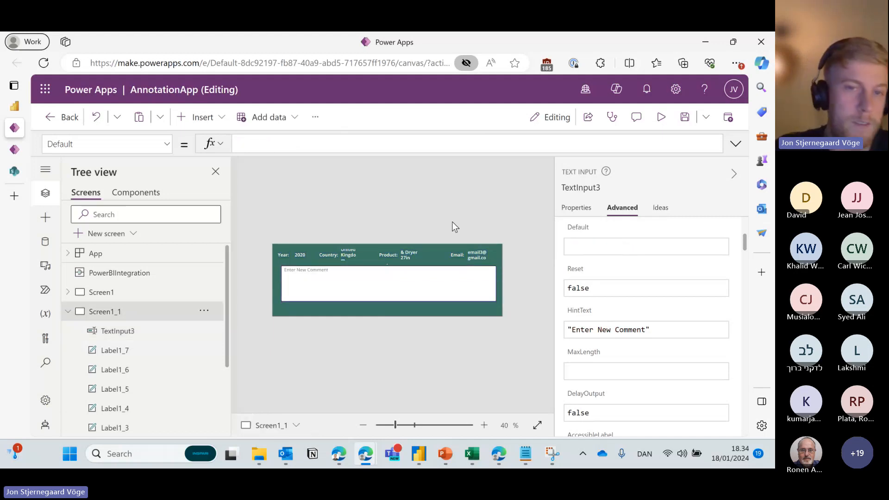
click(396, 300)
drag(396, 299, 369, 286)
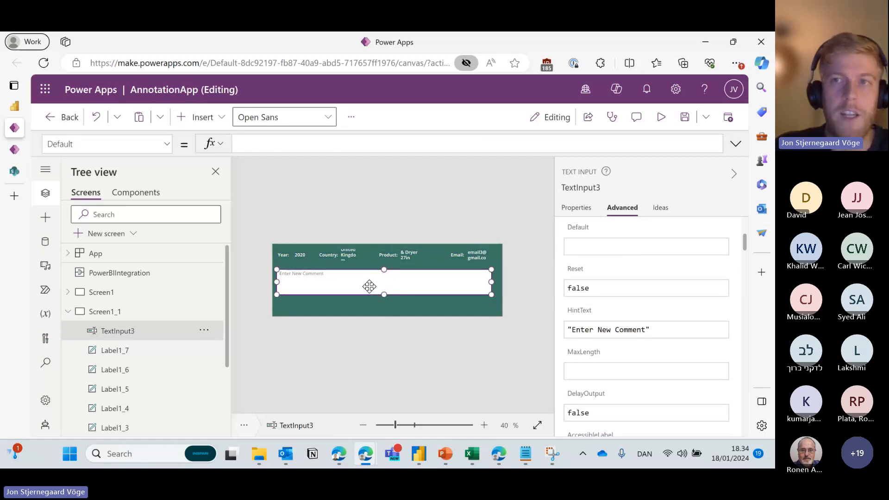
Preview the app typing 'asdasdasfwtwe' into the comment box, then nudge it slightly up-left.
click(662, 129)
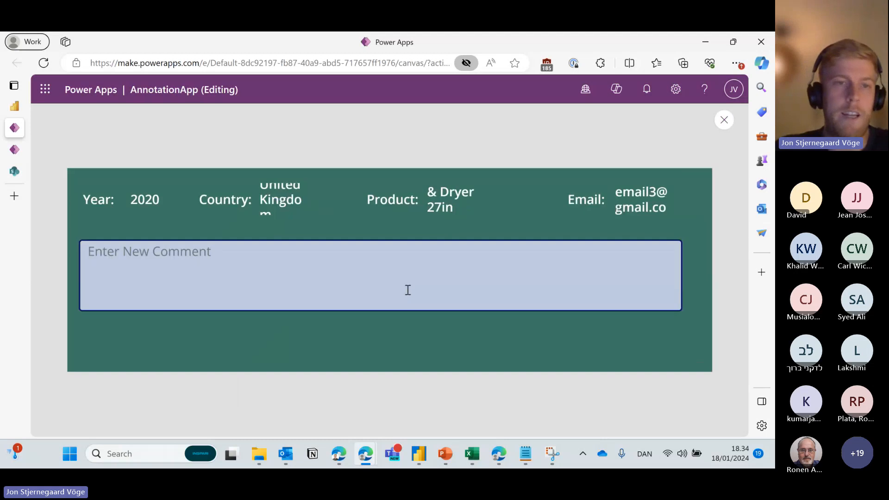
click(431, 256)
text(asdasdasfwtwe)
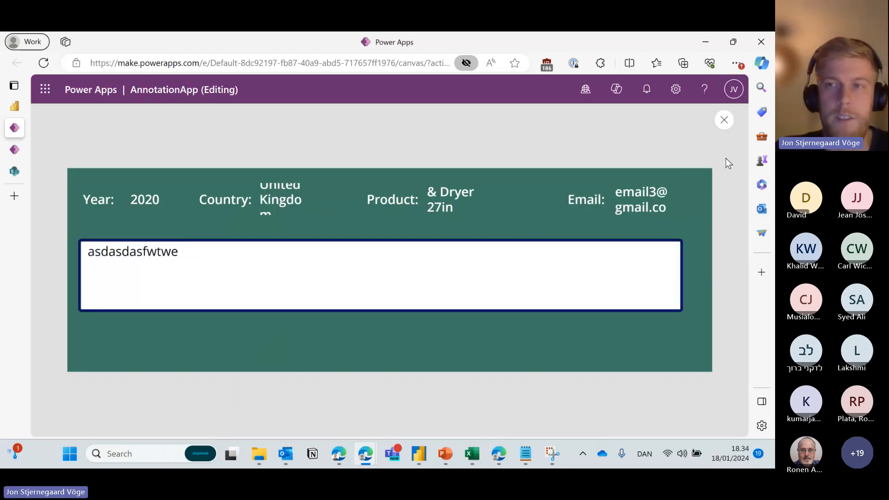
key(Escape)
click(518, 308)
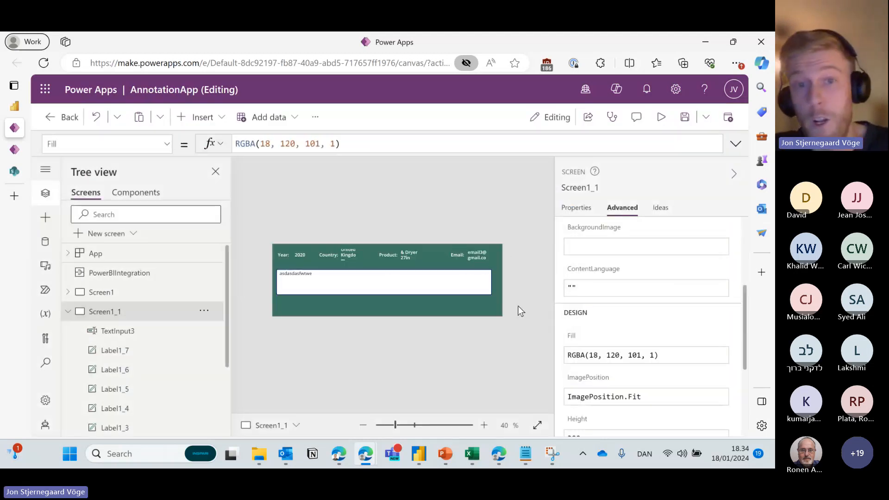
click(366, 282)
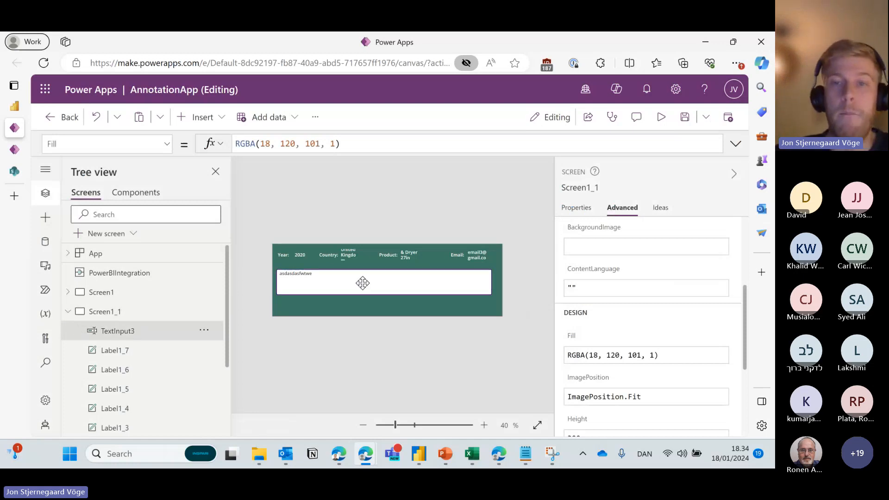
drag(366, 283, 360, 279)
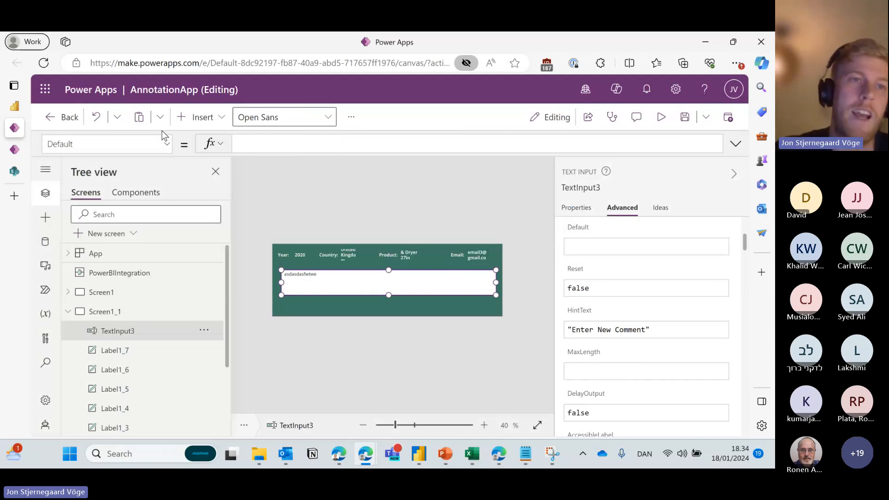
Copy the full Default formula from tiComment on the original Screen1.
click(13, 108)
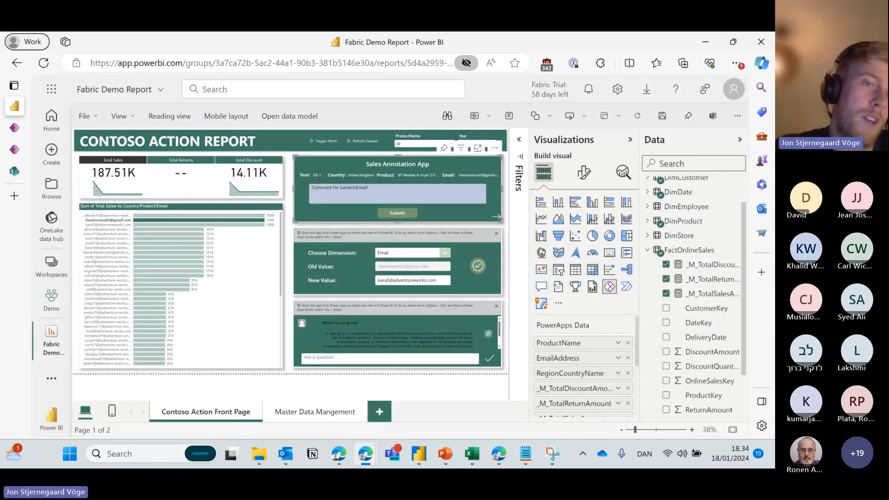
mouse_move(62, 135)
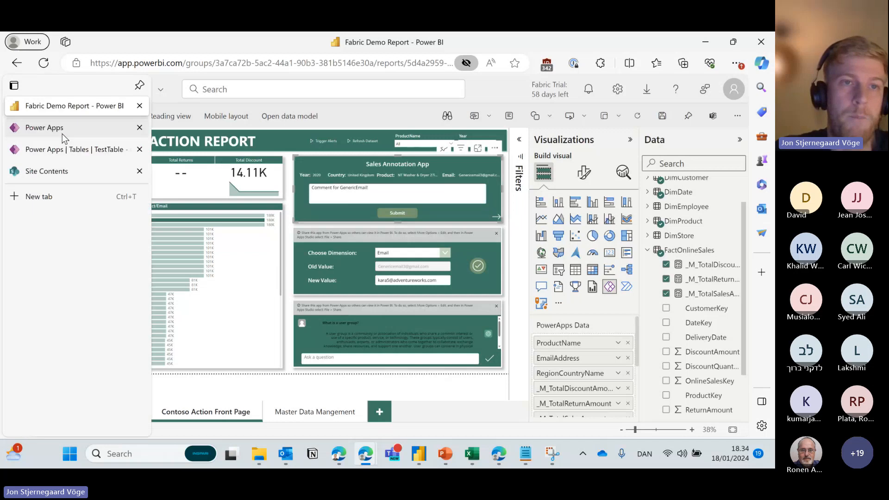
click(65, 135)
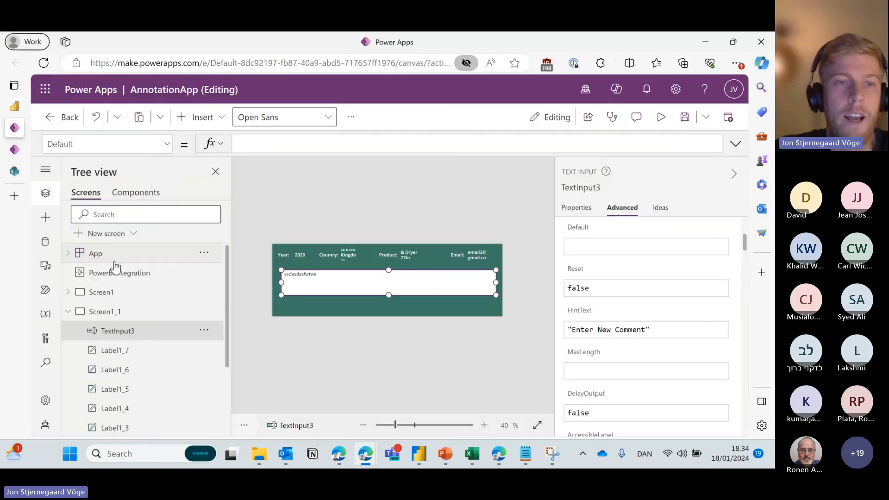
click(116, 293)
click(382, 285)
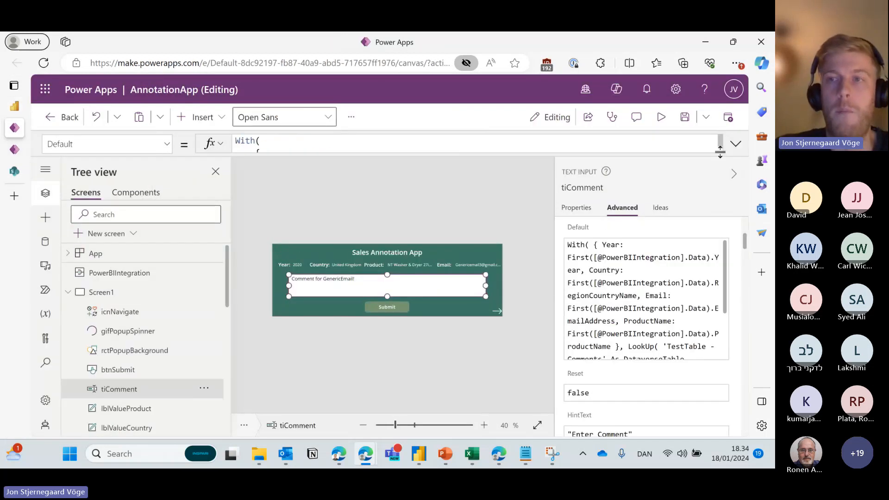
click(736, 143)
drag(554, 246, 558, 359)
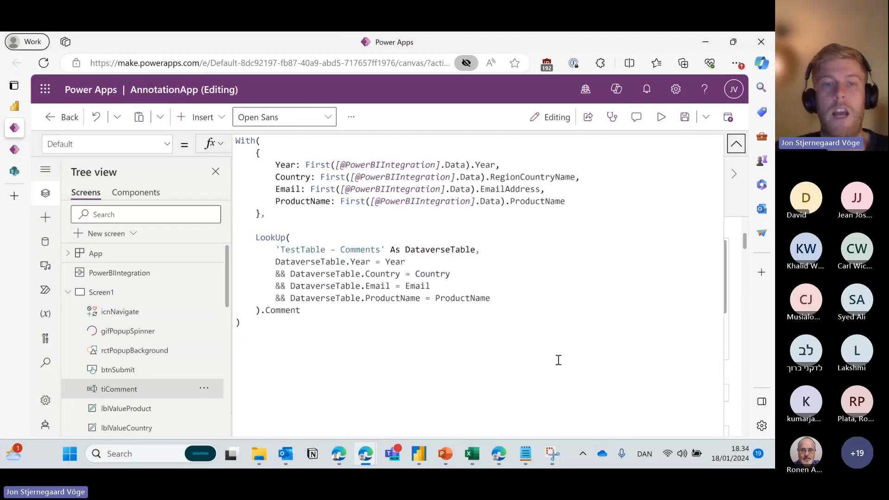
click(530, 306)
key(ctrl+a)
key(ctrl+c)
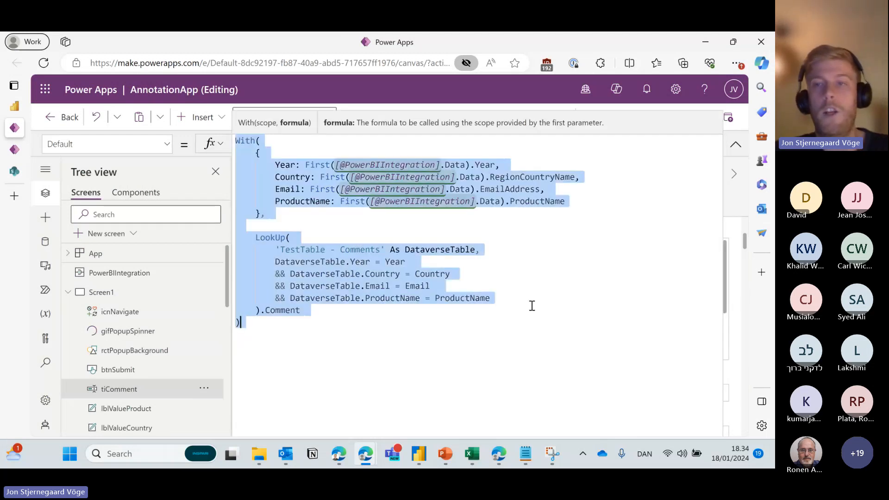
click(736, 147)
Select TextInput3 on Screen1_1 and open its Default formula in the expanded editor.
click(69, 292)
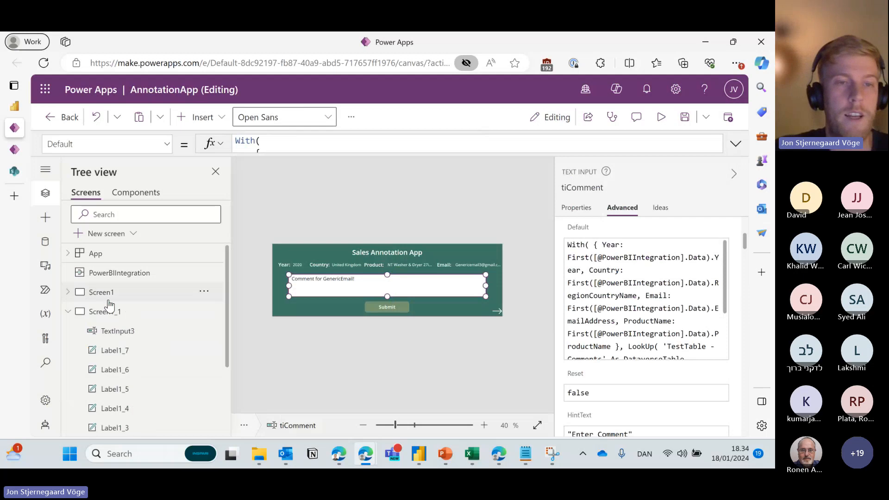
click(110, 307)
click(386, 280)
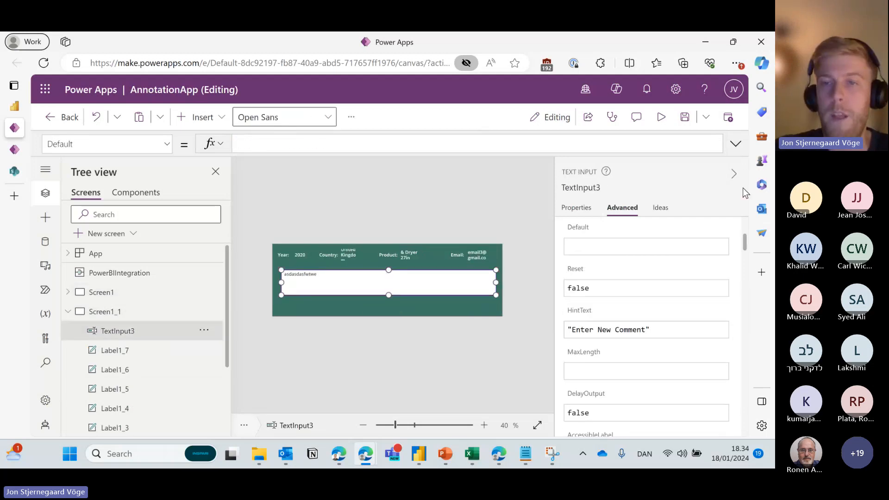
click(645, 247)
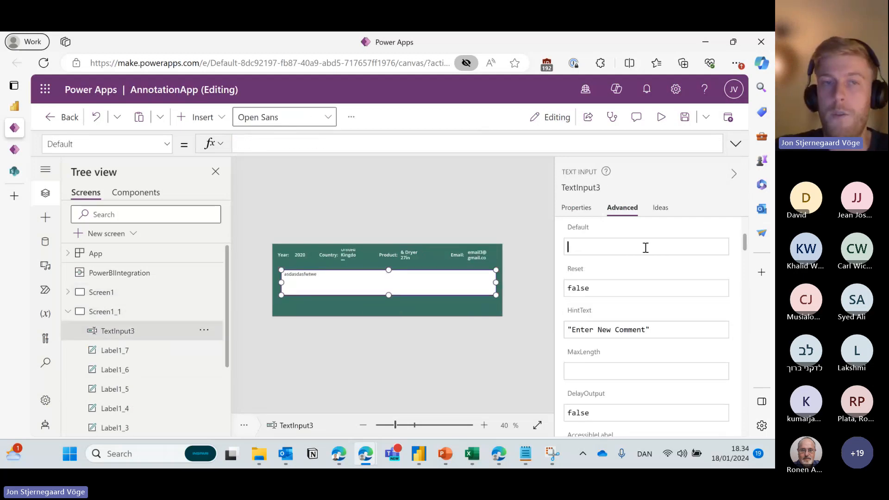
click(736, 144)
Paste the With/LookUp comment formula into TextInput3's Default property.
key(ctrl+v)
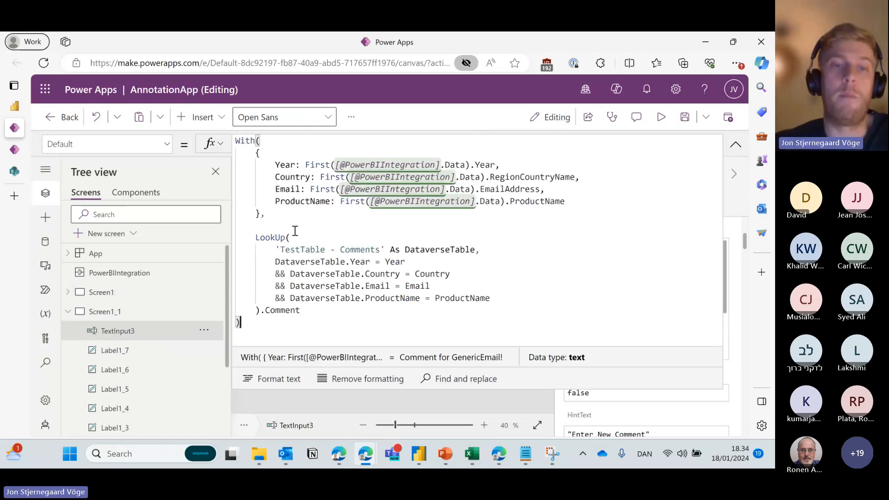
drag(305, 255, 317, 312)
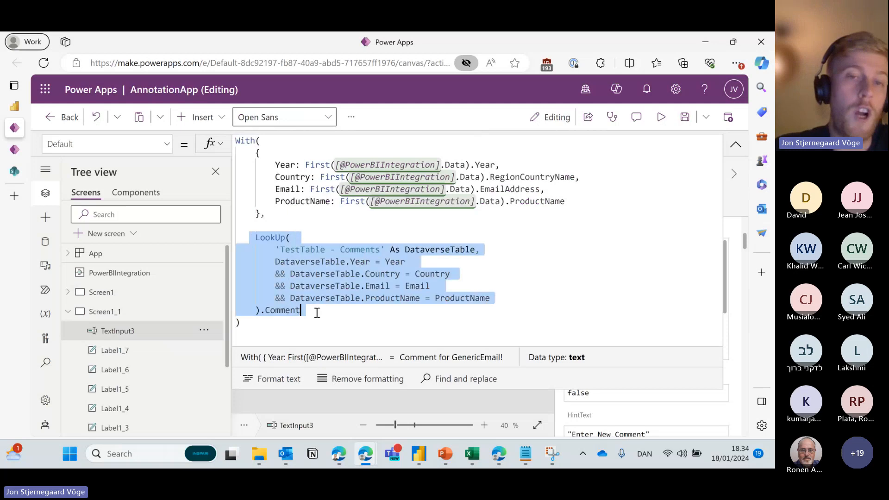
click(318, 304)
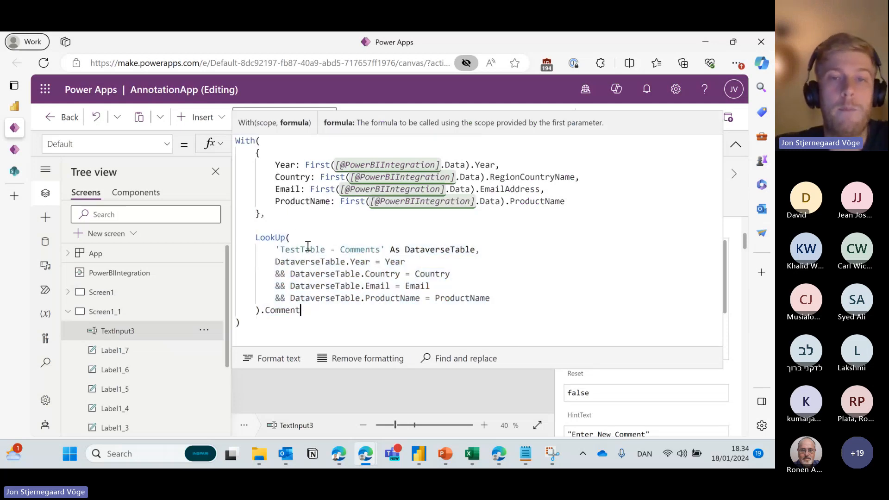
mouse_move(279, 250)
mouse_down()
mouse_move(276, 260)
mouse_move(385, 250)
mouse_move(276, 250)
mouse_up()
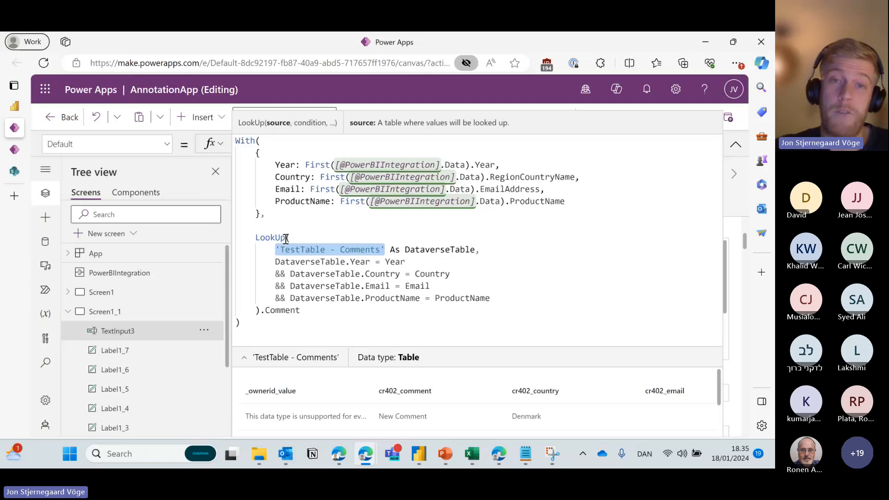
drag(269, 213, 236, 141)
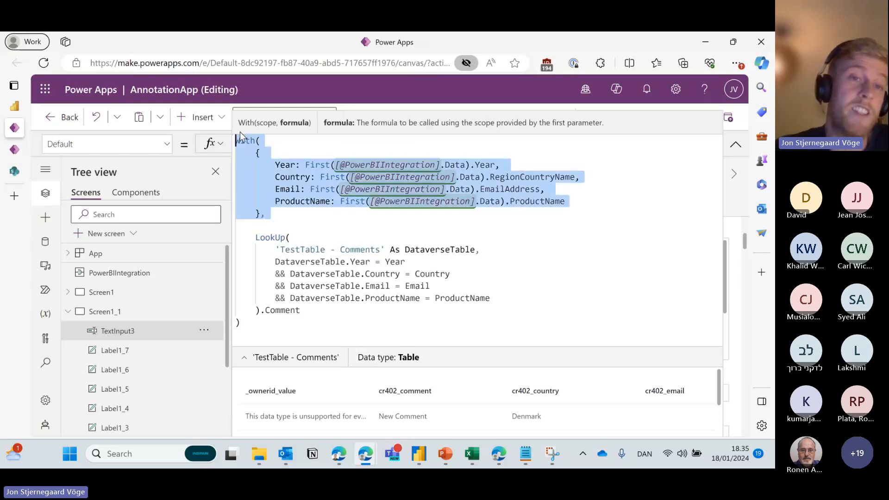
click(237, 141)
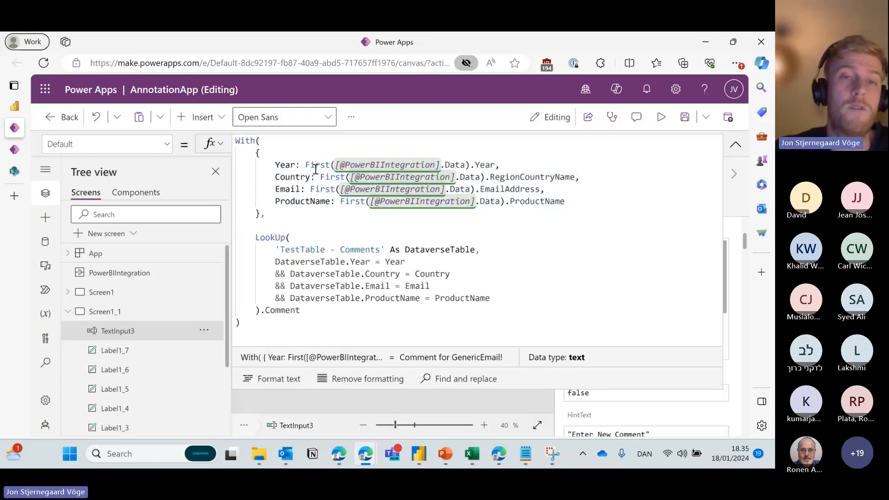
Review the formula's Year condition, 'TestTable - Comments' source and Comment column, then collapse the editor.
drag(300, 166, 276, 166)
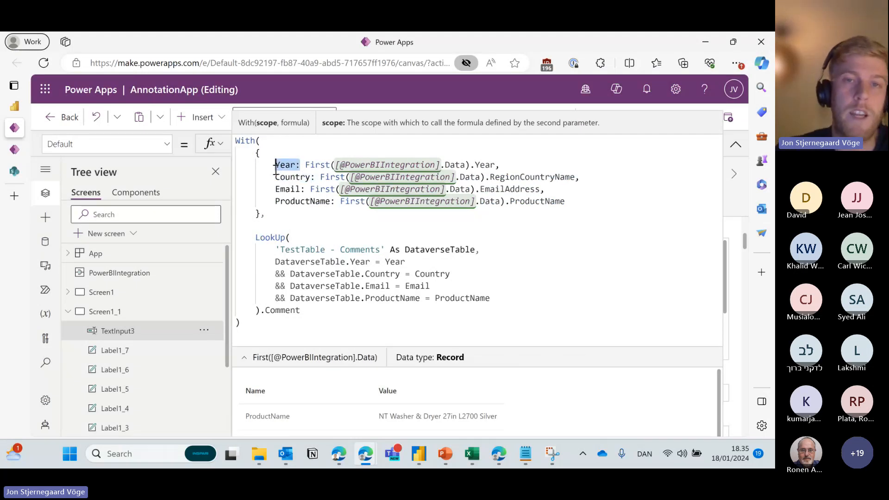
click(492, 165)
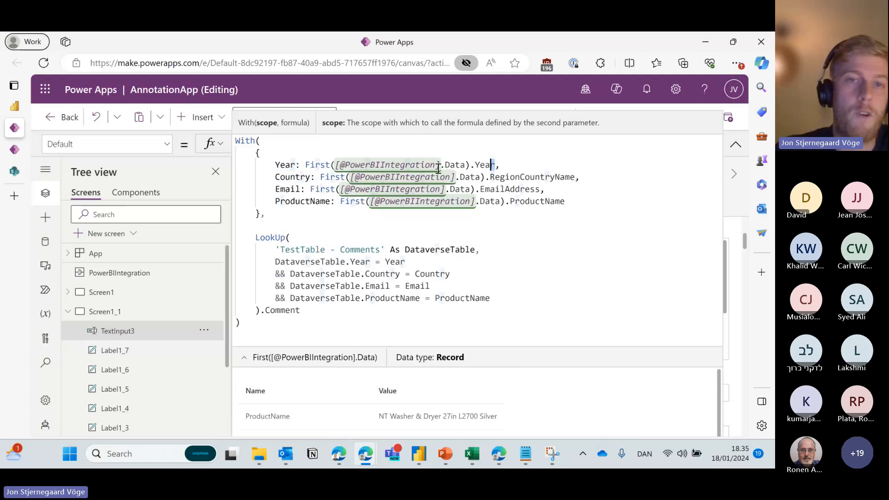
drag(494, 166, 305, 165)
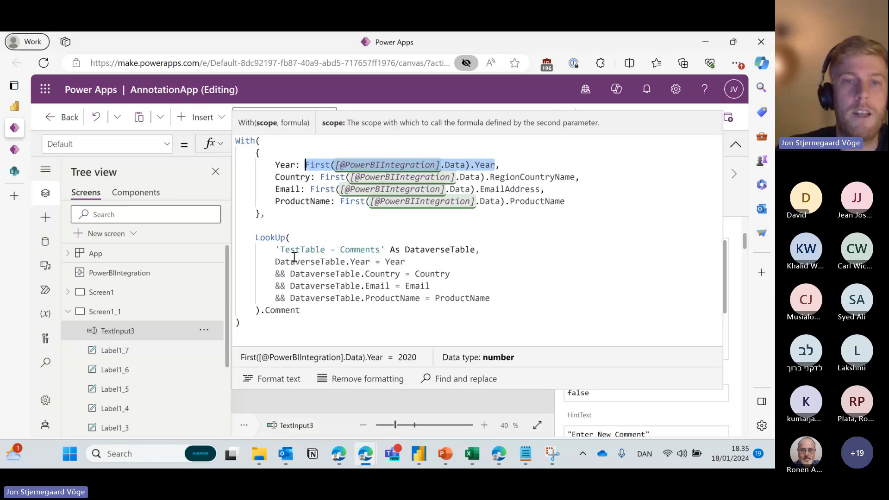
drag(278, 250, 384, 251)
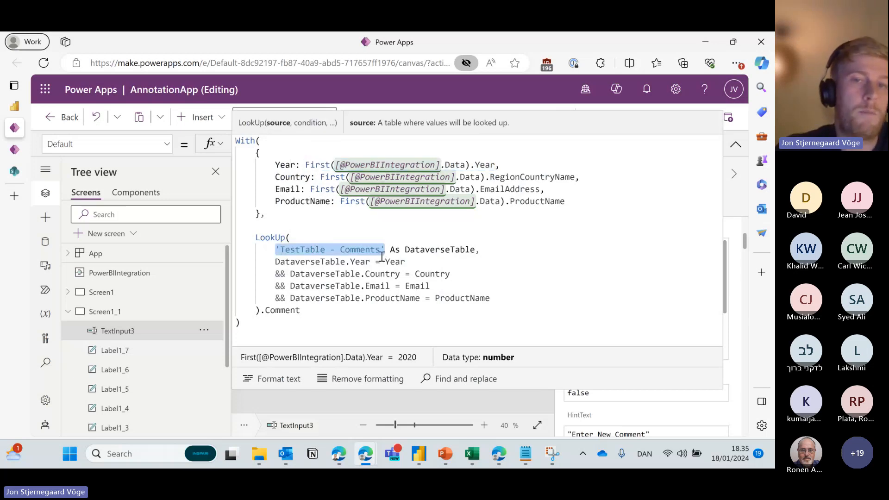
click(370, 260)
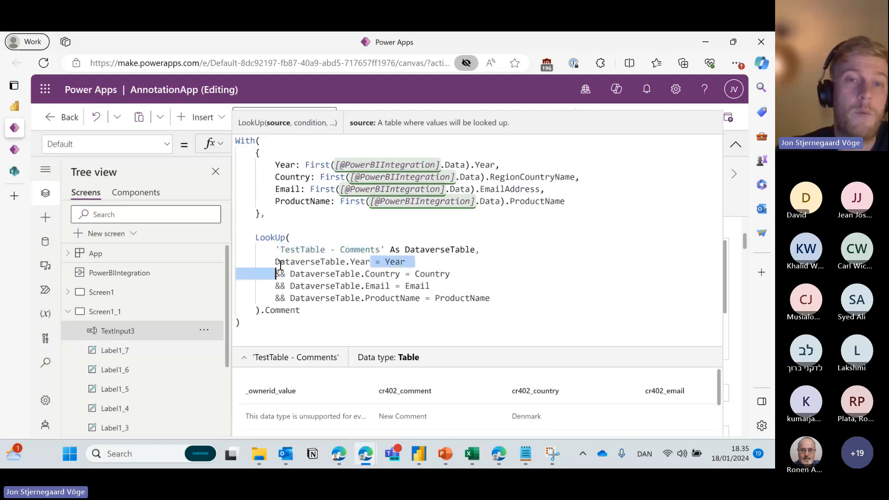
drag(275, 164, 501, 165)
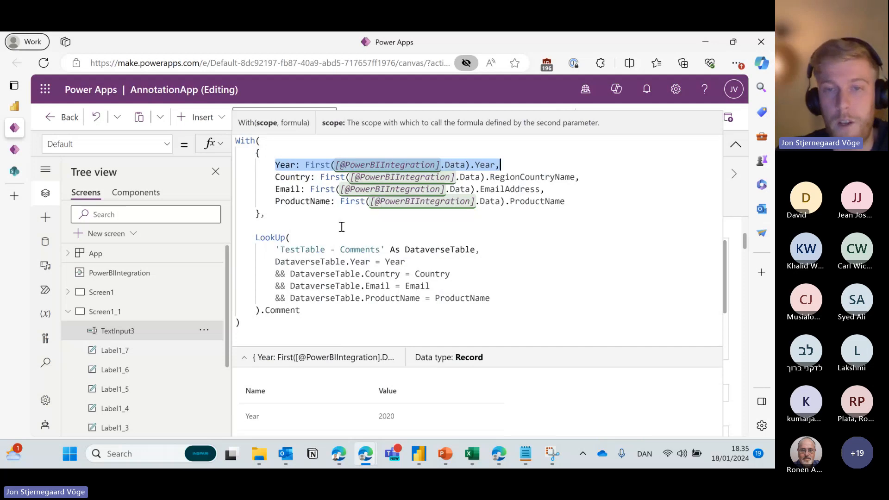
drag(301, 310, 261, 310)
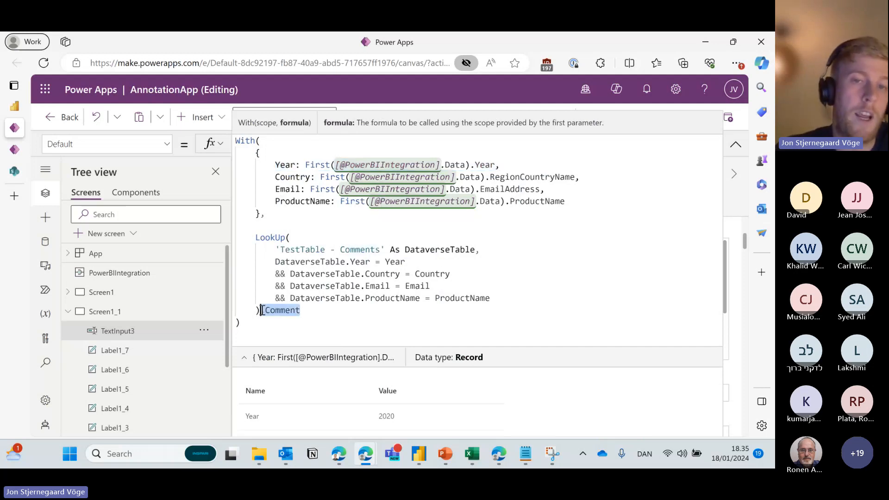
drag(481, 253, 271, 251)
click(736, 145)
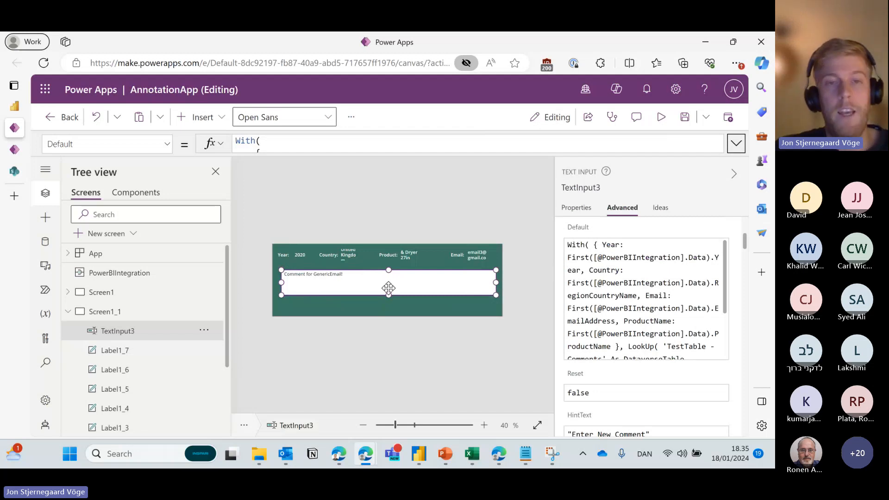
click(347, 222)
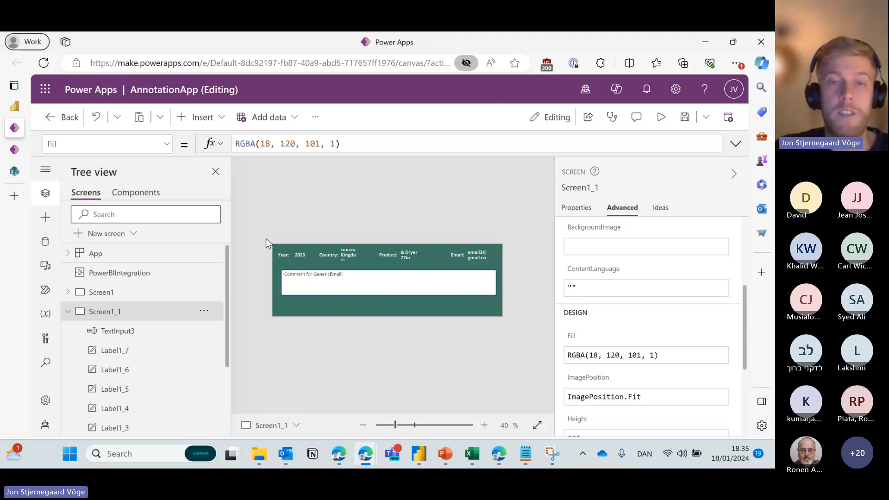
Insert a button and place it below the comment box.
click(202, 120)
click(288, 286)
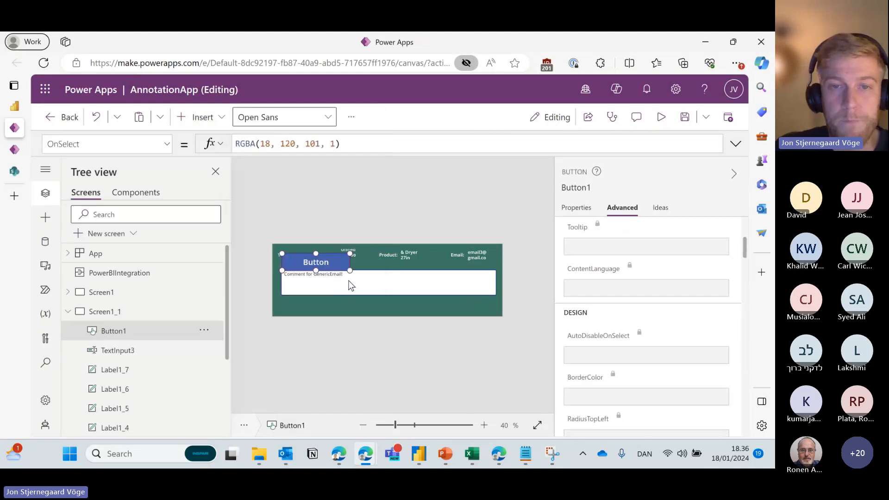
drag(326, 264, 371, 308)
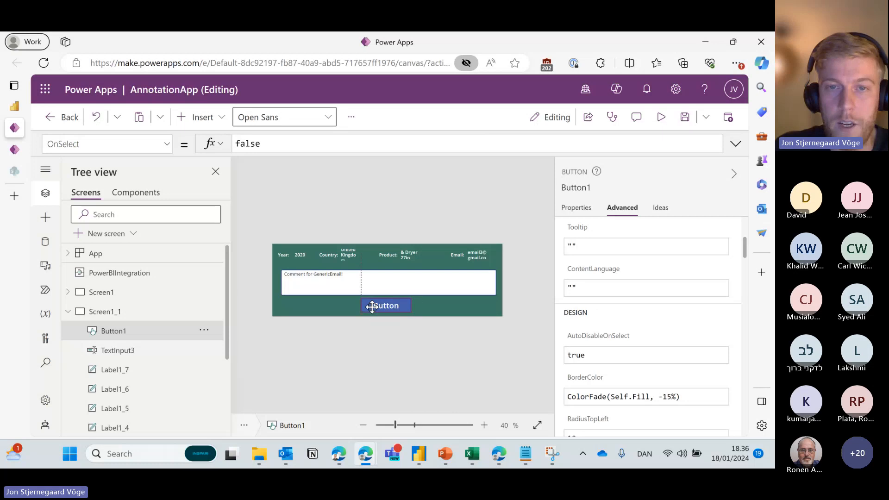
Set the button's Fill colour to light green.
click(576, 209)
click(731, 259)
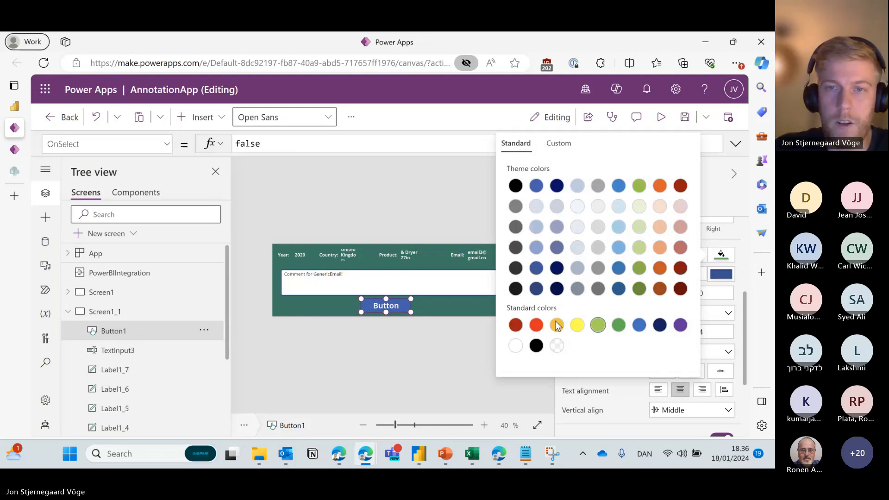
click(597, 324)
click(444, 347)
click(391, 302)
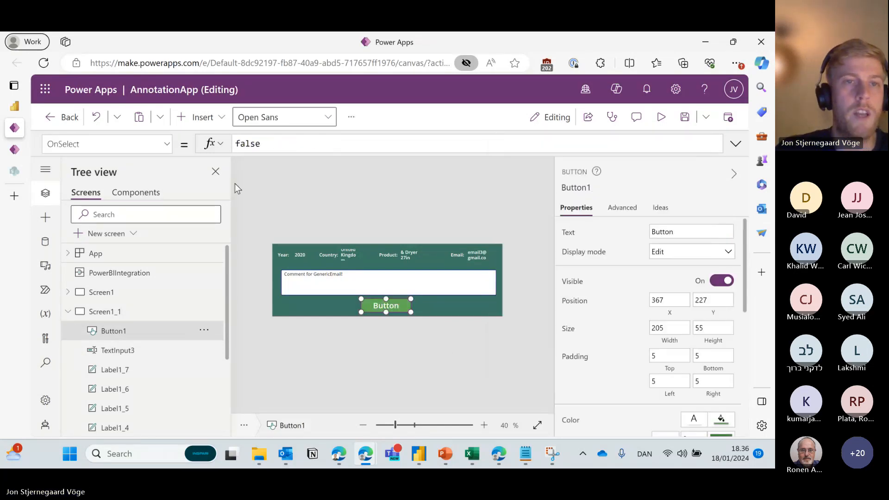
Copy the With/Patch OnSelect formula from the original btnSubmit button on Screen1.
click(213, 291)
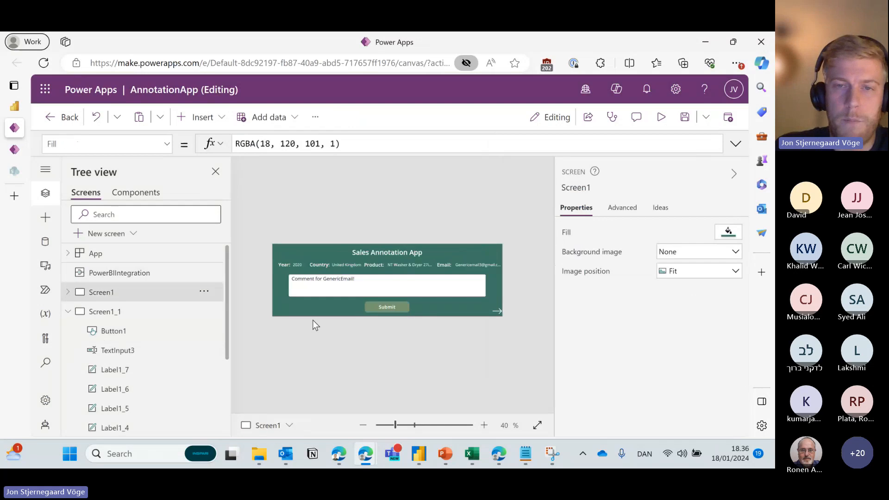
click(401, 306)
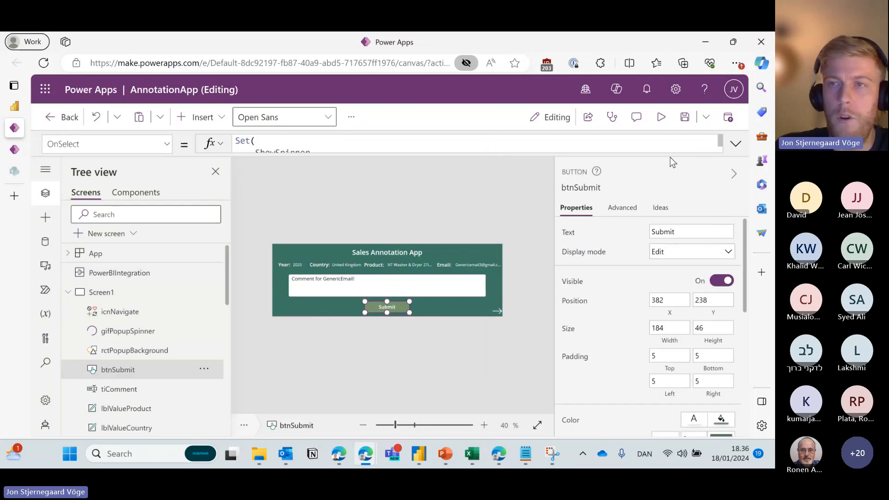
click(736, 143)
mouse_move(244, 201)
mouse_down()
mouse_move(325, 273)
mouse_move(333, 269)
mouse_move(225, 199)
mouse_move(236, 199)
mouse_up()
key(ctrl+c)
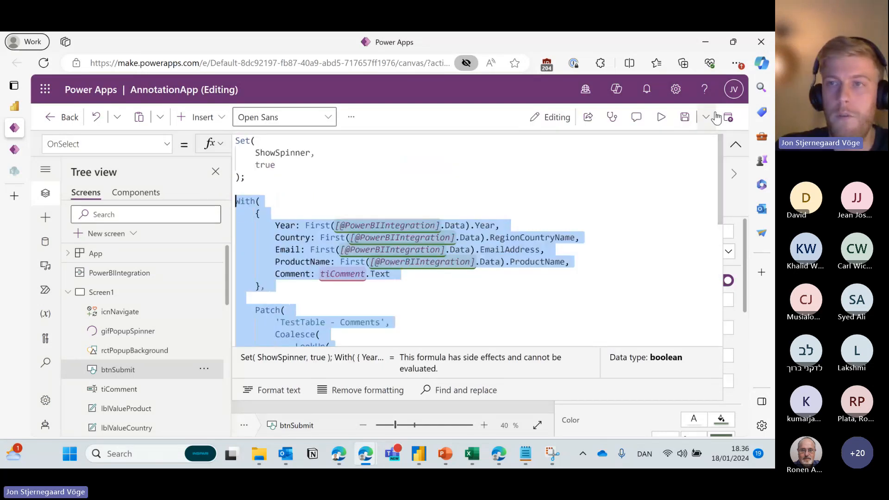
click(736, 144)
Paste that formula over false in Button1's OnSelect on Screen1_1.
click(71, 293)
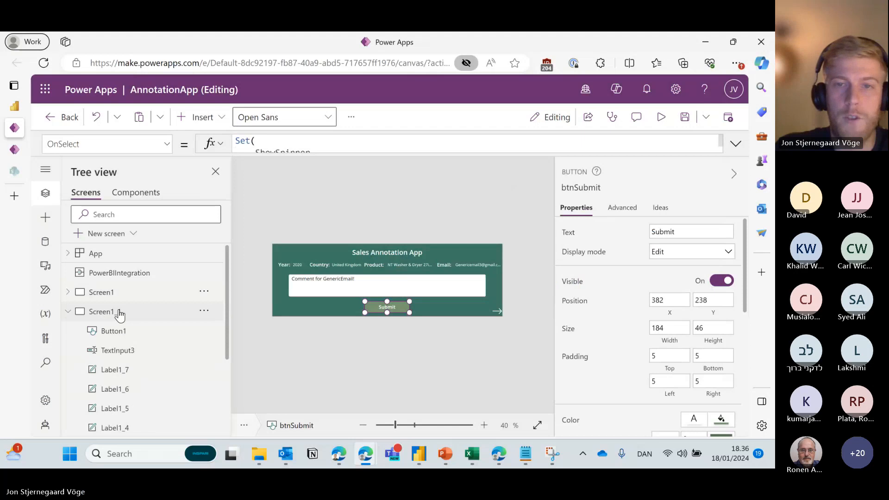
click(119, 313)
click(399, 309)
click(736, 144)
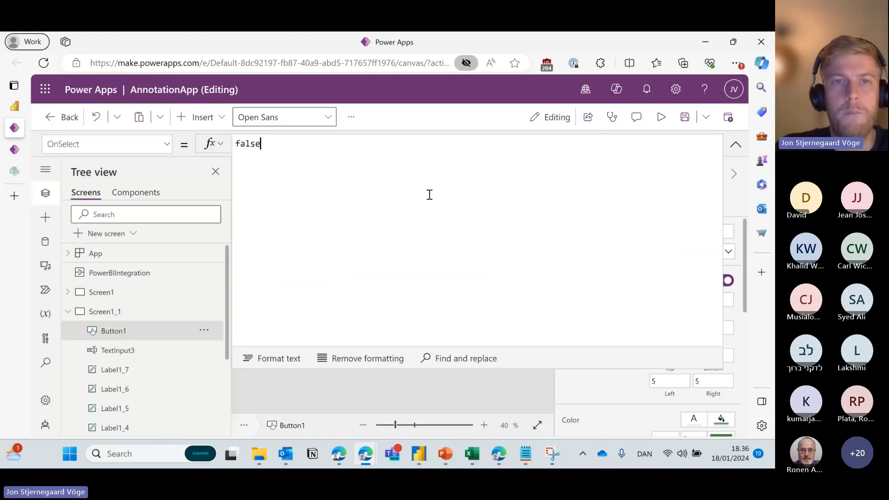
key(ctrl+a)
key(ctrl+v)
scroll(403, 231, up, 10)
click(330, 239)
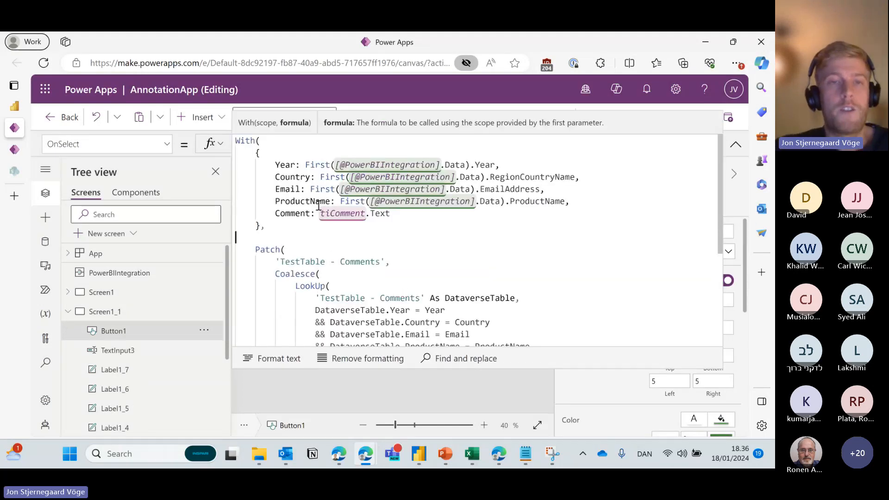
click(735, 144)
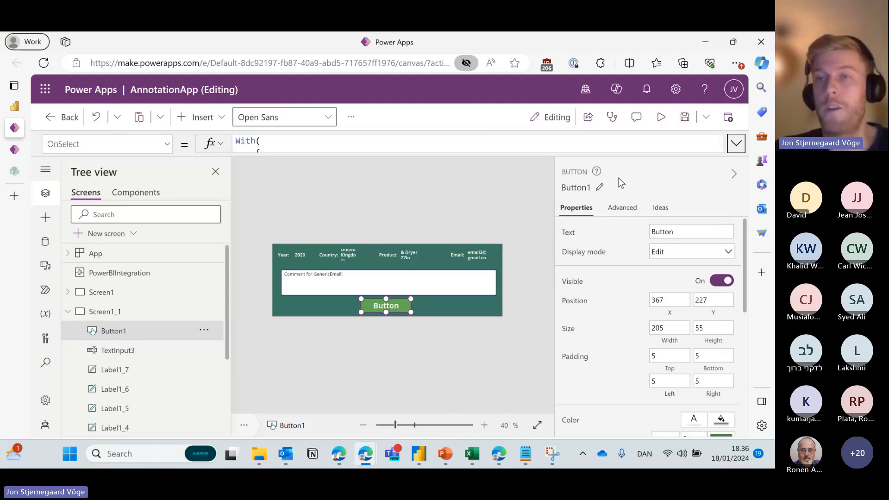
click(737, 143)
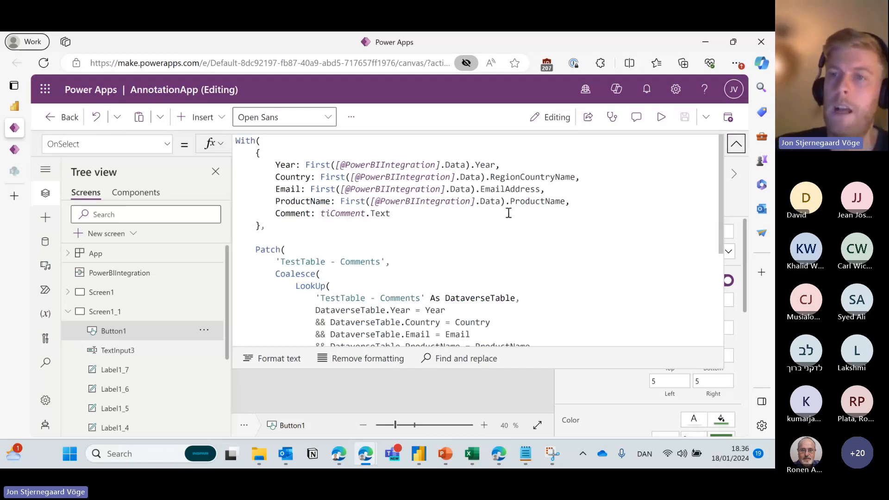
scroll(701, 201, down, 4)
scroll(685, 206, up, 2)
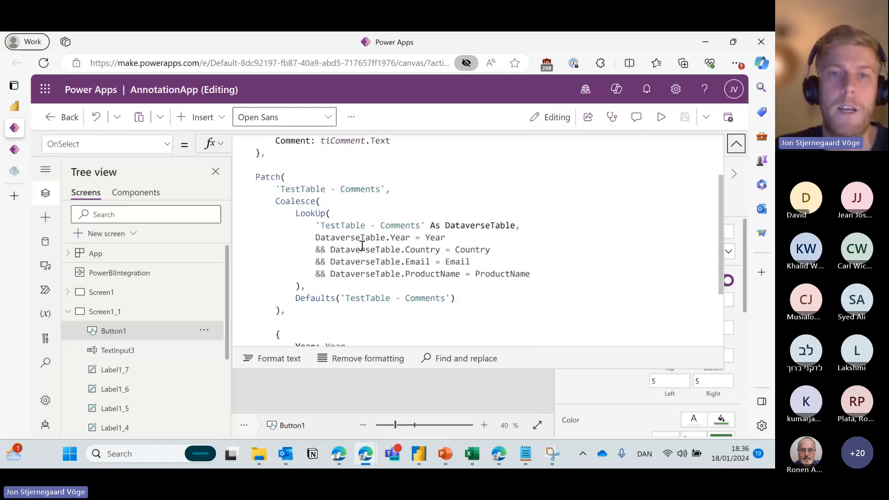
scroll(362, 245, up, 2)
mouse_move(271, 226)
mouse_down()
mouse_move(234, 141)
mouse_move(292, 202)
mouse_move(282, 225)
mouse_up()
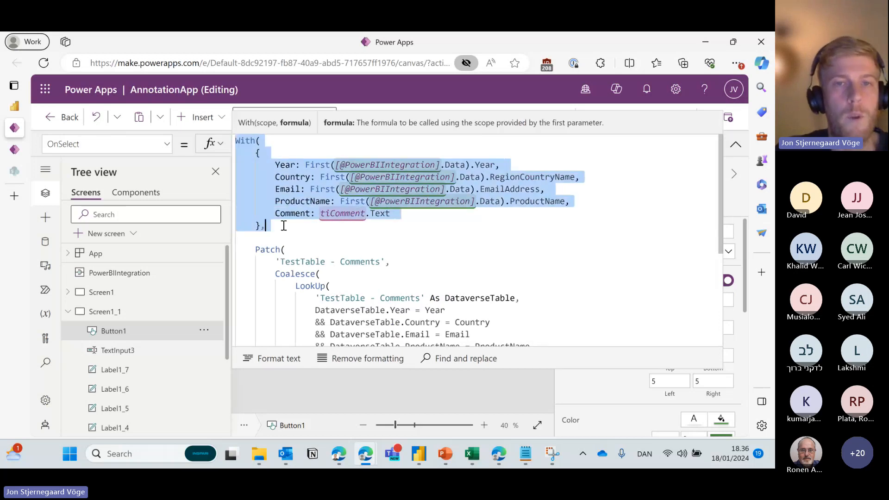
click(282, 225)
drag(275, 165, 300, 165)
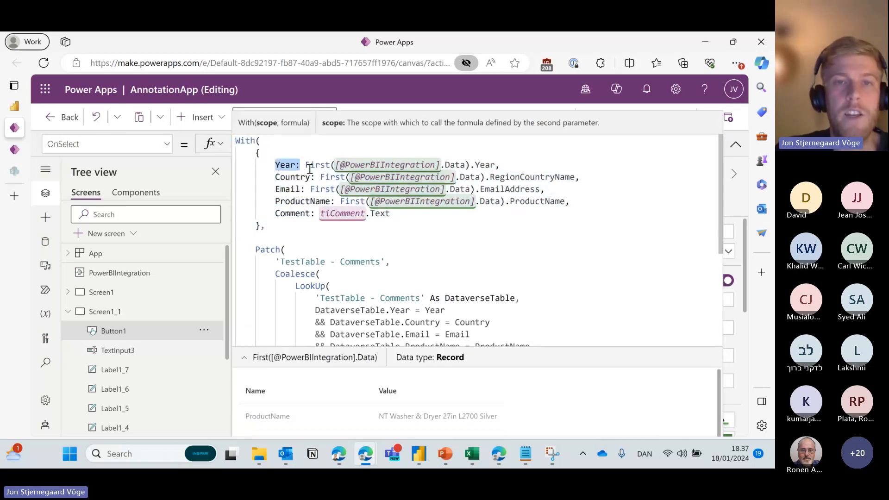
click(295, 187)
double_click(301, 201)
drag(390, 213, 278, 215)
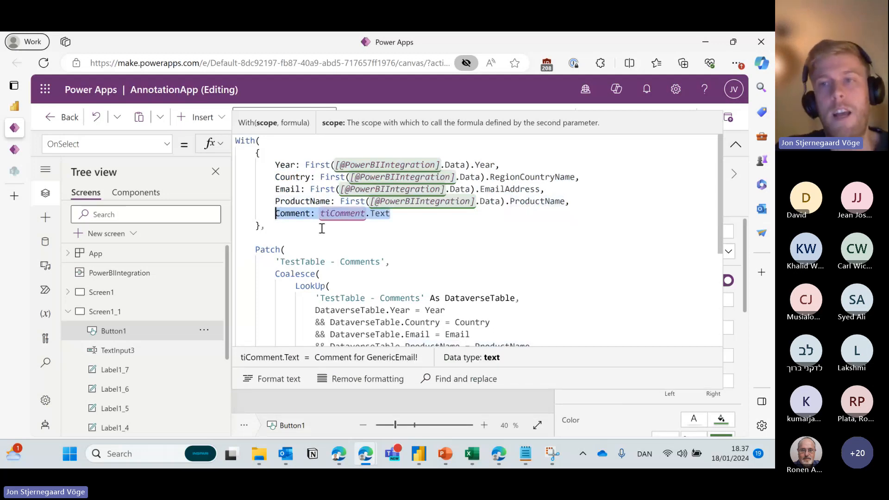
click(736, 144)
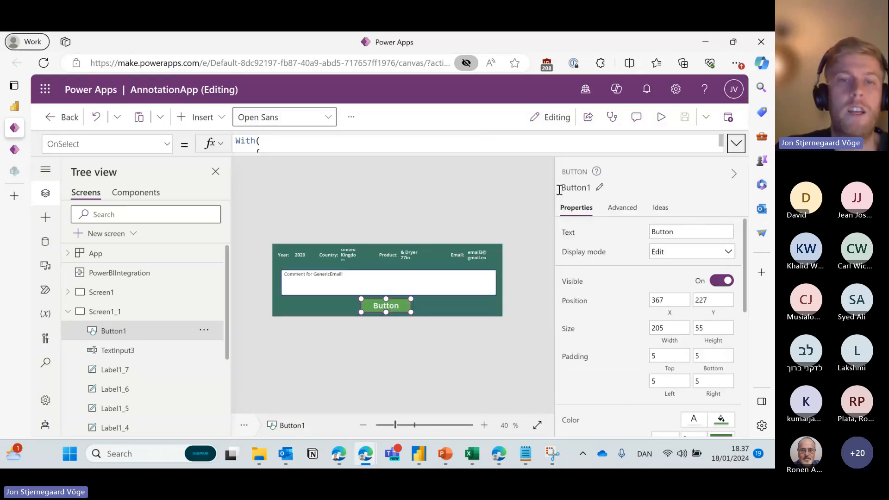
click(309, 279)
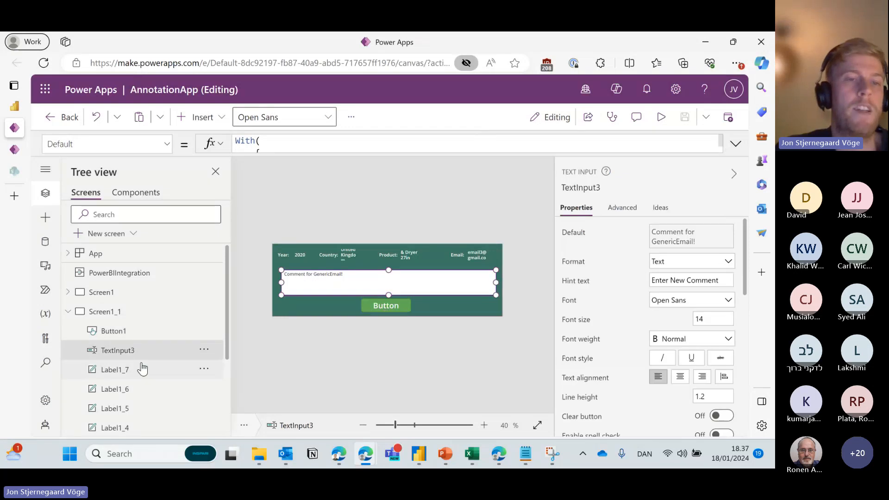
Replace tiComment with TextInput3 in Button1's OnSelect so Comment reads TextInput3.Text.
click(395, 307)
click(736, 144)
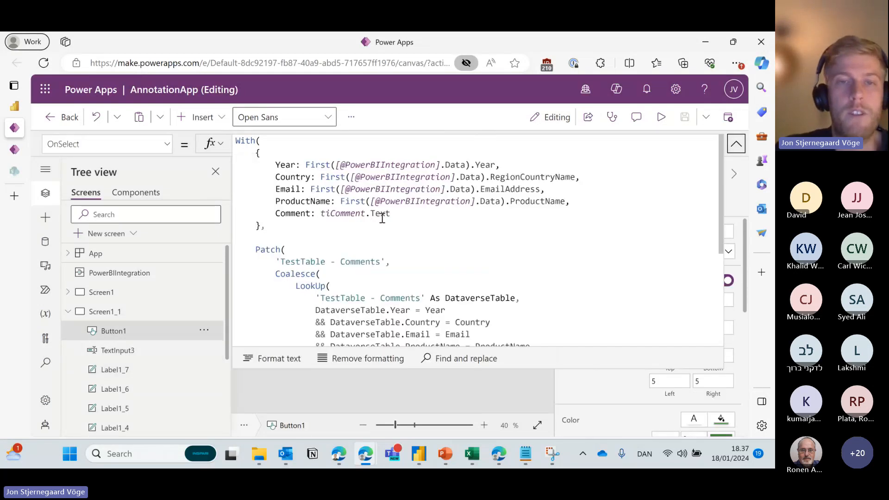
click(382, 217)
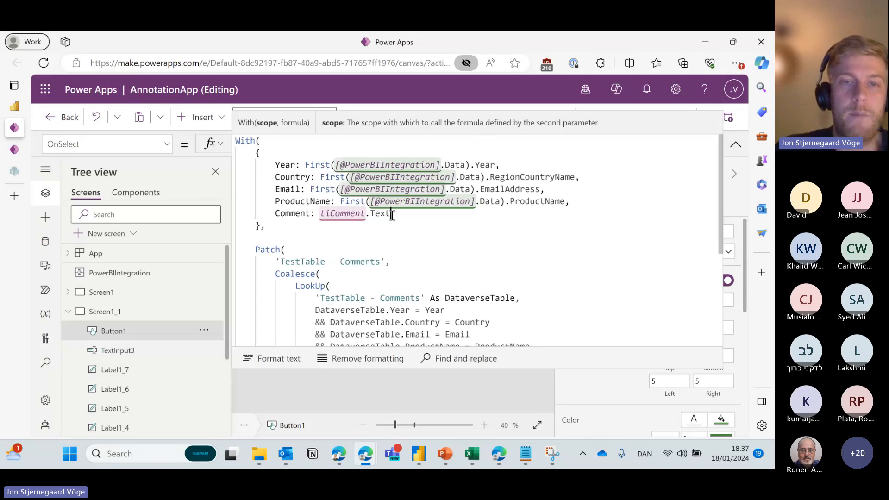
double_click(333, 212)
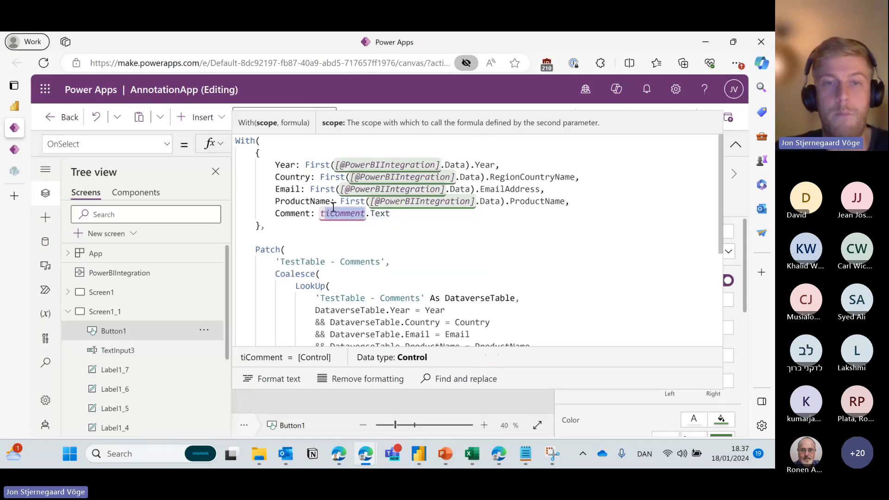
text(textinpu)
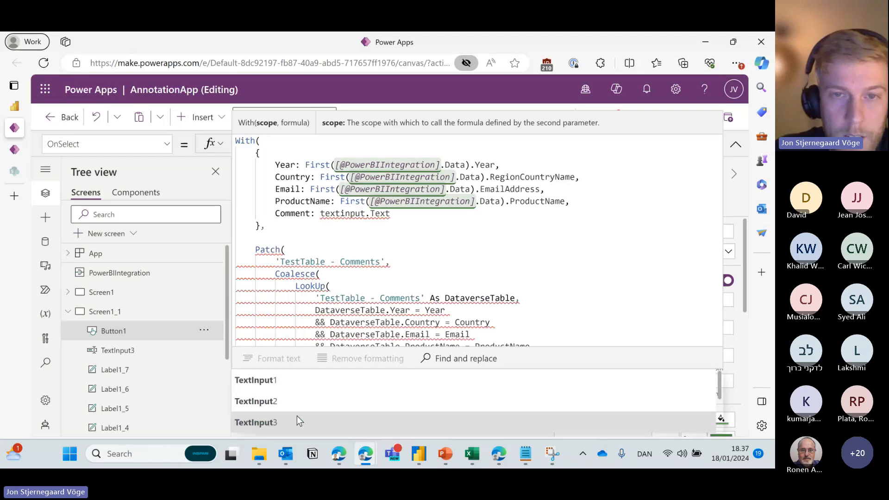
click(296, 416)
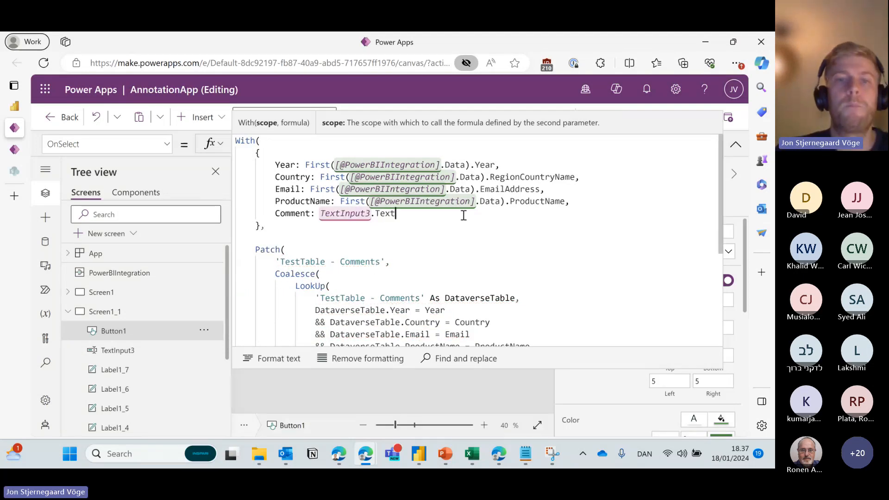
drag(463, 215, 276, 216)
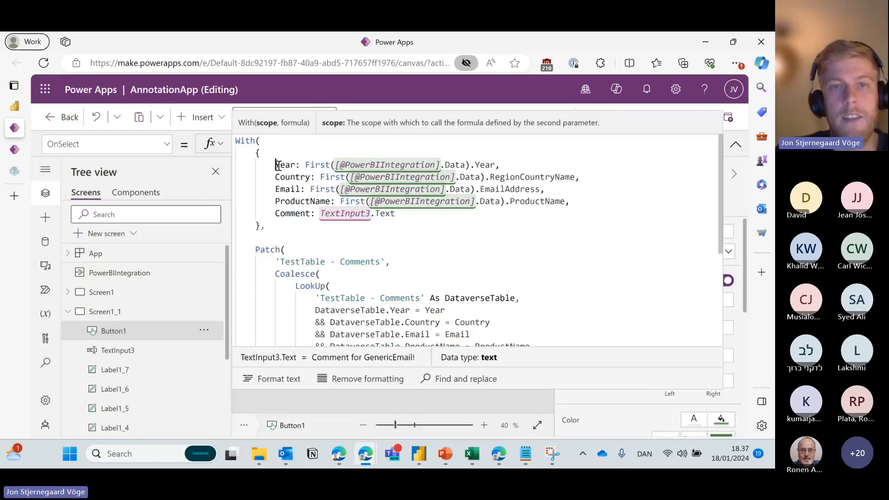
drag(278, 165, 276, 203)
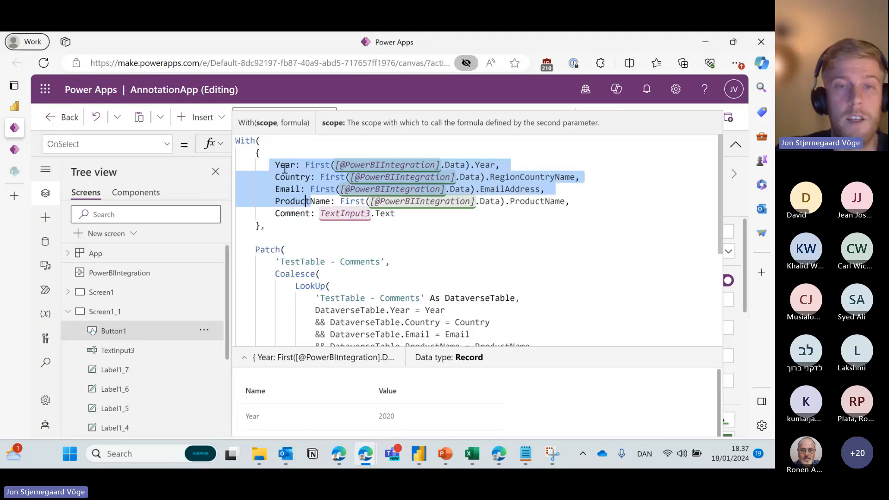
click(323, 233)
scroll(315, 227, down, 3)
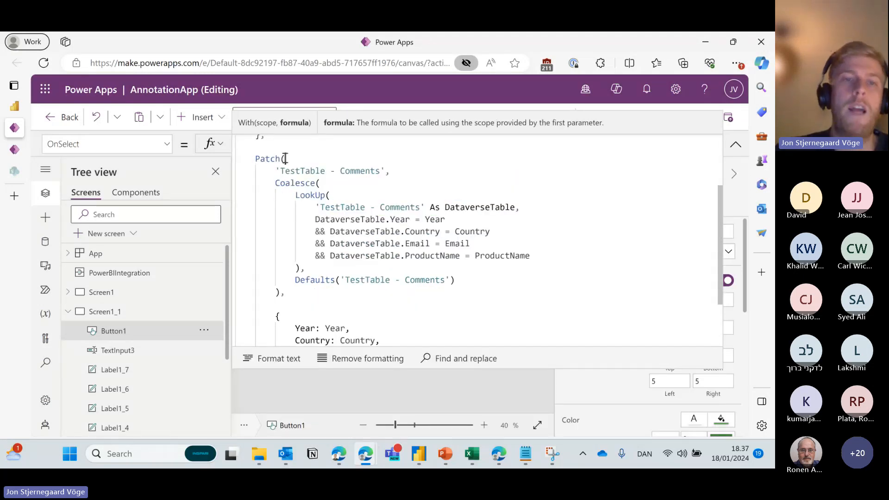
drag(286, 158, 241, 159)
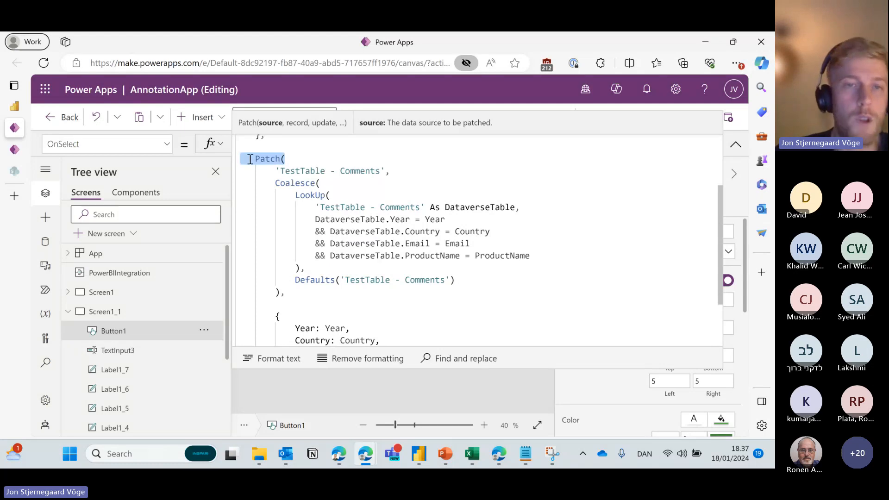
click(303, 155)
click(253, 158)
drag(256, 158, 393, 172)
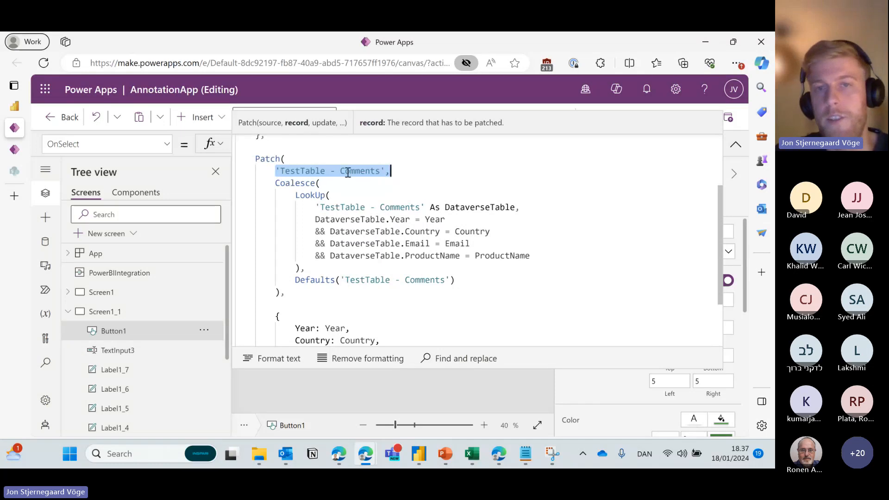
click(418, 171)
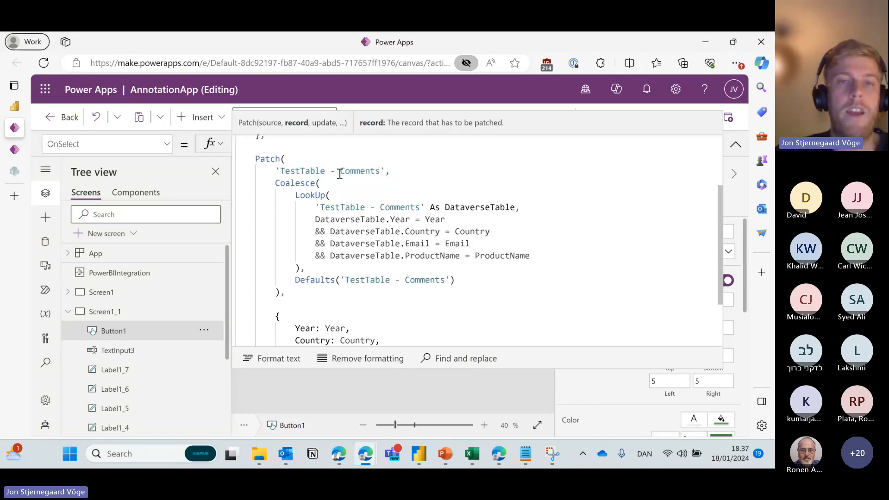
drag(275, 183, 327, 183)
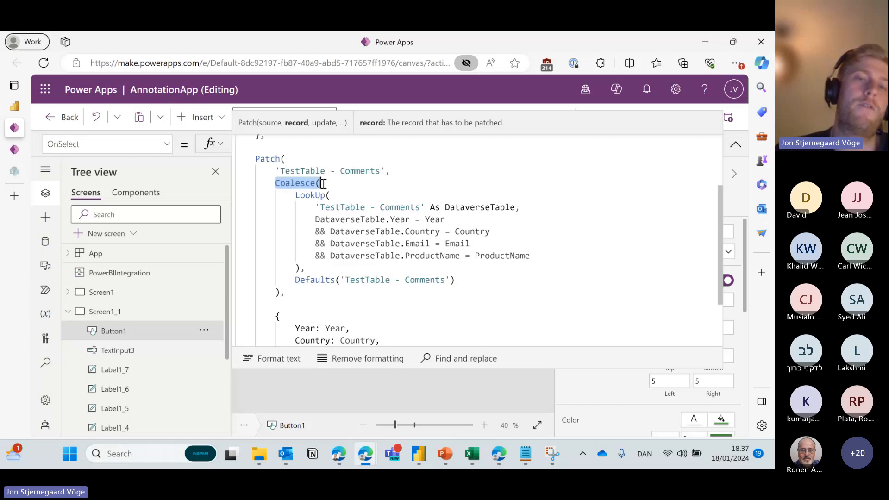
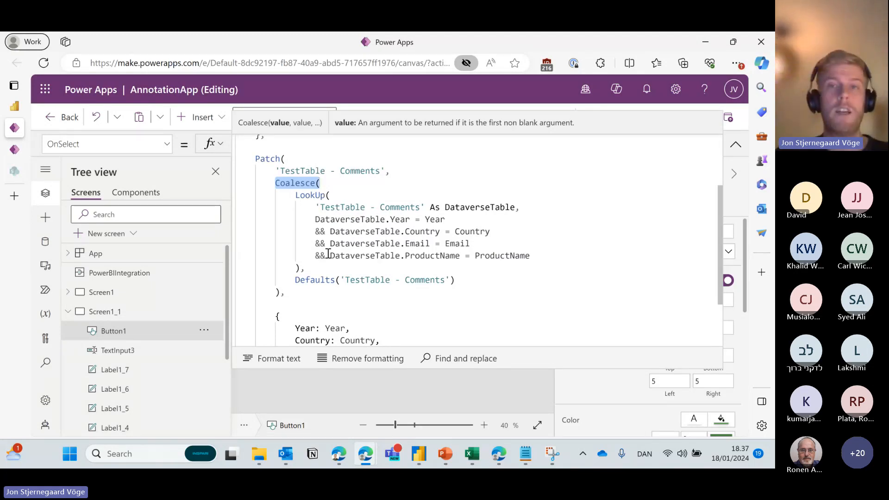
Check the comment box's default, then select Button1 and expand its multi-line OnSelect formula.
click(735, 145)
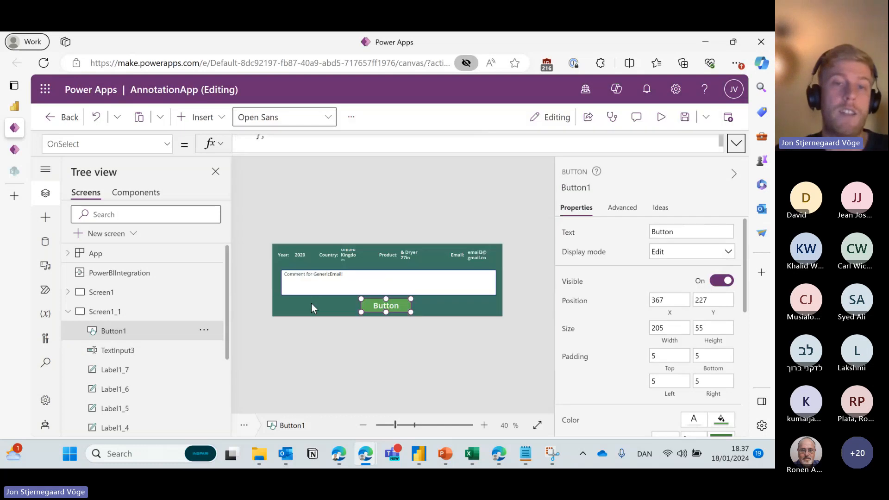
click(336, 284)
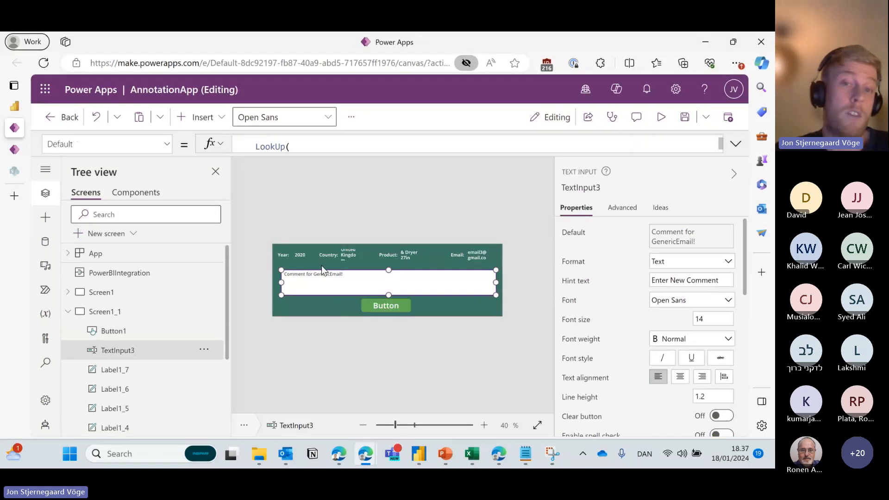
click(398, 308)
click(735, 143)
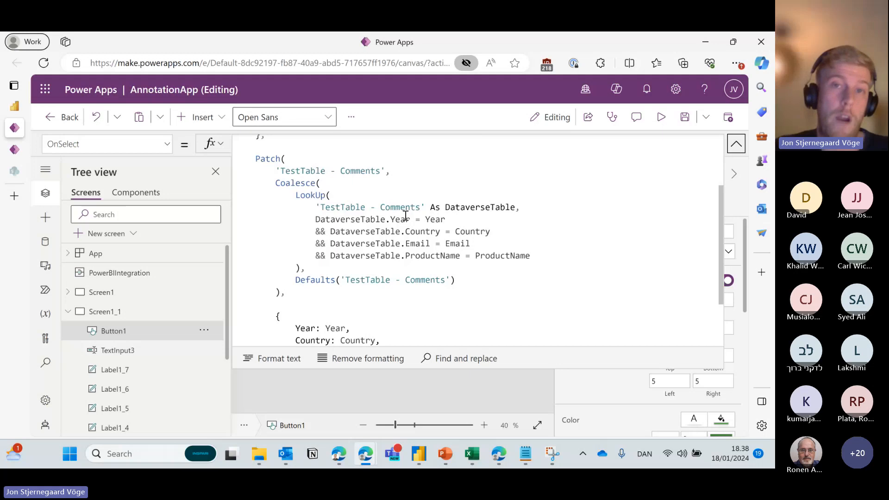
Review the Coalesce call, its LookUp on 'TestTable - Comments' and the Defaults fallback.
click(316, 181)
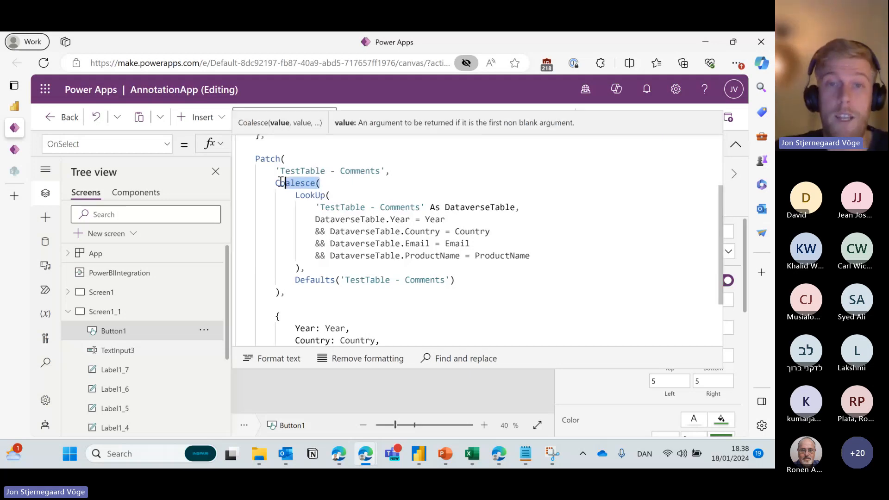
click(348, 183)
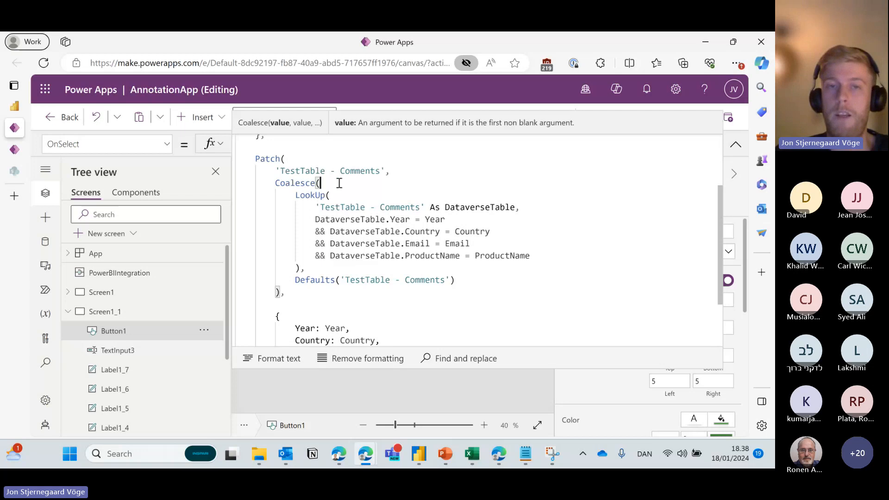
drag(291, 195, 303, 268)
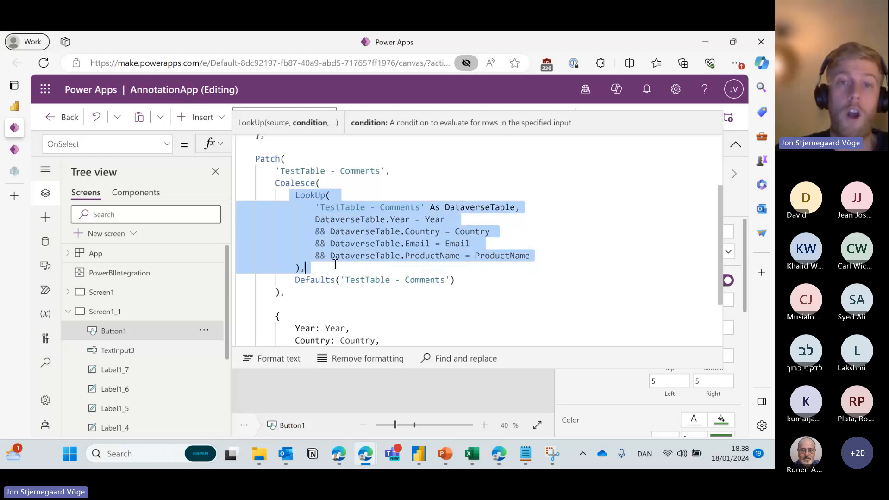
click(324, 213)
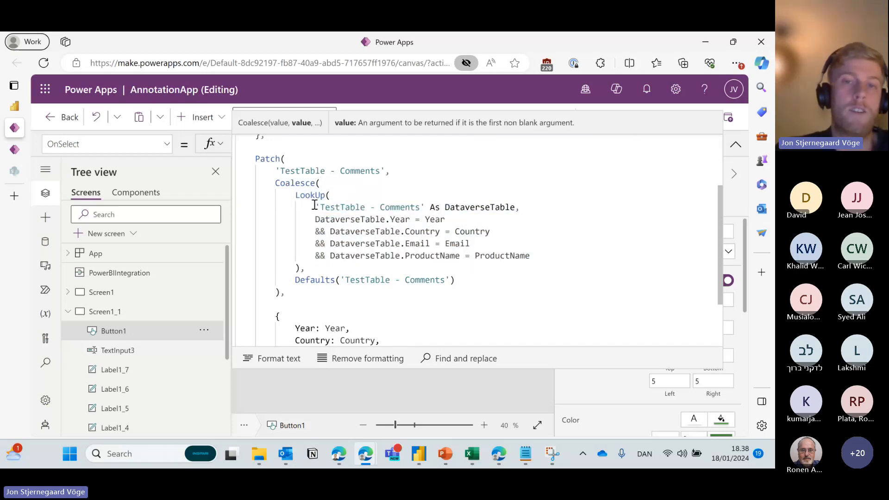
drag(314, 205, 424, 207)
drag(317, 220, 539, 256)
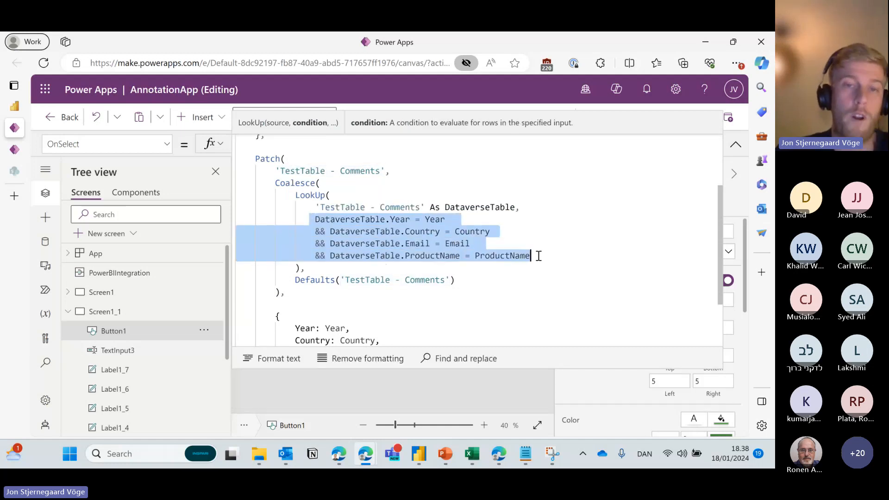
click(319, 220)
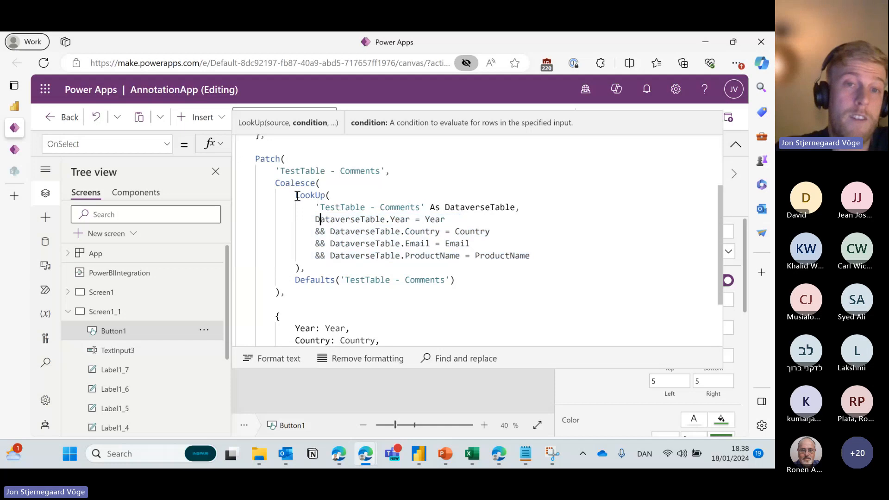
drag(297, 196, 305, 268)
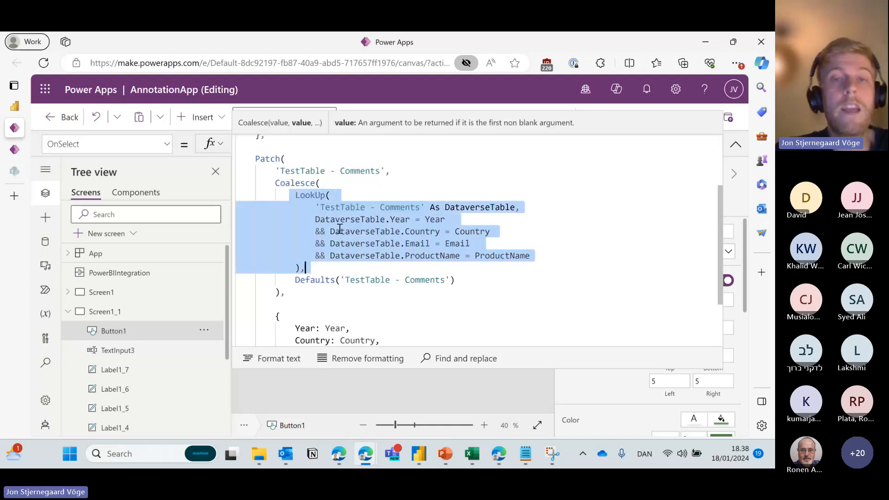
drag(296, 280, 489, 280)
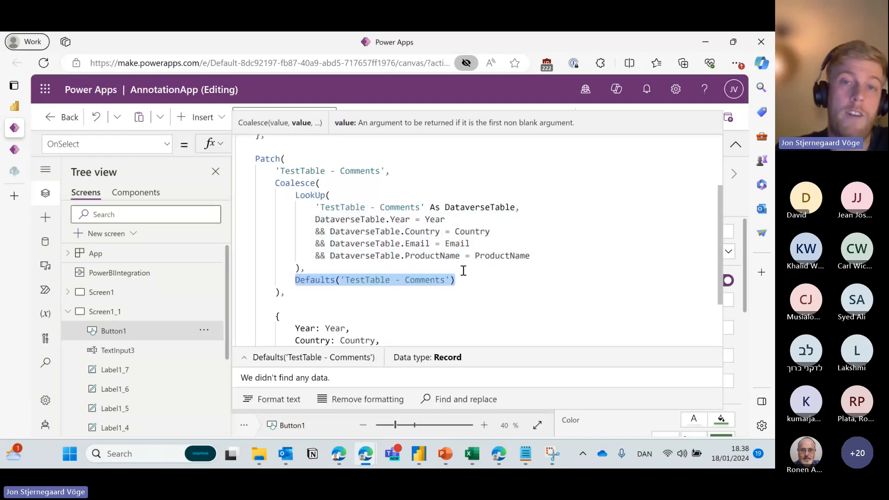
drag(316, 208, 421, 211)
click(320, 183)
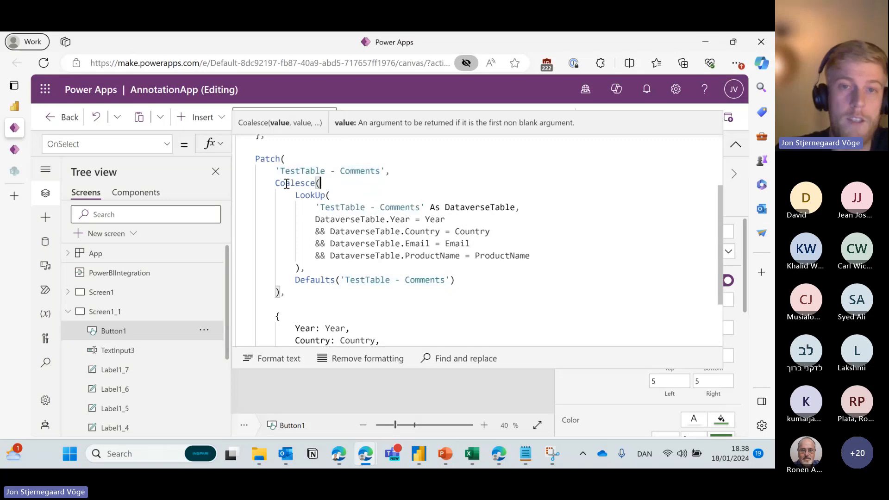
Review the With record and the record of fields the Patch writes.
scroll(327, 202, down, 2)
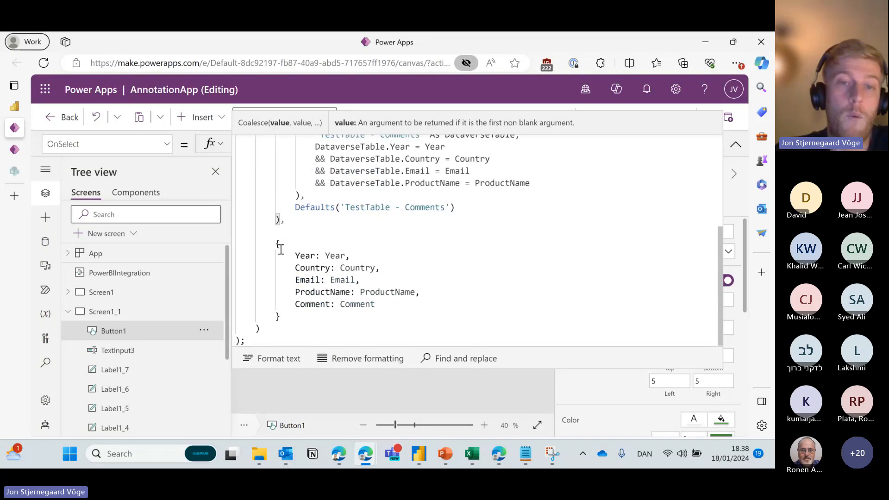
drag(278, 244, 375, 310)
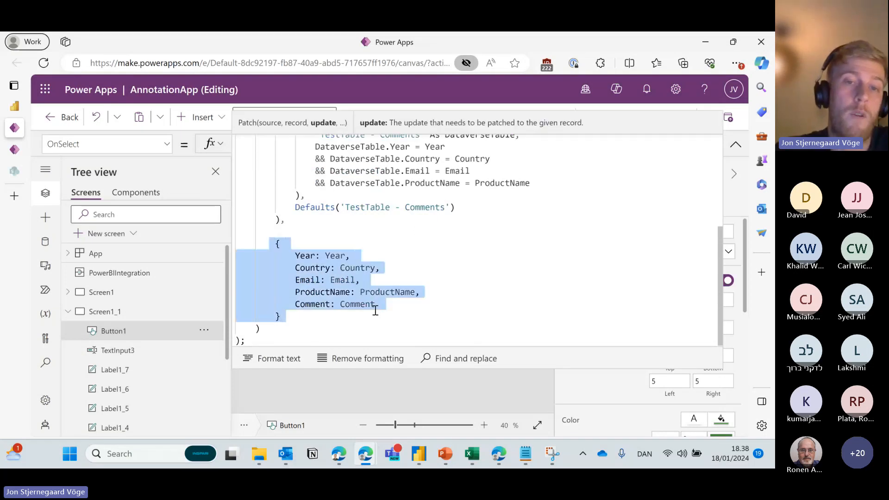
click(280, 243)
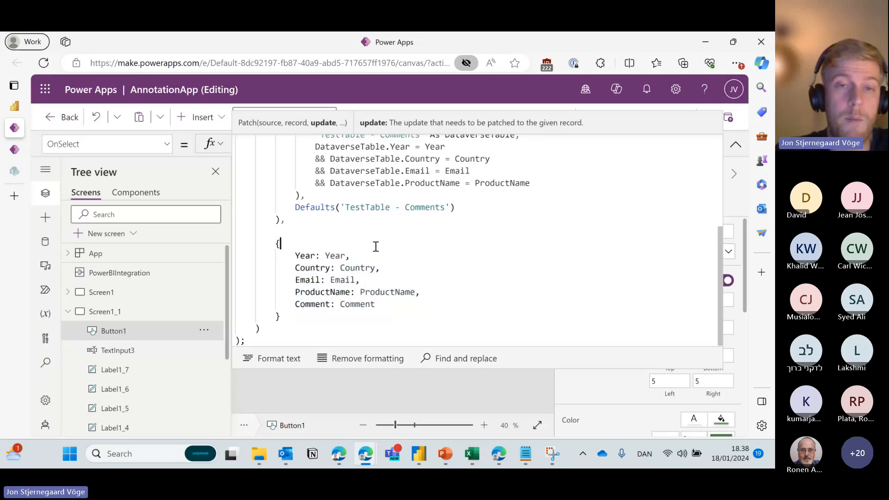
scroll(307, 255, up, 3)
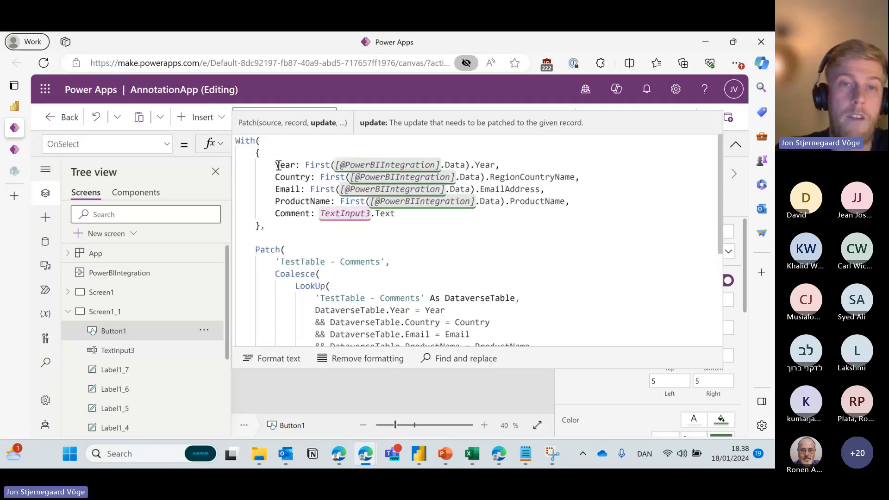
drag(265, 165, 397, 214)
scroll(341, 223, down, 4)
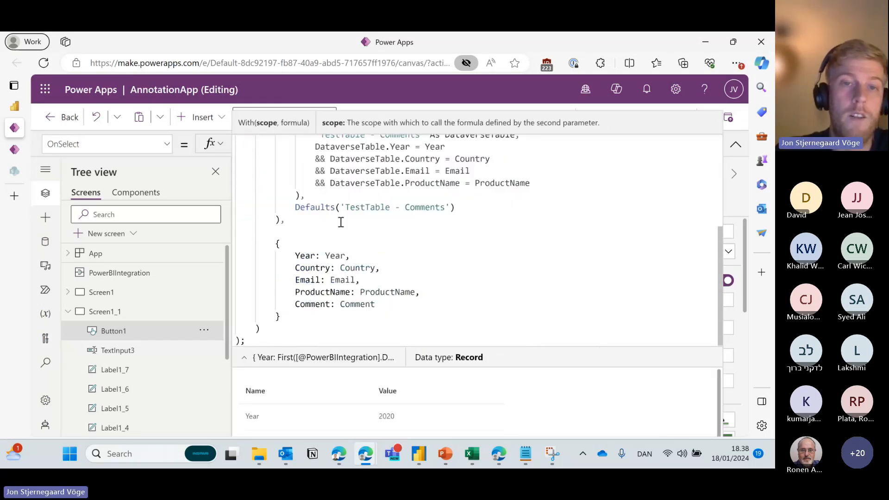
drag(294, 256, 380, 306)
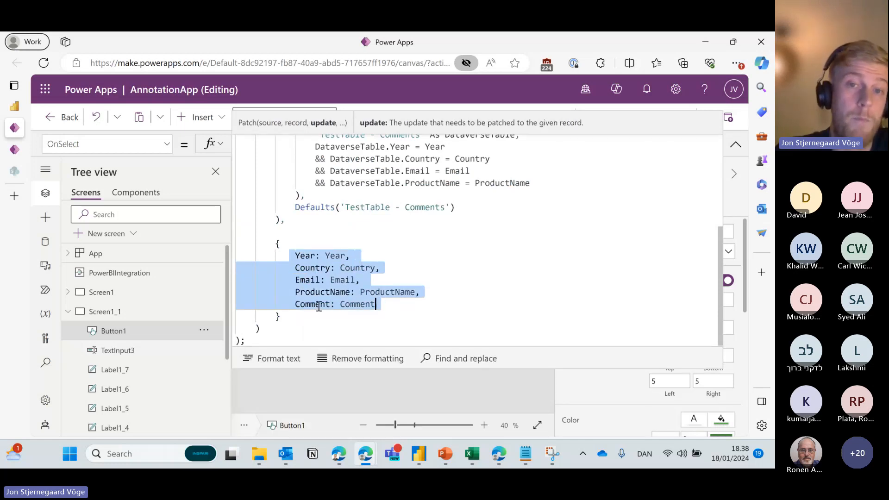
click(351, 269)
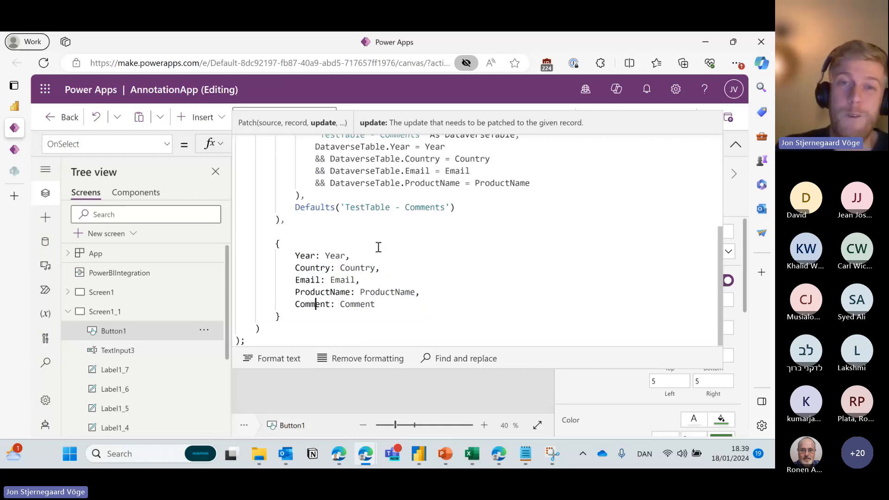
scroll(366, 249, up, 3)
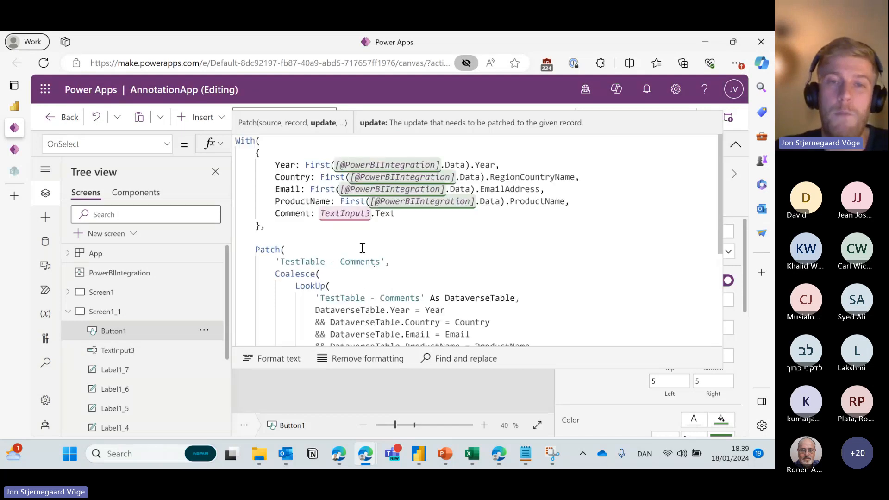
scroll(359, 250, down, 3)
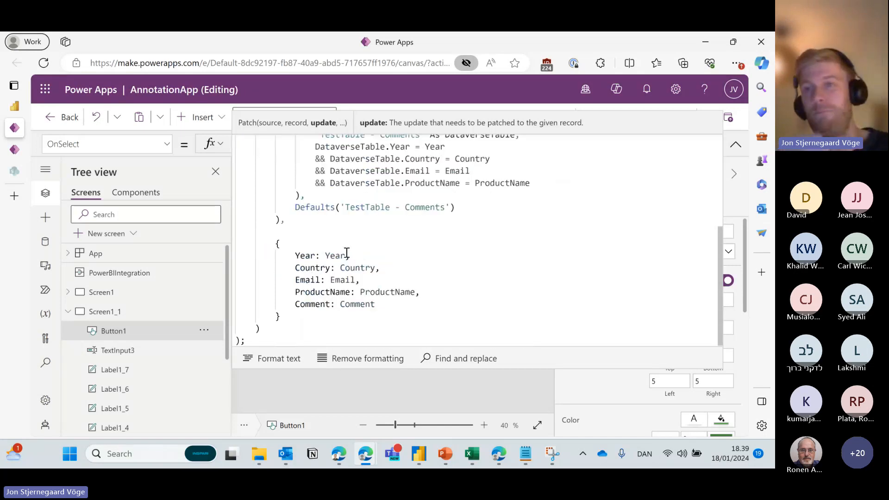
scroll(346, 253, up, 3)
Rename Year to YearVariable, using it for the Patch Year value and the LookUp condition.
click(297, 164)
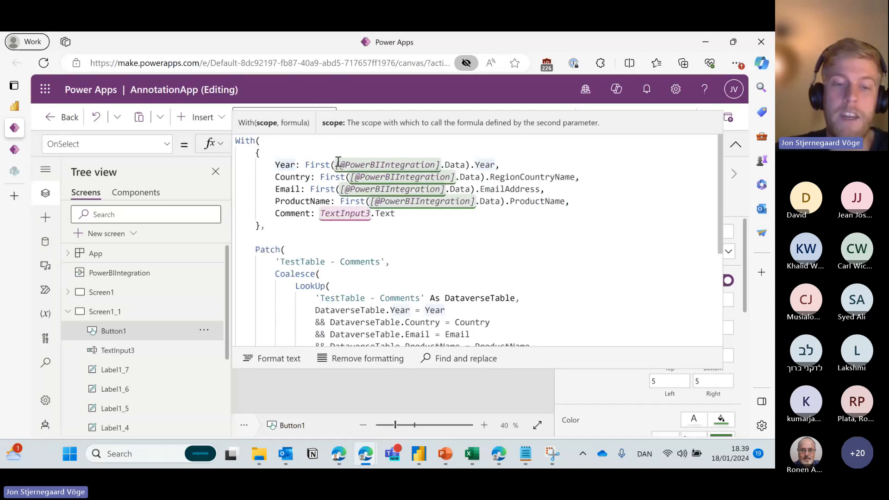
text(Vari)
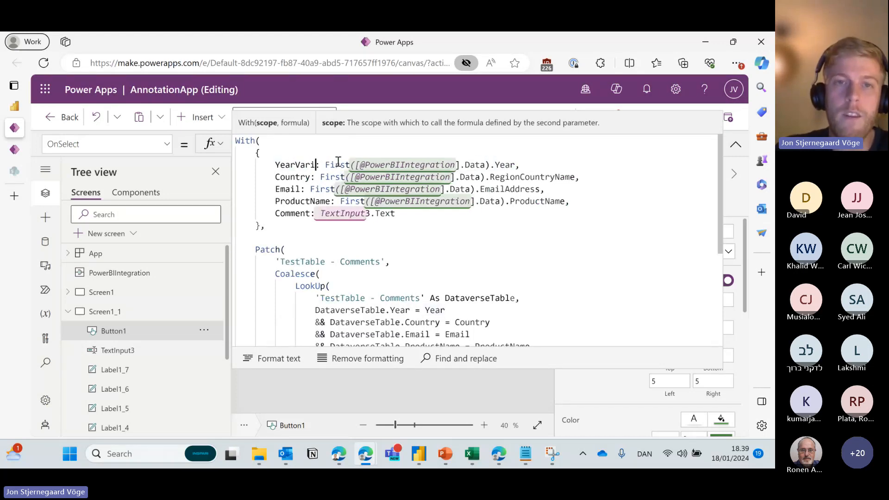
text(able)
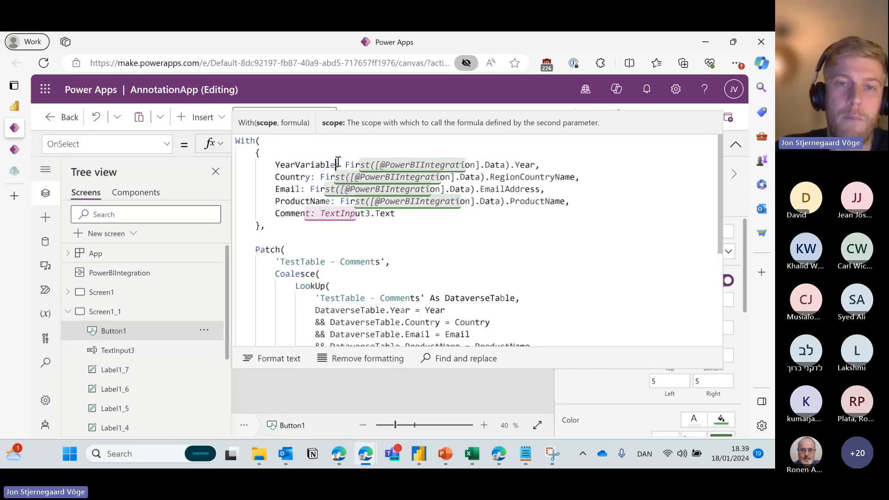
scroll(338, 162, down, 5)
click(346, 255)
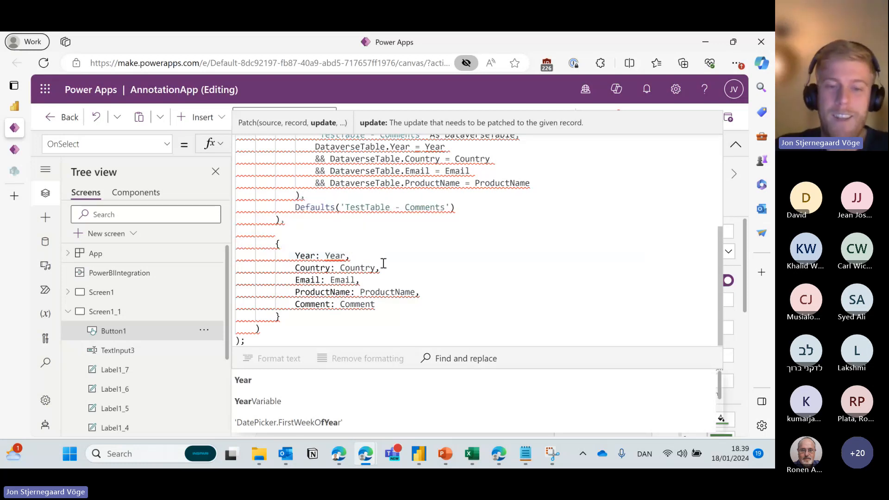
text(Va)
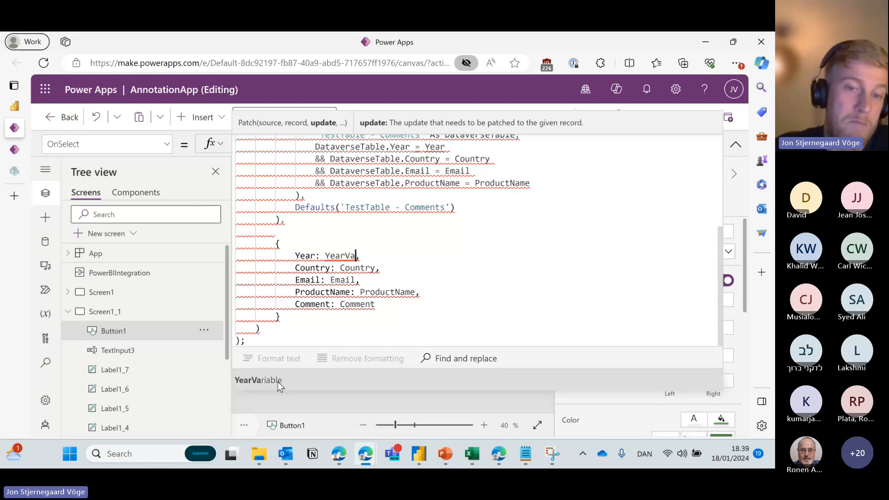
click(264, 380)
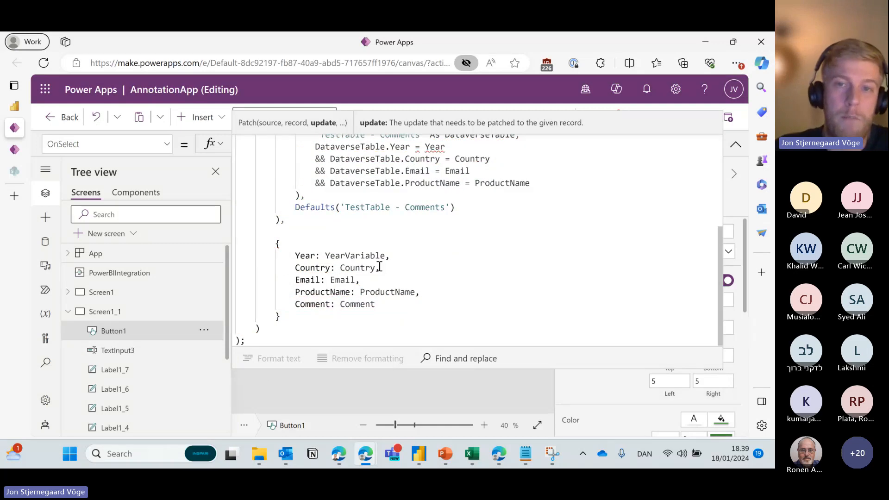
scroll(451, 238, up, 3)
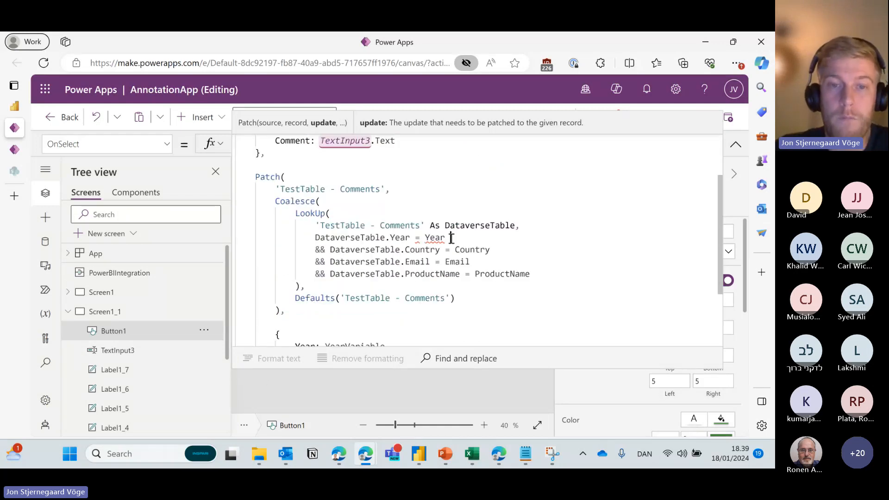
text(Var)
click(336, 382)
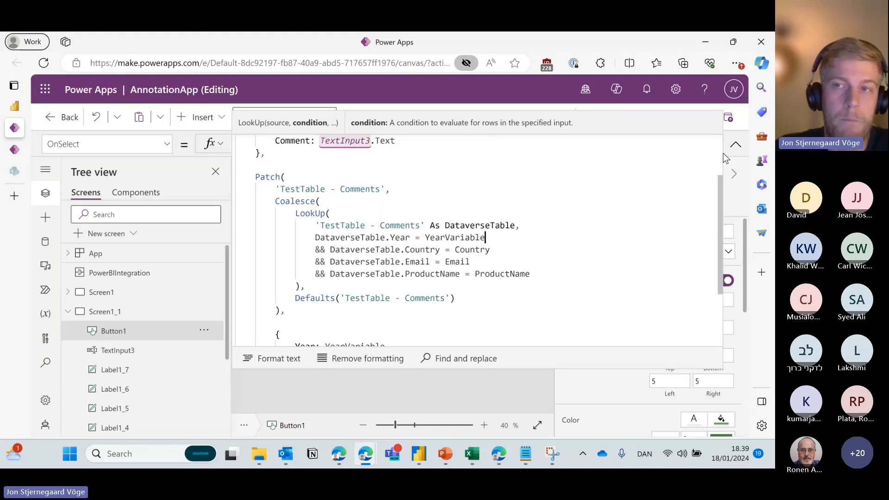
click(735, 145)
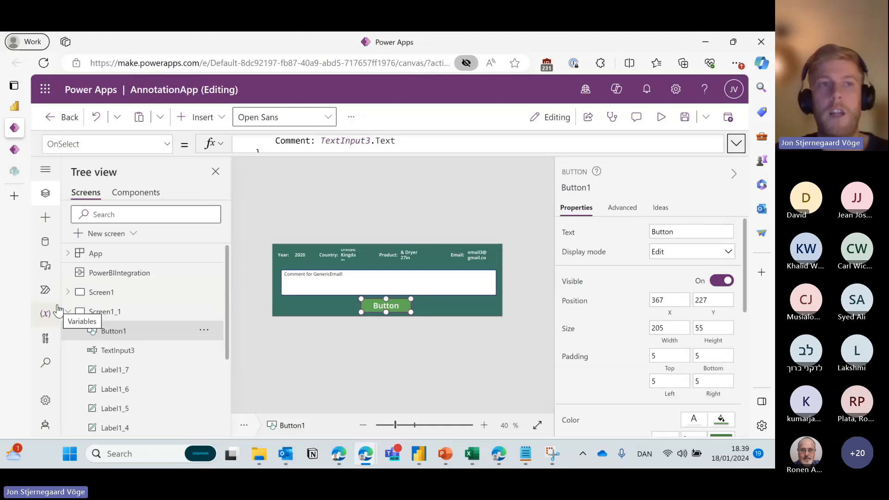
click(15, 108)
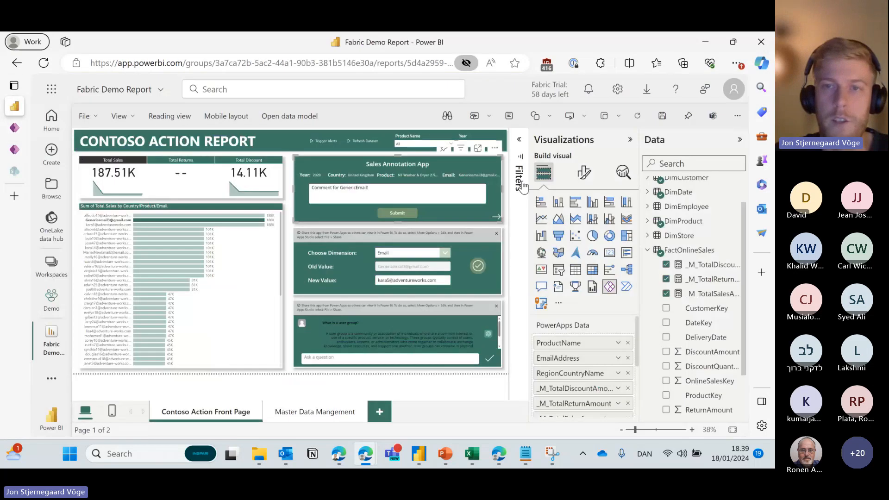
click(506, 173)
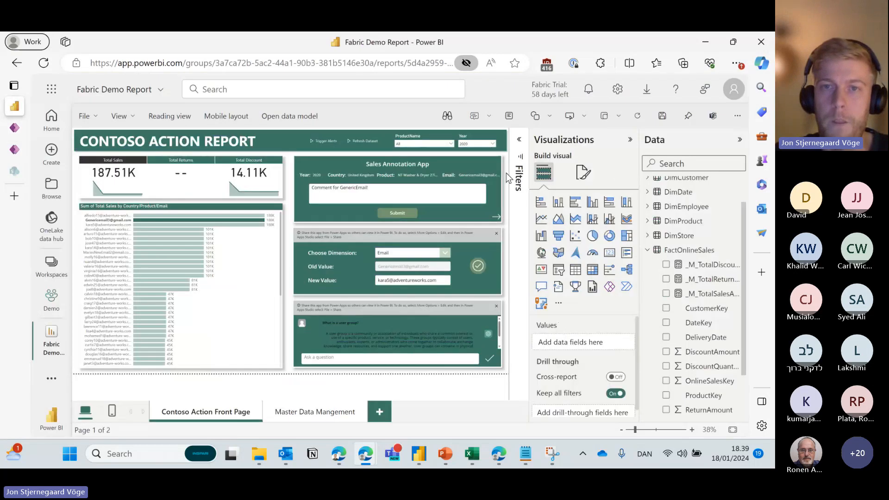
click(499, 239)
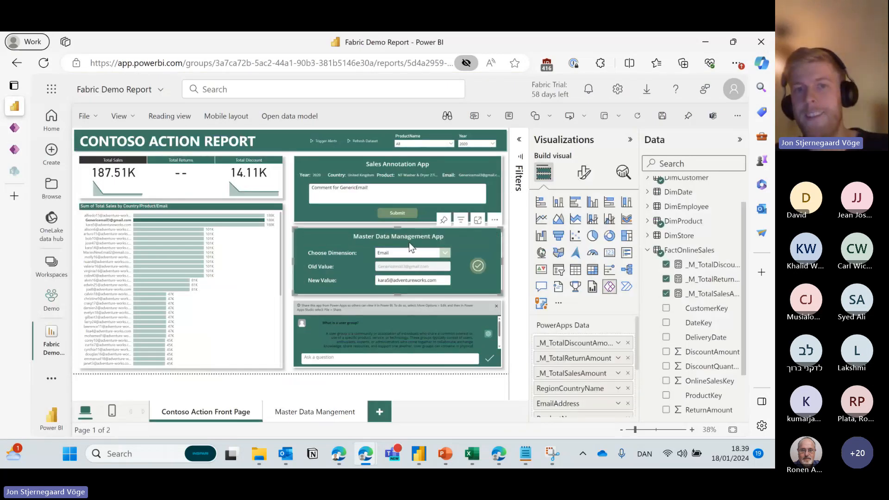
click(288, 204)
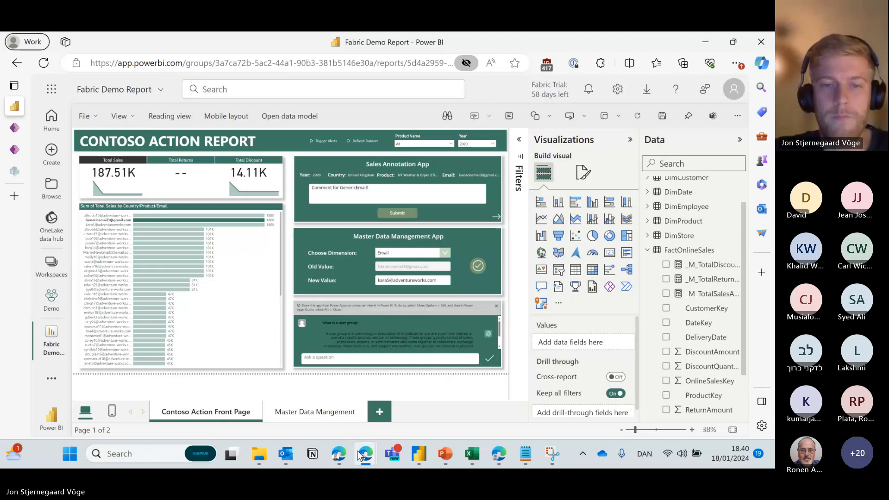
mouse_move(339, 455)
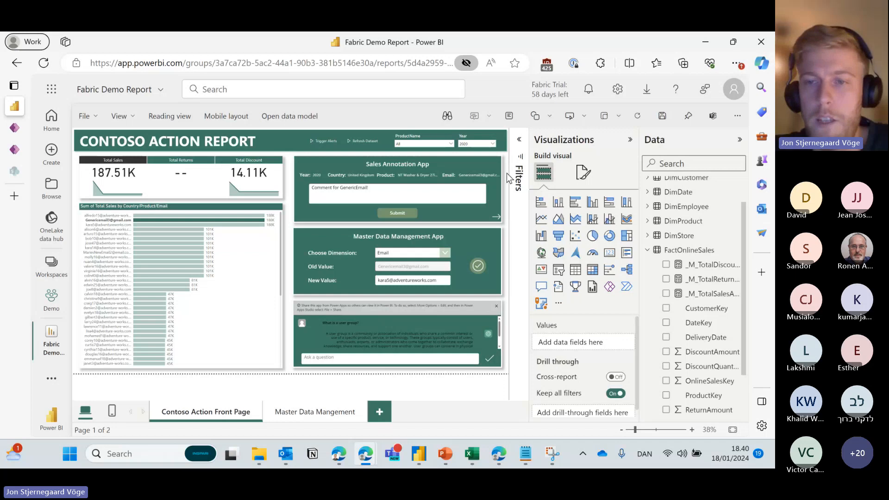
click(496, 307)
mouse_move(9, 128)
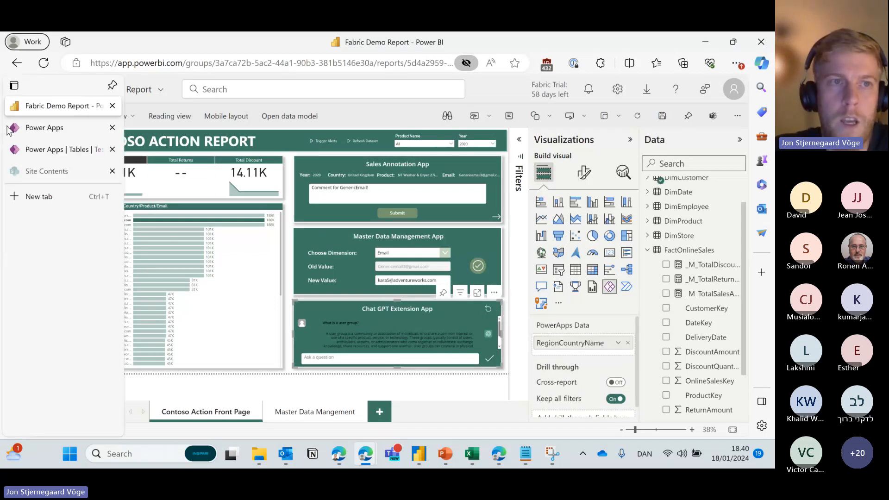
click(504, 170)
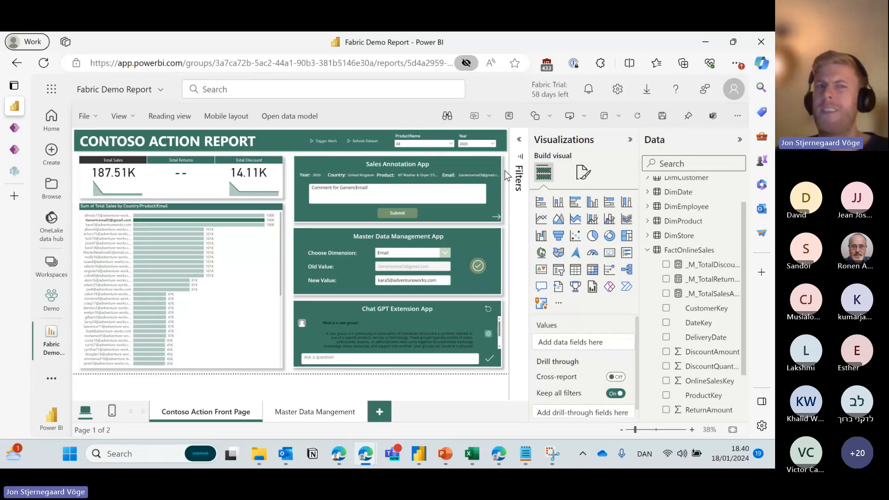
mouse_move(14, 127)
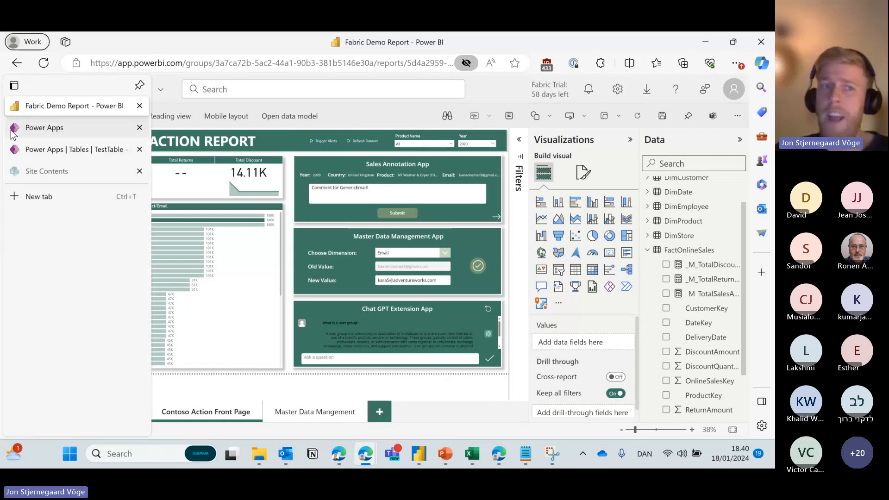
click(67, 128)
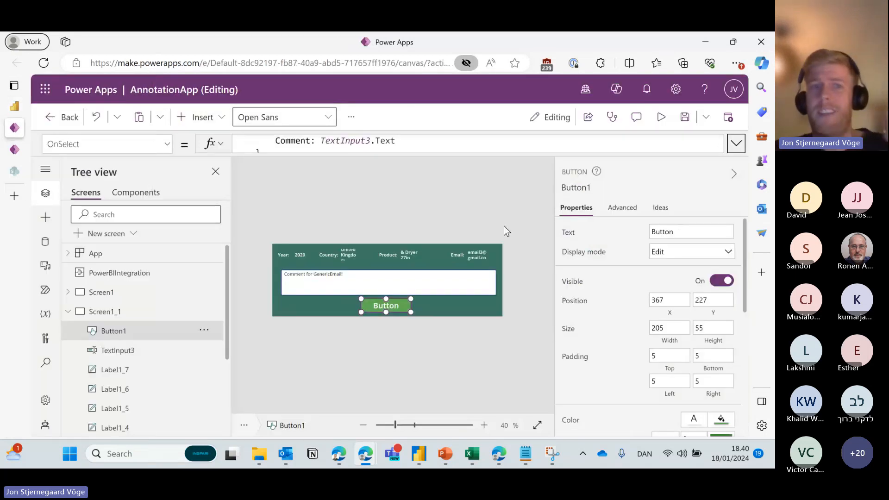
Glance at the Fabric Demo Report, then close the Power Apps editor tab and leave without saving.
mouse_move(14, 110)
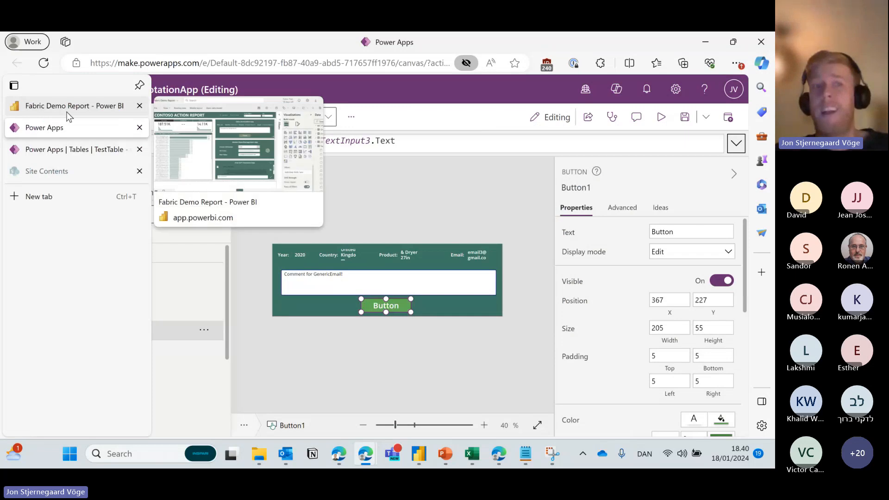
click(68, 112)
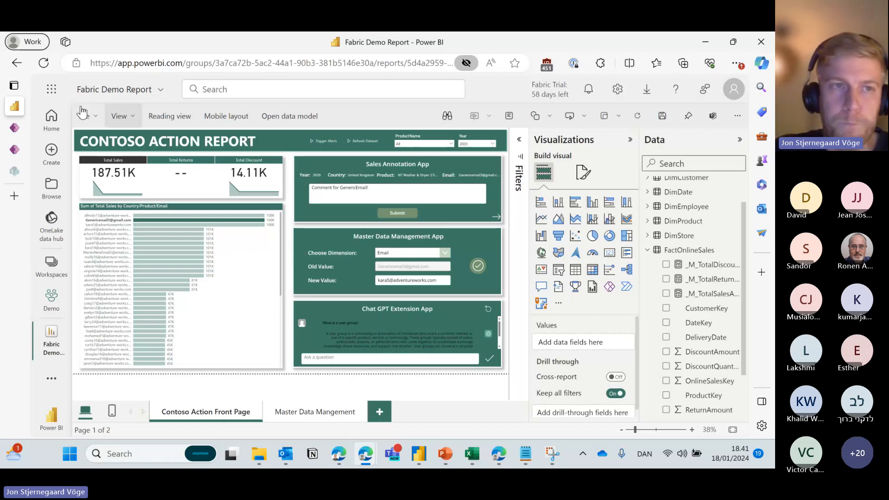
click(33, 128)
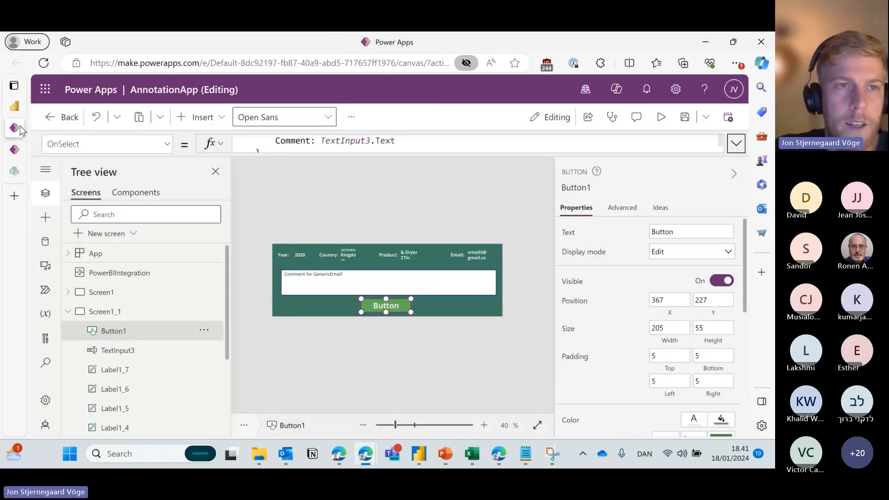
mouse_move(21, 126)
click(141, 128)
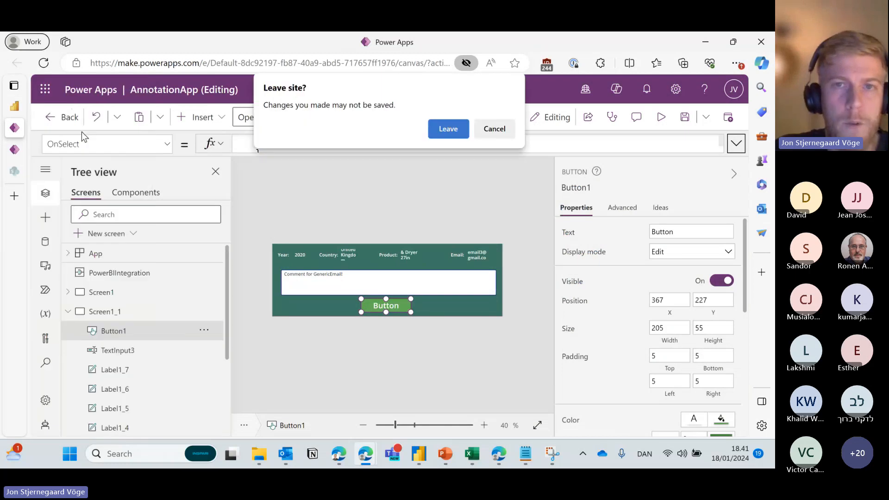
click(440, 132)
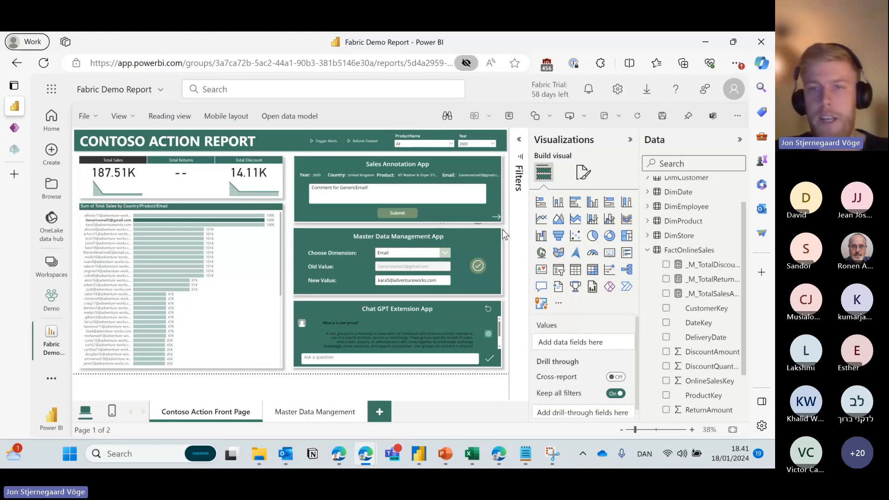
Collapse the Data pane and choose Edit on the Master Data Management App visual.
click(740, 139)
click(556, 239)
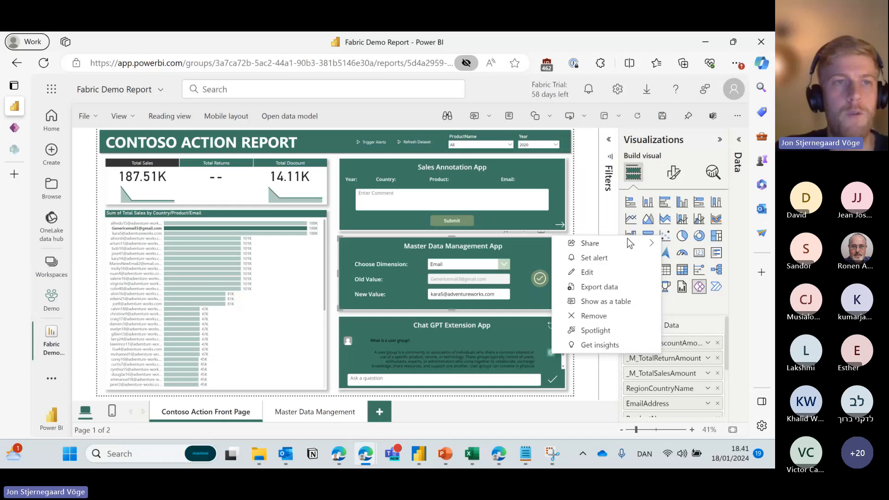
click(601, 268)
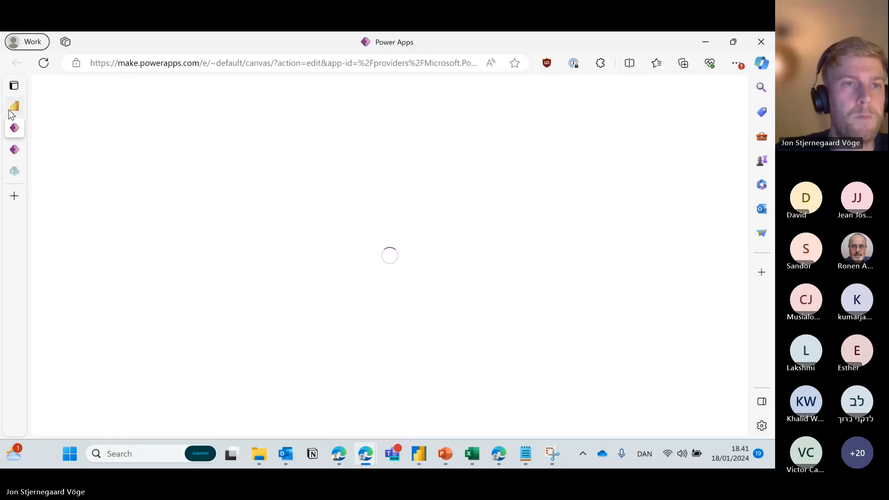
Check the Fabric Demo Report, then switch to the loading MasterDataWriteback editor tab.
mouse_move(12, 114)
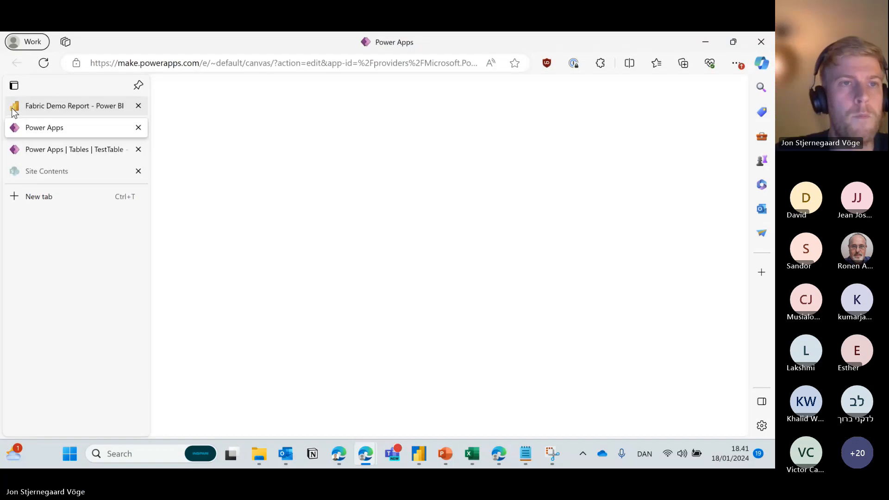
click(65, 107)
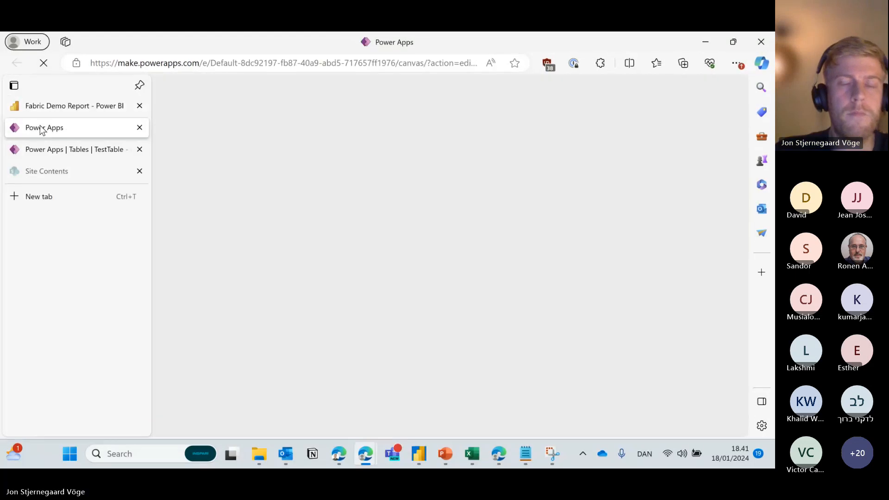
click(41, 129)
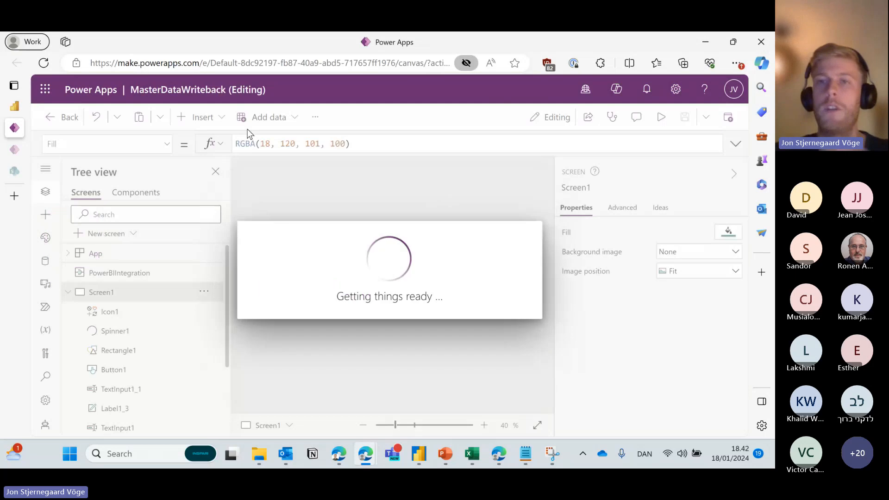
Skip the Welcome dialog and return to the Fabric Demo Report tab.
click(501, 331)
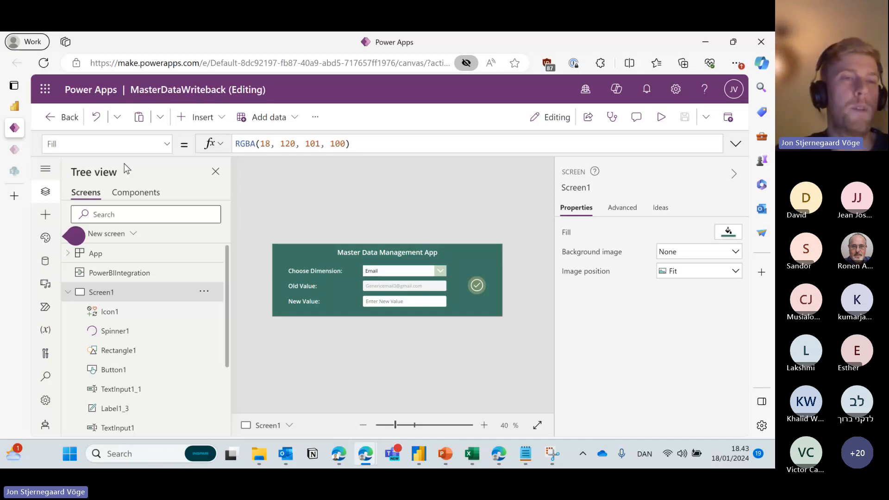
click(15, 103)
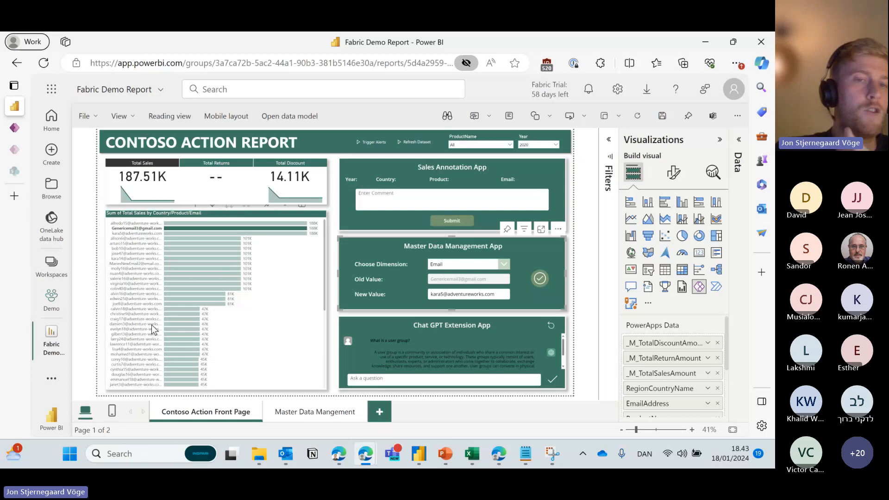
click(412, 202)
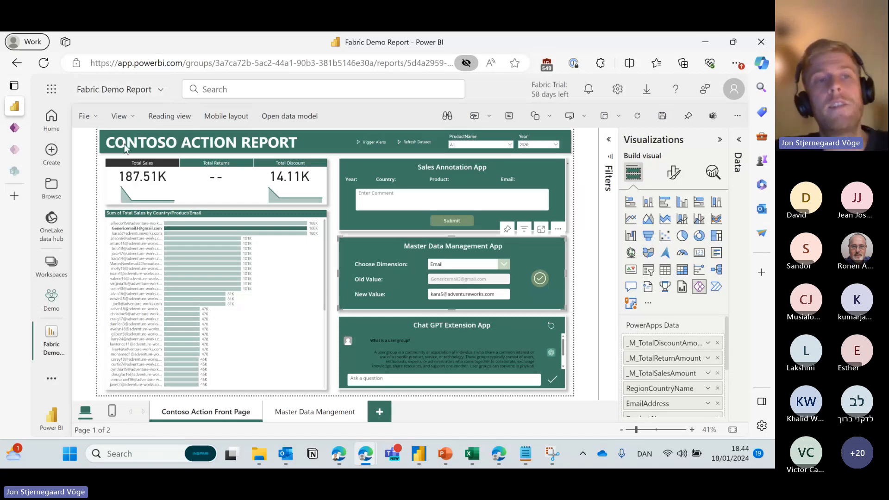
mouse_move(36, 130)
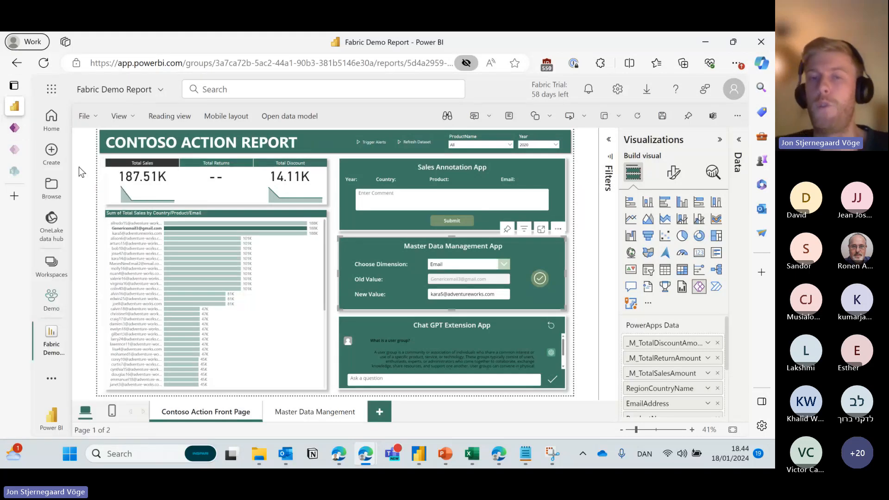
Return to the Power Apps editor, show its data sources and dismiss the modern theme tip.
click(18, 131)
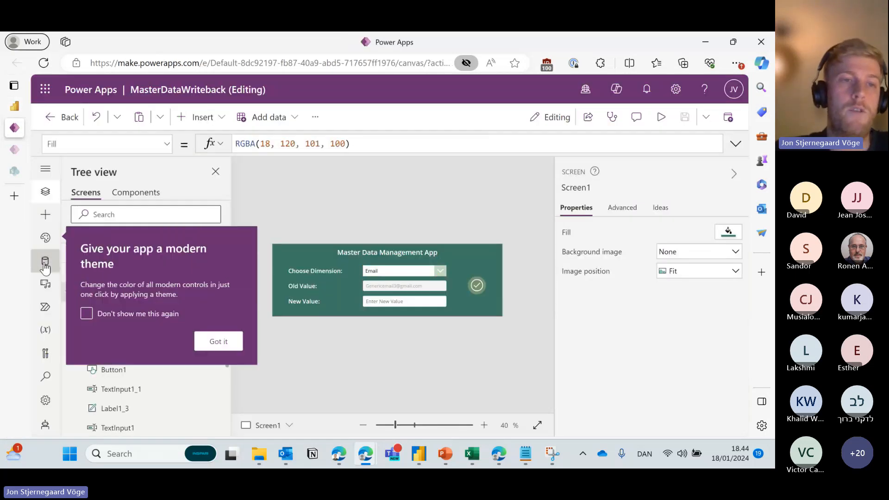
click(45, 266)
click(230, 338)
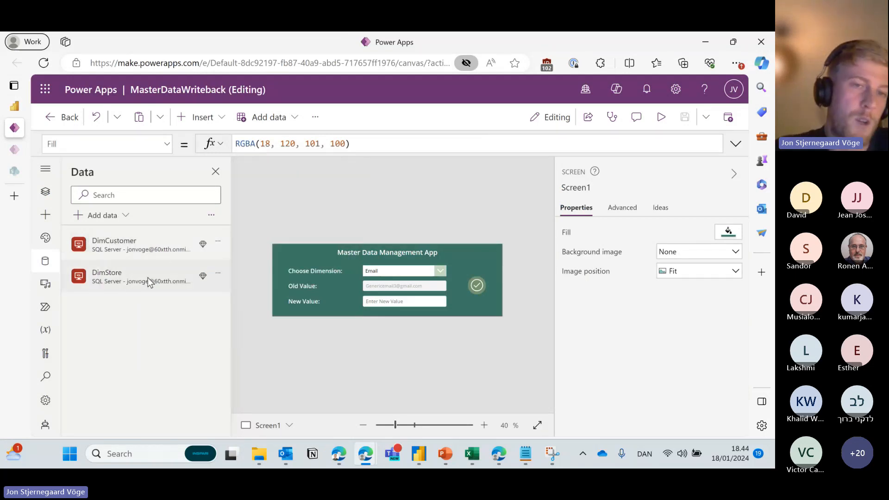
Add data by searching 'sql', choosing SQL Server and picking the existing connection.
mouse_move(134, 228)
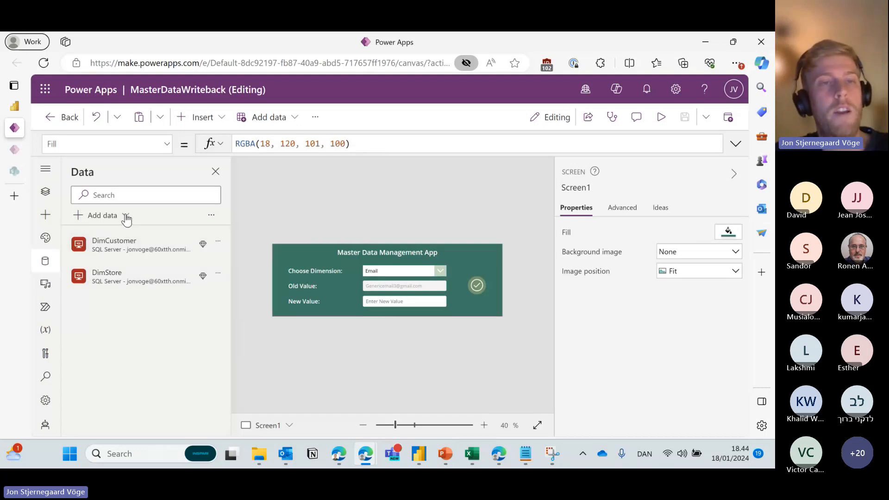
click(126, 220)
text(s)
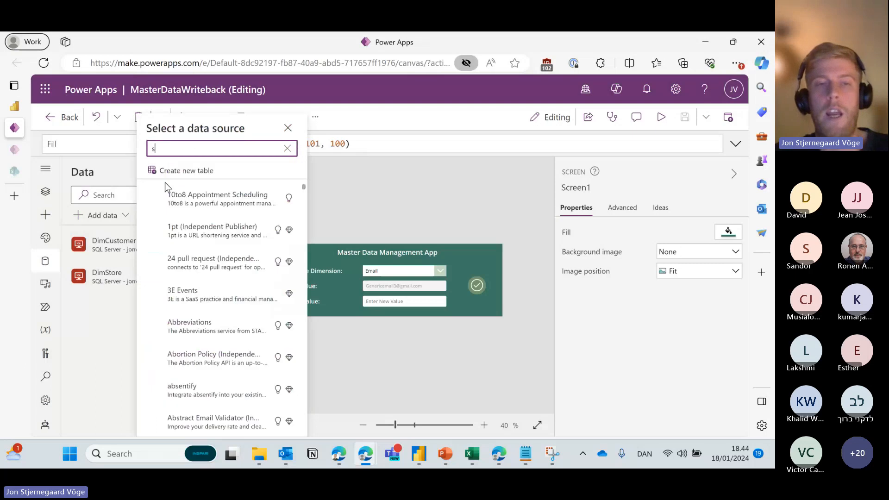
text(ql)
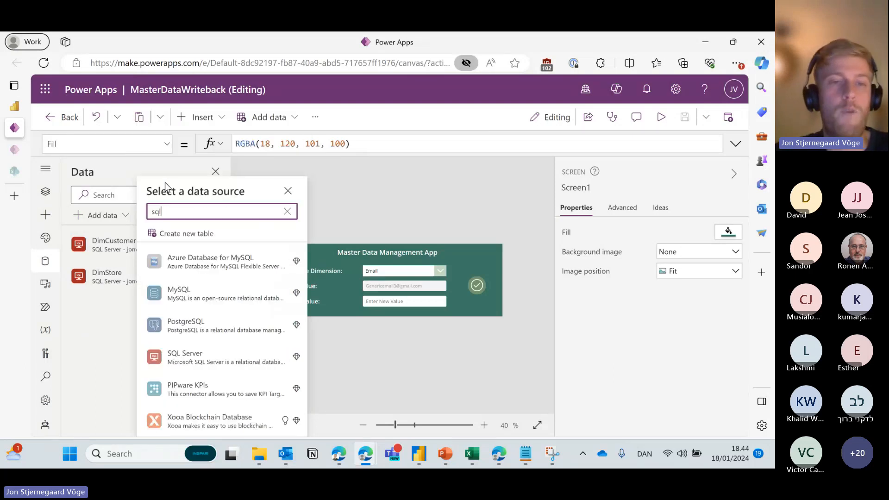
click(207, 363)
scroll(203, 306, down, 1)
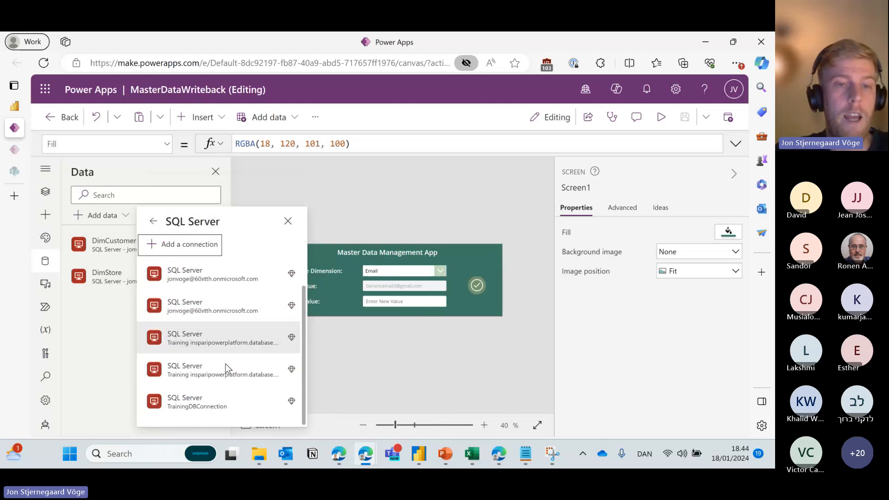
scroll(229, 401, up, 1)
click(228, 280)
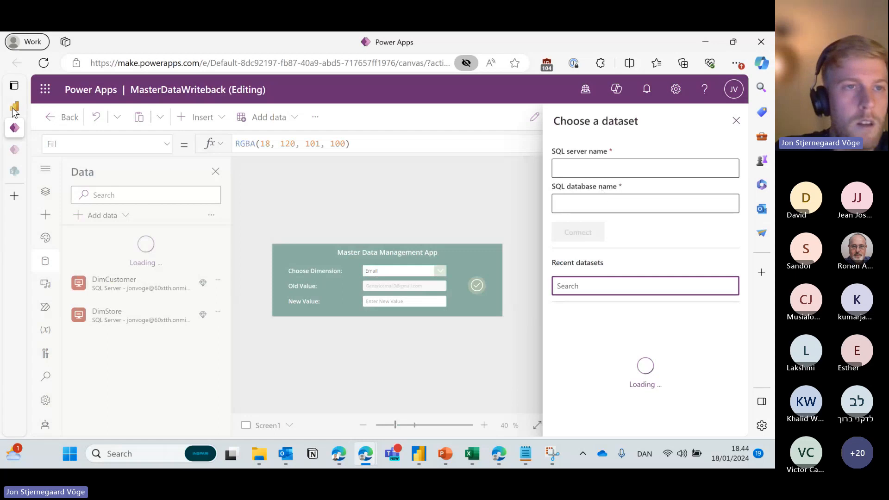
Open app.powerbi.com in a new tab and sign in with the chosen account.
mouse_move(16, 108)
click(43, 196)
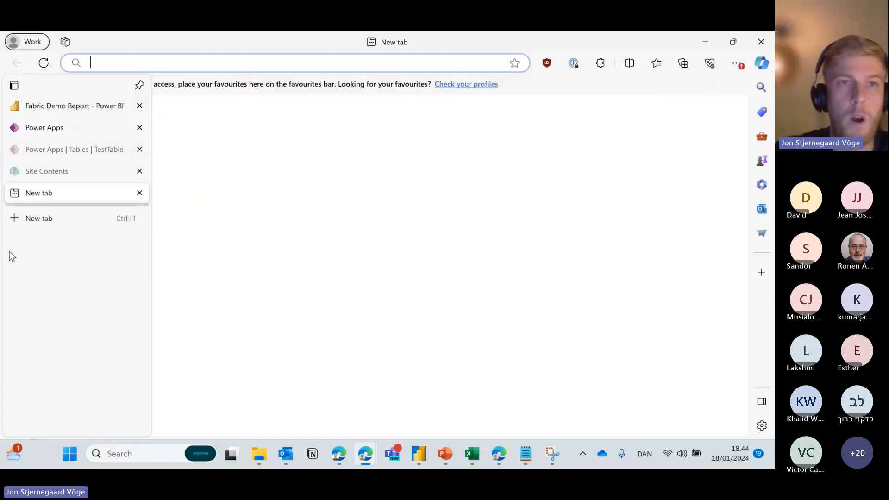
text(app.powerbi.com)
key(Return)
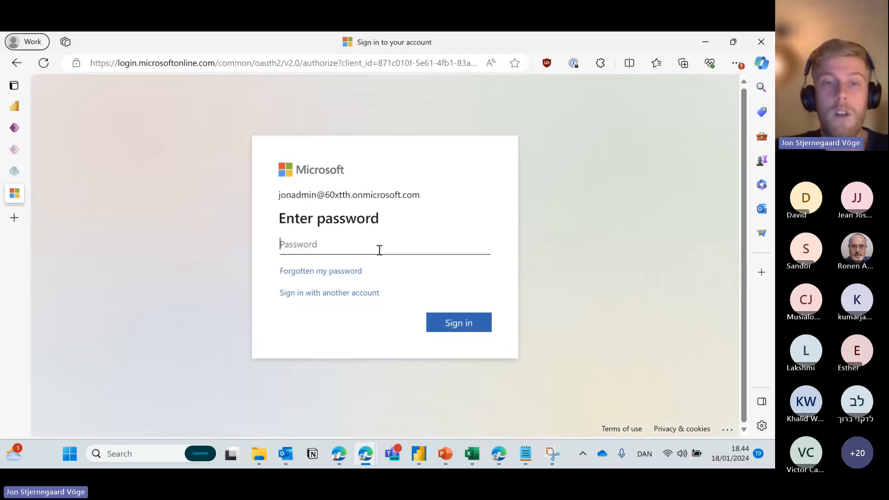
click(357, 298)
click(362, 211)
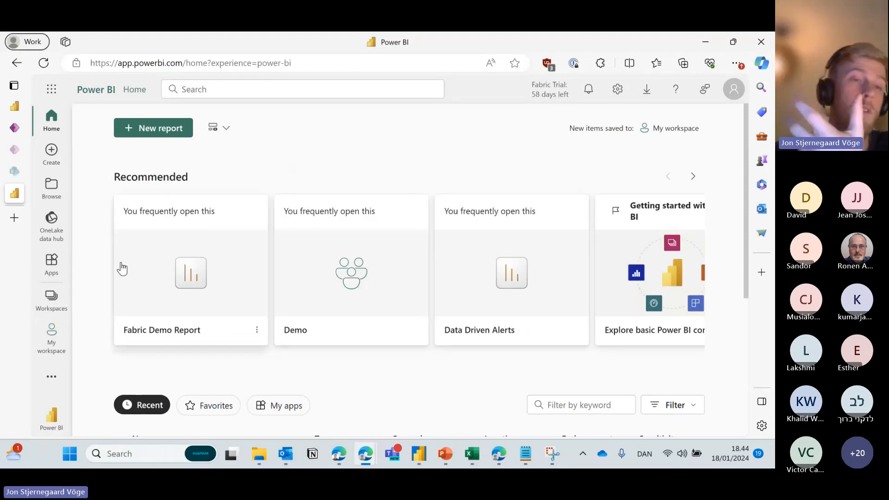
Open Contoso Warehouse in the Demo workspace and copy the SQL connection string from its settings.
click(50, 298)
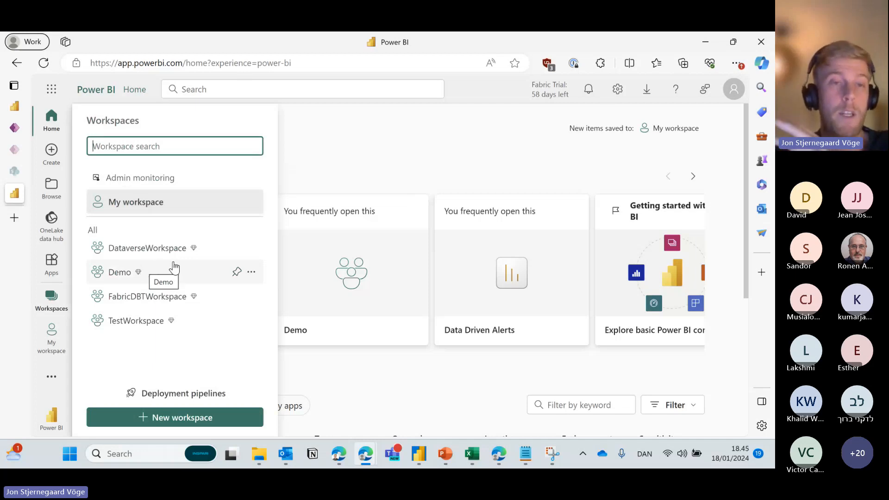
click(187, 274)
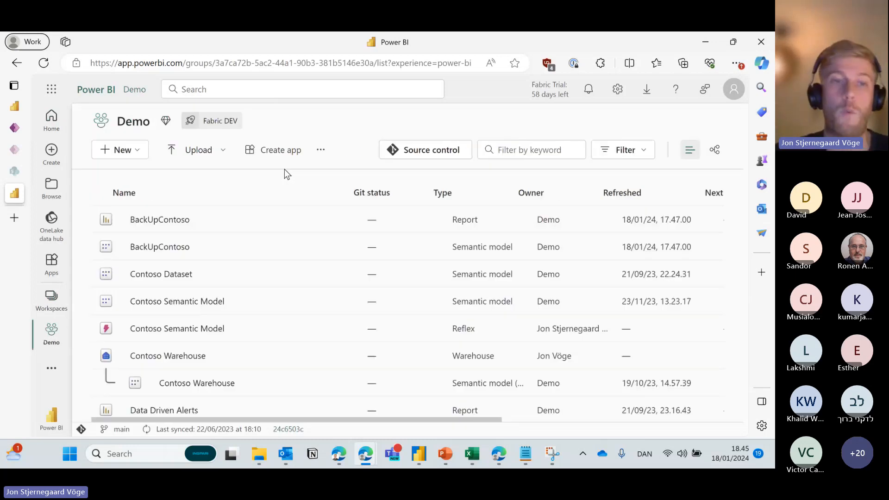
scroll(219, 279, down, 3)
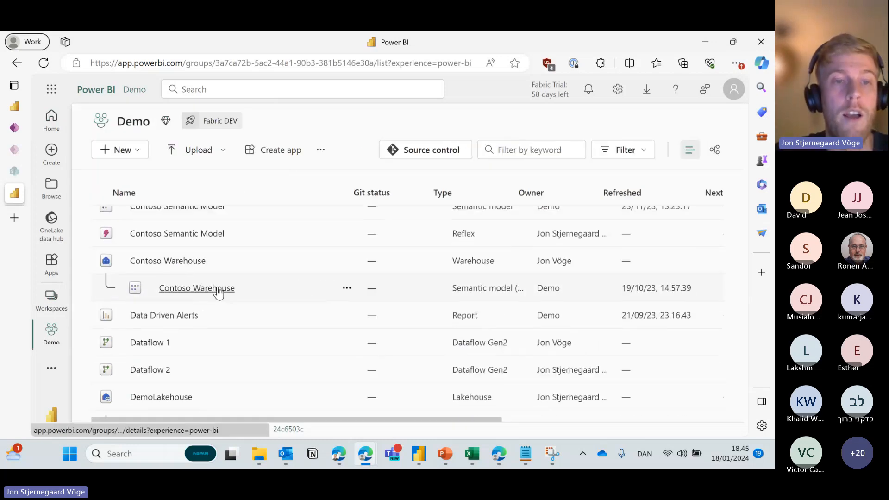
scroll(214, 282, down, 2)
scroll(215, 279, up, 2)
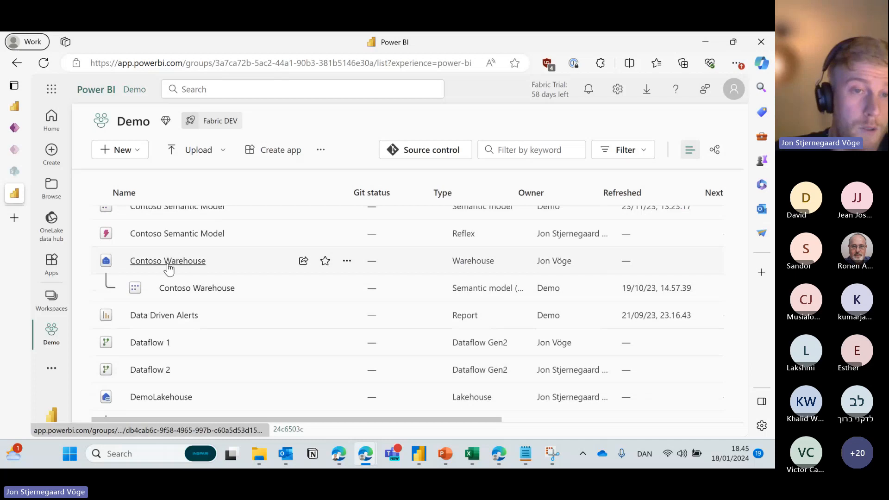
click(171, 259)
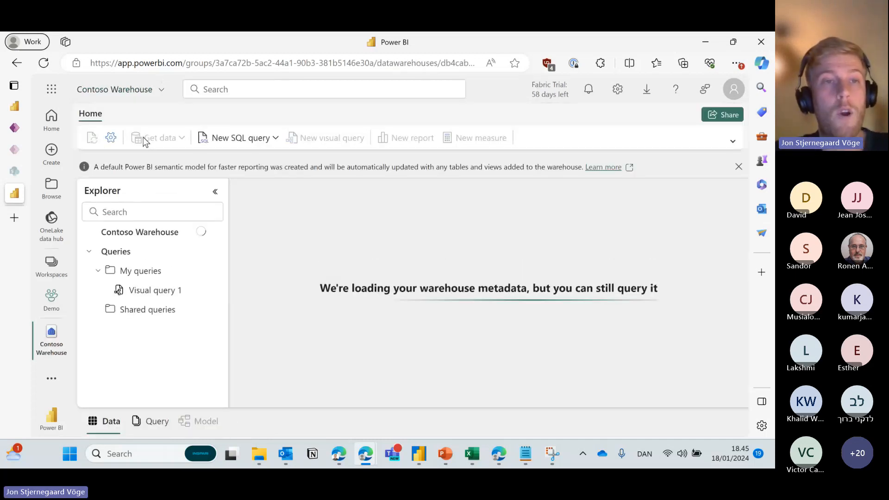
click(110, 139)
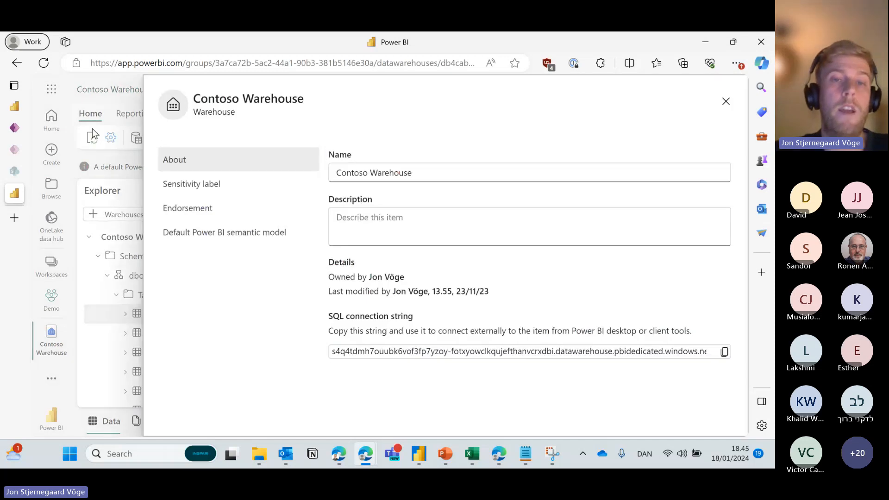
drag(423, 357, 725, 373)
click(724, 352)
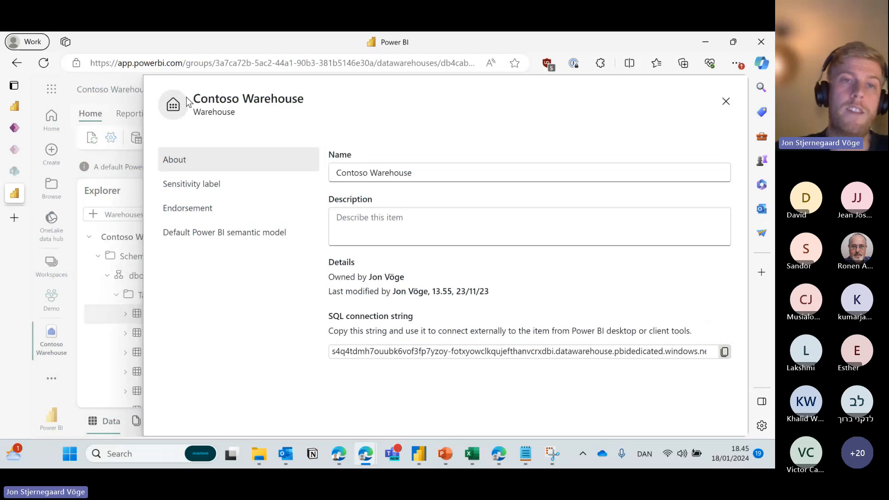
Paste the server address, enter database 'Contoso Warehouse' and connect.
mouse_move(16, 166)
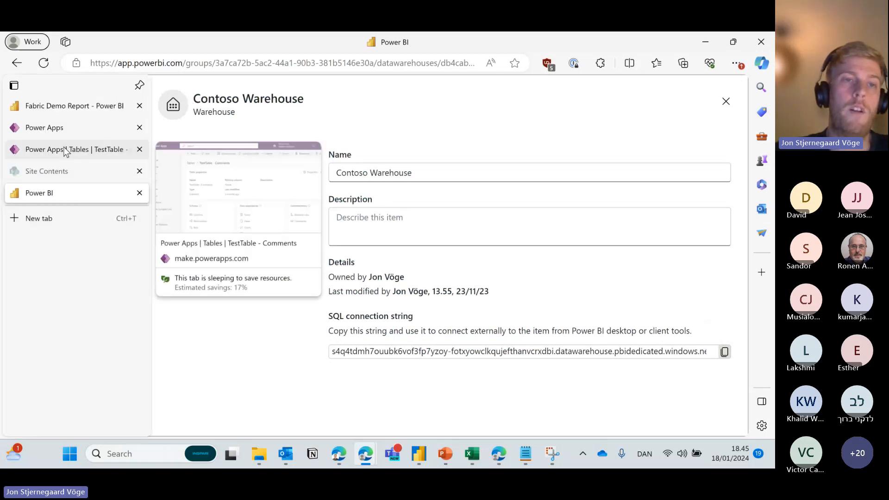
click(51, 126)
click(595, 167)
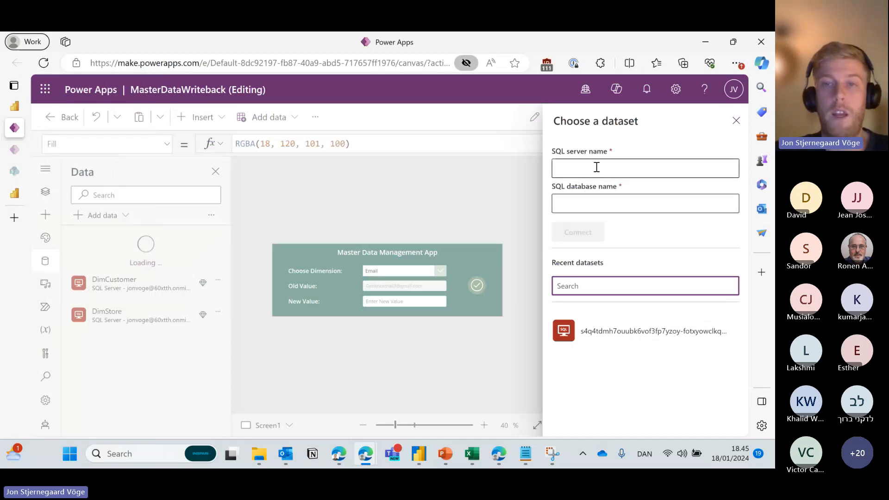
key(ctrl+v)
drag(631, 169, 468, 166)
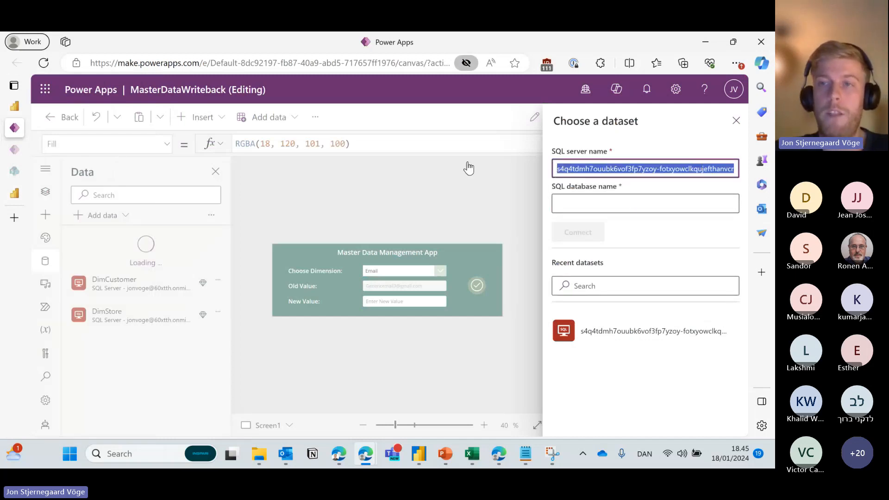
click(675, 207)
text(C)
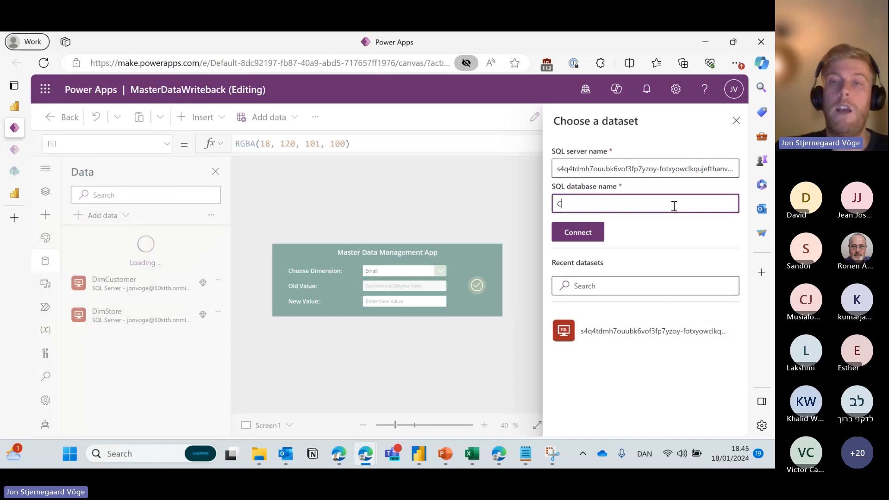
text(ontoso Warehouse)
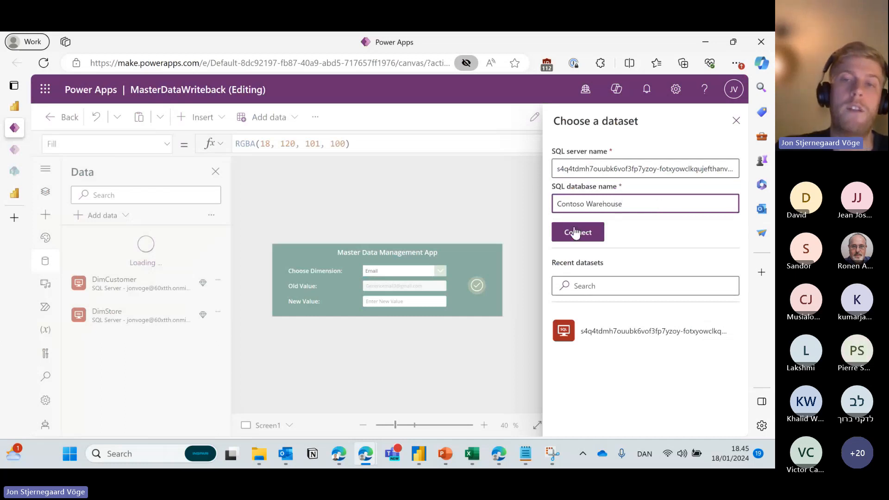
click(596, 225)
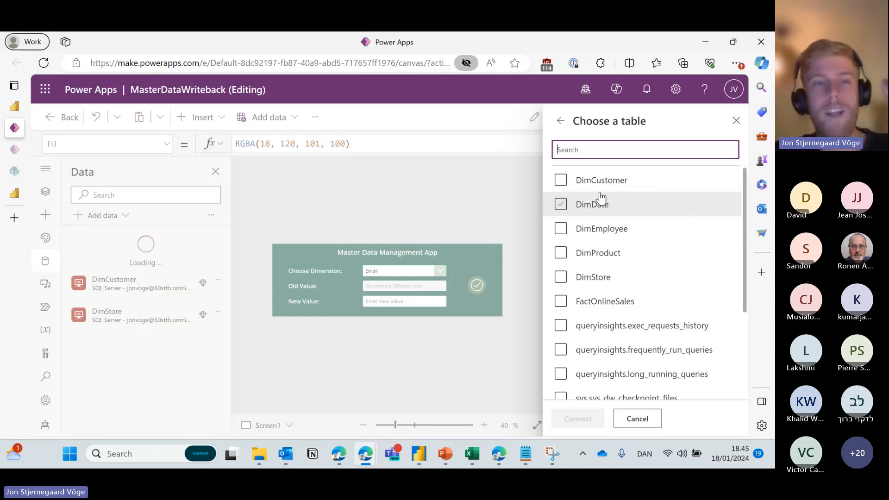
Cancel the table list without adding tables, then select and deselect the check-mark button.
click(737, 121)
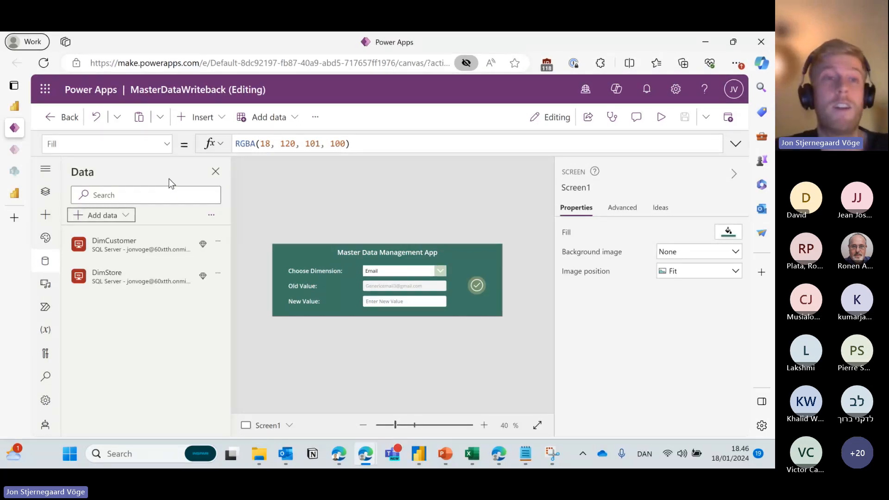
click(485, 288)
click(486, 226)
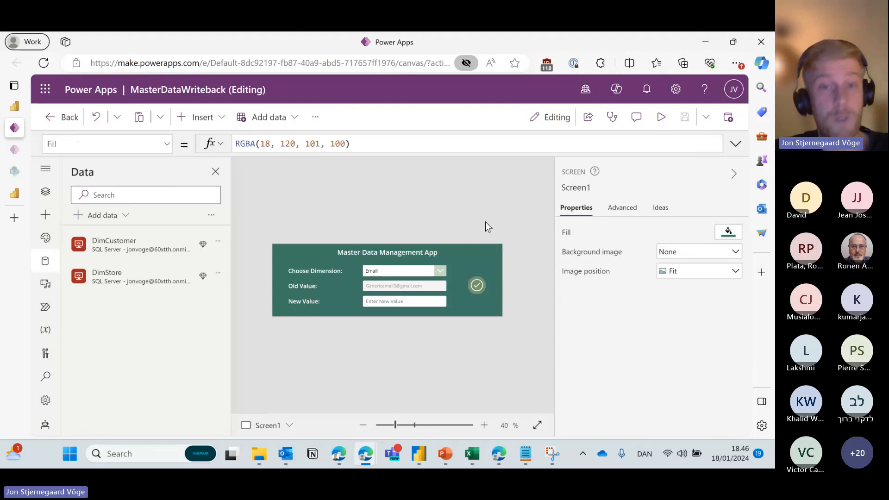
Select the check-mark button and expand its OnSelect formula to review every line.
click(485, 284)
click(735, 143)
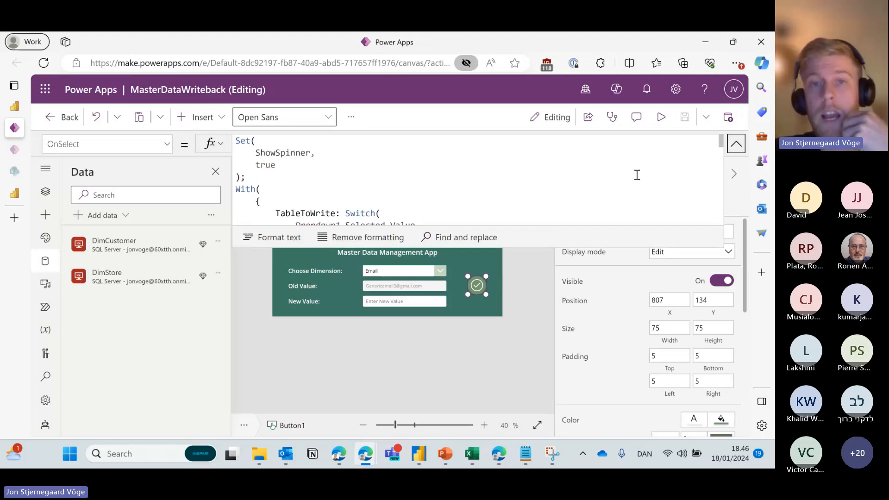
scroll(634, 175, down, 5)
scroll(598, 190, down, 5)
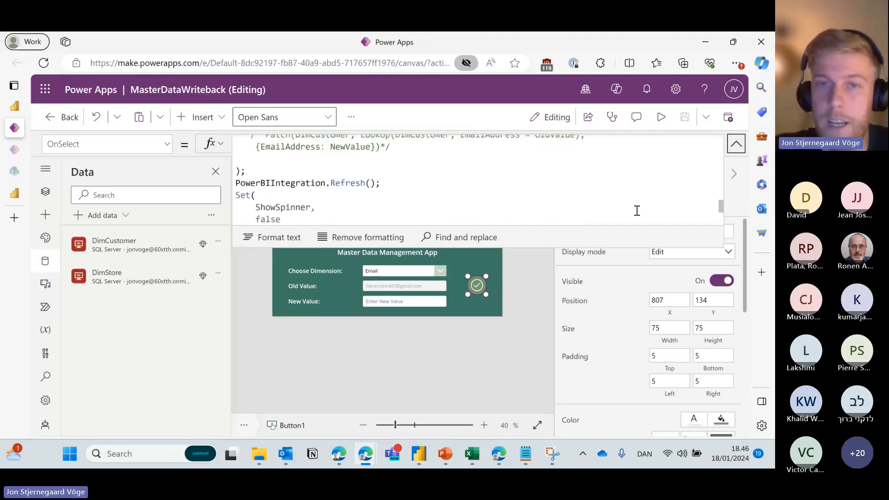
scroll(588, 205, up, 3)
scroll(519, 199, down, 3)
drag(564, 249, 564, 290)
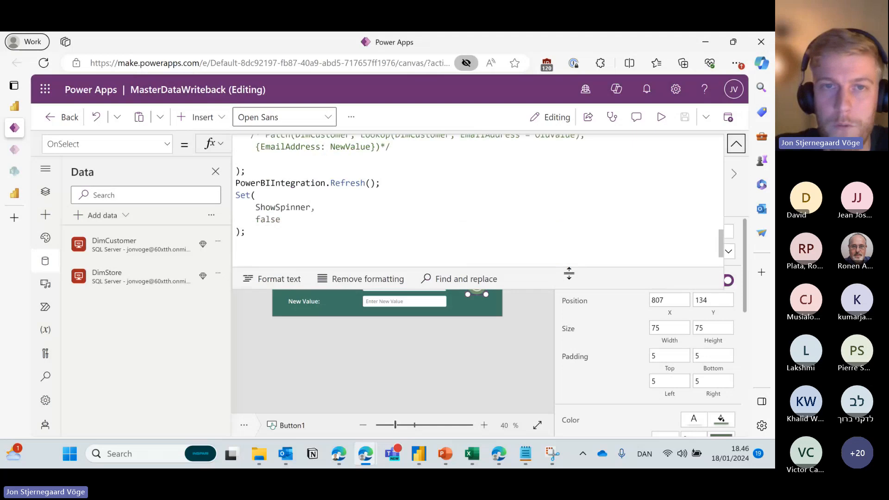
scroll(553, 218, up, 3)
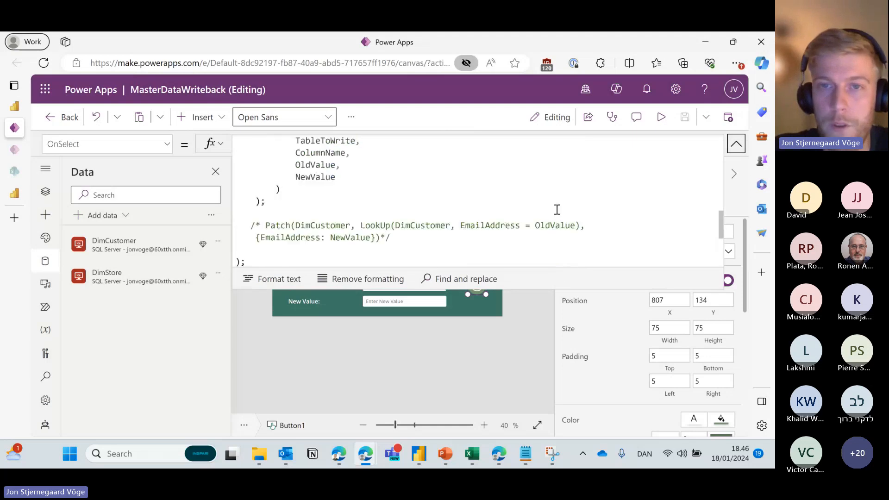
Keep the DimCustomer Patch call commented out with /* */ and show the app's connected flows.
click(397, 236)
key(BackSpace)
key(BackSpace)
click(266, 225)
key(BackSpace)
key(BackSpace)
key(BackSpace)
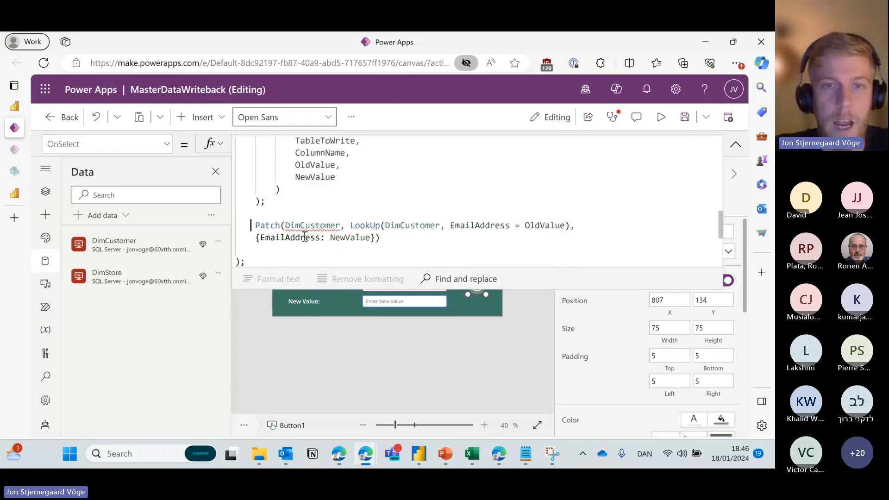
mouse_move(317, 225)
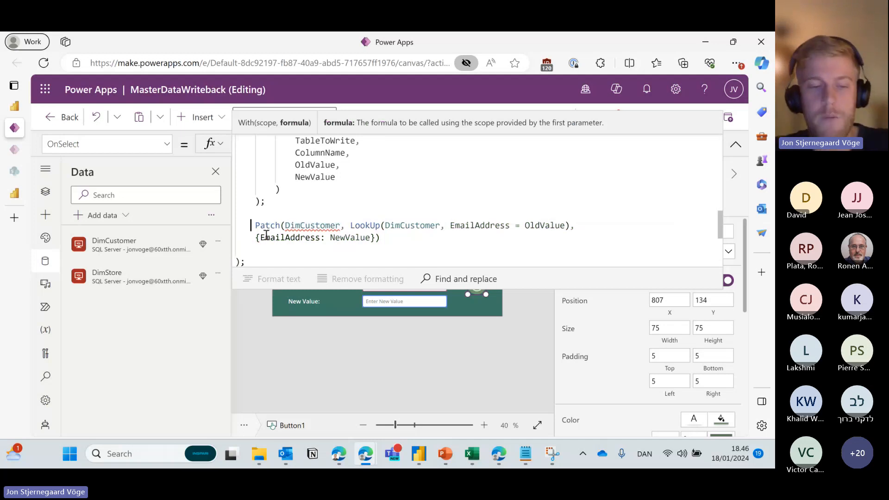
text(/*)
key(Down)
key(End)
text(*/)
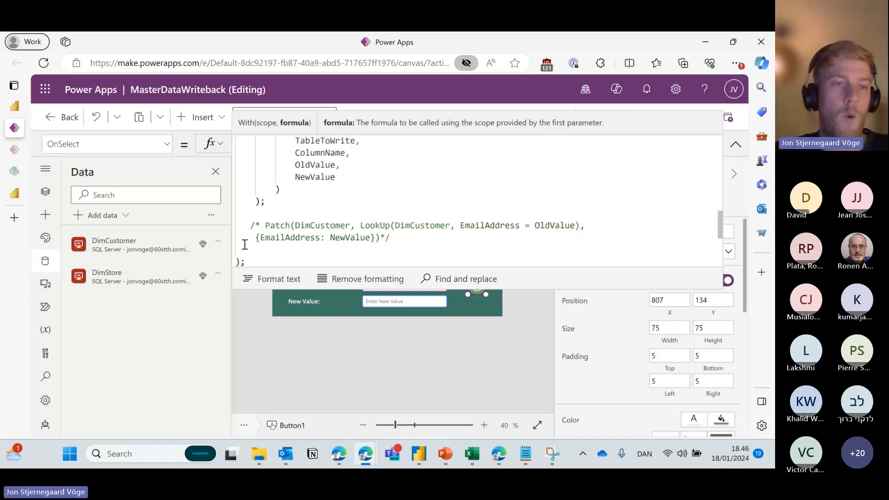
click(736, 144)
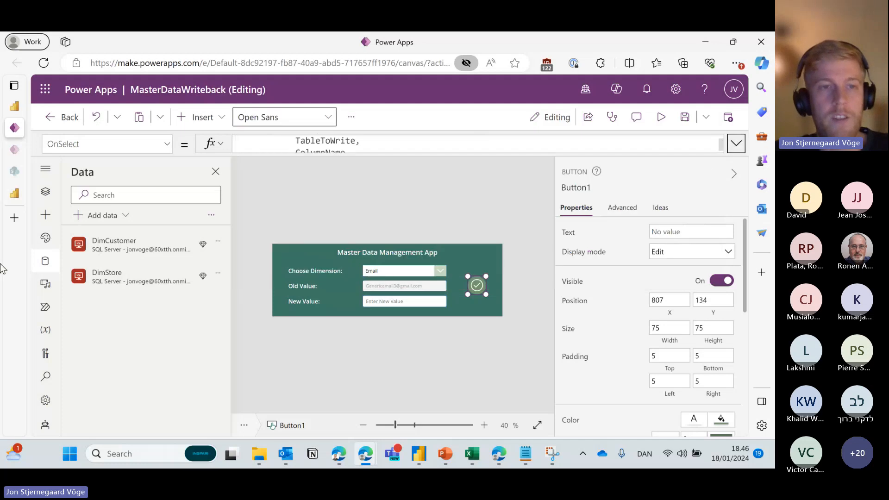
click(379, 218)
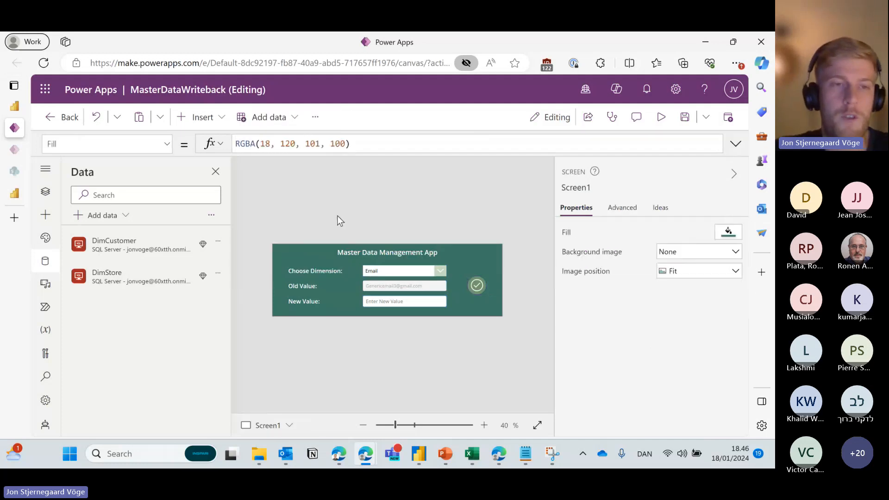
click(45, 307)
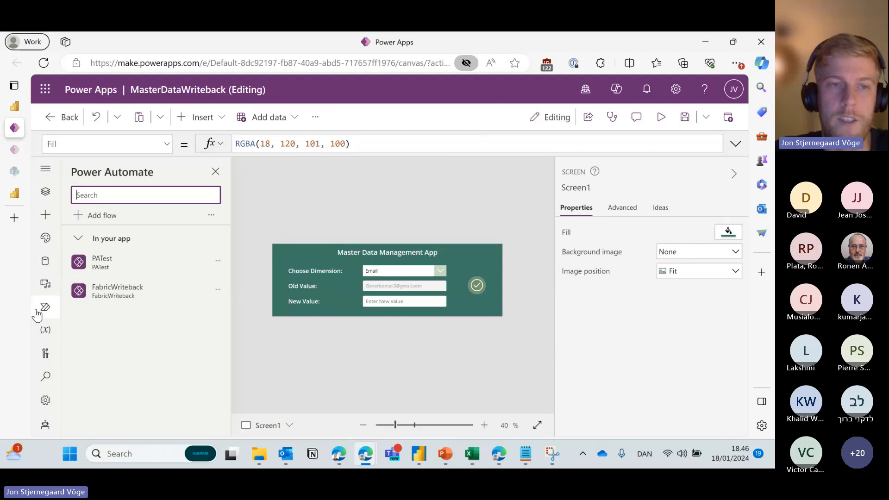
click(217, 289)
click(274, 221)
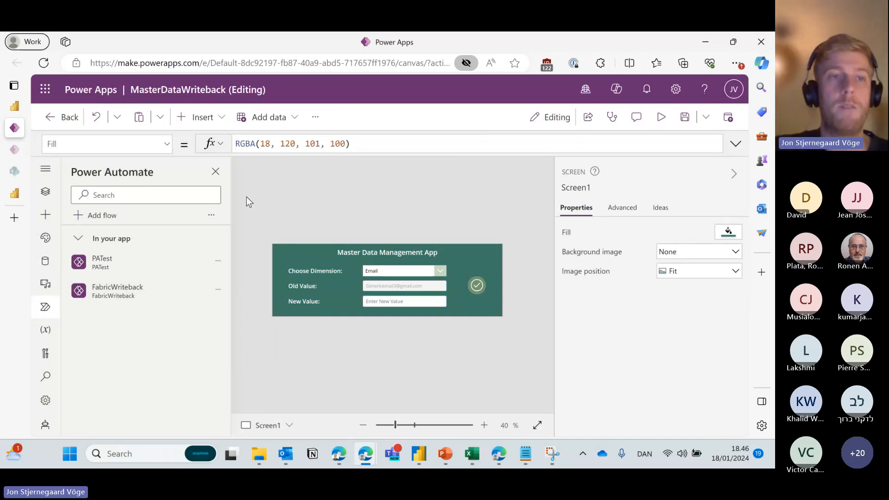
mouse_move(14, 106)
mouse_move(97, 114)
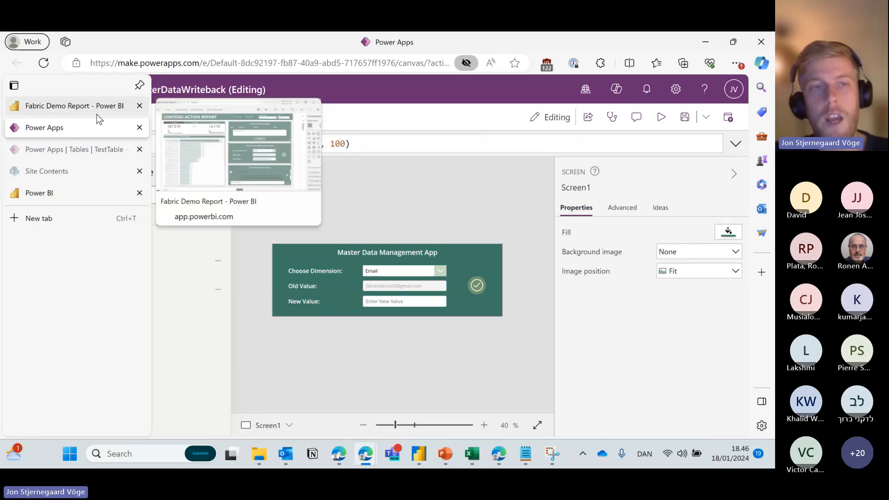
In the Fabric Demo Report, switch Choose Dimension to Product Name and then back to Email.
click(15, 106)
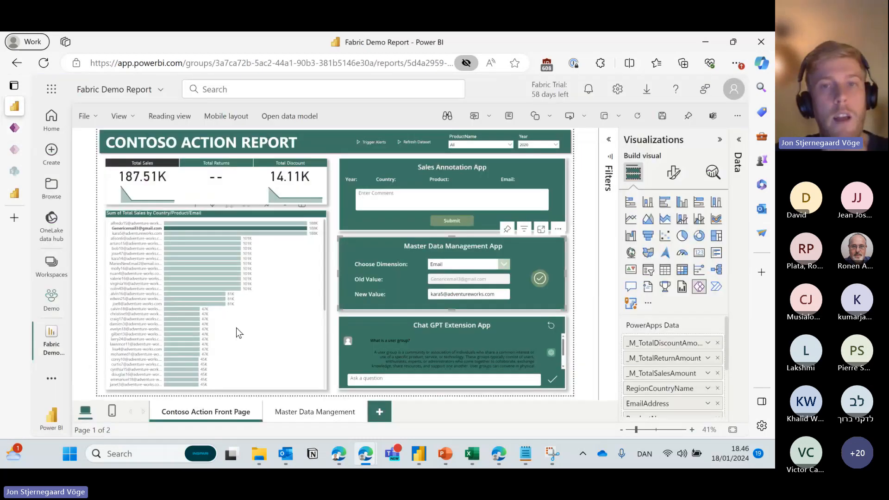
click(490, 268)
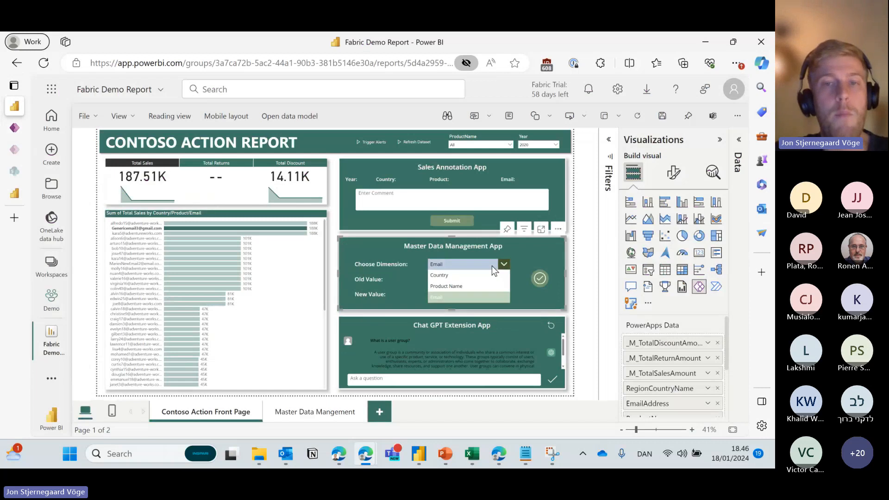
click(471, 286)
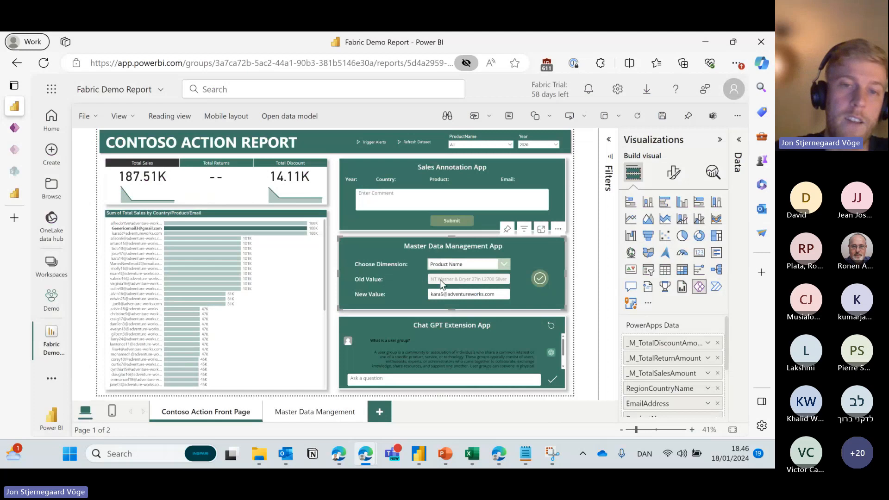
click(474, 265)
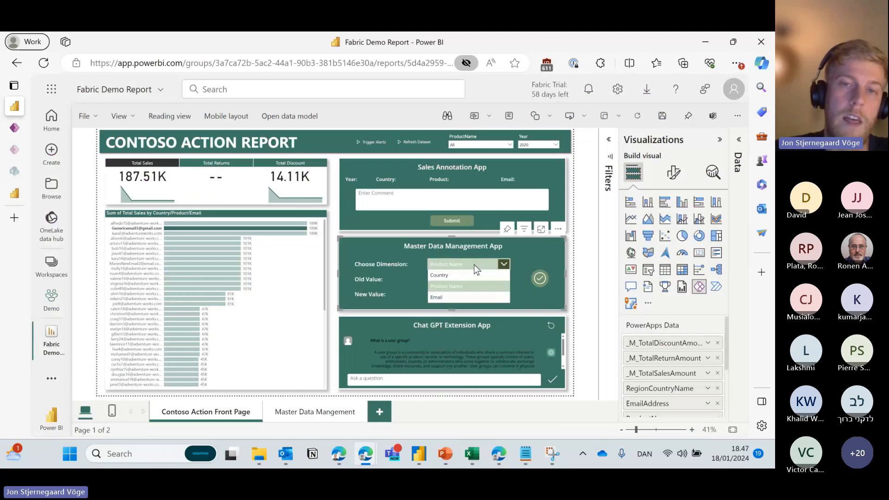
click(466, 297)
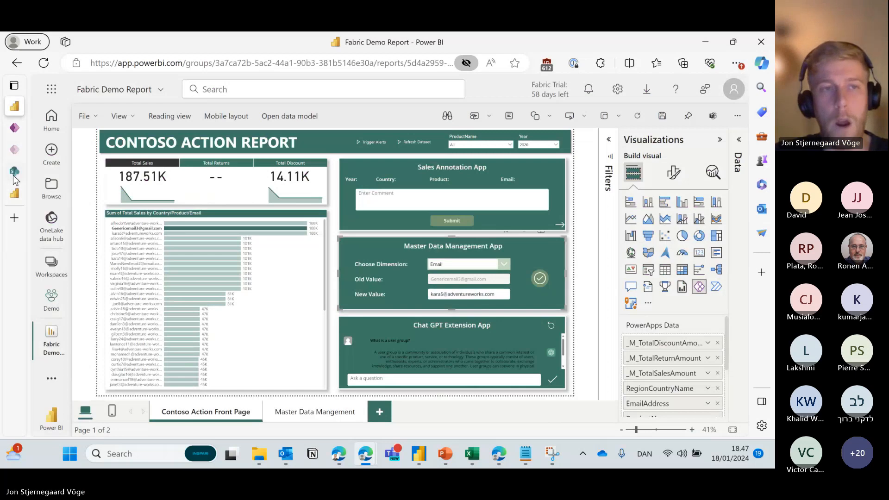
Back in MasterDataWriteback, check the Choose Dimension, Old Value, New Value labels and app title.
mouse_move(14, 125)
click(64, 124)
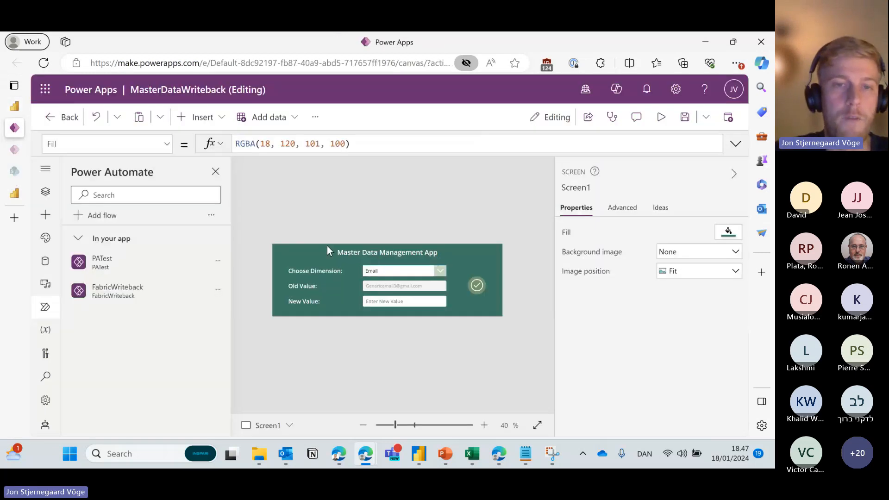
click(306, 273)
click(307, 287)
click(308, 302)
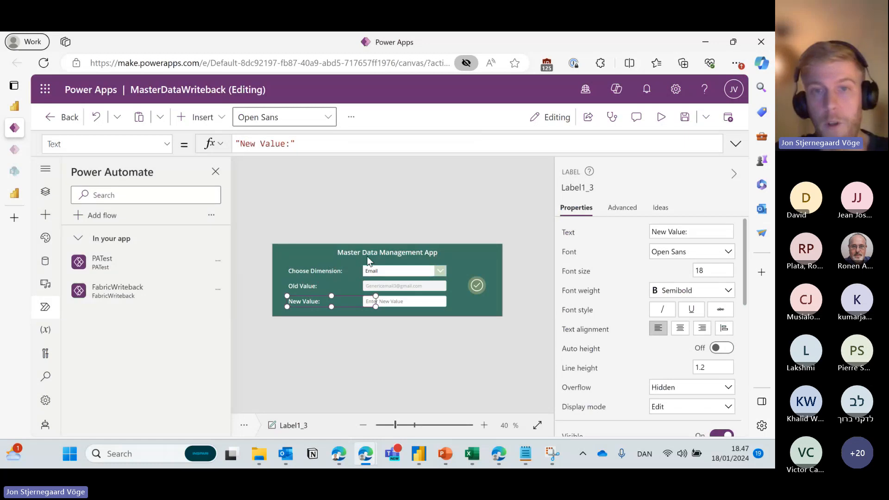
click(367, 252)
click(371, 279)
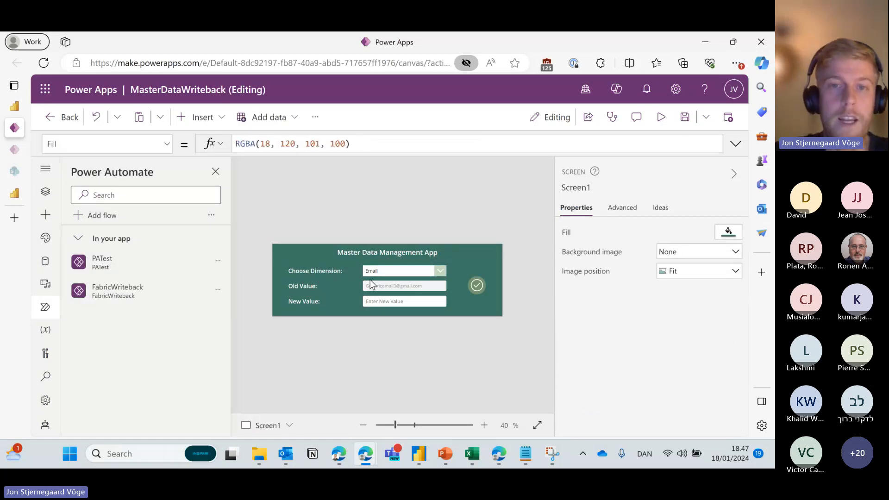
Inspect Dropdown1's Items list of Country, Product Name and Email, then show it on canvas.
click(392, 267)
click(428, 145)
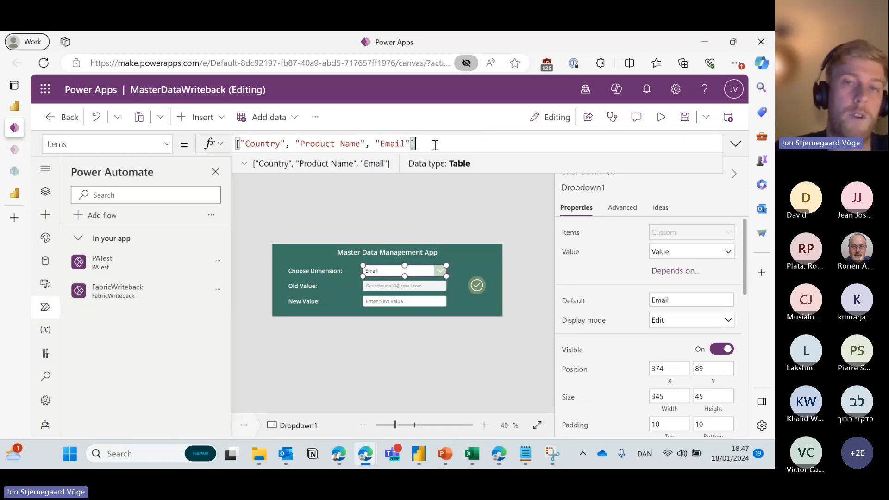
drag(435, 145, 239, 144)
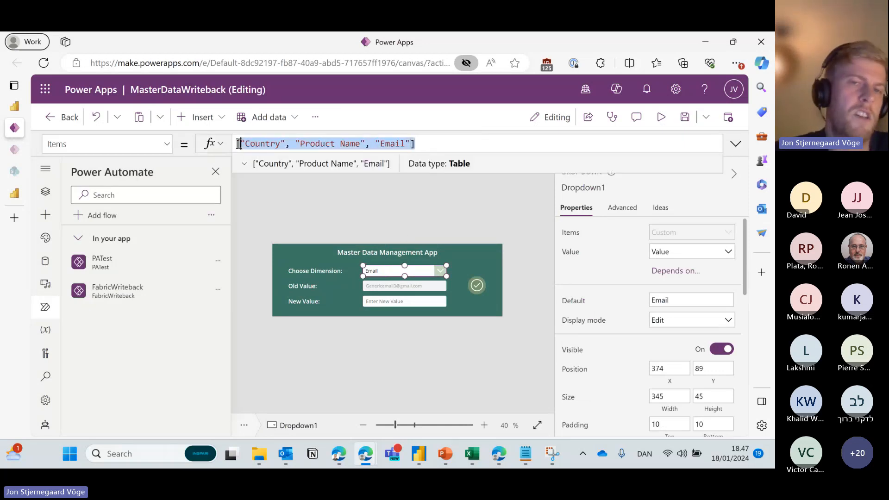
double_click(266, 144)
double_click(320, 143)
double_click(392, 145)
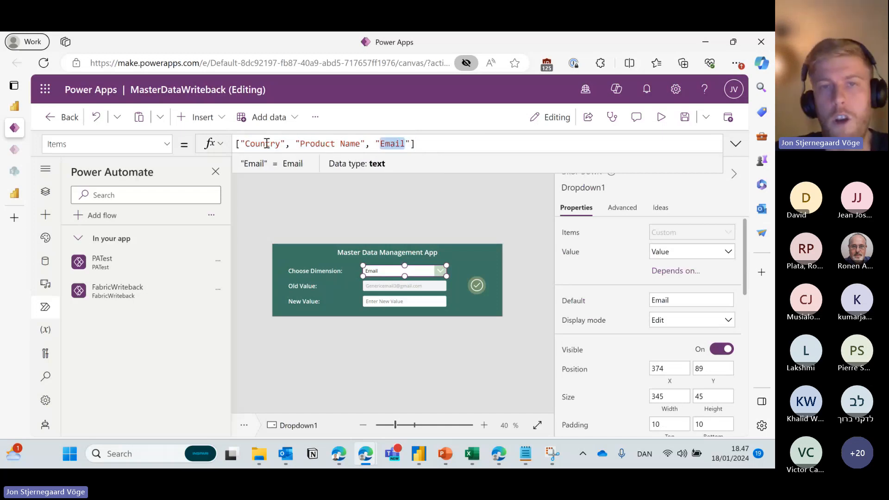
click(435, 271)
Select the Old Value field and review its DisplayMode property.
click(441, 245)
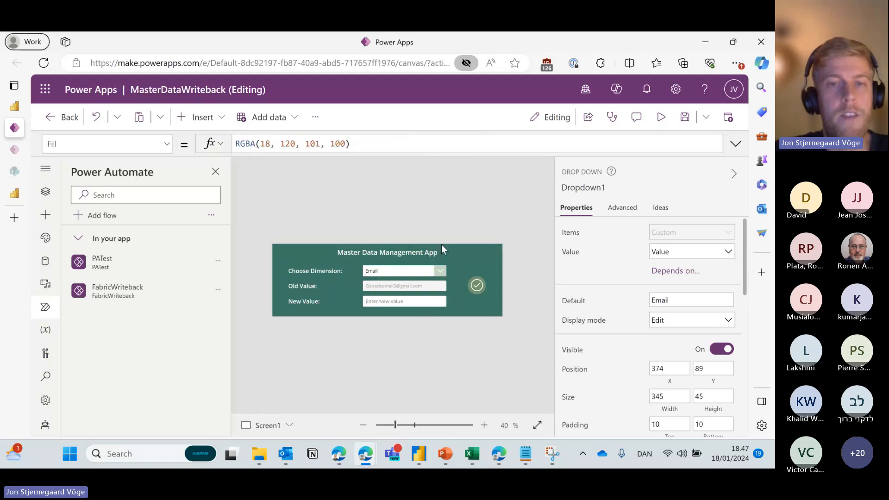
click(412, 285)
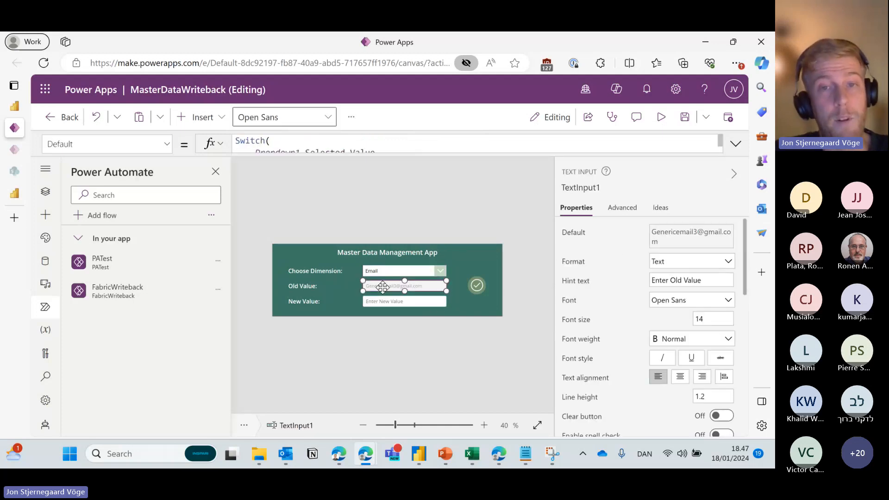
click(167, 144)
scroll(115, 307, down, 3)
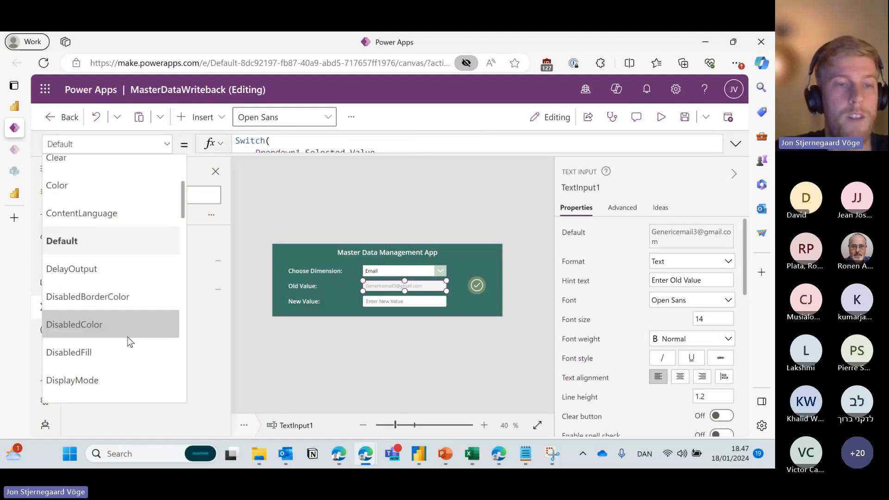
scroll(112, 337, down, 1)
click(93, 343)
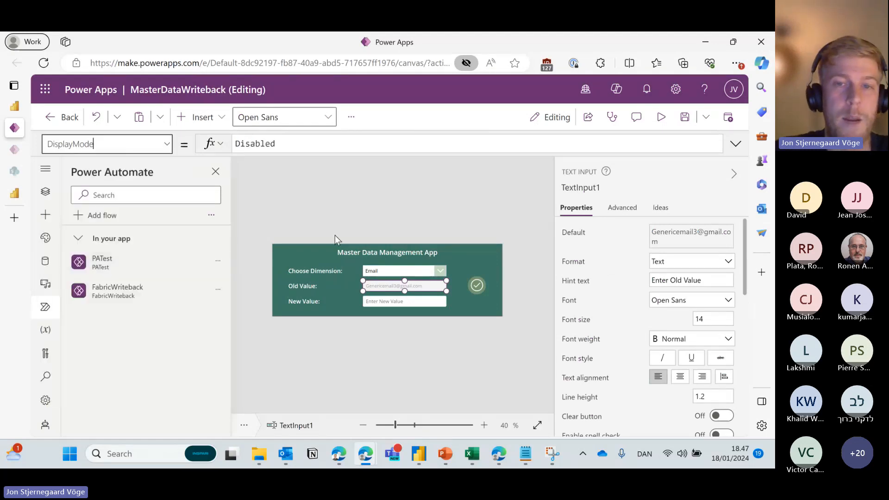
click(456, 208)
Preview the Master Data Management App, then close the preview and dismiss the tip.
click(658, 117)
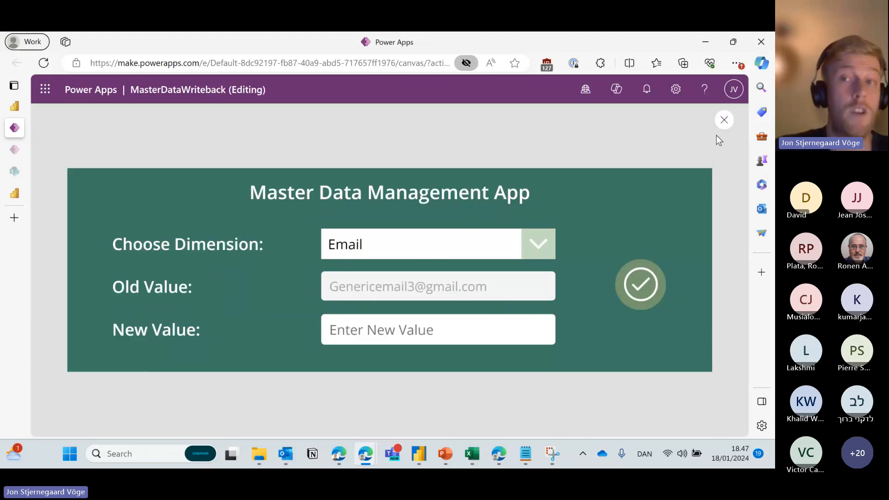
click(724, 120)
click(498, 314)
Walk through the Old Value Default formula: a Switch on Dropdown1 looking up EmailAddress or ProductName.
click(392, 287)
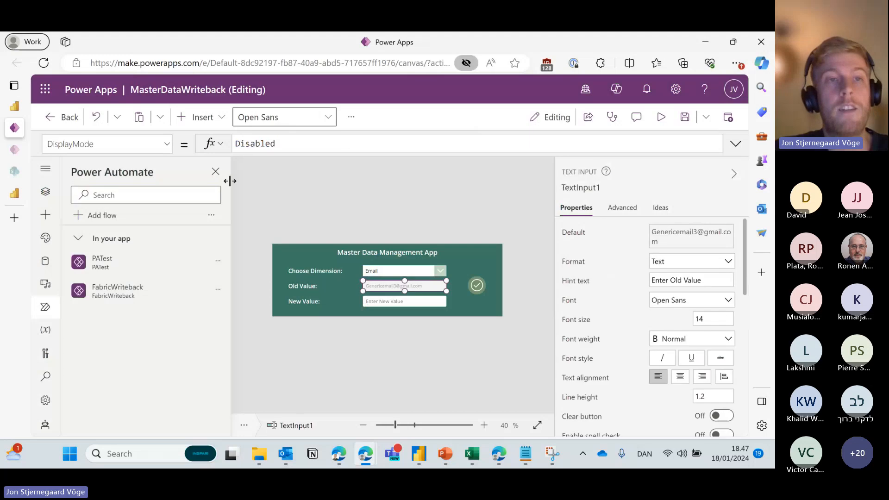
click(166, 144)
click(132, 201)
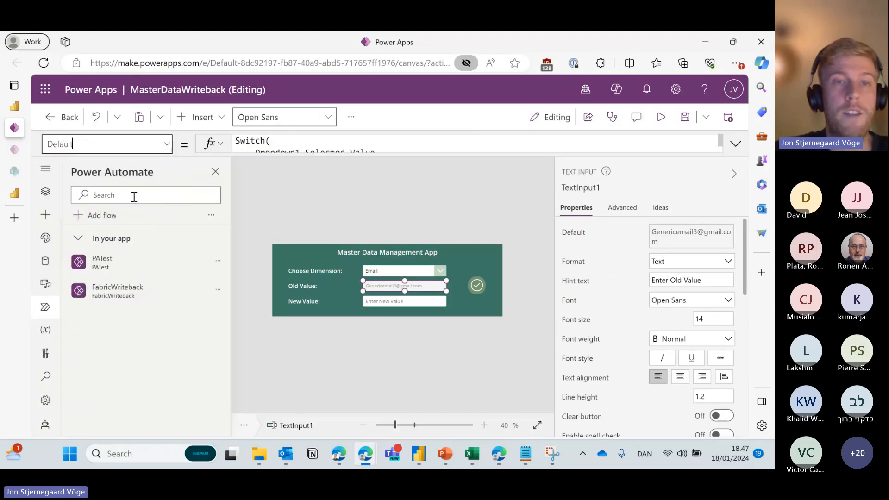
click(279, 153)
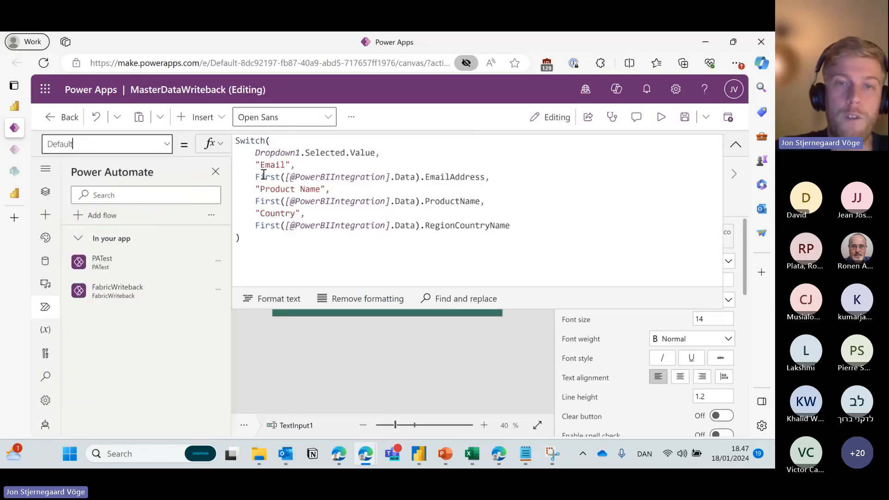
drag(256, 176, 418, 175)
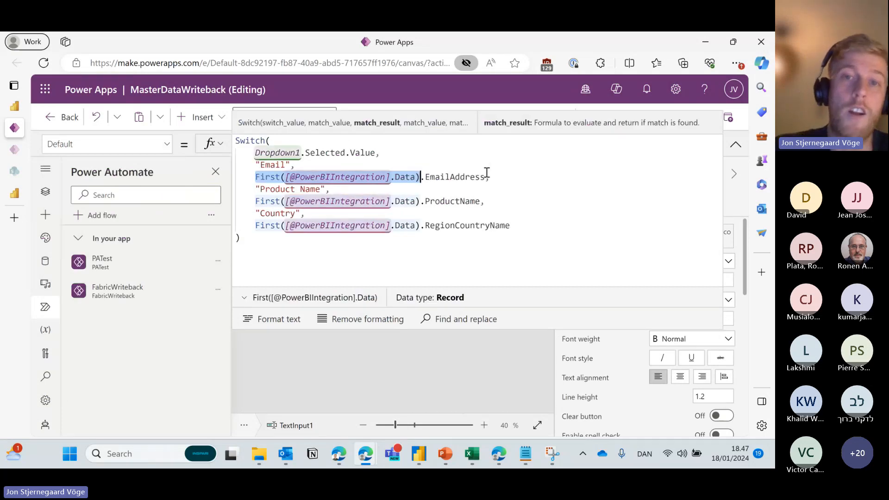
drag(485, 177, 425, 176)
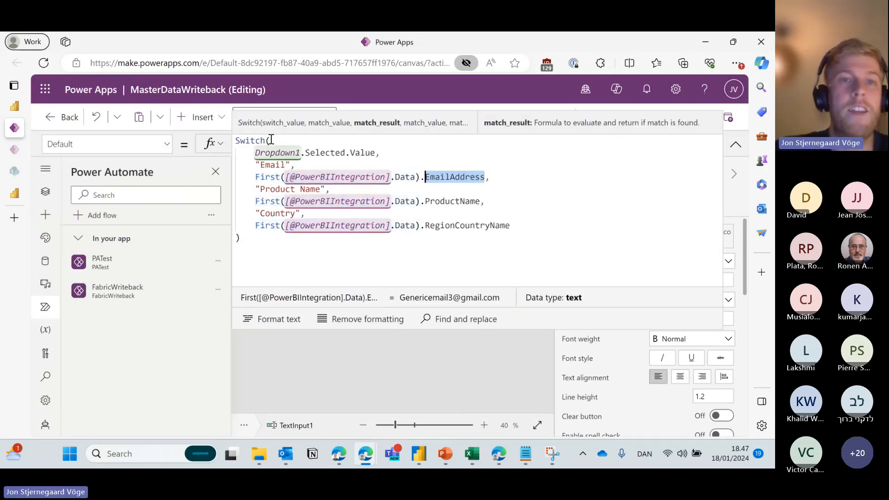
drag(271, 140, 236, 141)
click(278, 154)
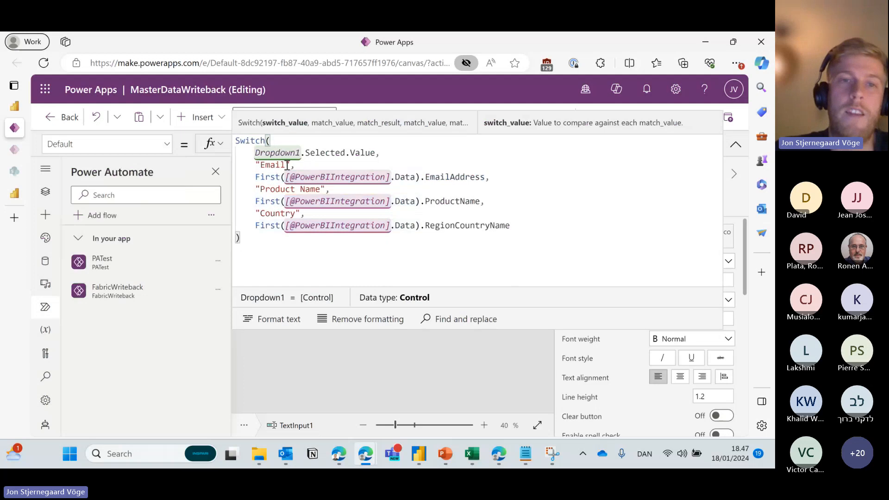
drag(289, 166, 379, 152)
drag(485, 177, 425, 177)
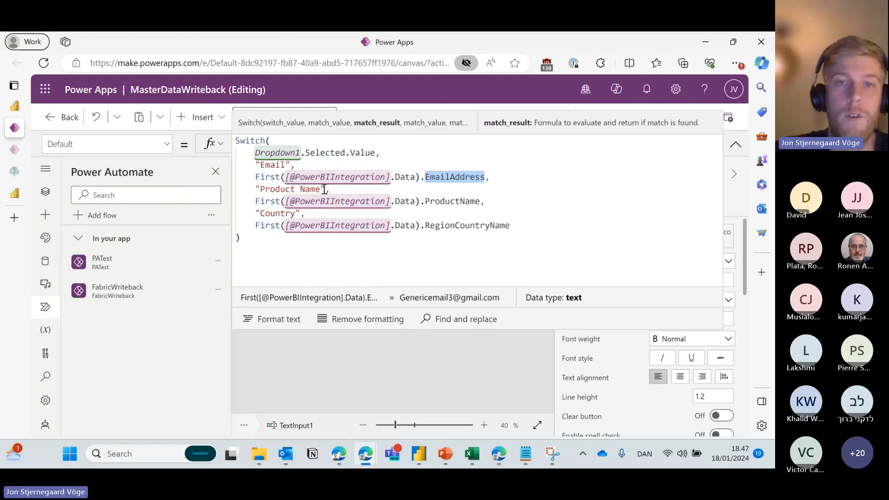
drag(320, 189, 260, 189)
drag(426, 202, 482, 194)
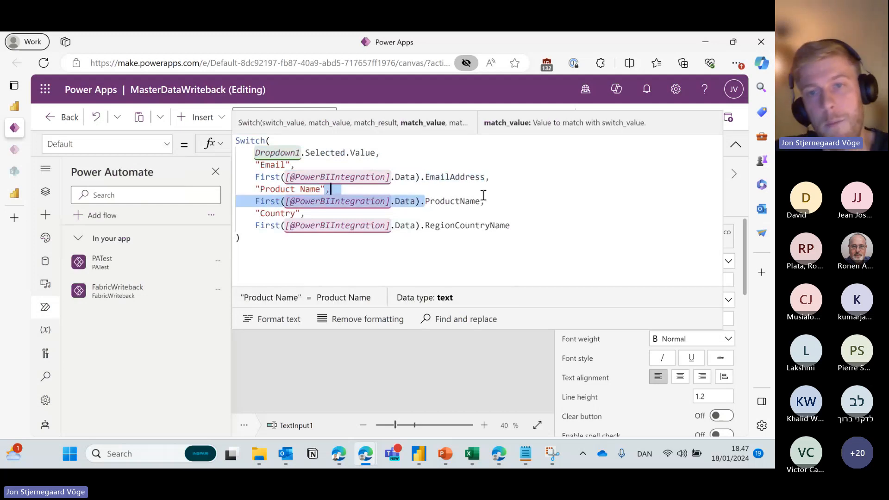
click(734, 150)
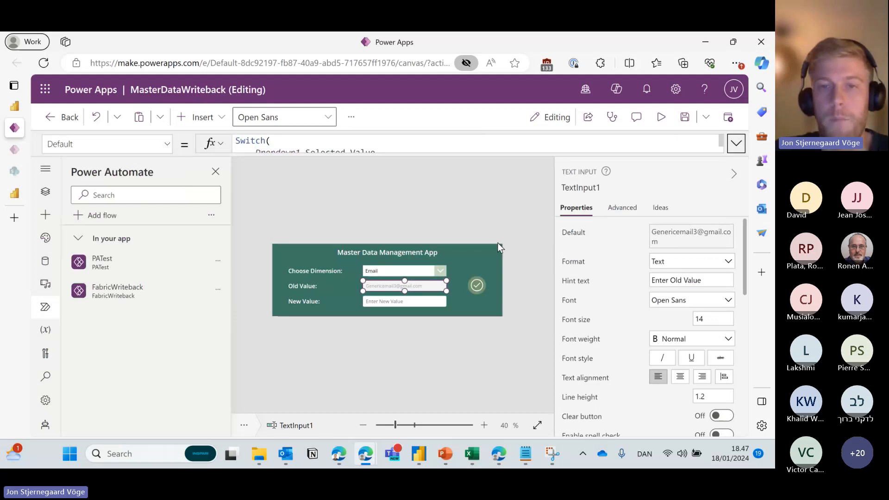
Run the app again, then select the New Value input (TextInput1_1) and check its default value.
click(661, 117)
click(409, 324)
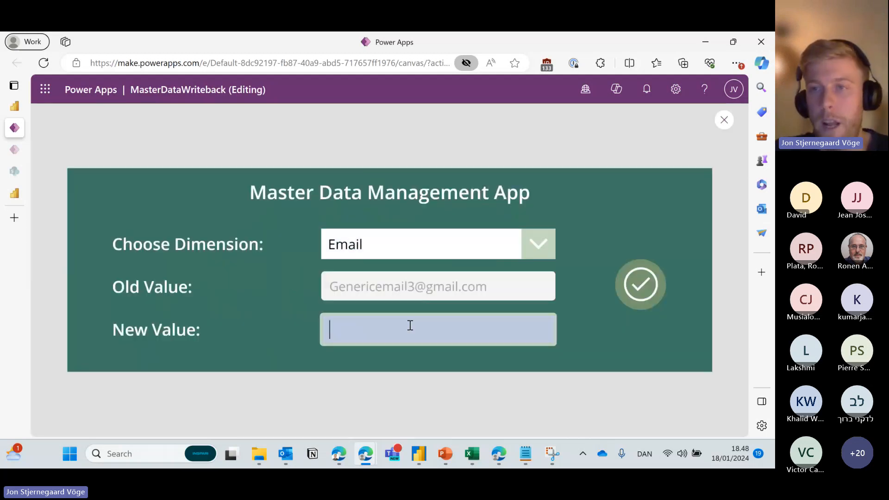
click(724, 120)
click(502, 315)
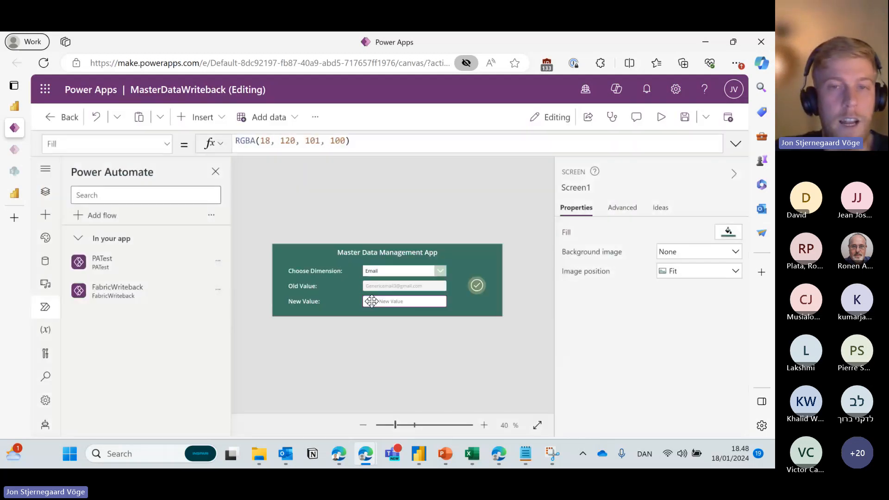
click(393, 301)
click(277, 139)
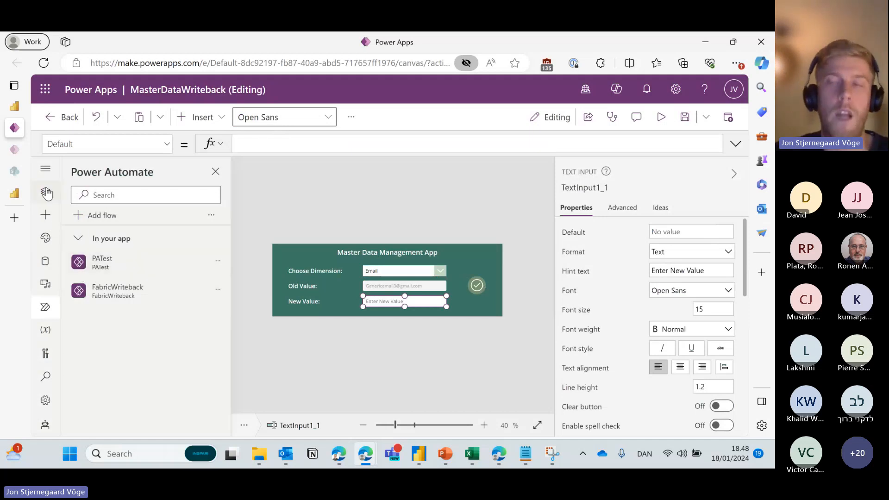
Select the check-mark Button1, expand its OnSelect formula and point out Set(ShowSpinner).
click(482, 287)
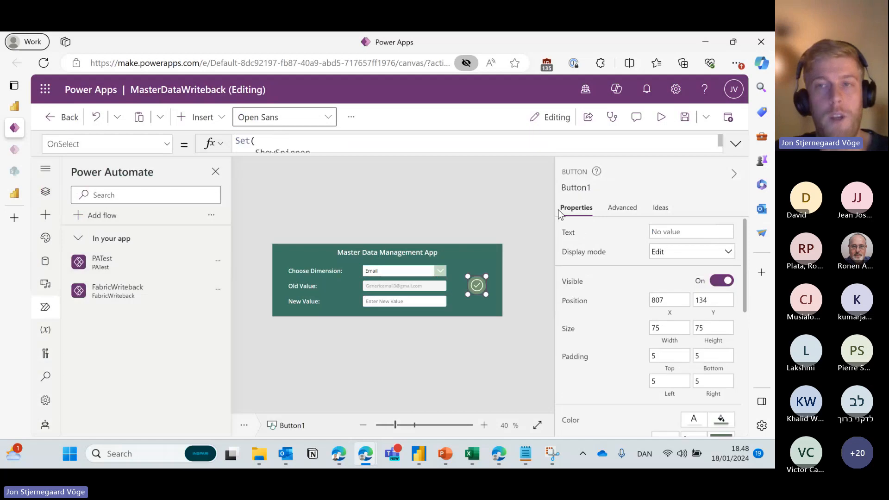
click(734, 146)
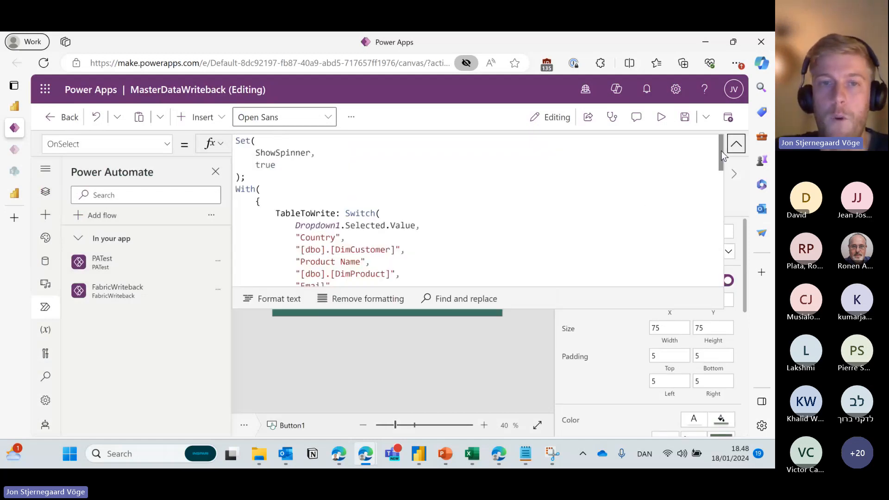
drag(721, 151, 717, 162)
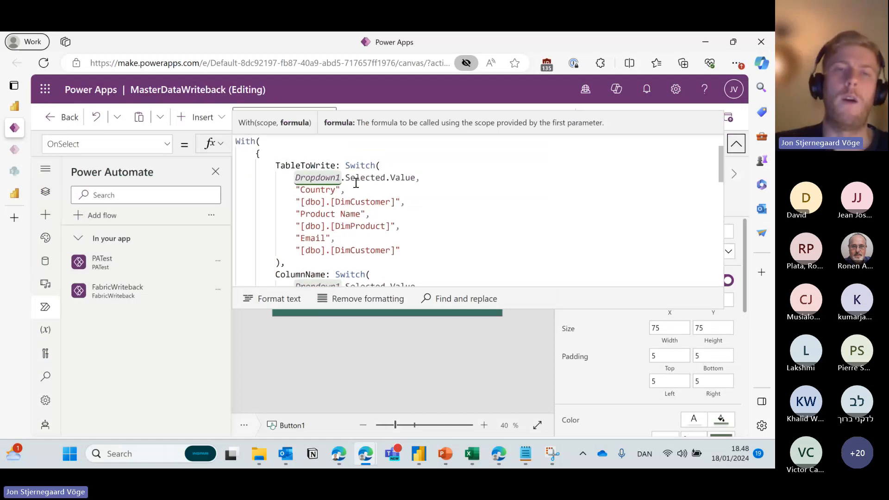
scroll(356, 183, up, 2)
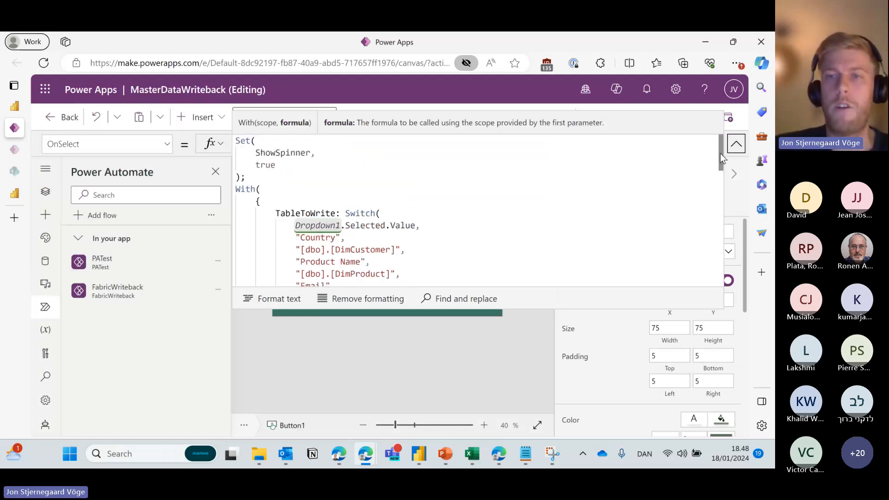
drag(721, 154, 721, 166)
scroll(466, 144, up, 2)
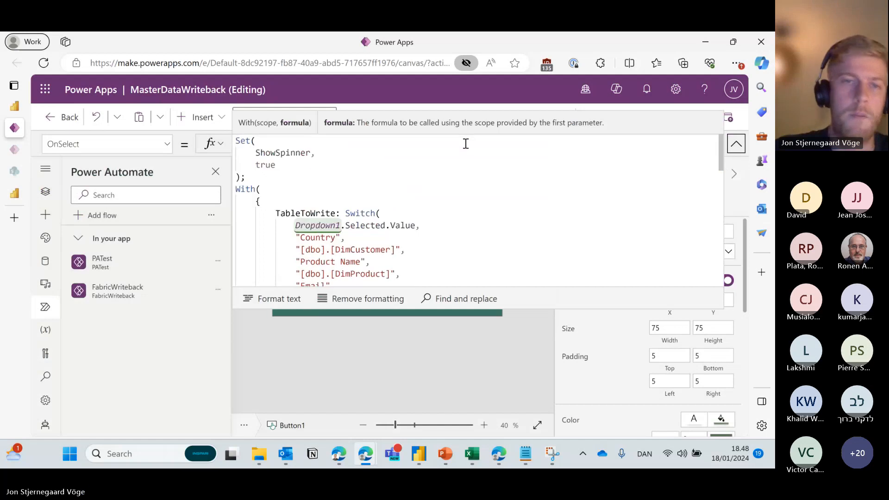
mouse_move(252, 177)
mouse_down()
mouse_move(264, 175)
mouse_move(234, 144)
mouse_up()
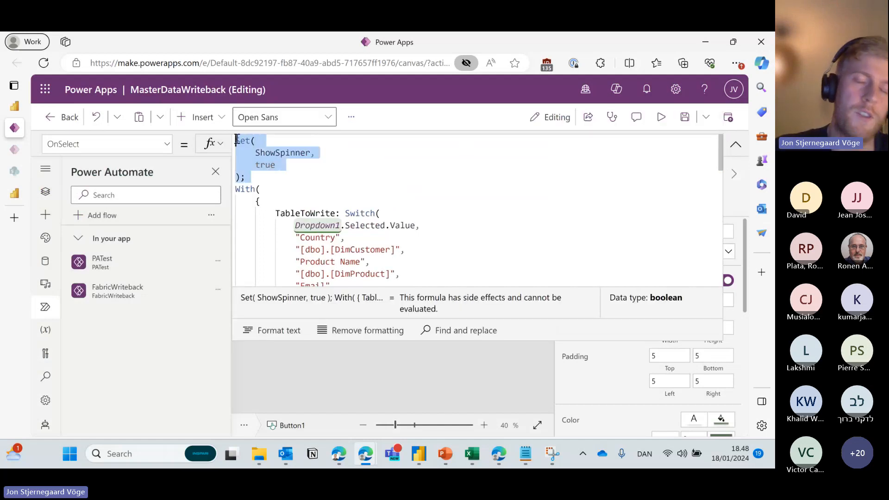
click(248, 173)
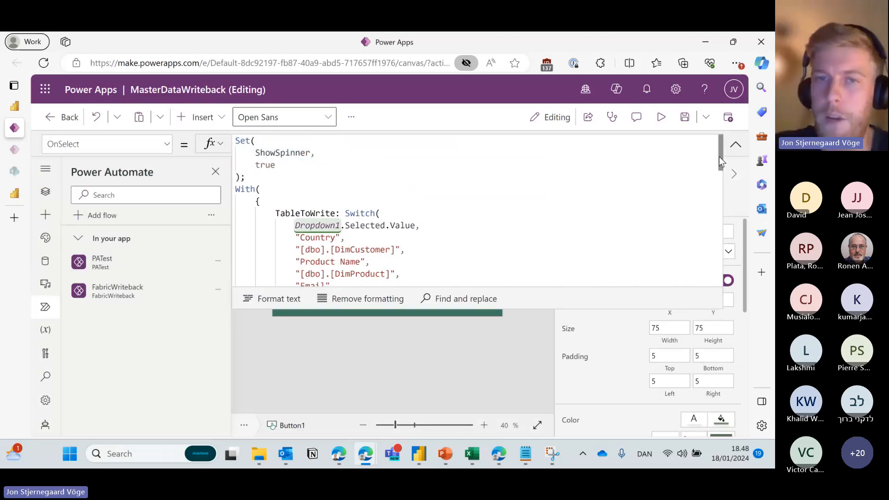
Highlight the With block's TableToWrite field and its "Country" dimension option.
scroll(719, 157, down, 2)
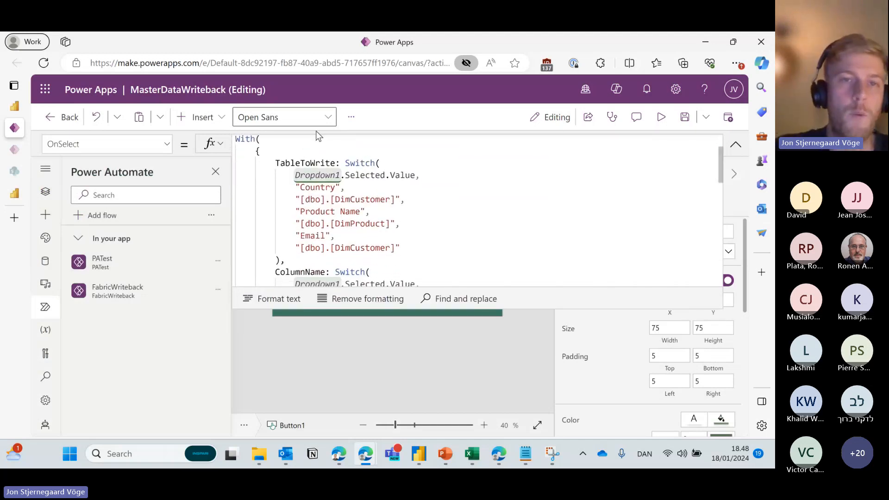
drag(261, 141, 236, 144)
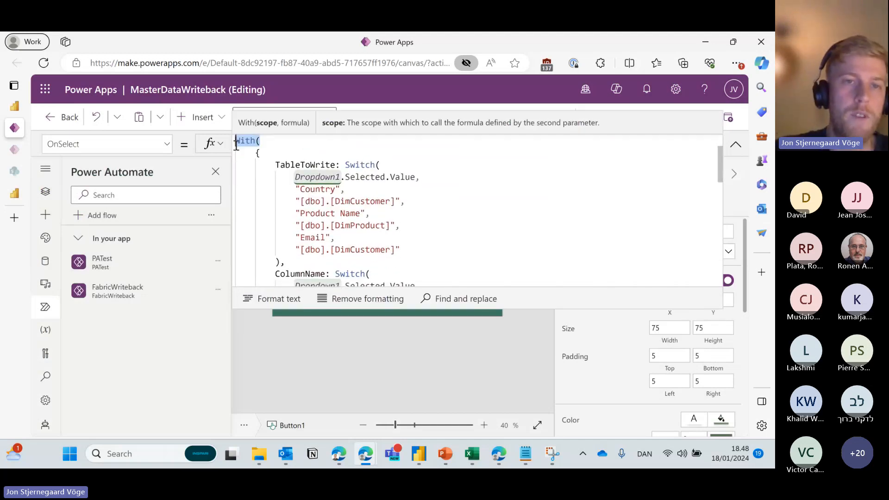
click(291, 152)
drag(335, 164, 276, 165)
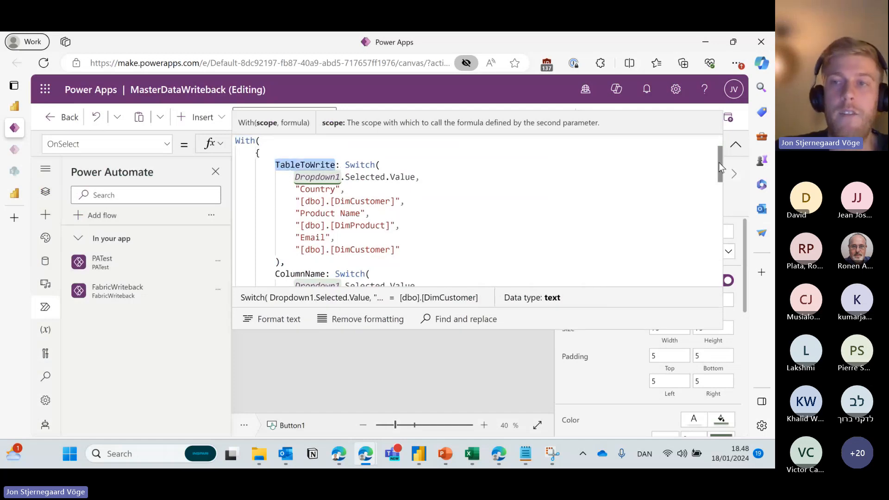
click(330, 165)
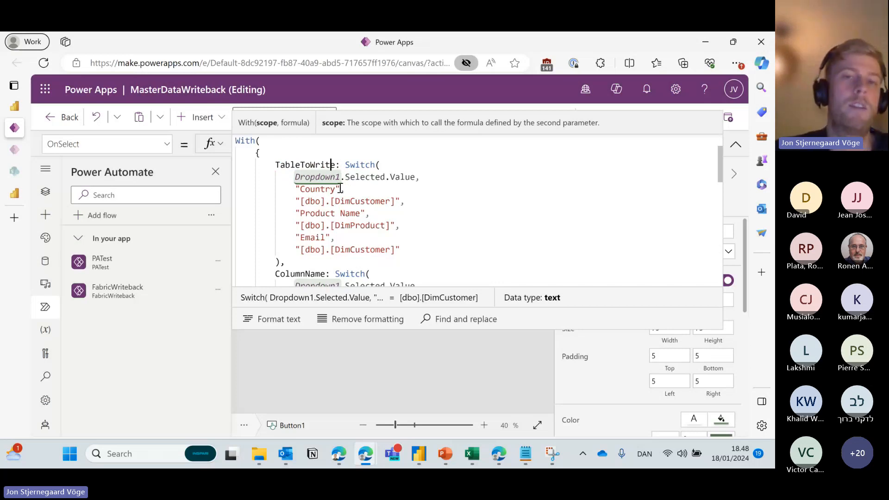
drag(341, 189, 397, 201)
click(341, 189)
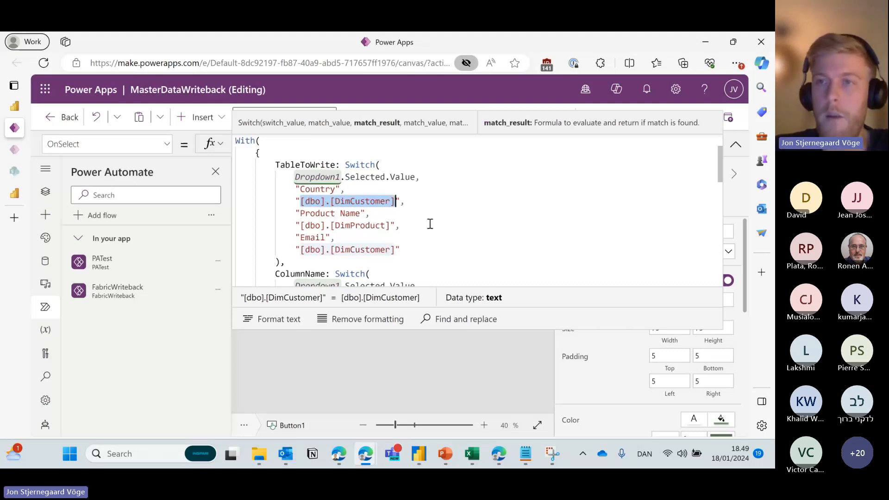
Trace the ColumnName mappings for Country, Email, Product Name and OldValue from TextInput1.Text.
drag(719, 156, 721, 182)
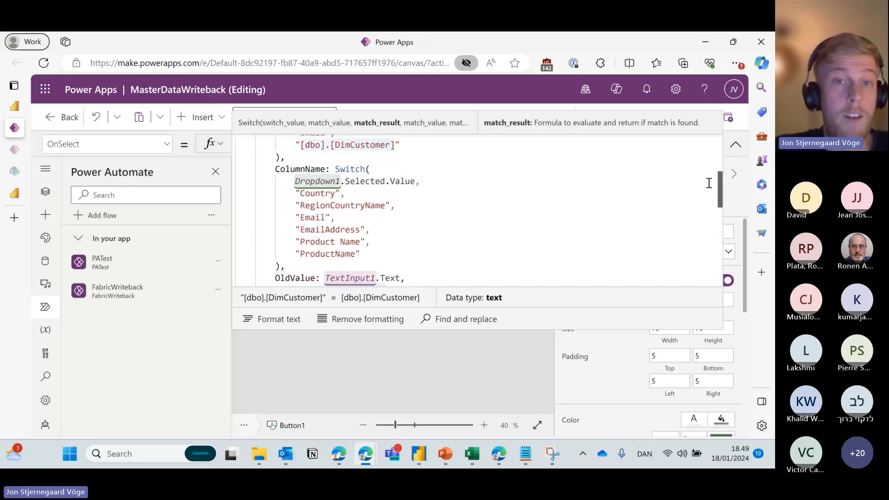
click(317, 170)
drag(296, 193, 345, 195)
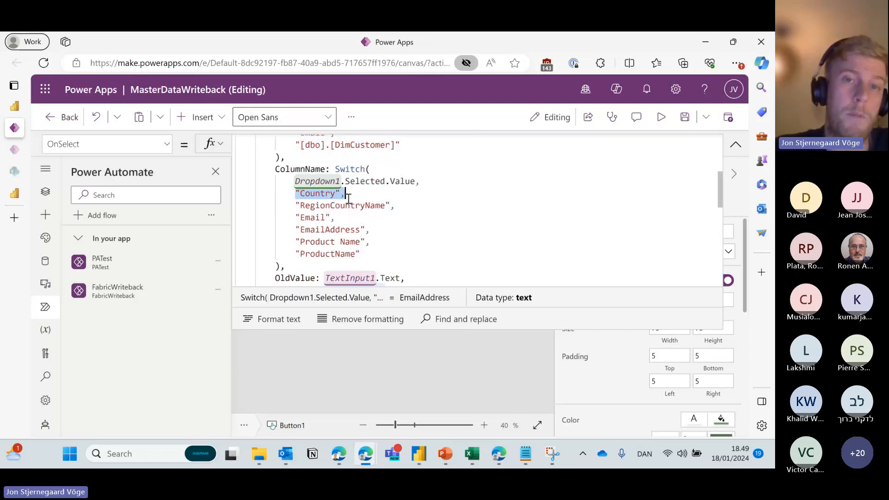
drag(296, 218, 337, 217)
drag(296, 241, 383, 246)
drag(721, 187, 721, 202)
drag(271, 218, 320, 218)
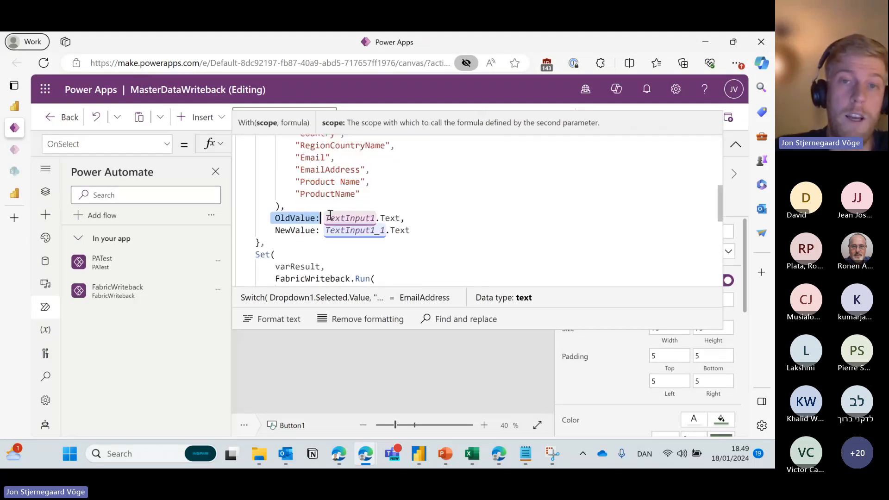
drag(404, 218, 275, 232)
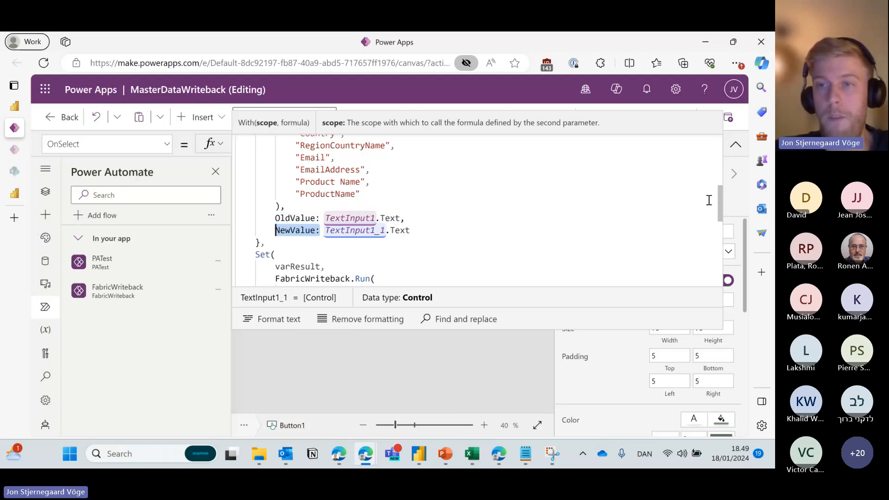
Scroll to NewValue from TextInput1_1.Text, then collapse the formula bar.
scroll(717, 203, down, 1)
scroll(717, 204, down, 3)
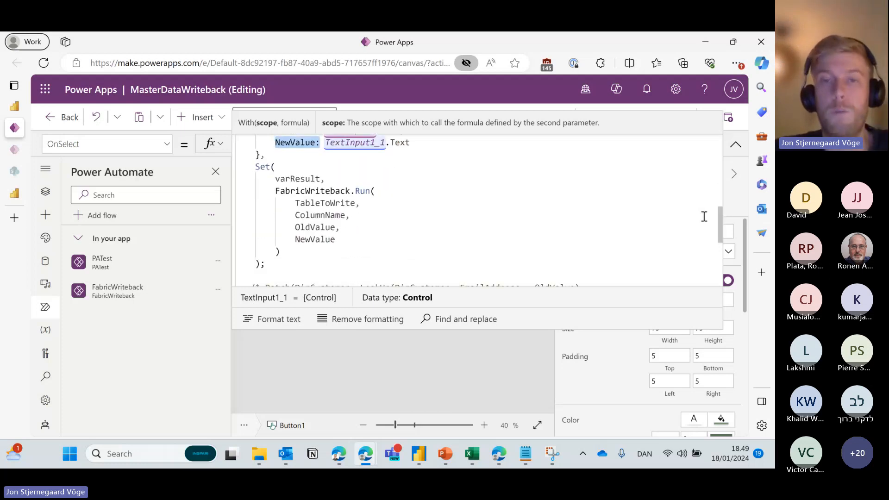
click(735, 145)
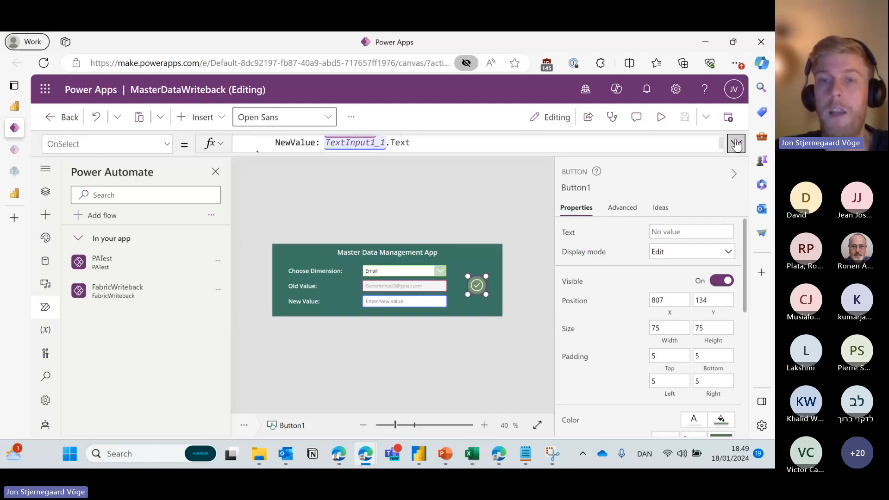
click(735, 144)
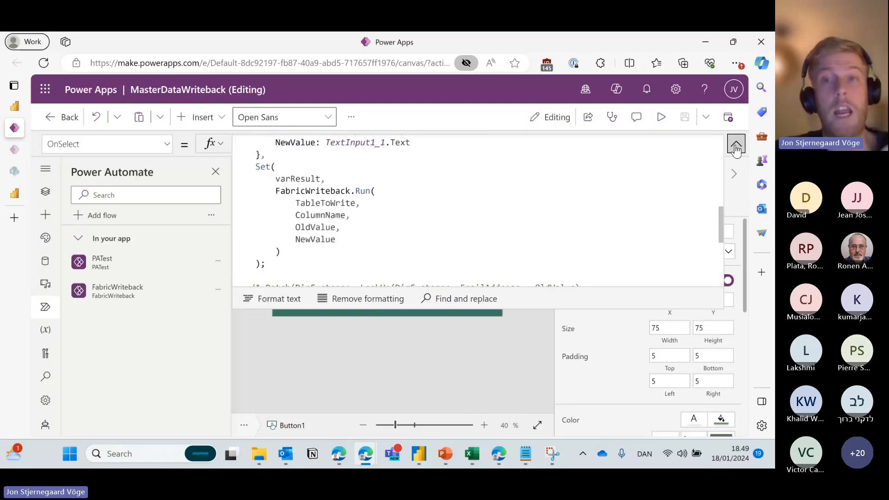
click(736, 144)
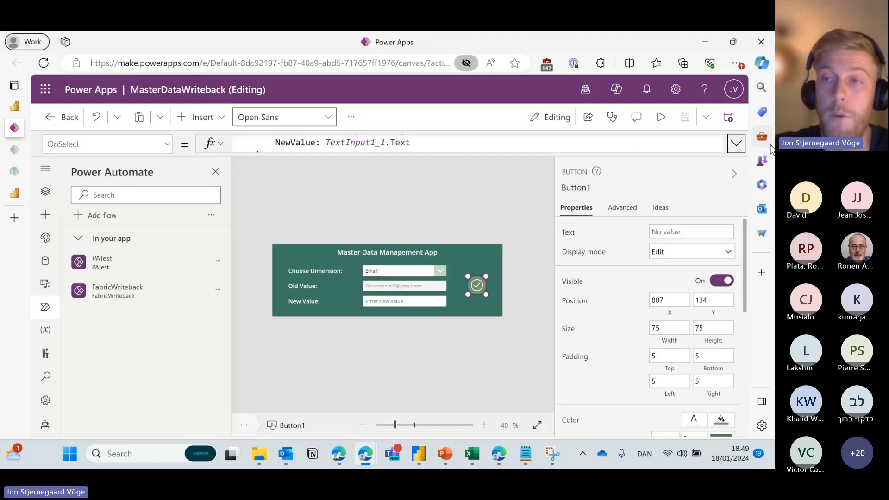
Expand the OnSelect formula and highlight the FabricWriteback.Run call with its four arguments.
click(736, 143)
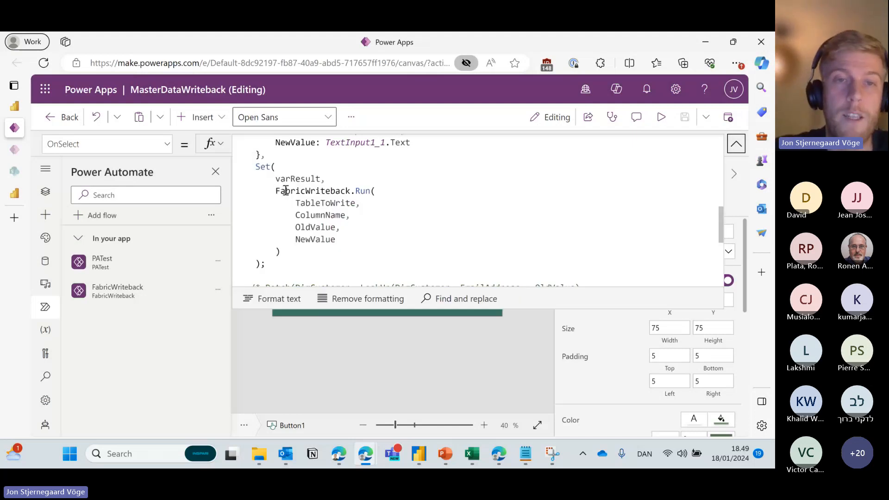
drag(290, 255, 275, 190)
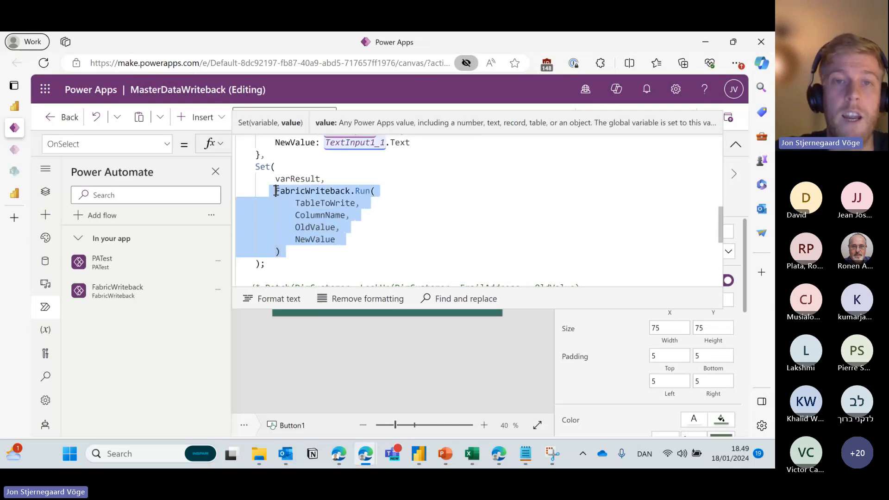
click(276, 190)
double_click(277, 190)
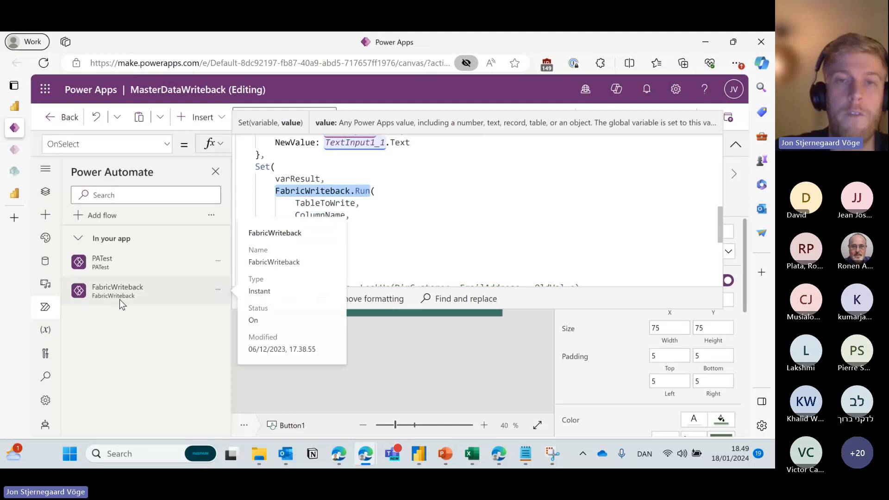
click(401, 192)
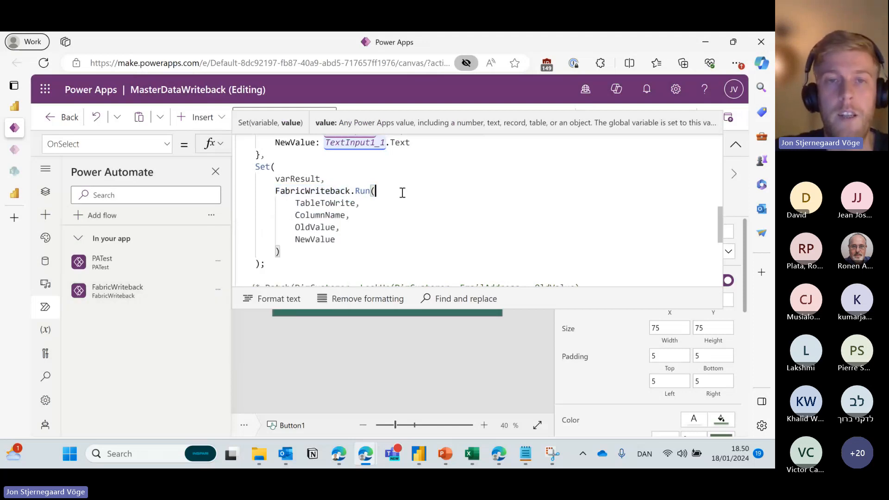
drag(377, 191, 377, 227)
click(375, 239)
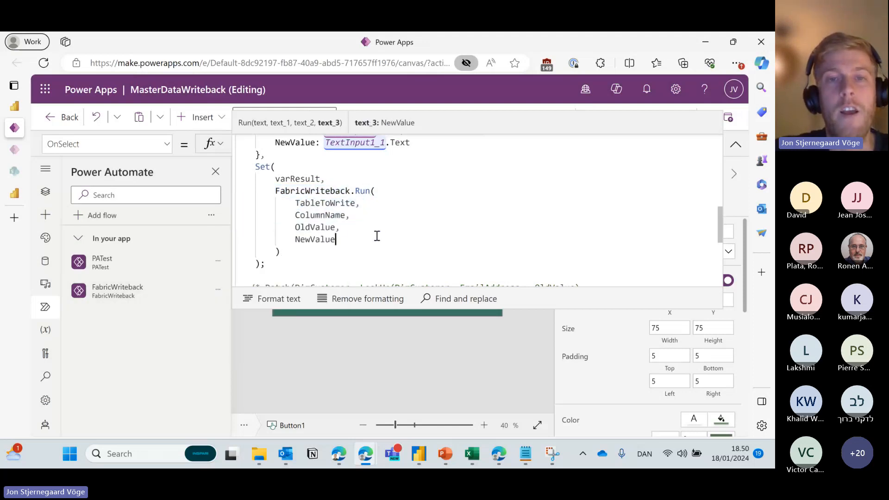
drag(296, 204, 342, 240)
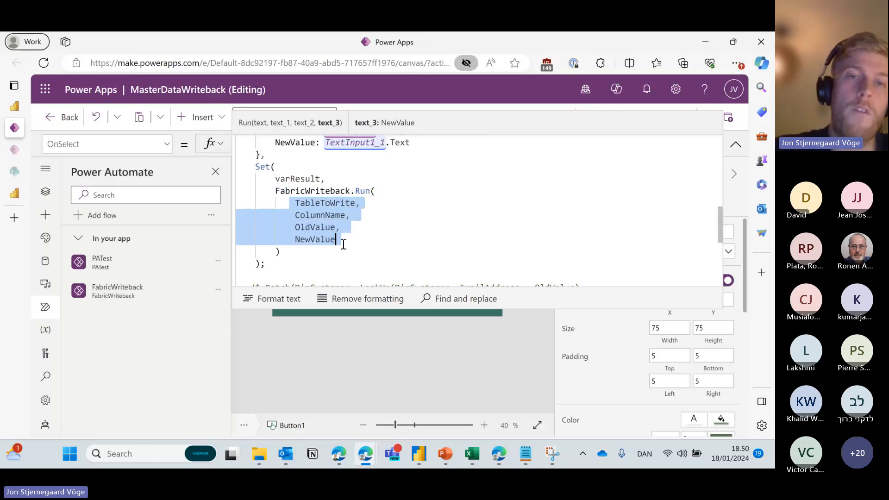
scroll(337, 229, up, 3)
scroll(337, 228, up, 1)
scroll(338, 228, down, 4)
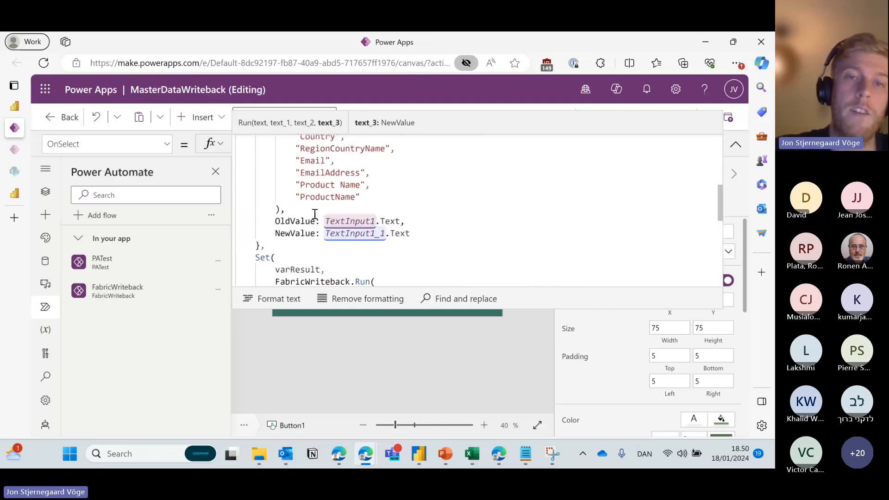
click(333, 237)
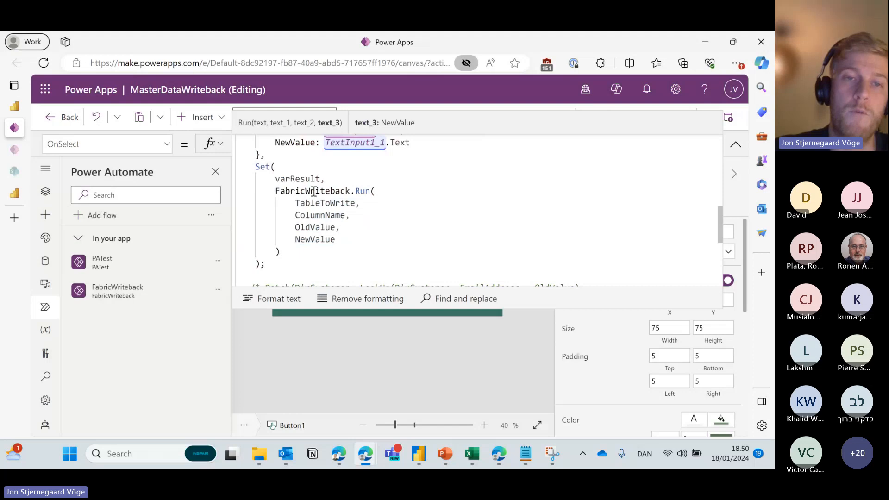
Check ColumnName parameter help and varResult holding the Run result, then open FabricWriteback's options.
drag(276, 191, 350, 191)
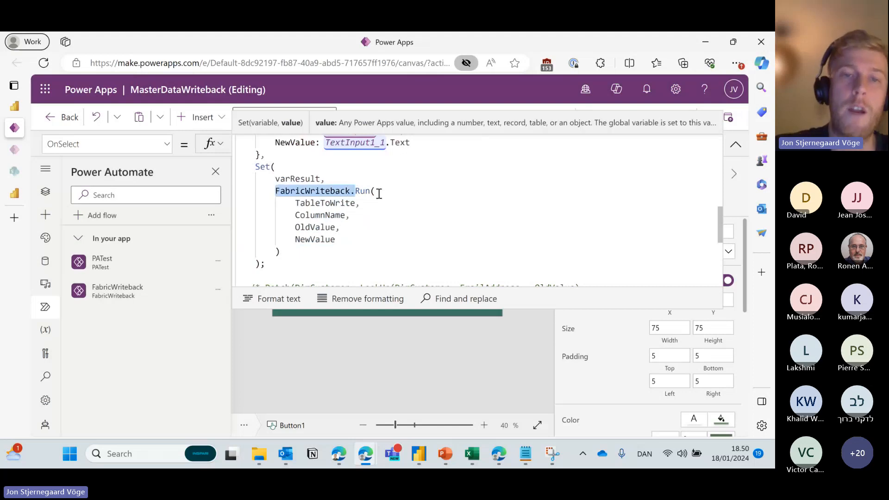
mouse_move(345, 250)
mouse_down()
mouse_move(296, 203)
mouse_move(308, 192)
mouse_move(332, 239)
mouse_move(301, 255)
mouse_up()
click(310, 215)
drag(320, 178, 276, 179)
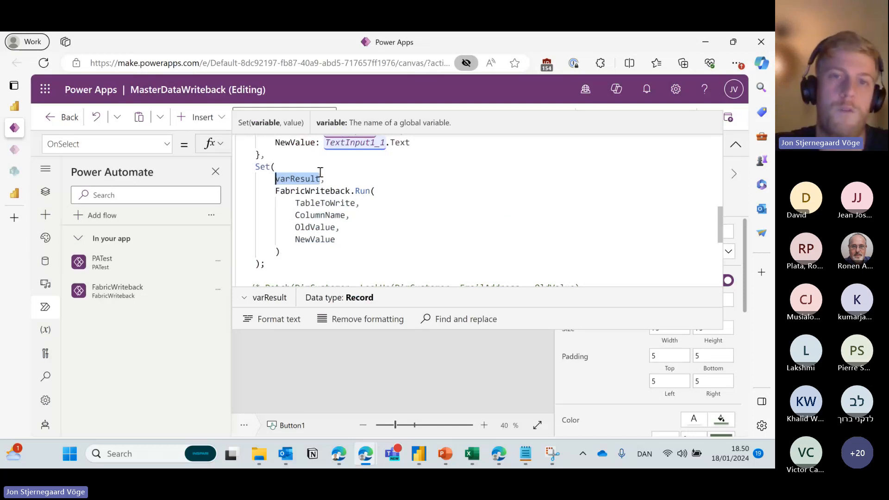
mouse_move(352, 242)
mouse_down()
mouse_move(295, 203)
mouse_move(375, 191)
mouse_up()
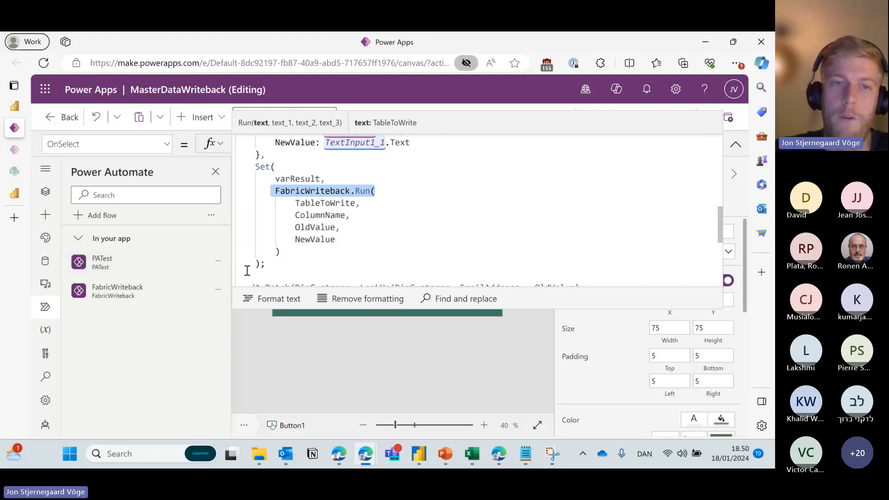
click(216, 293)
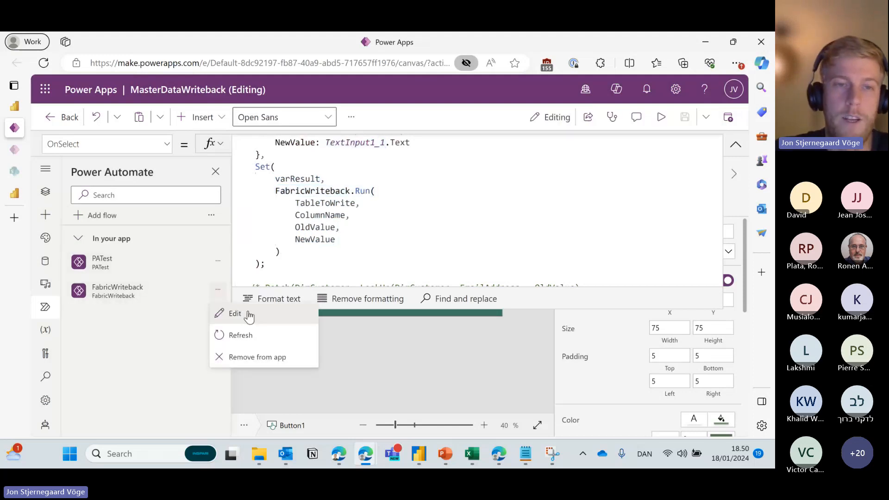
Edit FabricWriteback and view the trigger's TableToWrite, ColumnName, OldValue and NewValue inputs.
click(248, 311)
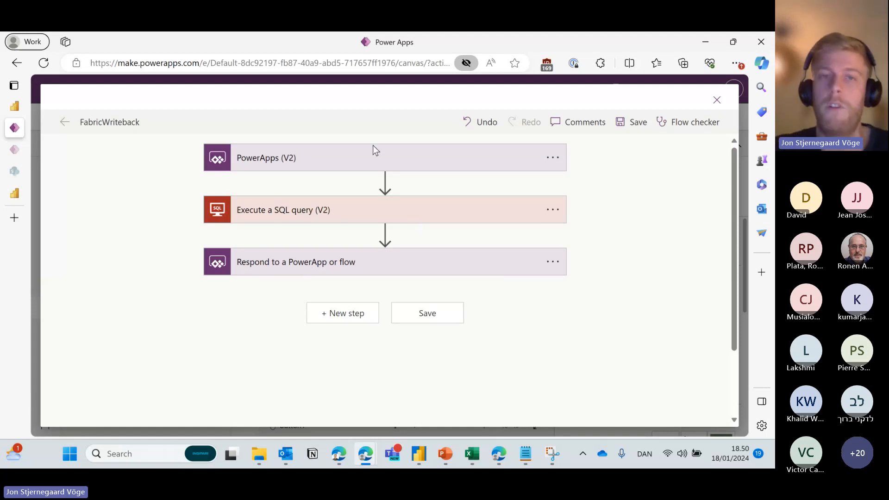
click(387, 169)
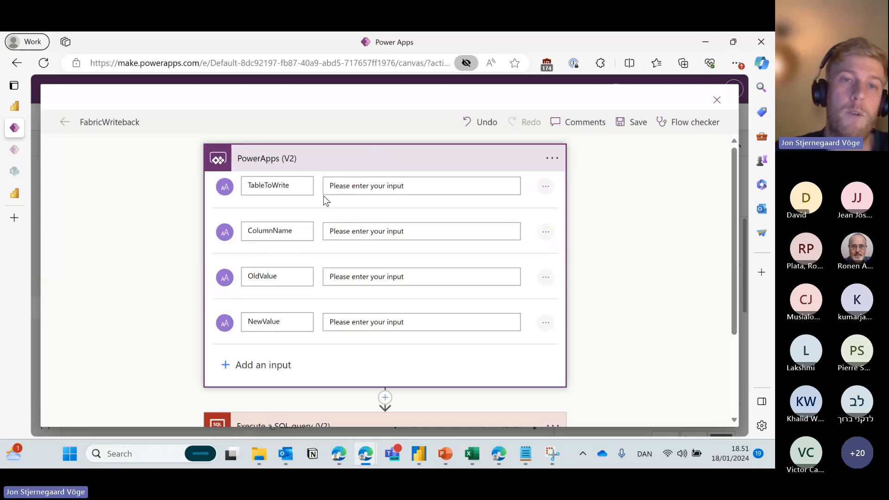
scroll(324, 199, down, 1)
scroll(327, 198, up, 1)
click(328, 159)
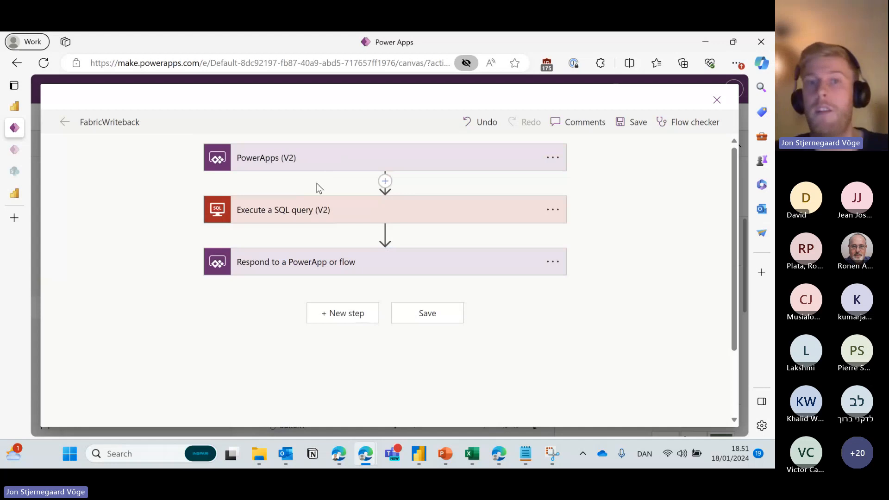
Expand Execute a SQL query (V2) and review its UPDATE/SET/WHERE query using TableToWrite.
click(342, 217)
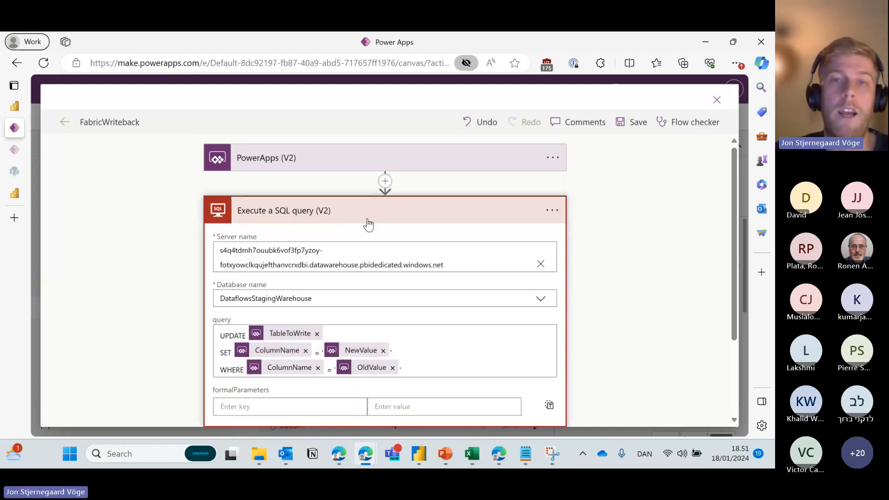
scroll(380, 226, down, 1)
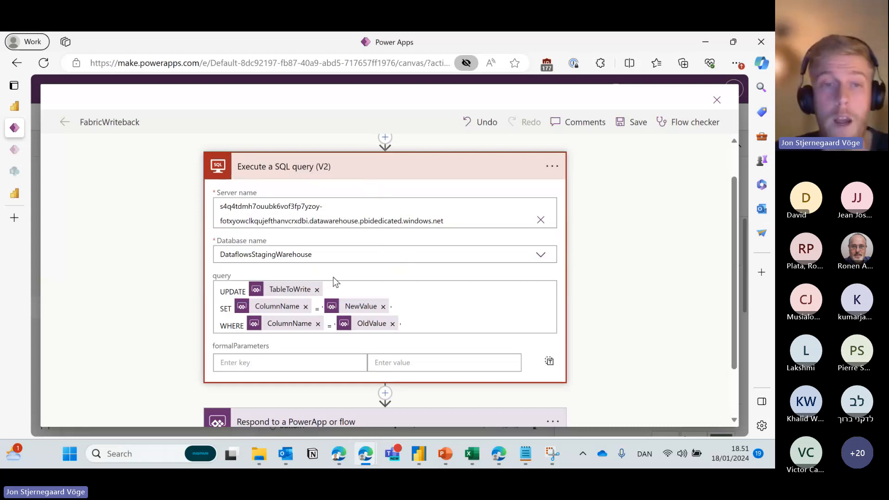
scroll(416, 280, down, 1)
drag(437, 282, 219, 245)
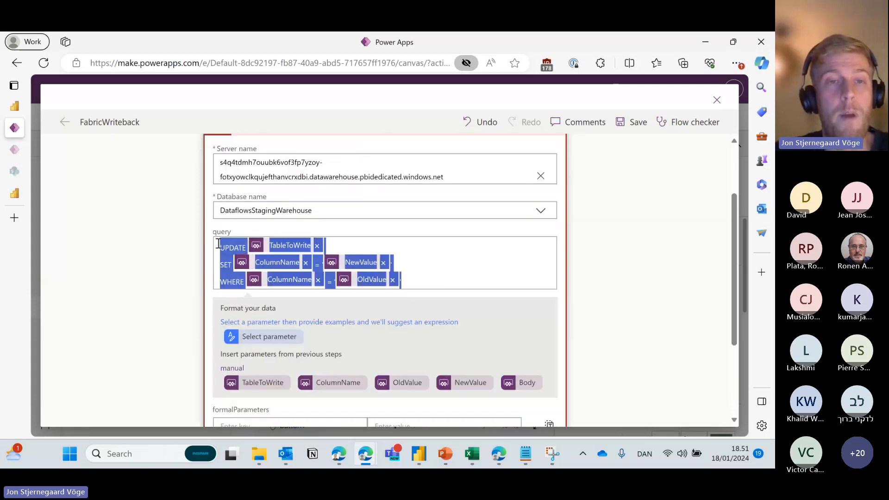
click(220, 248)
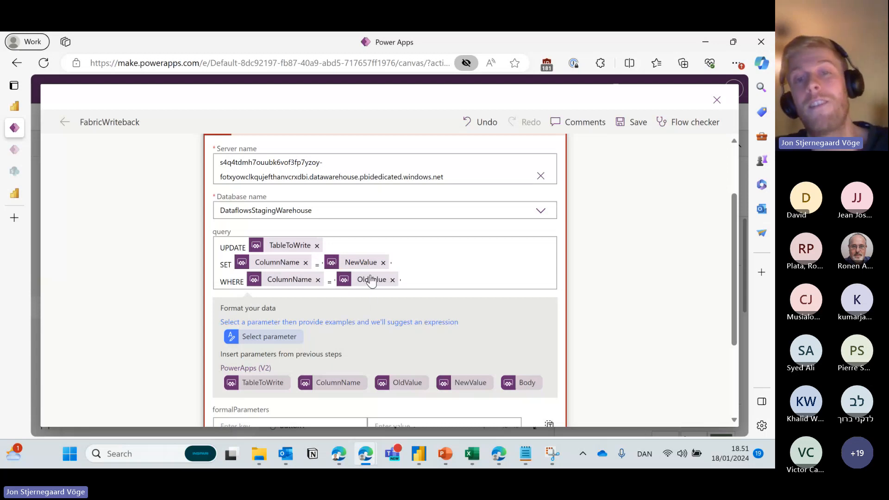
click(337, 246)
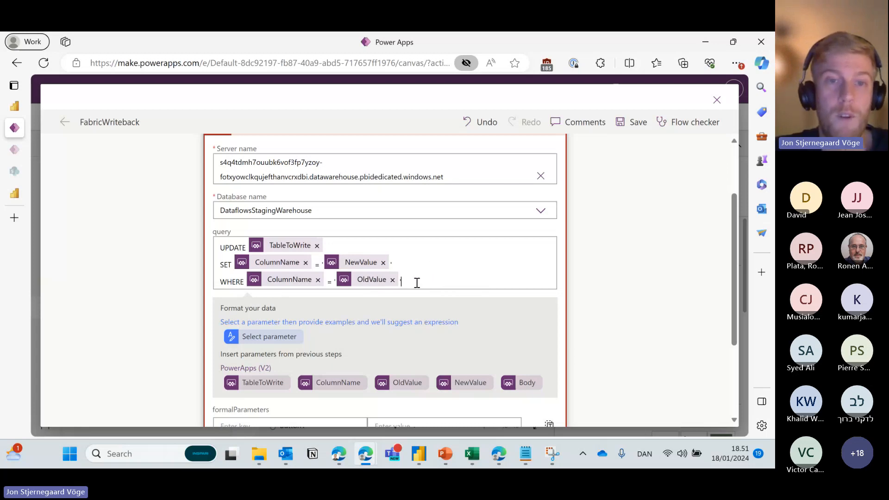
drag(416, 282, 221, 246)
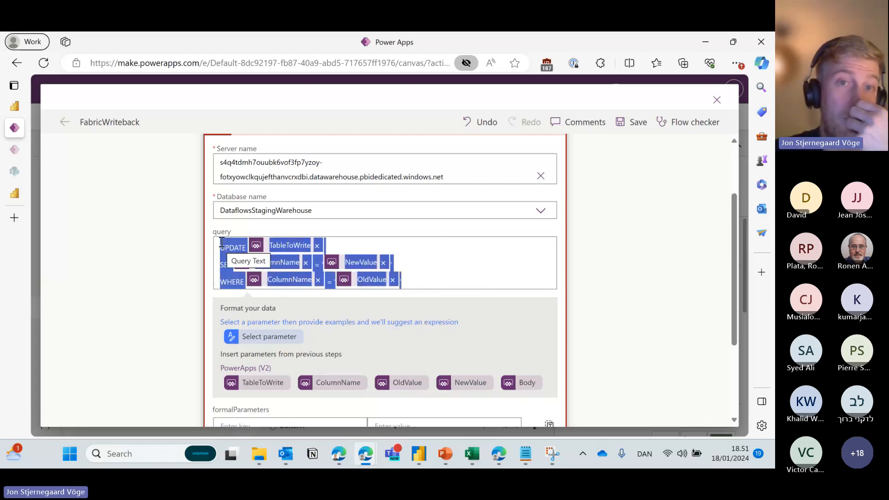
click(423, 256)
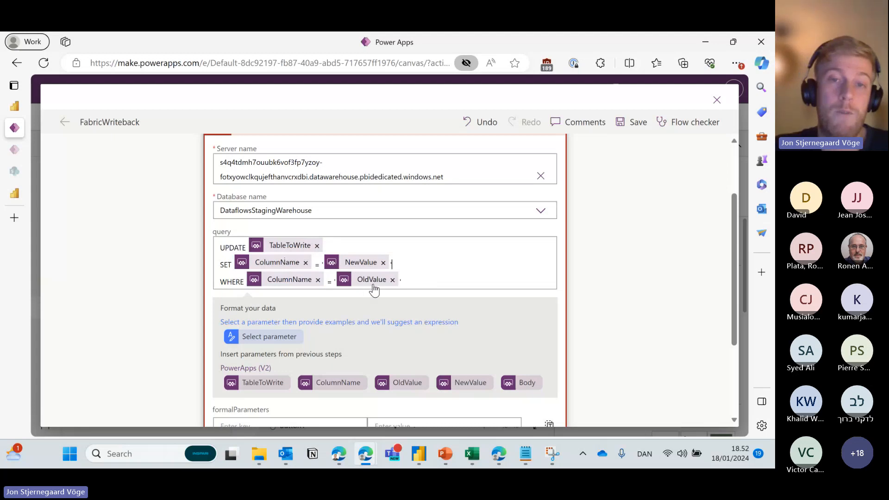
Expand Respond to a PowerApp or flow and check its success output of Yes.
scroll(409, 252, down, 2)
scroll(373, 344, down, 1)
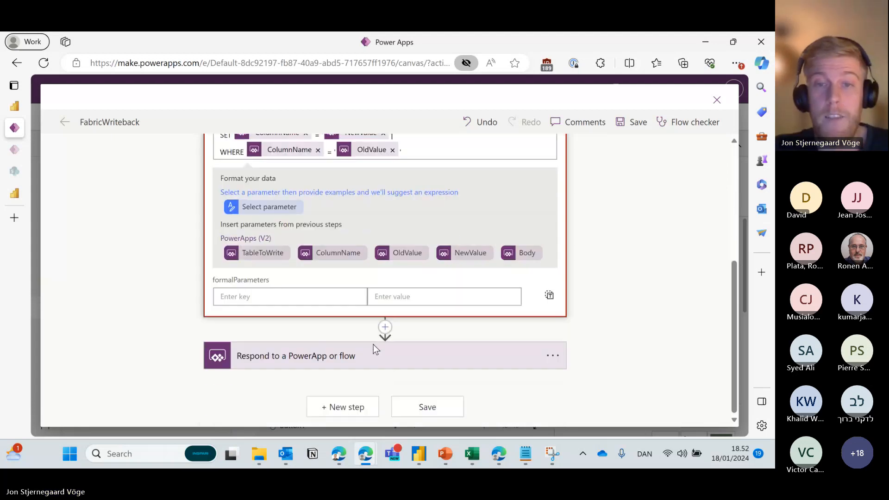
click(373, 348)
scroll(363, 328, down, 2)
scroll(363, 328, down, 1)
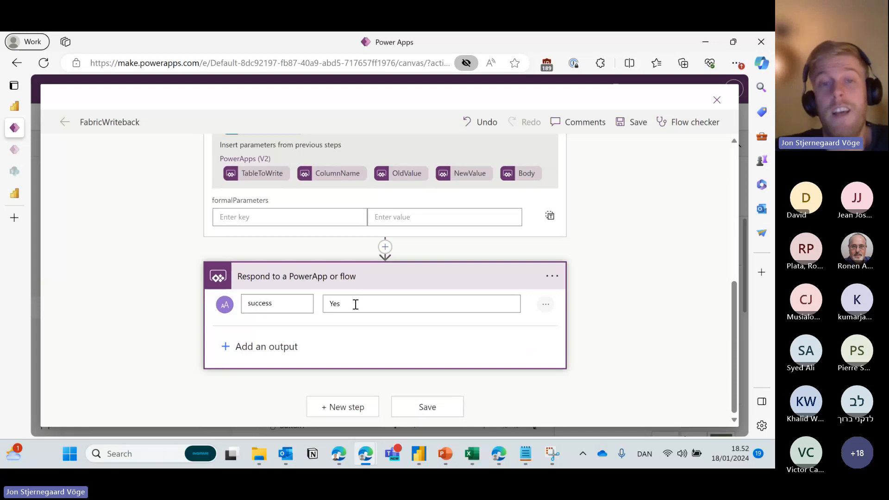
drag(289, 304, 247, 303)
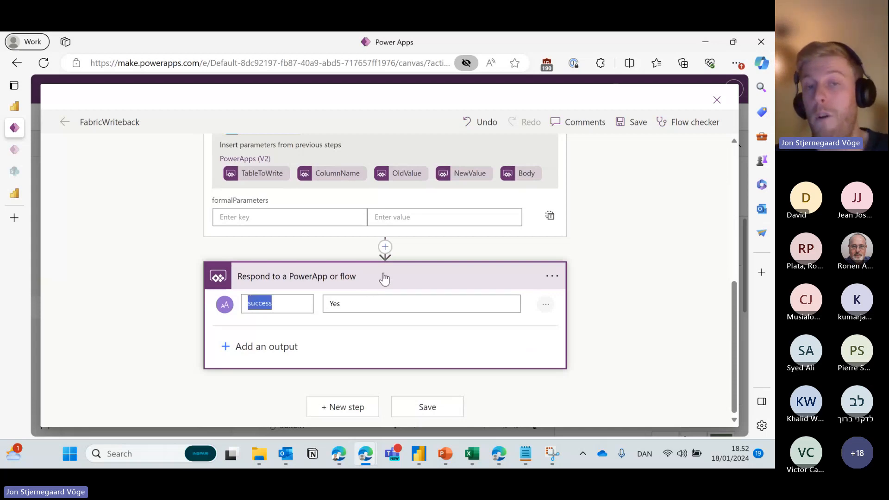
Close the flow, note PowerBIIntegration.Refresh() in the formula, and go to the Fabric Demo Report.
click(720, 103)
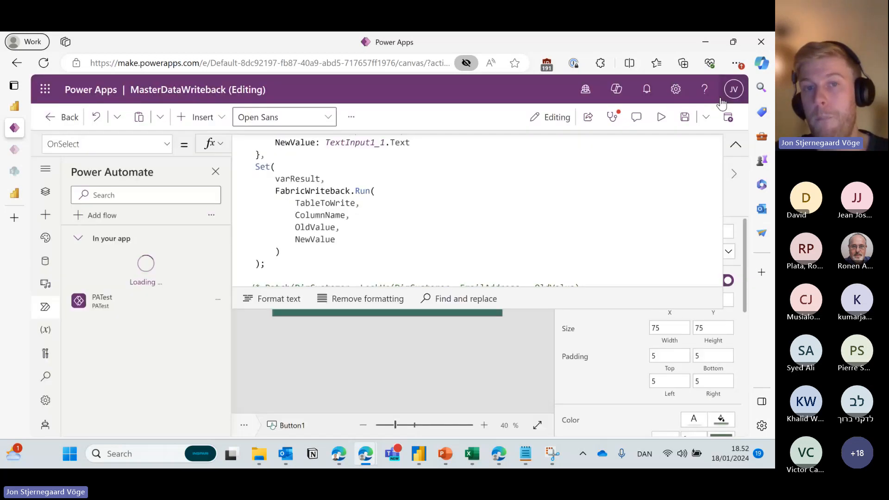
scroll(612, 226, down, 3)
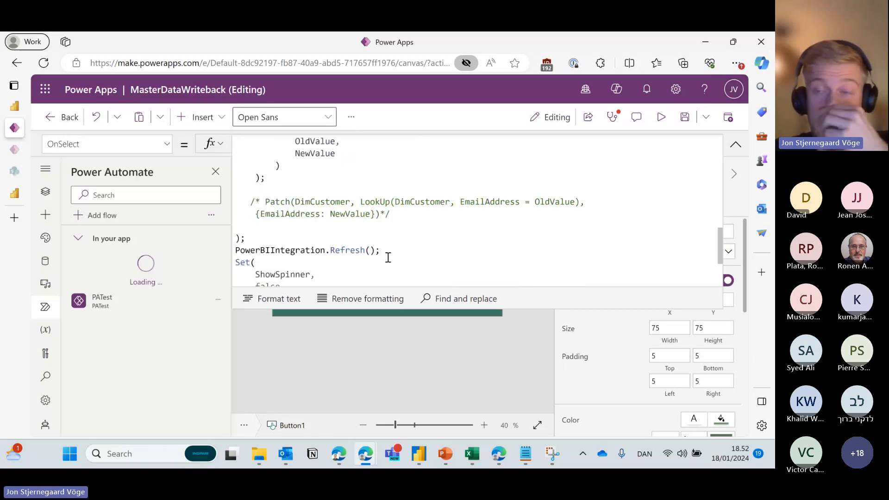
drag(388, 250, 237, 252)
click(740, 150)
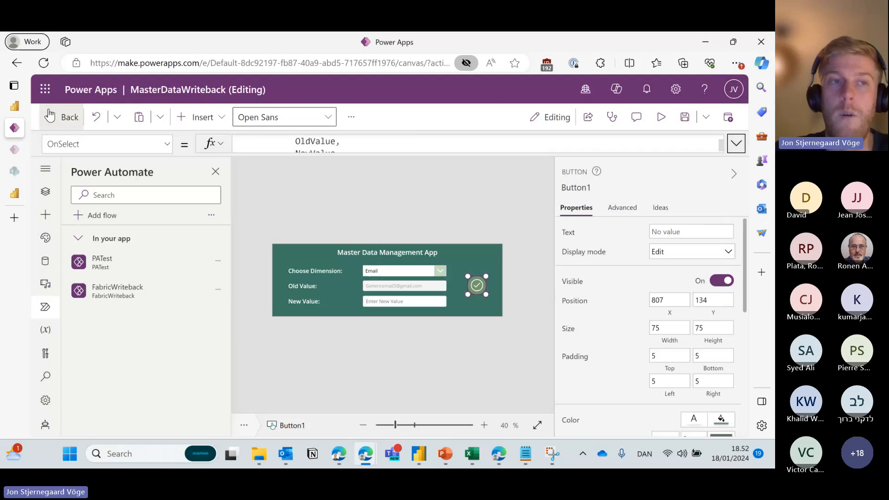
click(14, 107)
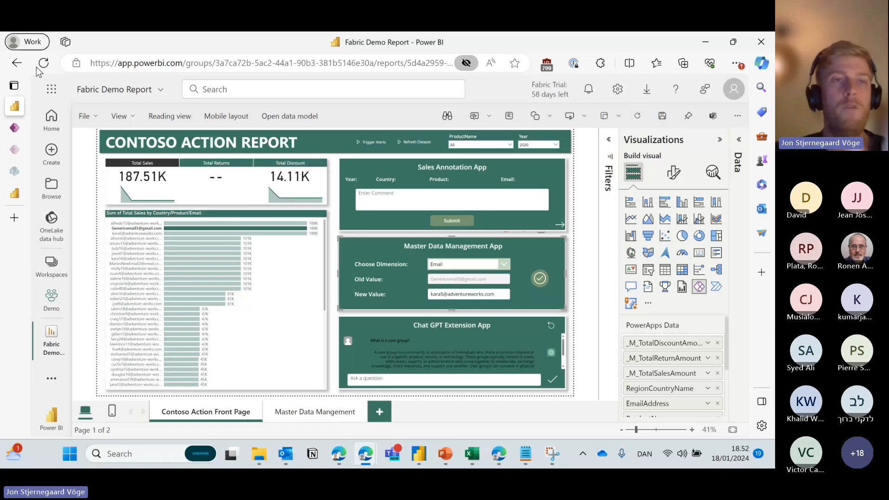
Select the report's web address, then deselect the embedded Master Data Management App visual.
click(88, 66)
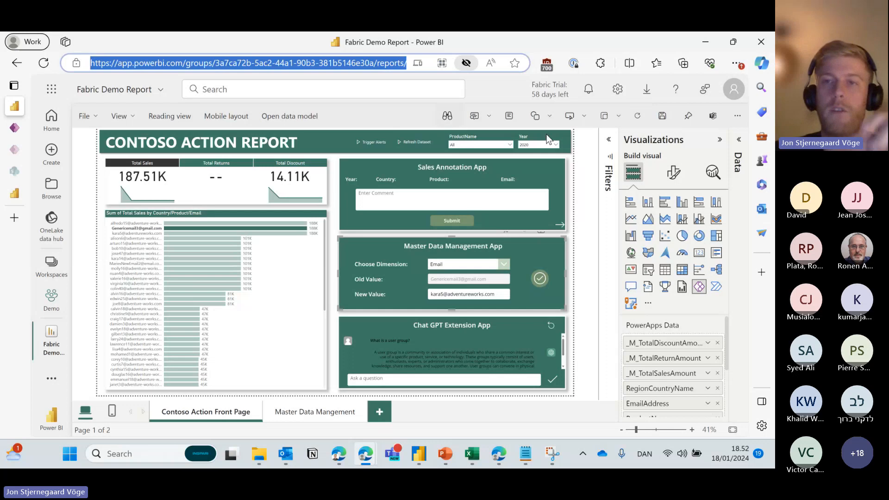
click(593, 150)
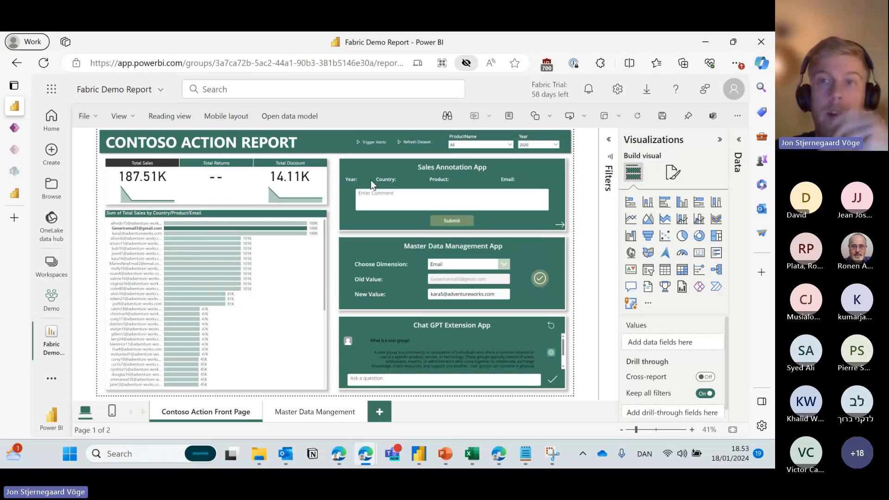
Back in Power Apps, select PowerBIIntegration, Screen1 and then Button1 via the tree view.
mouse_move(16, 131)
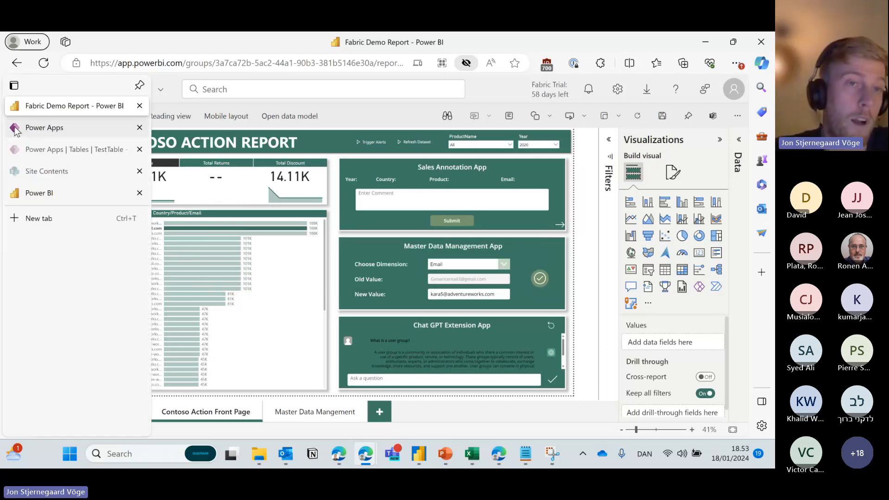
click(73, 129)
click(45, 191)
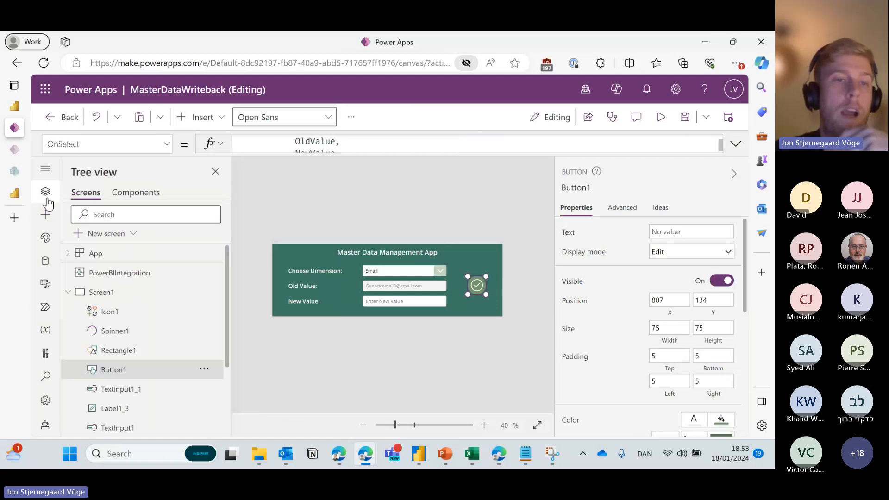
click(127, 277)
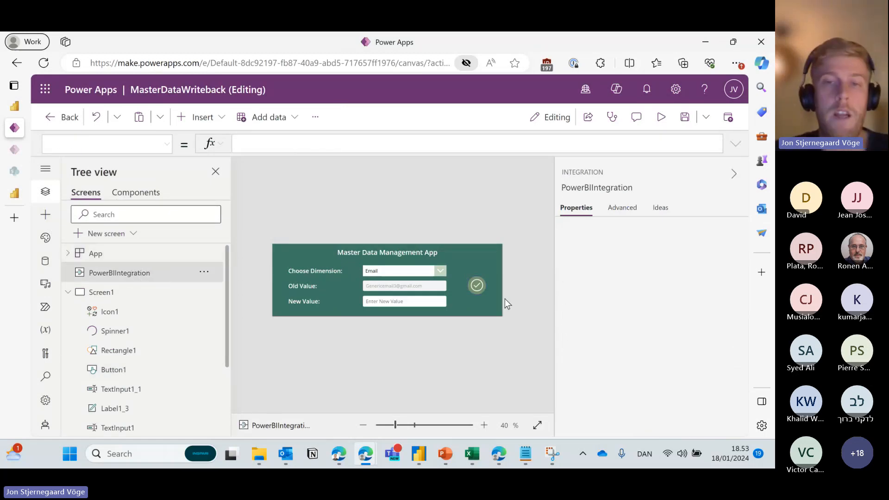
click(479, 286)
click(523, 264)
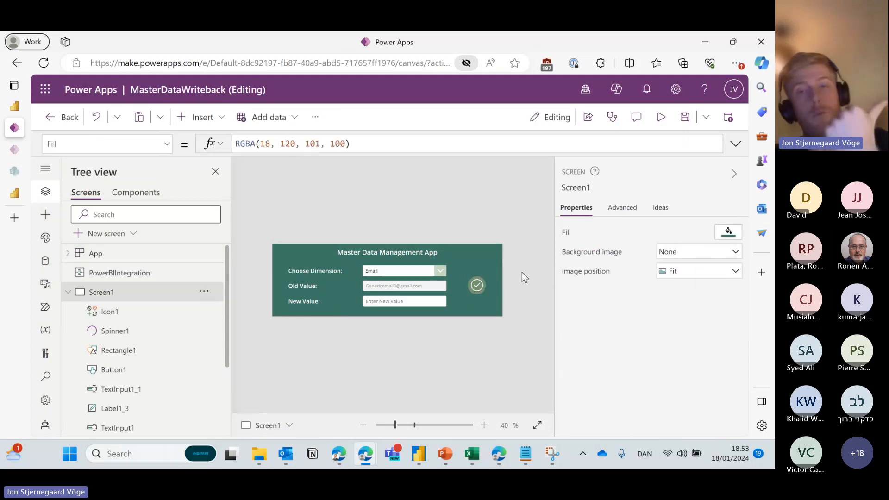
click(482, 285)
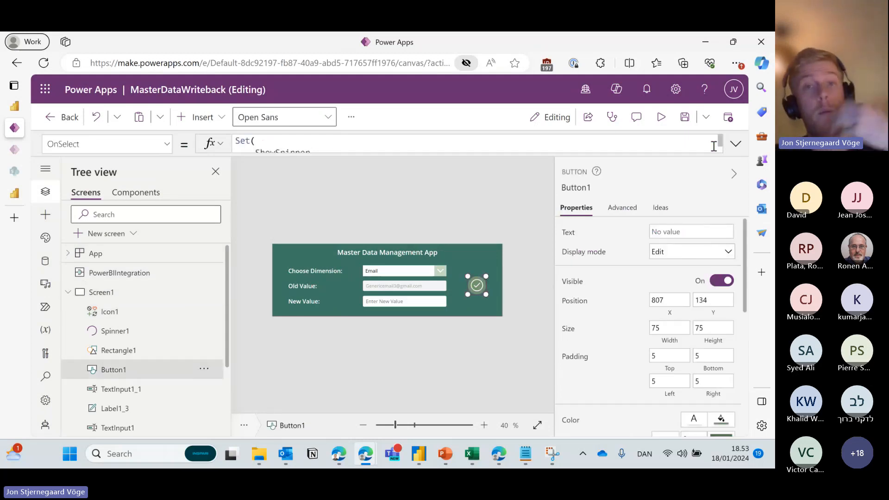
Expand Button1's OnSelect and highlight the ShowSpinner Set, With block and PowerBIIntegration.Refresh() call.
click(736, 143)
scroll(500, 218, down, 10)
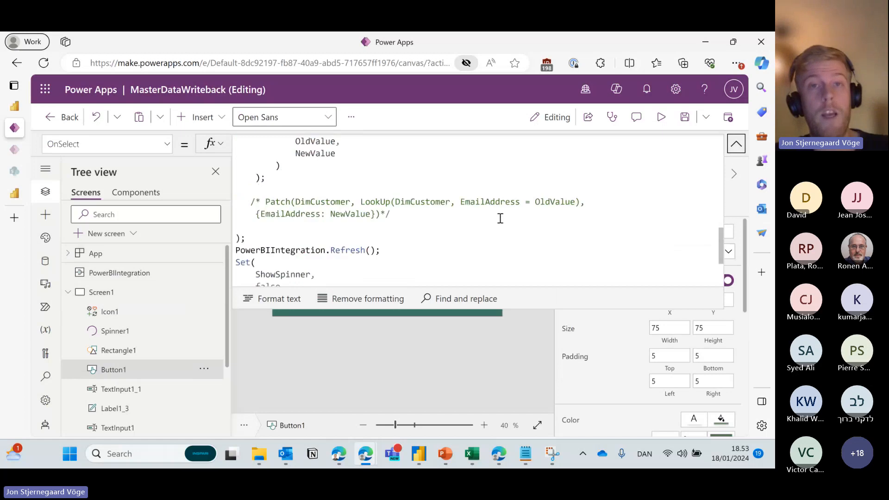
scroll(500, 218, up, 10)
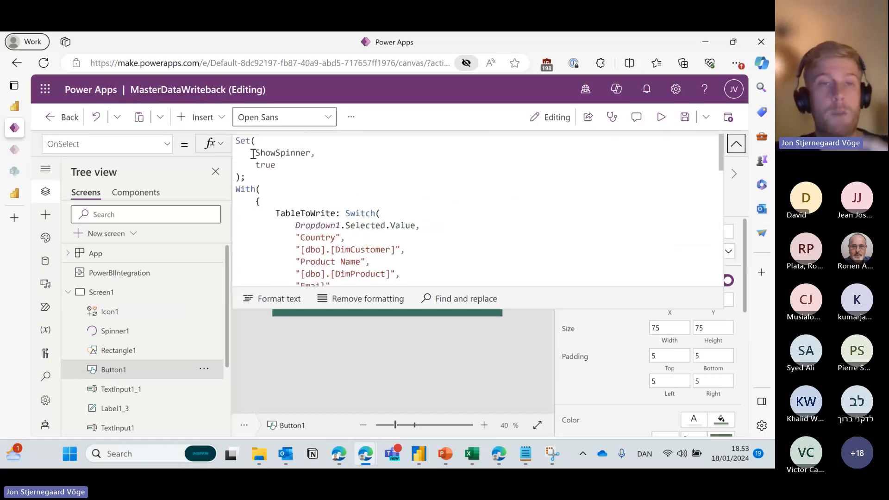
mouse_move(236, 140)
mouse_down()
mouse_move(295, 170)
mouse_move(240, 153)
mouse_move(236, 141)
mouse_up()
click(282, 179)
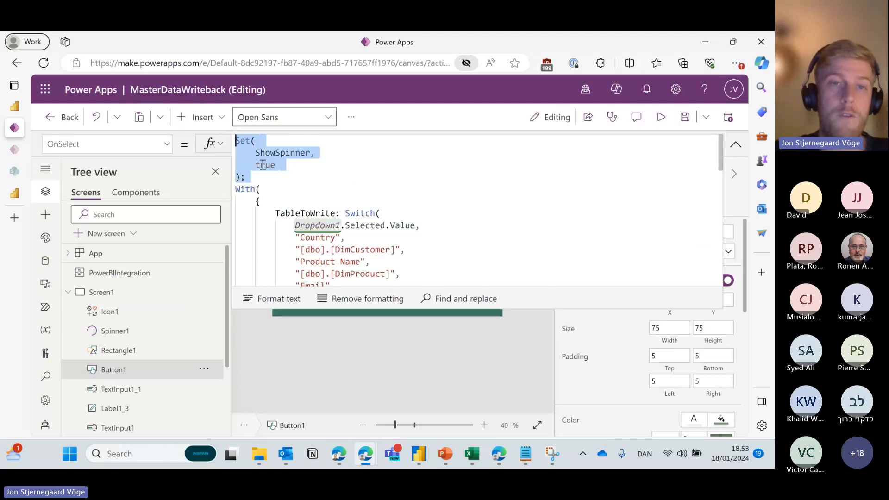
drag(236, 189, 296, 197)
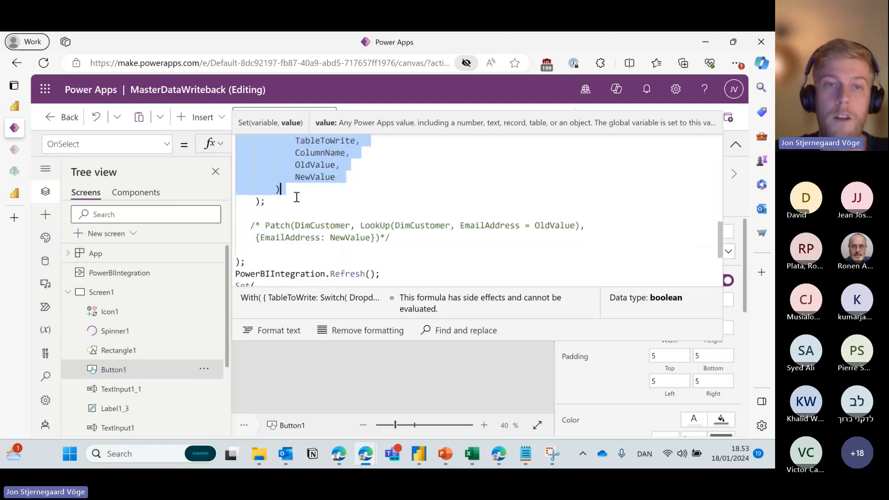
click(297, 197)
scroll(285, 199, down, 2)
drag(381, 186, 228, 181)
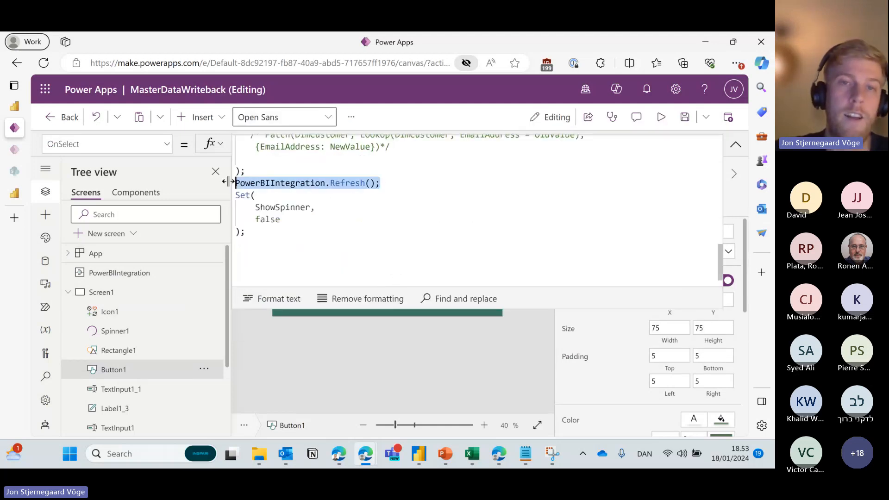
click(354, 183)
drag(329, 181, 385, 184)
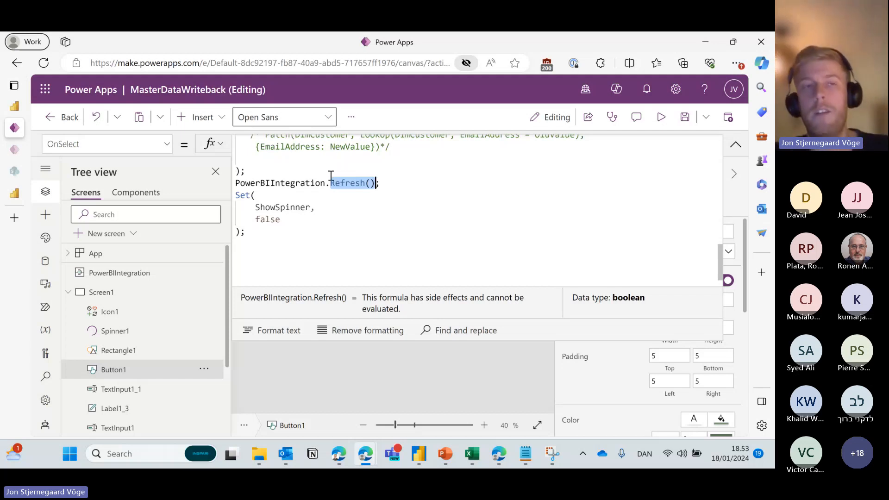
Switch to the Fabric Demo Report, click a customer email bar, and reload the page.
click(16, 110)
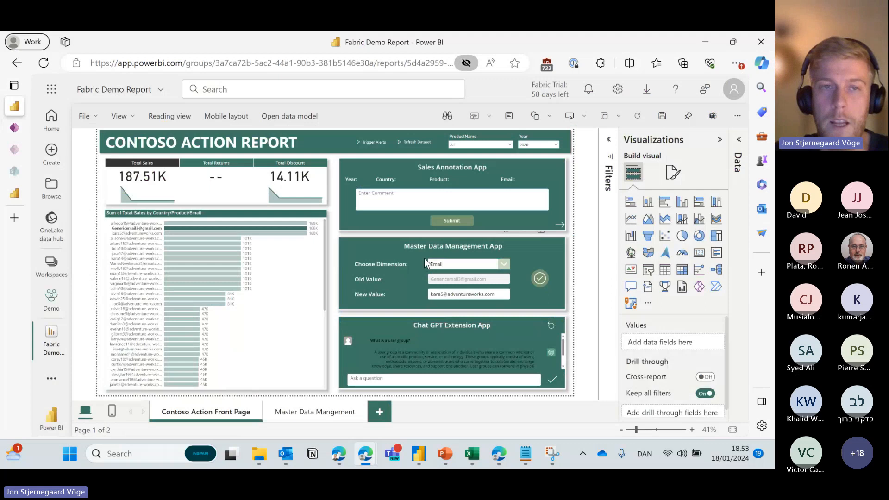
click(143, 233)
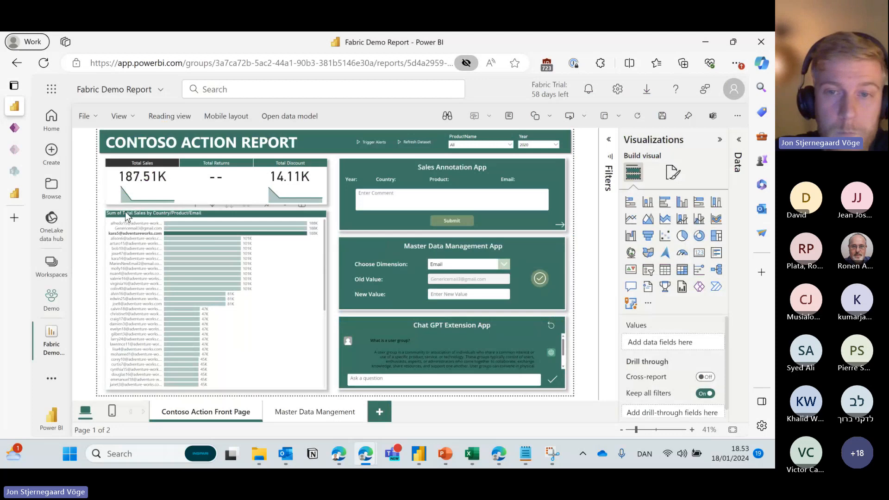
click(46, 64)
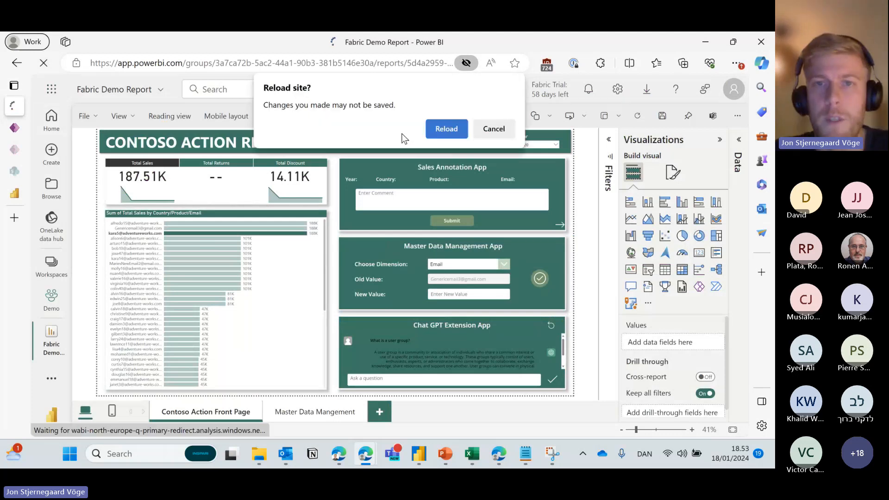
click(438, 131)
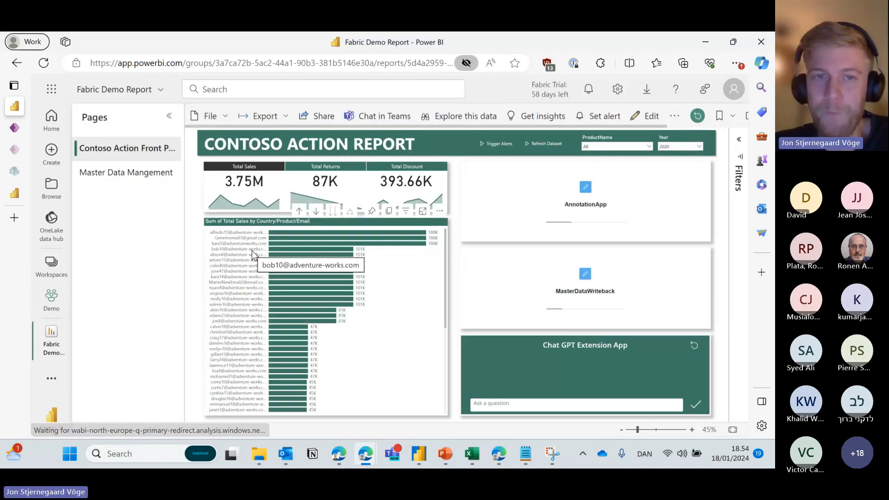
Filter the report to the third customer's email and enter the customer's replacement email as the New Value.
click(223, 244)
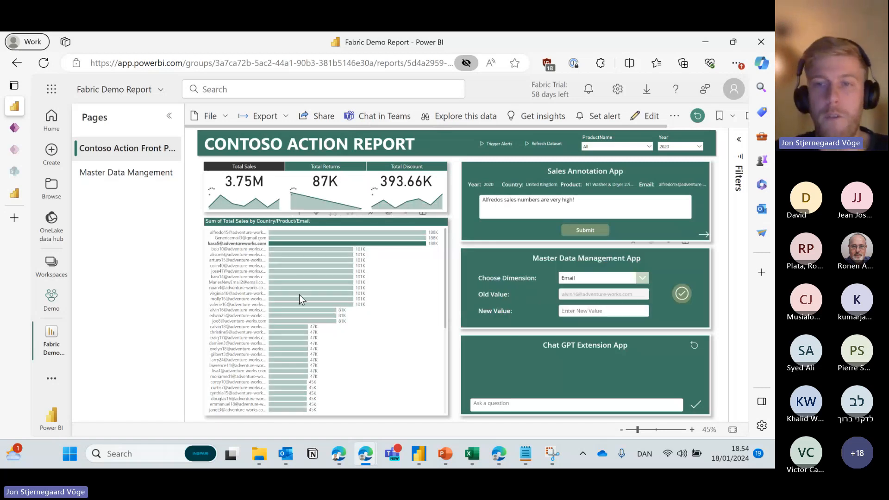
click(586, 314)
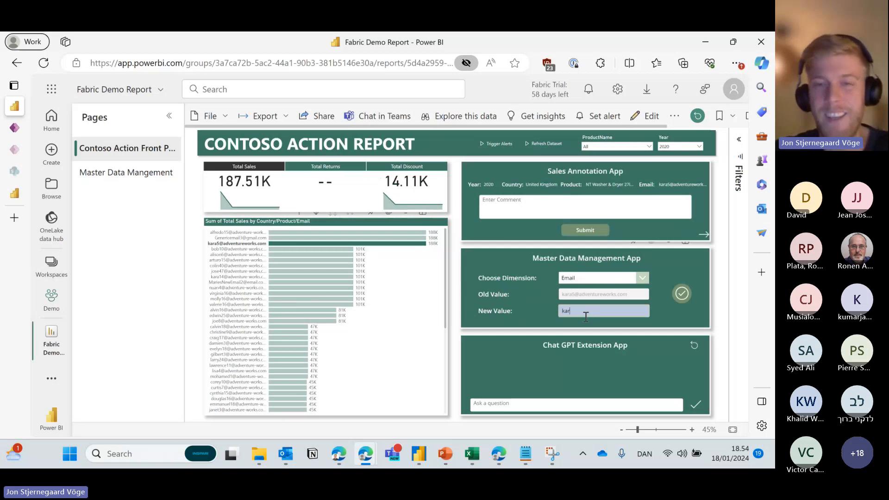
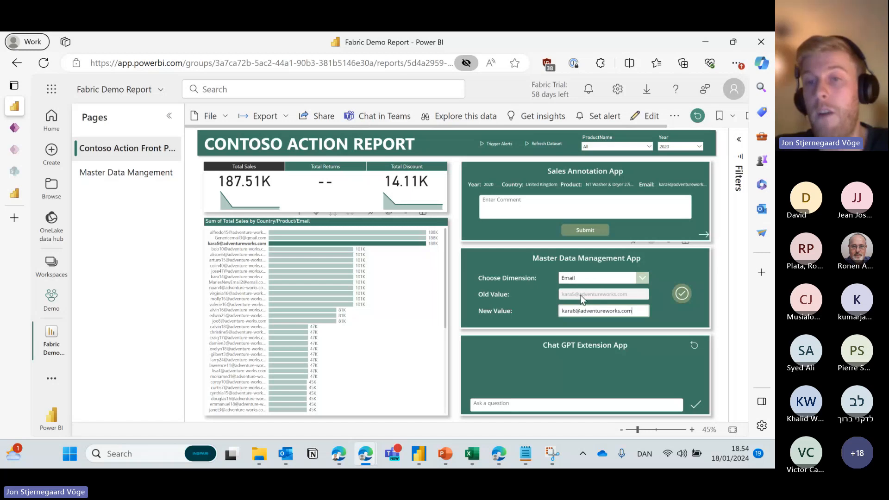
click(600, 311)
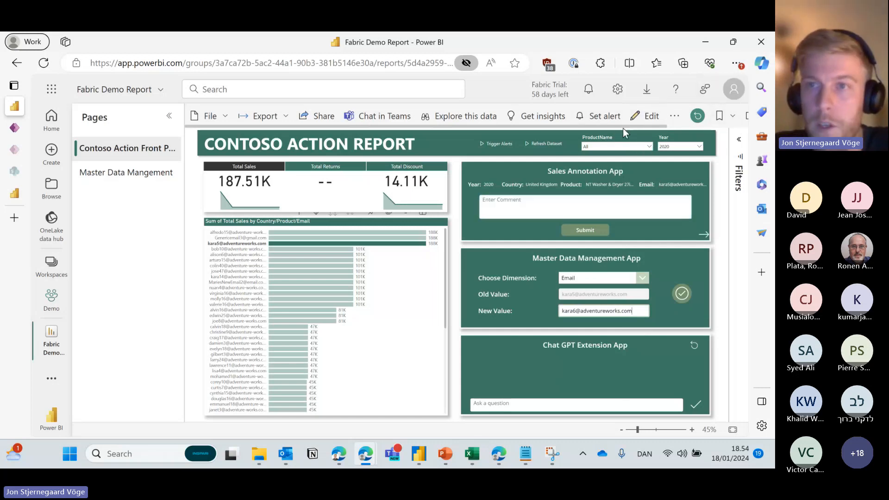
drag(692, 127, 721, 126)
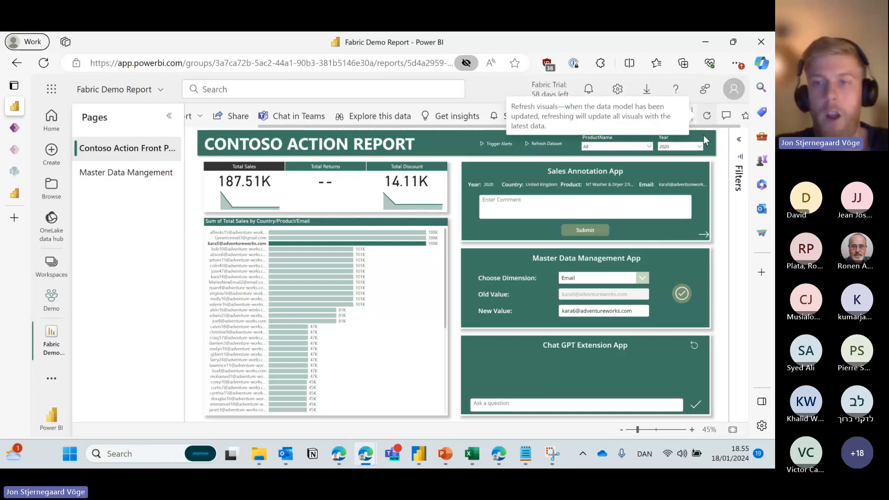
Save the new email back, filter to the renamed customer's bar, then clear that filter.
click(684, 297)
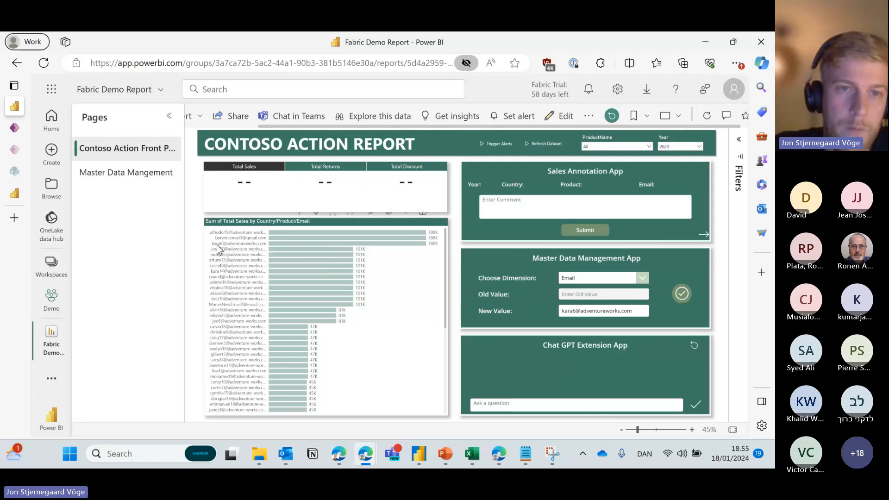
click(218, 244)
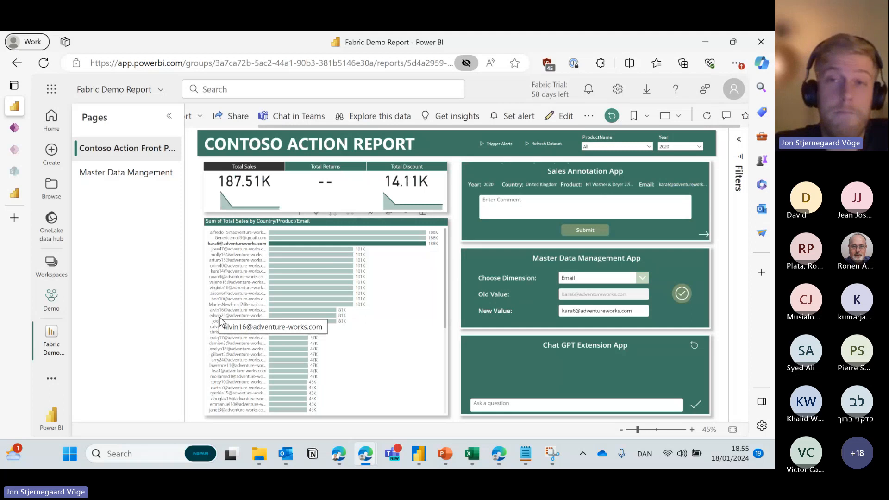
click(229, 244)
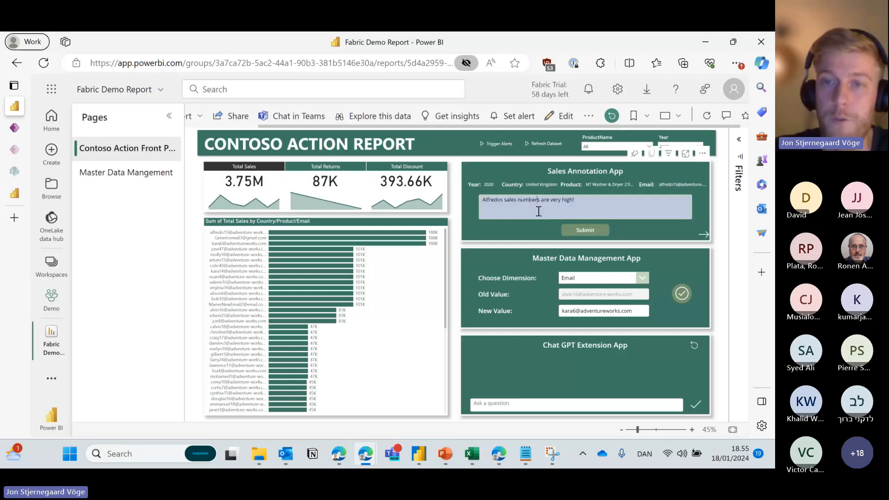
drag(578, 200, 482, 200)
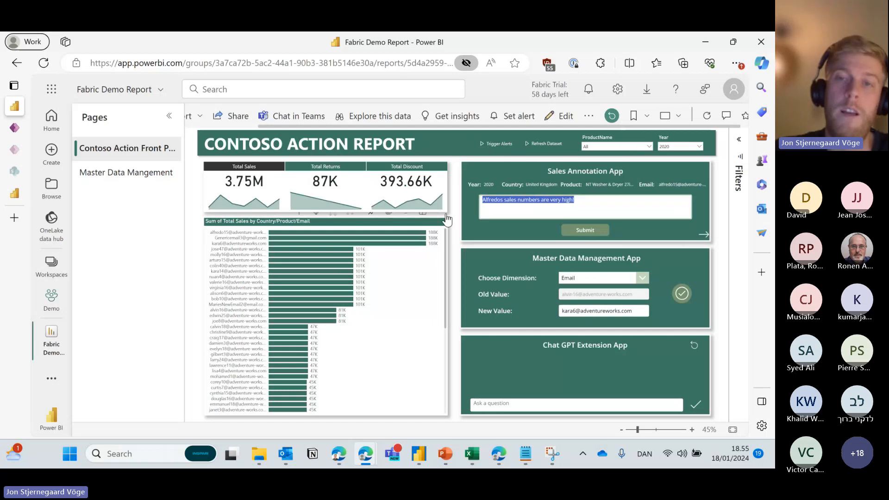
drag(576, 203, 482, 188)
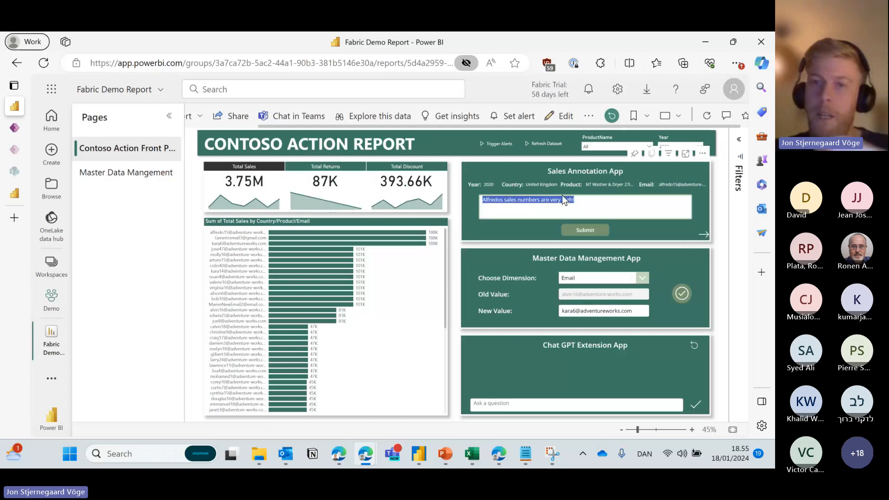
click(592, 200)
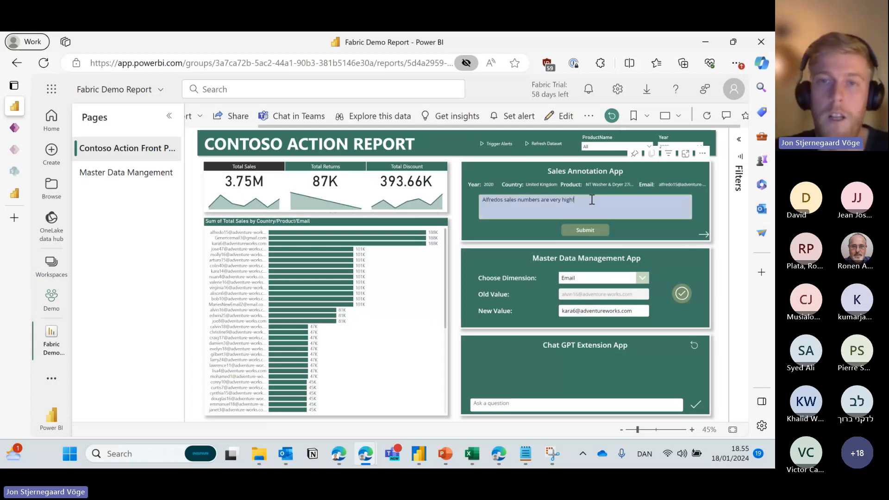
drag(592, 200, 475, 194)
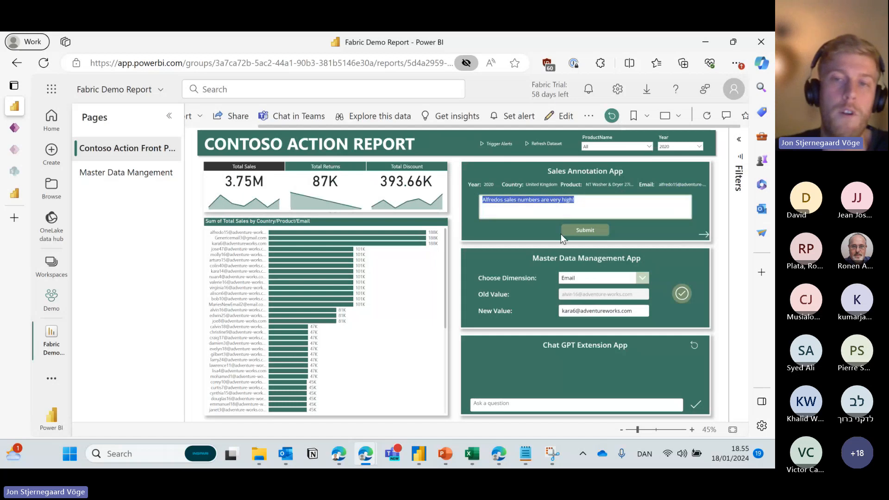
click(575, 199)
drag(575, 199, 466, 193)
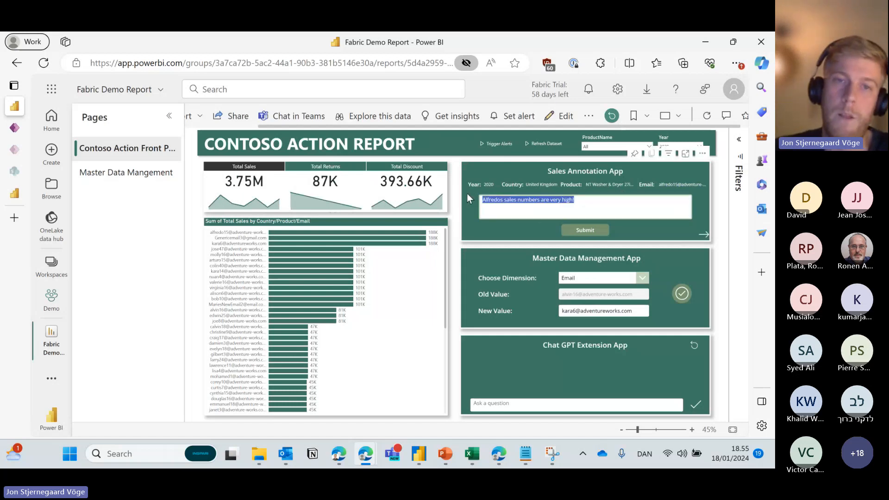
click(580, 258)
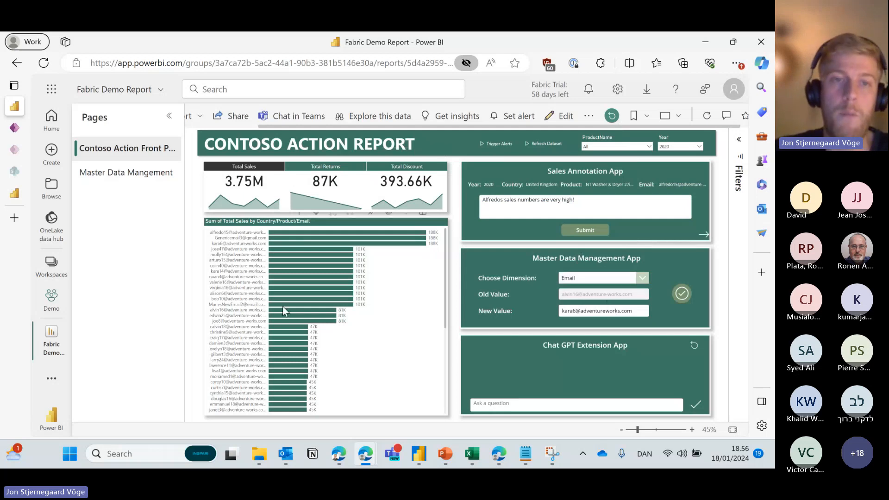
triple_click(605, 311)
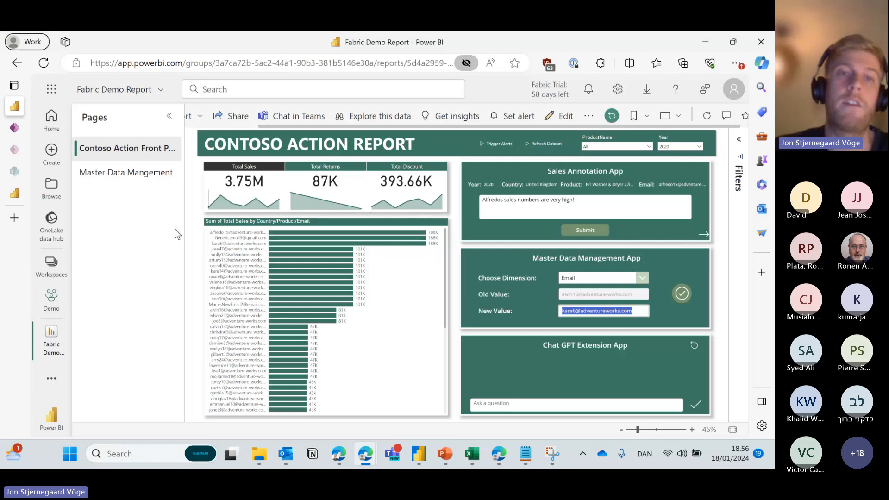
mouse_move(280, 247)
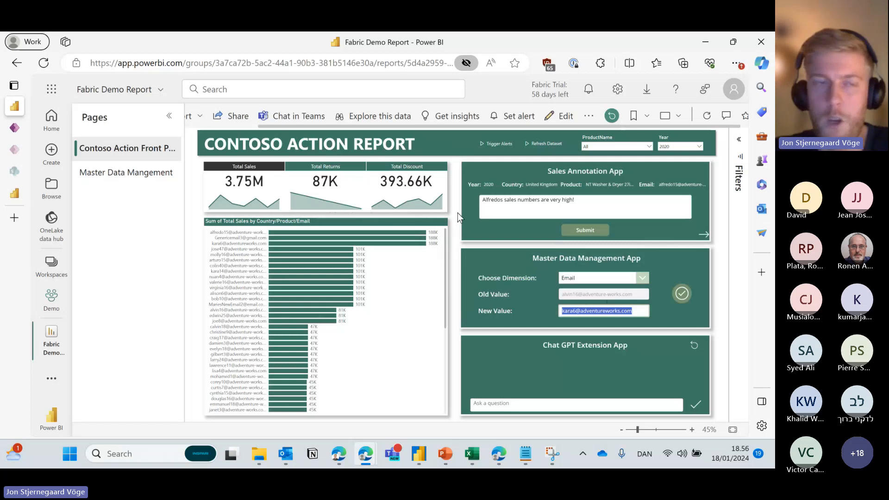
click(454, 299)
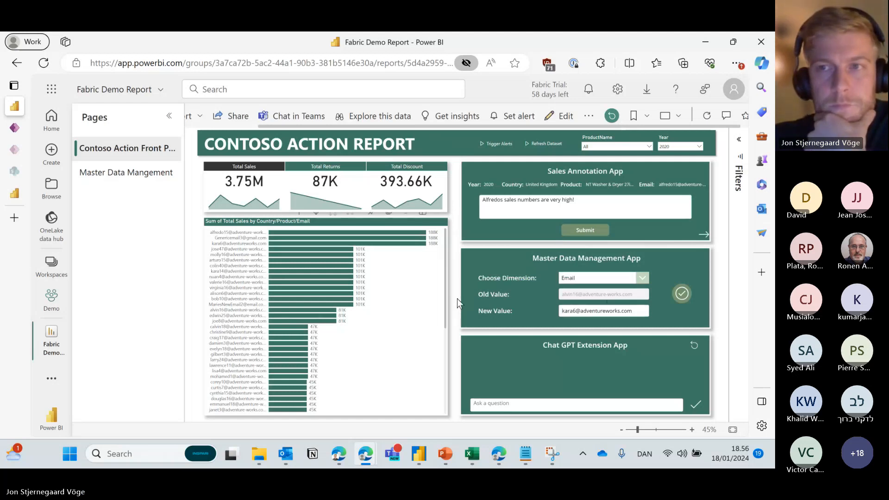
click(339, 454)
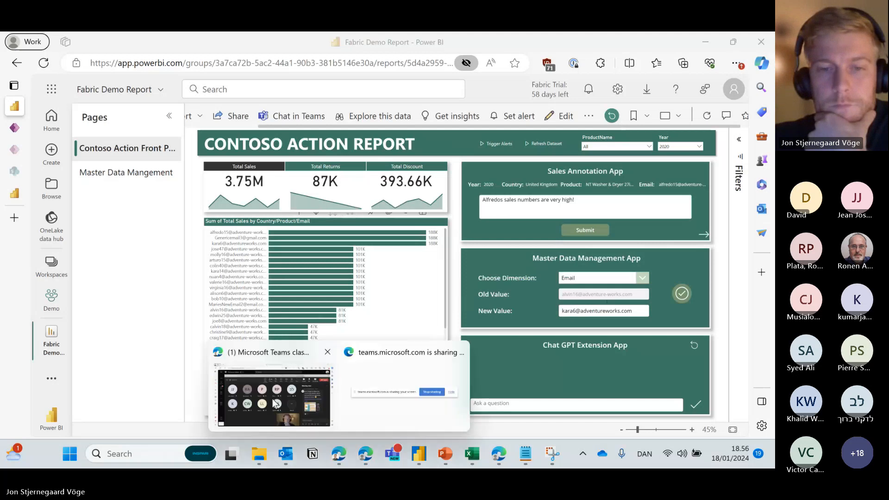
mouse_move(277, 405)
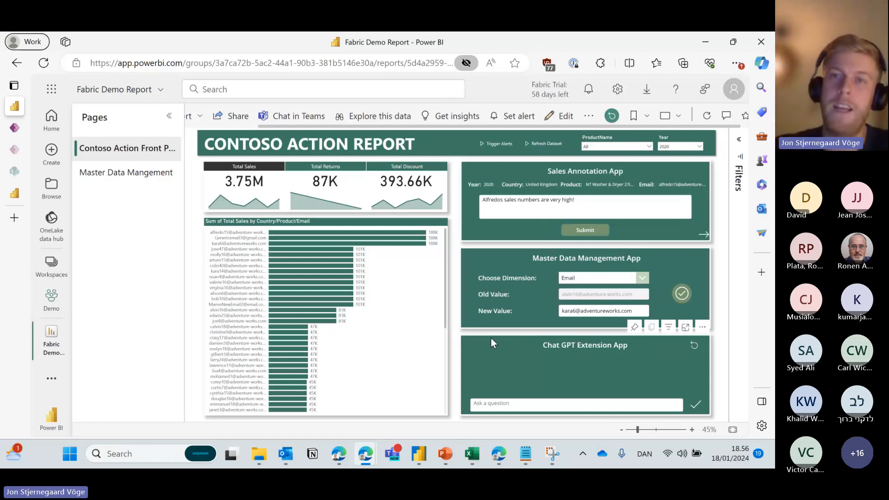
Put the report in edit mode and open the Chat GPT Extension visual's app in the Power Apps editor.
click(561, 116)
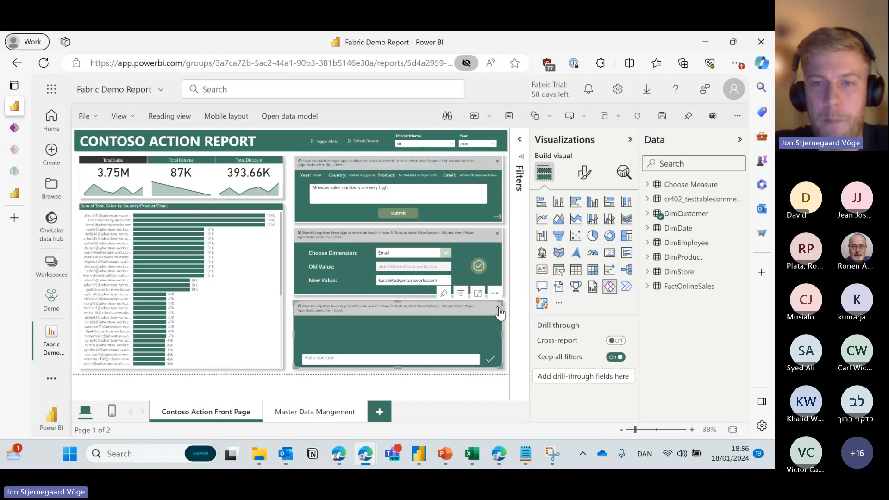
click(495, 292)
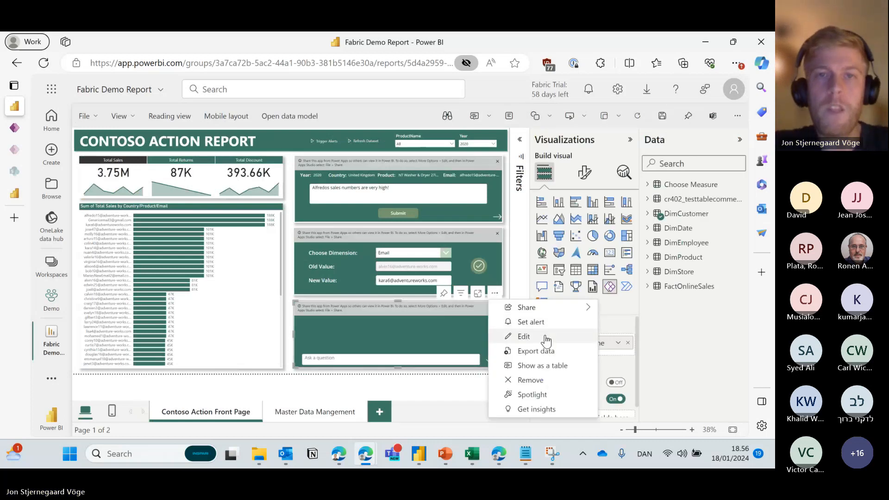
click(523, 337)
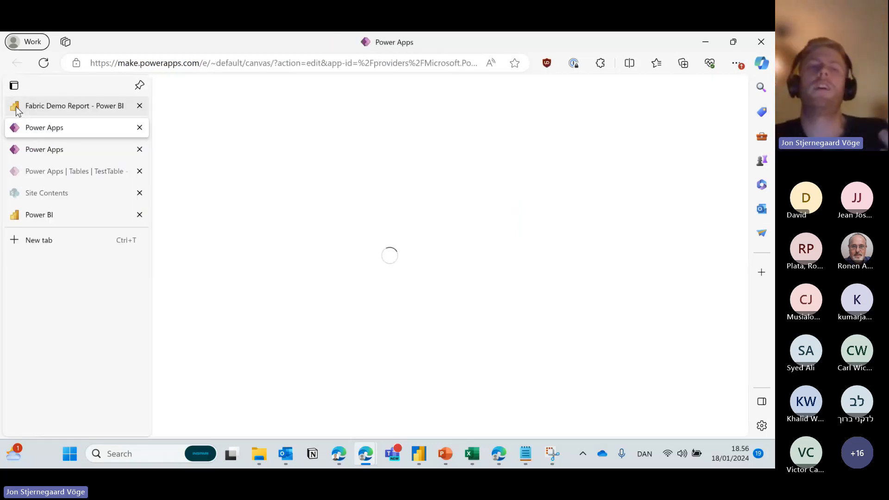
click(15, 106)
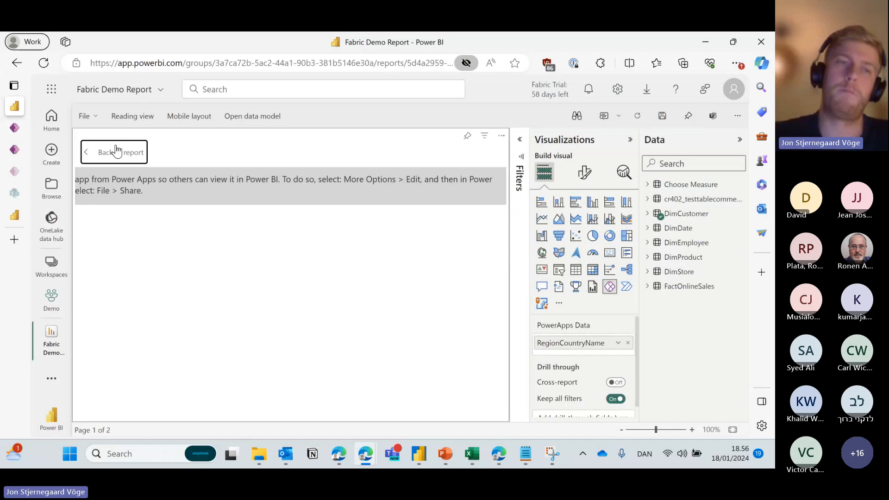
click(115, 152)
mouse_move(15, 121)
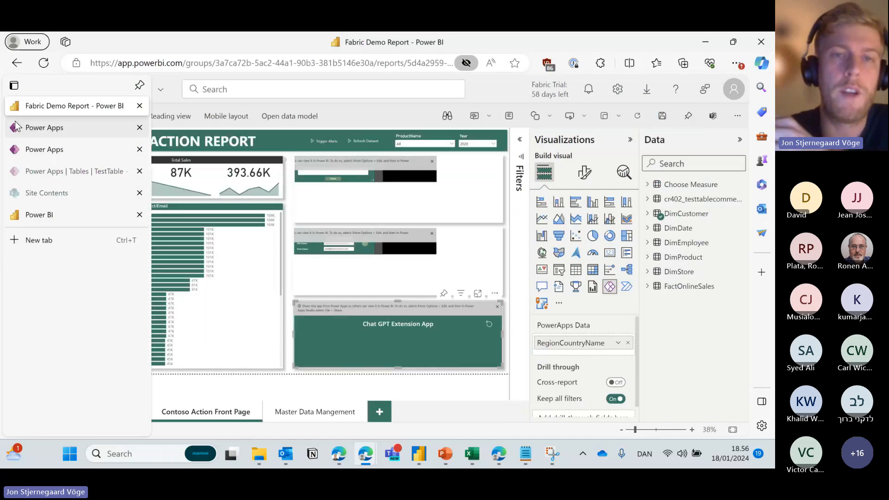
click(77, 129)
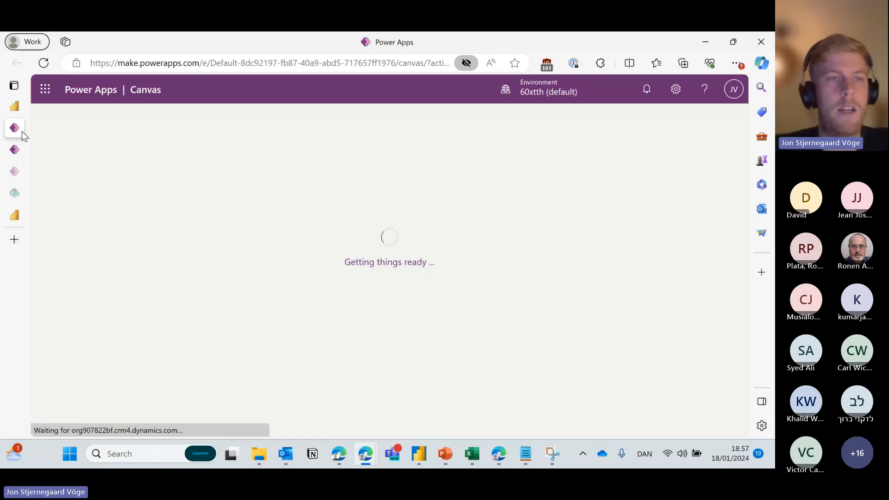
Close the loading Power Apps editor and choose Edit on the ChatGPT visual again.
mouse_move(21, 132)
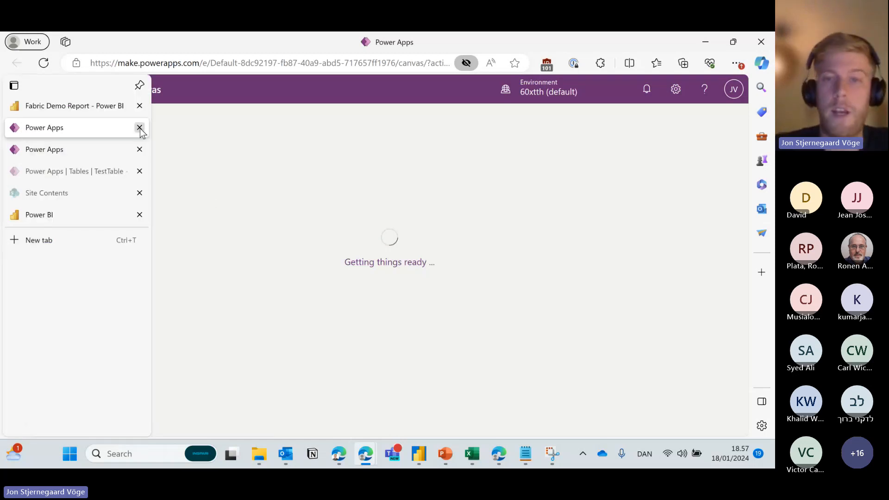
click(139, 128)
click(503, 297)
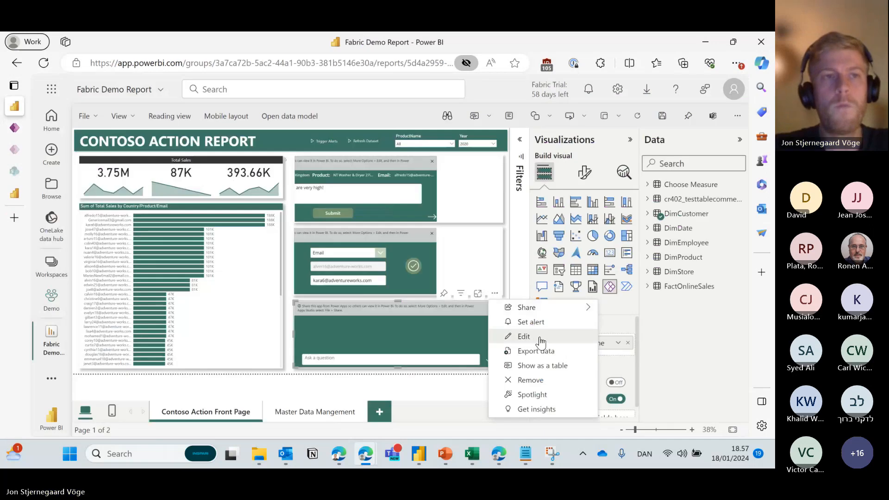
click(537, 340)
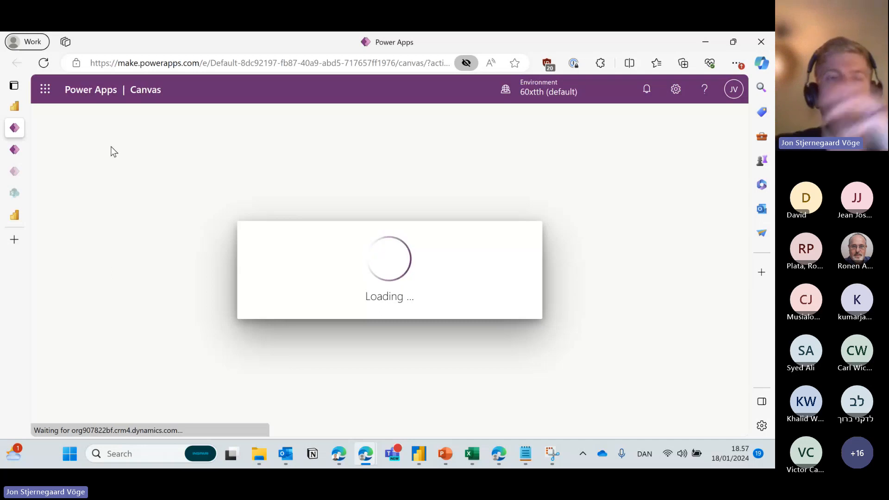
Switch through the open tabs to the private window showing the custom connector's test page.
click(13, 175)
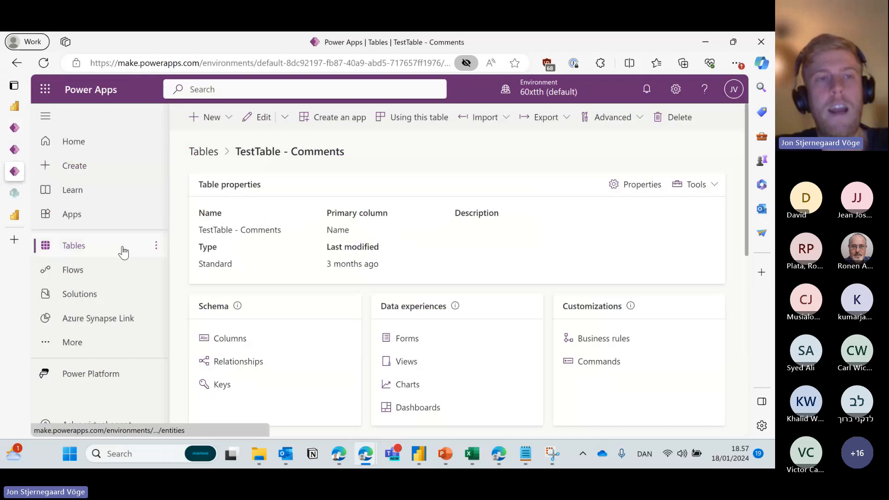
mouse_move(14, 153)
click(78, 130)
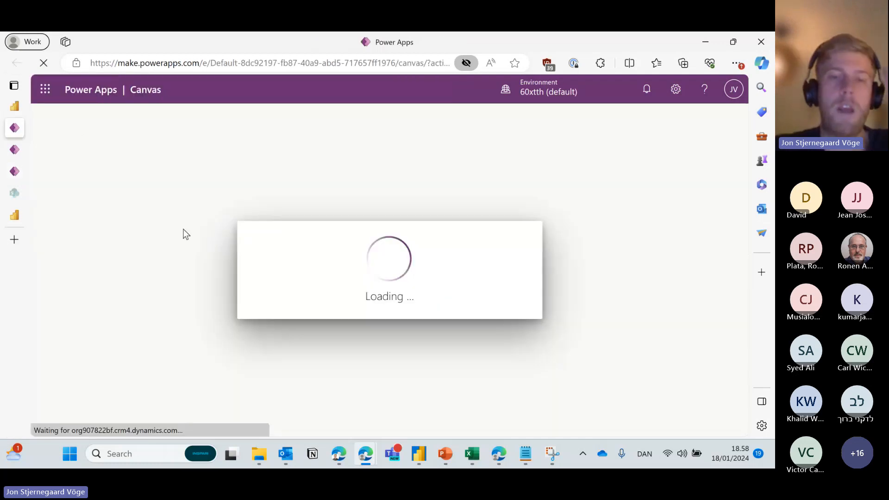
mouse_move(367, 452)
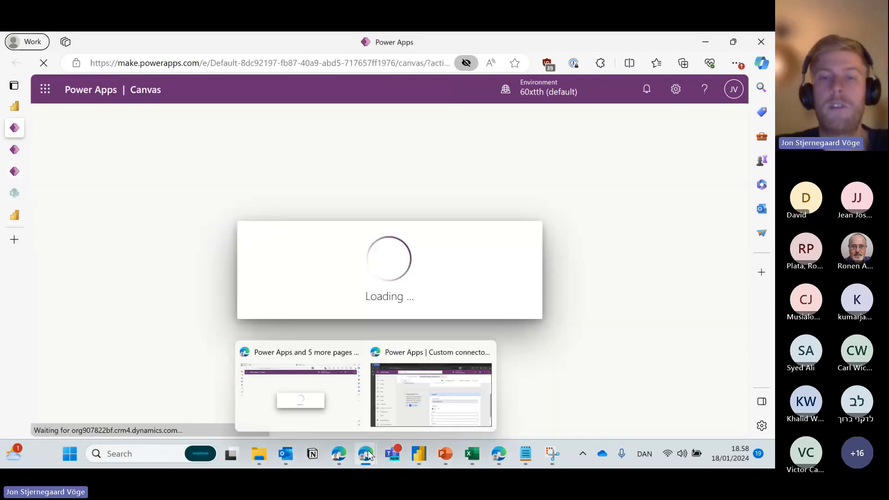
click(408, 407)
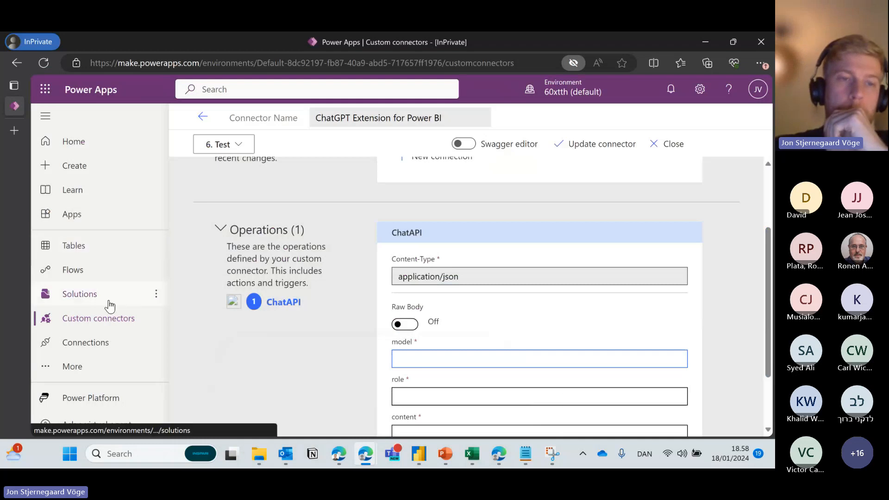
Go from Home to Custom connectors, check the New custom connector options, and dismiss the AI plugin notice.
click(103, 146)
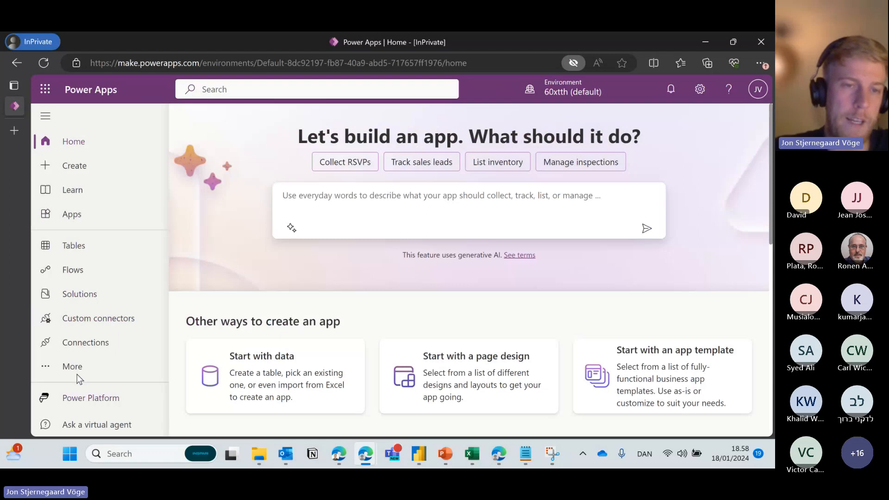
click(99, 318)
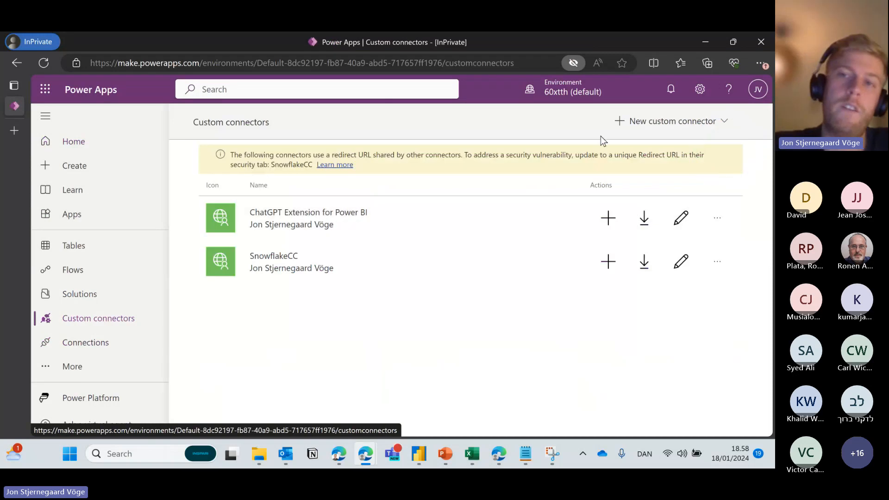
click(684, 122)
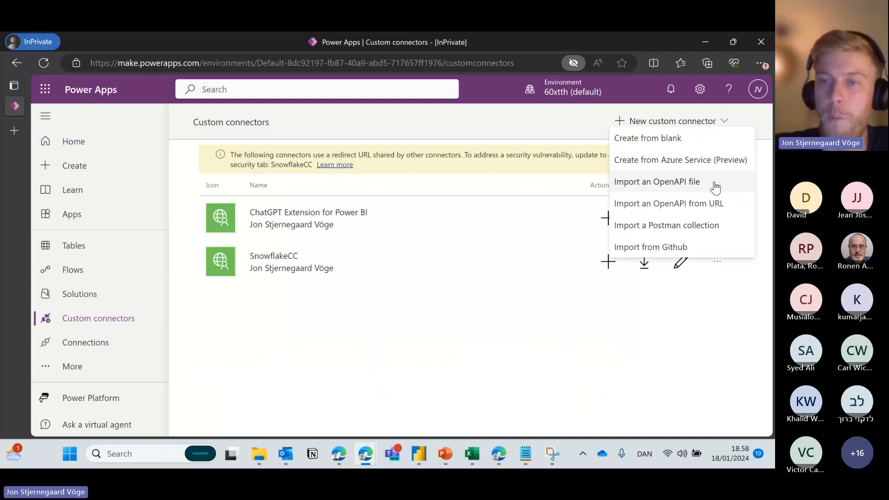
click(520, 162)
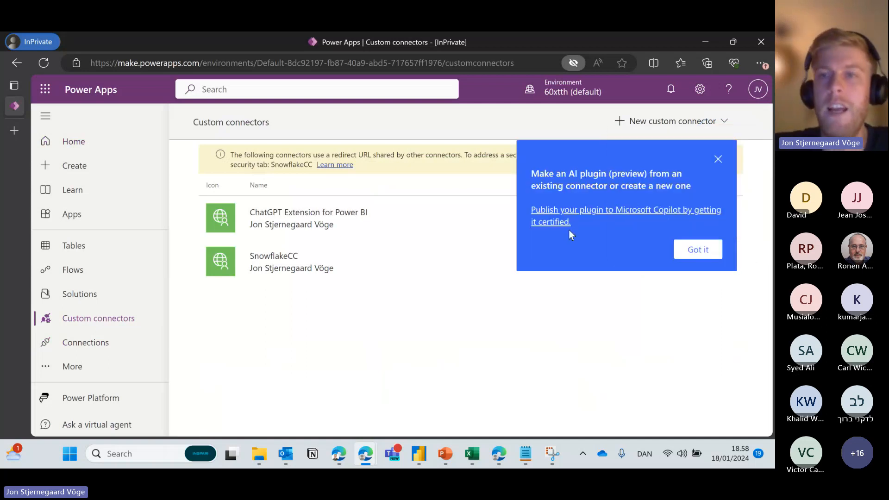
click(718, 157)
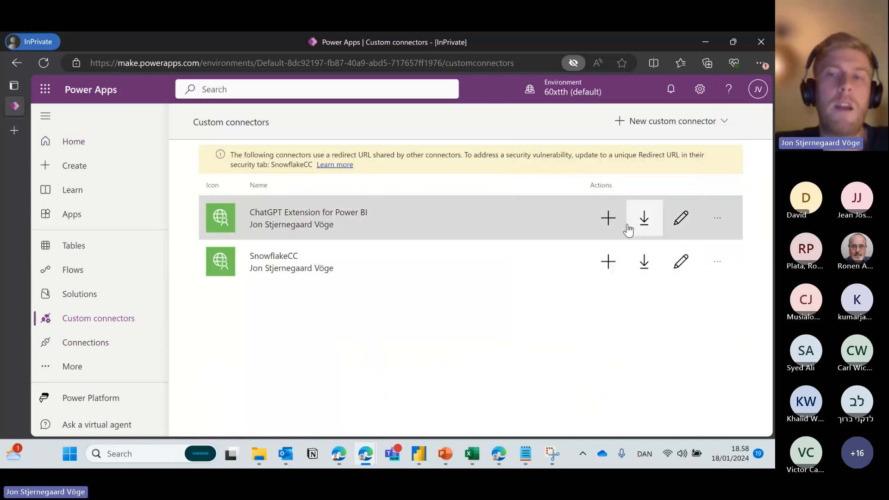
Open the ChatGPT Extension for Power BI connector for editing and browse its Definition step.
click(684, 221)
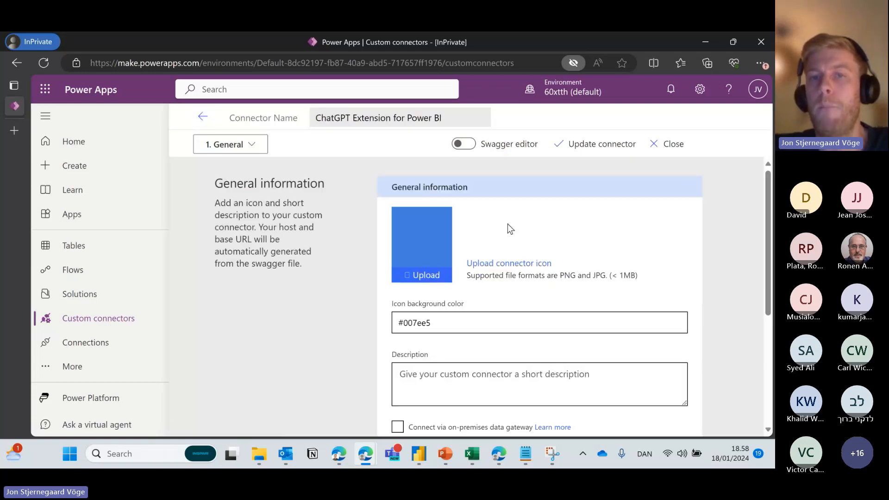
scroll(366, 207, down, 5)
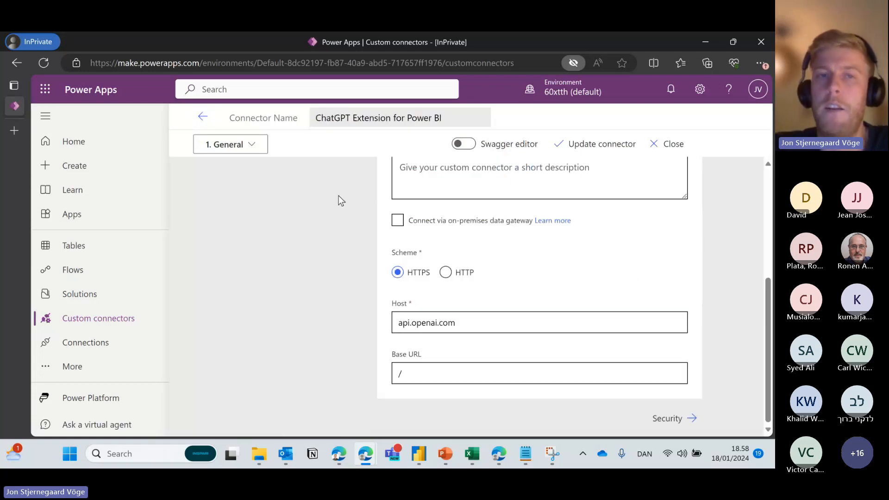
click(250, 148)
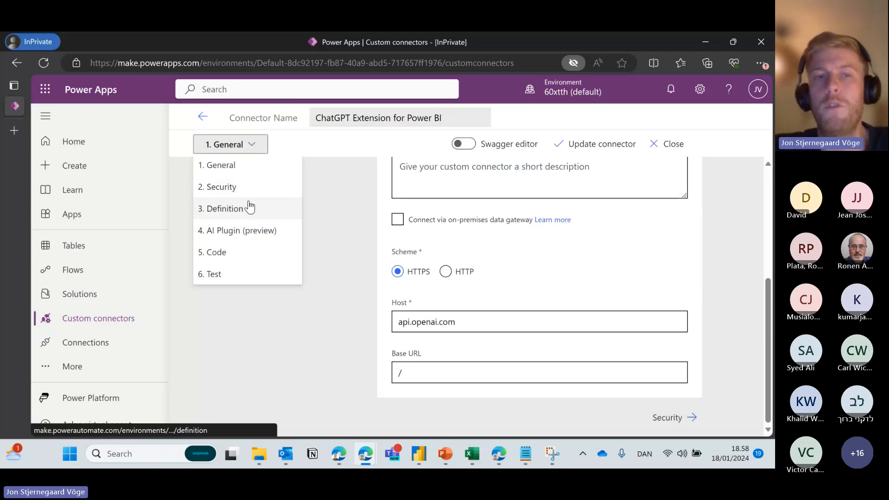
click(251, 208)
scroll(334, 221, down, 2)
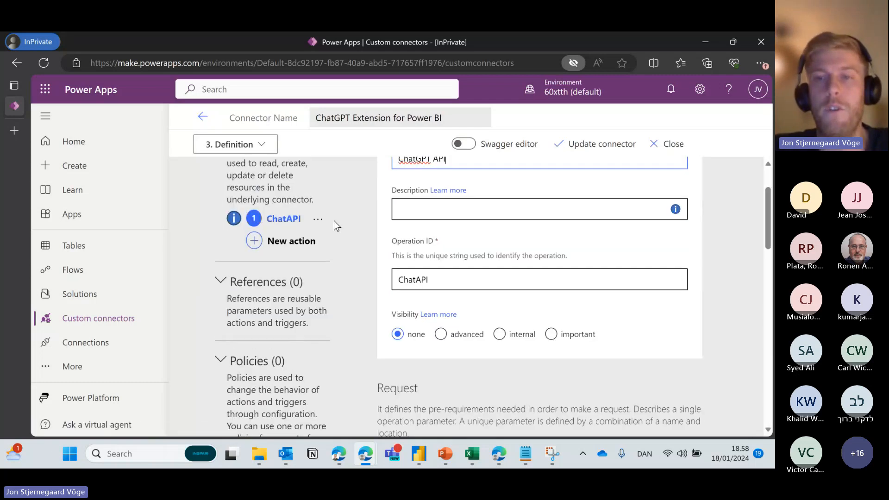
scroll(334, 221, down, 2)
scroll(334, 221, up, 3)
scroll(337, 207, down, 3)
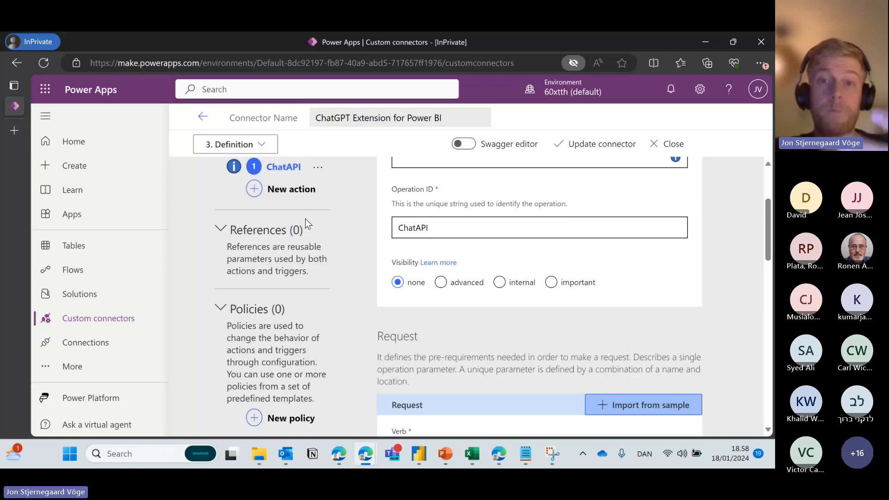
scroll(536, 255, down, 5)
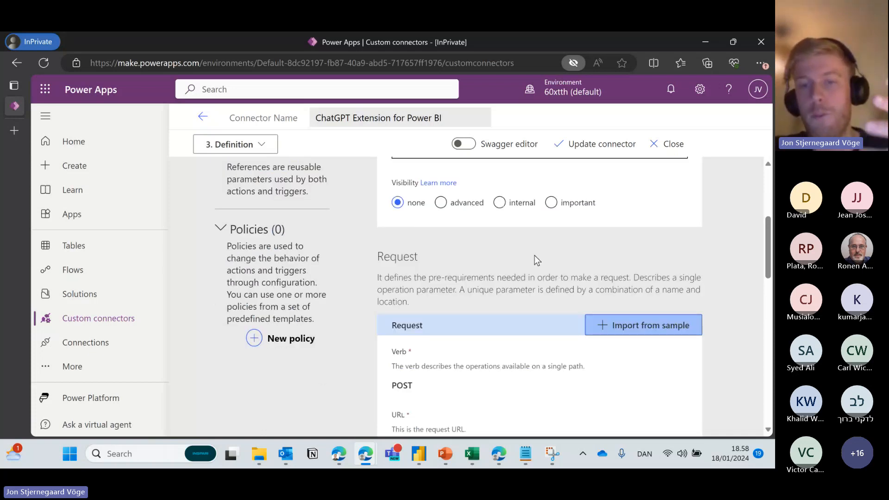
scroll(534, 255, down, 3)
scroll(530, 315, up, 1)
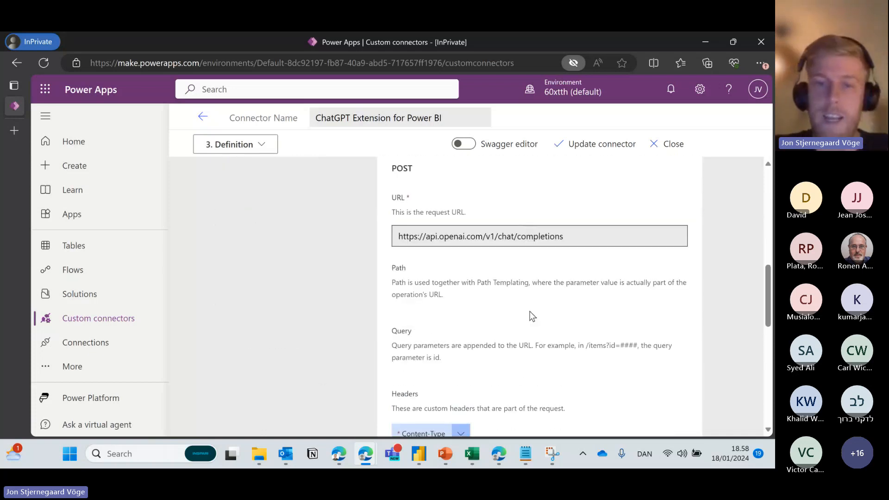
Select the full request URL in the connector's definition.
drag(593, 241, 378, 245)
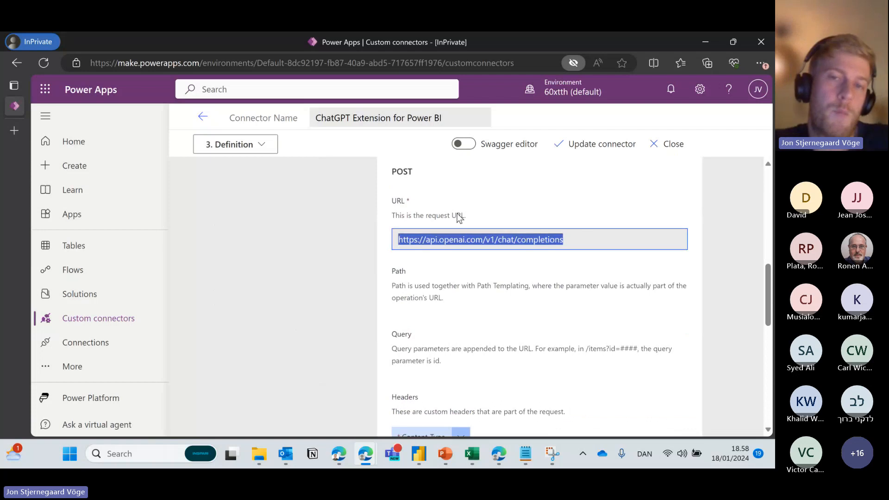
scroll(418, 182, up, 5)
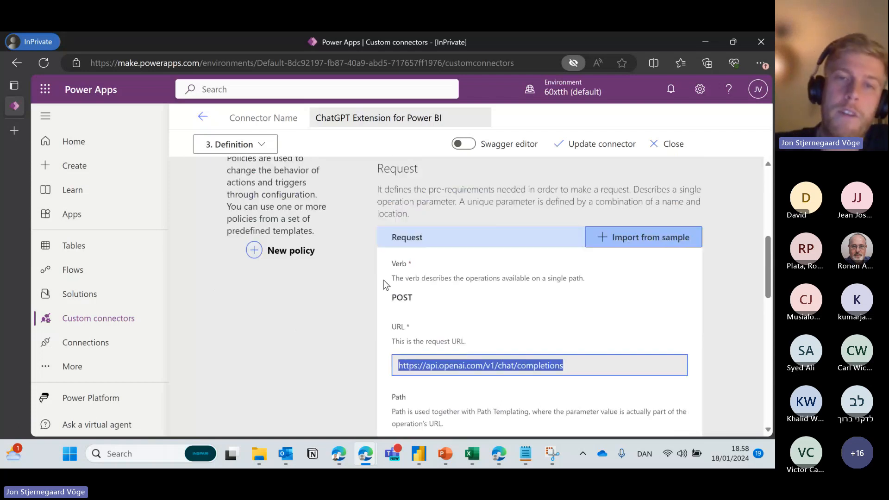
scroll(374, 236, up, 3)
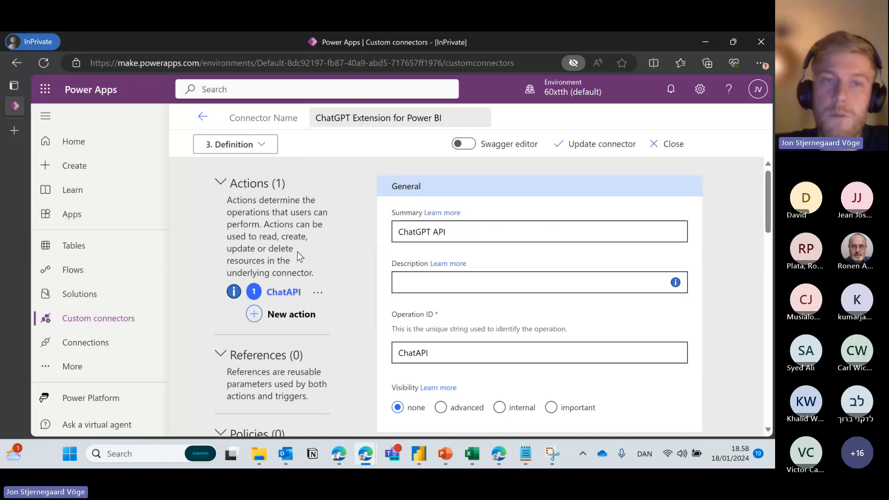
scroll(300, 255, down, 6)
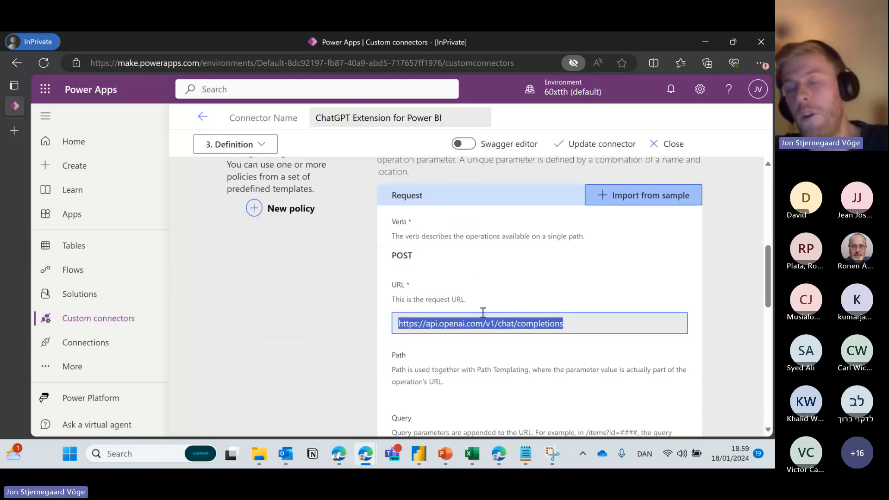
scroll(409, 298, up, 5)
scroll(405, 295, up, 1)
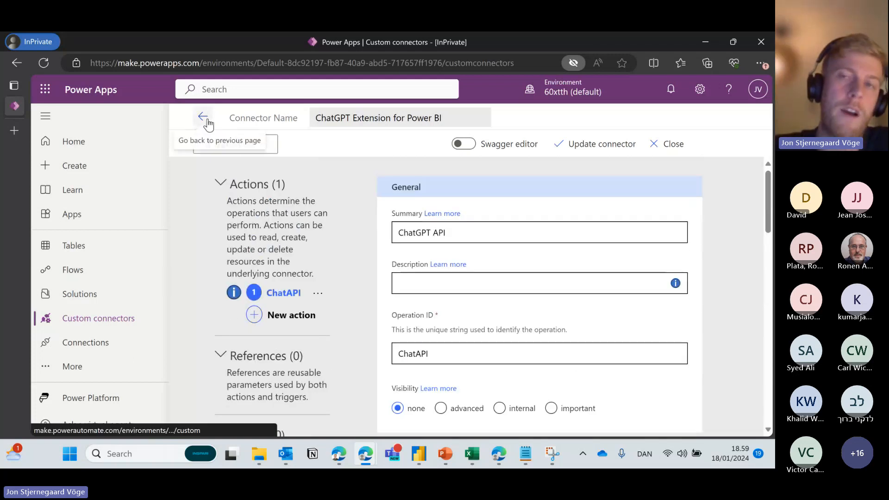
Check the connector's 2. Security API Key settings, then switch to the work browser window.
click(234, 145)
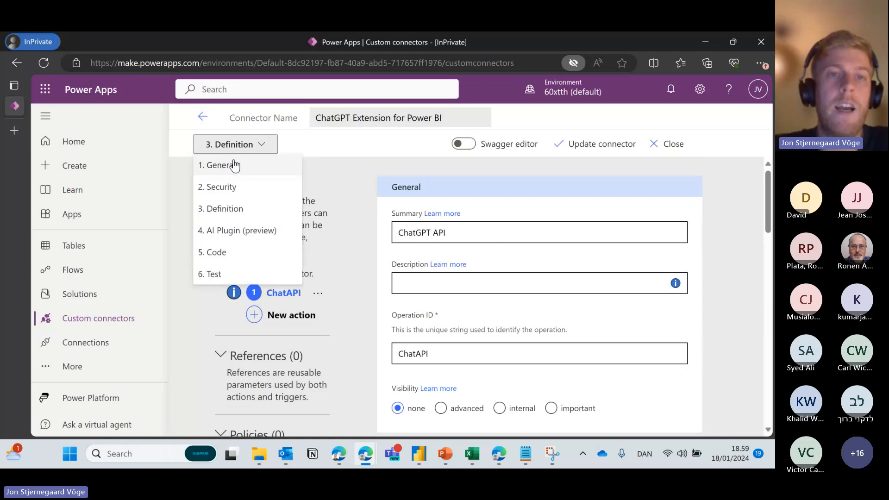
click(243, 190)
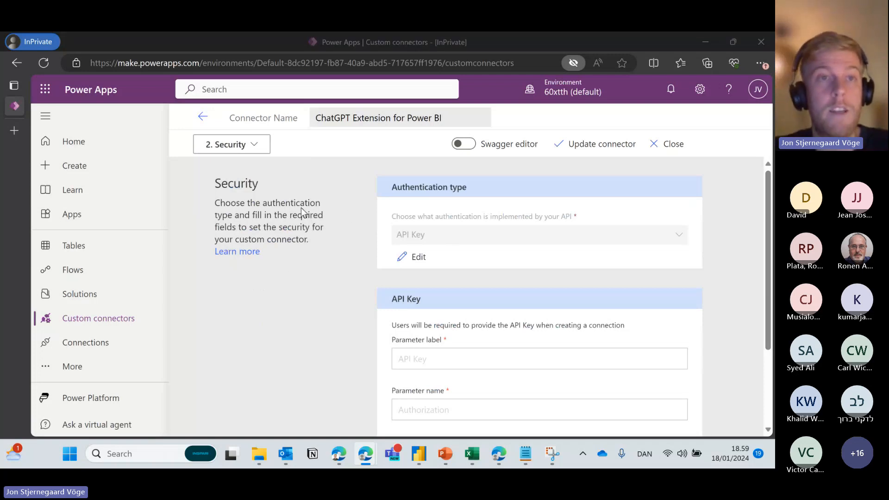
key(alt+Tab)
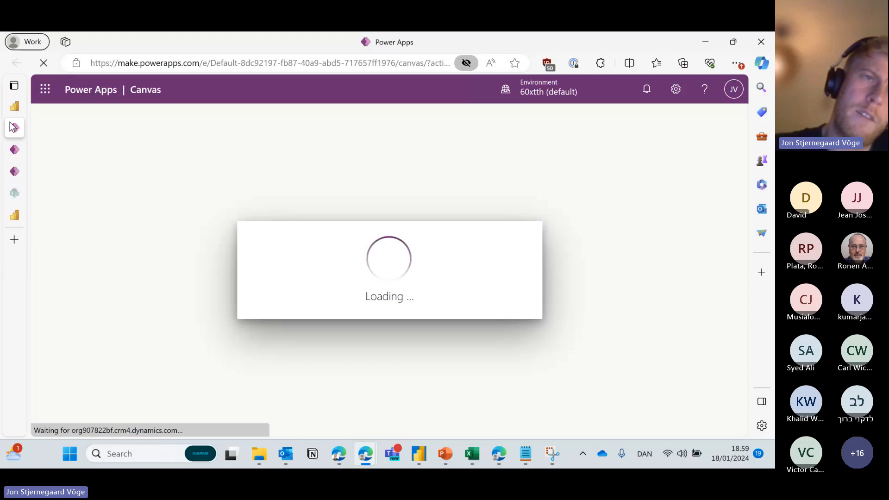
Close the loading canvas app tab and reload the Fabric Demo Report.
mouse_move(113, 135)
click(140, 128)
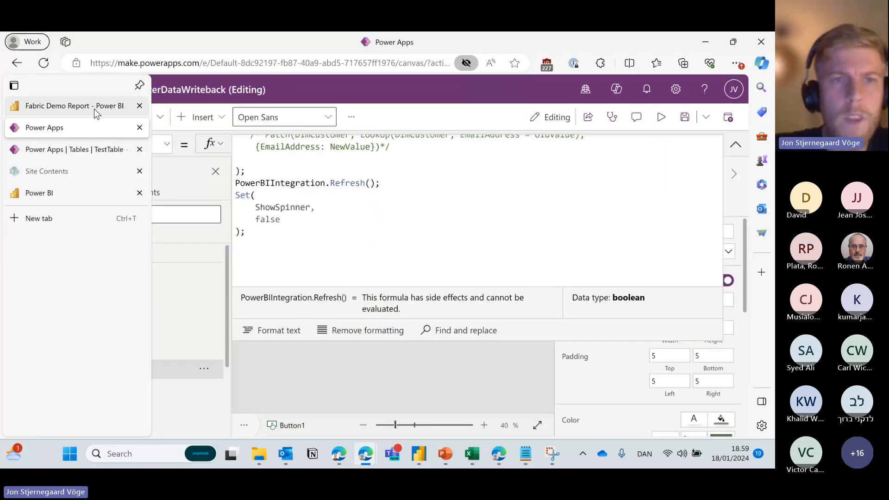
click(74, 106)
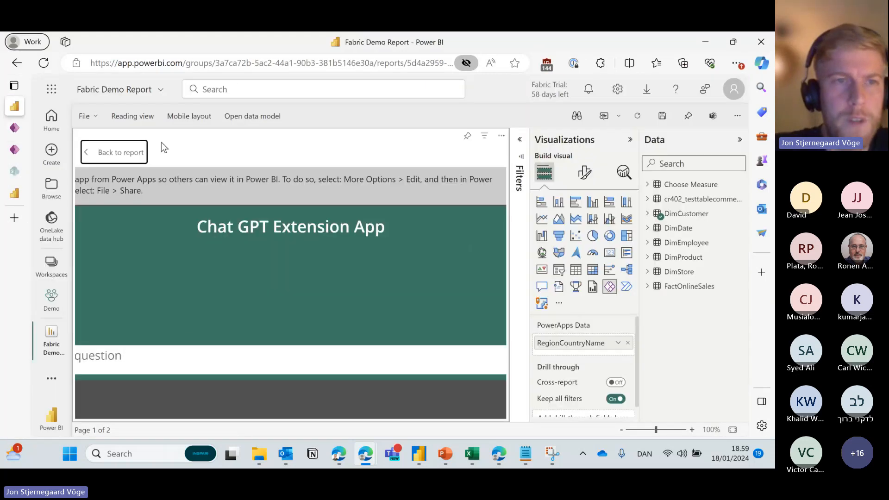
click(128, 155)
click(43, 64)
click(448, 130)
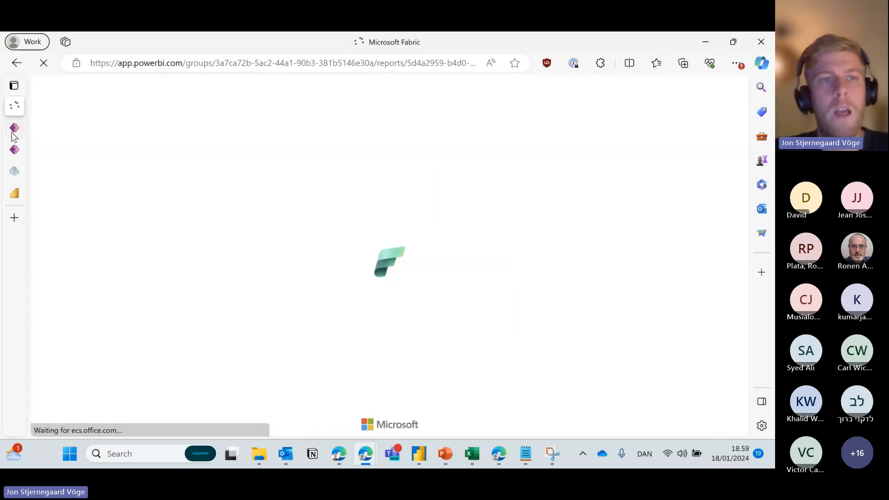
Go to the Power Apps apps list through the Microsoft 365 panel and show All apps.
click(69, 123)
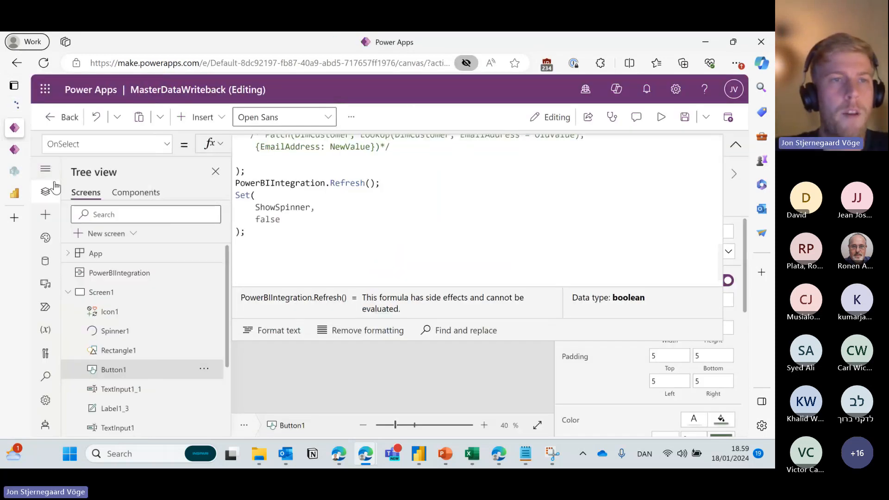
click(45, 90)
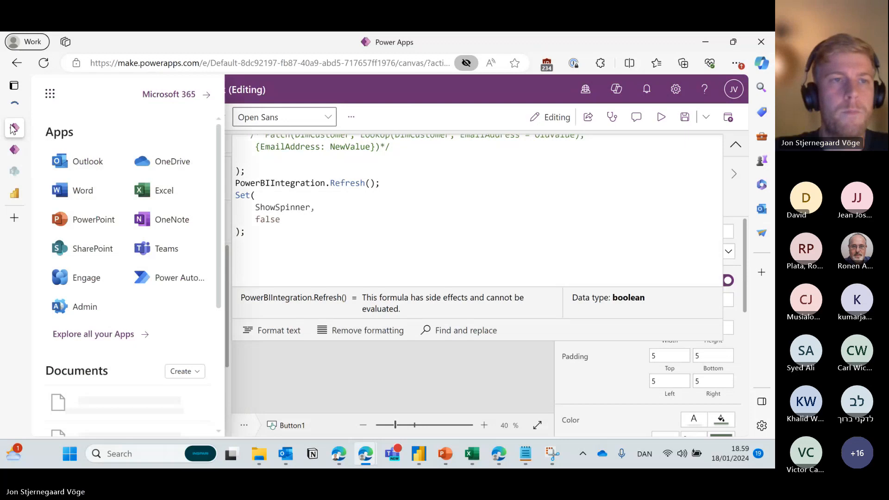
click(15, 148)
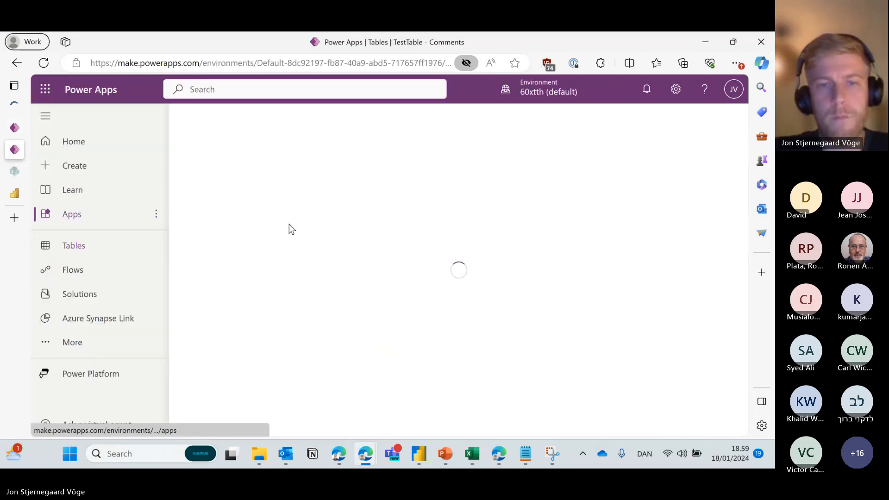
scroll(359, 298, down, 3)
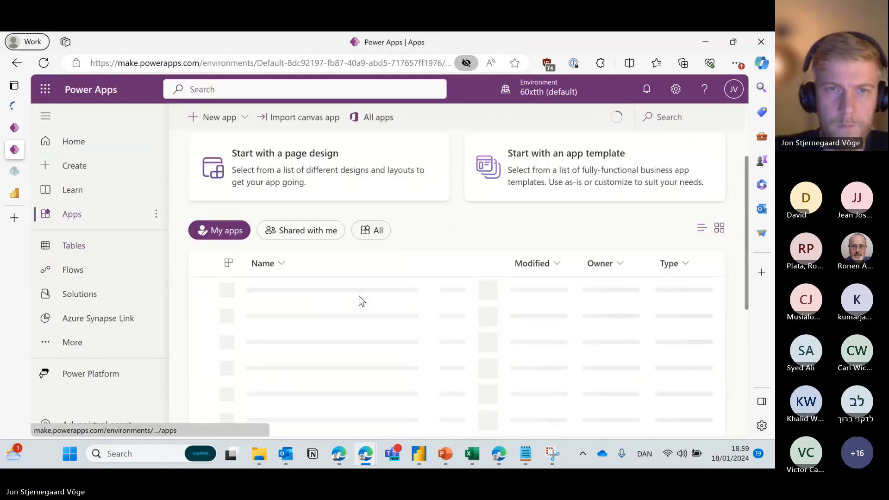
click(372, 201)
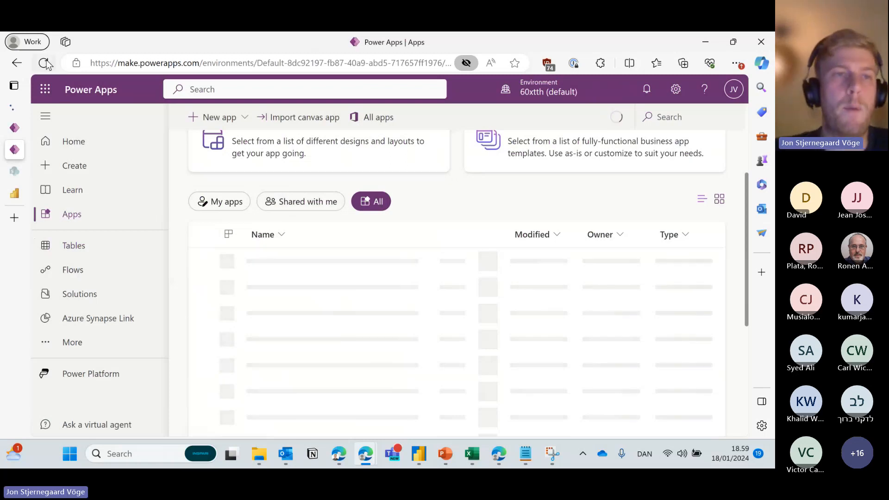
Reload the Power Apps apps list page, then return to the MasterDataWriteback app editor.
click(13, 108)
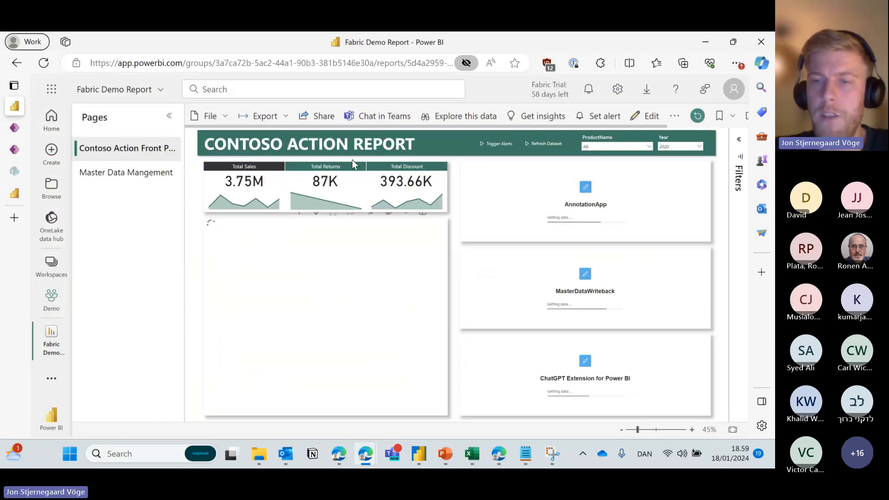
click(13, 148)
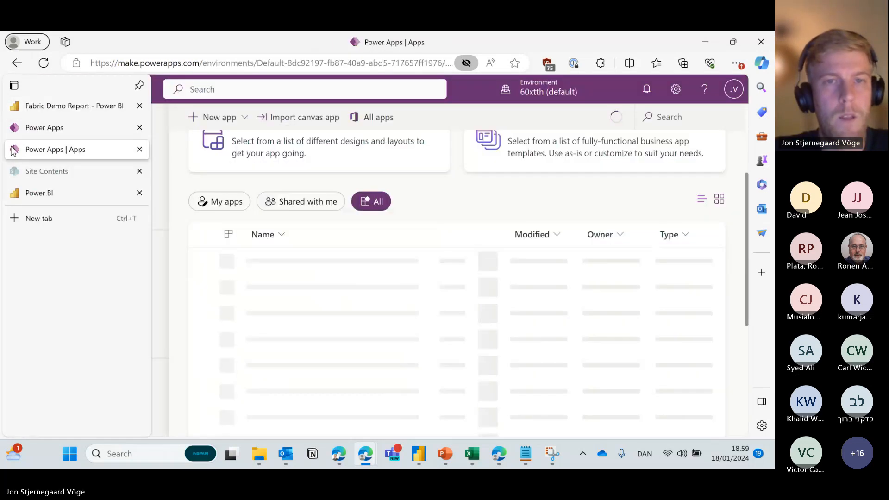
click(50, 65)
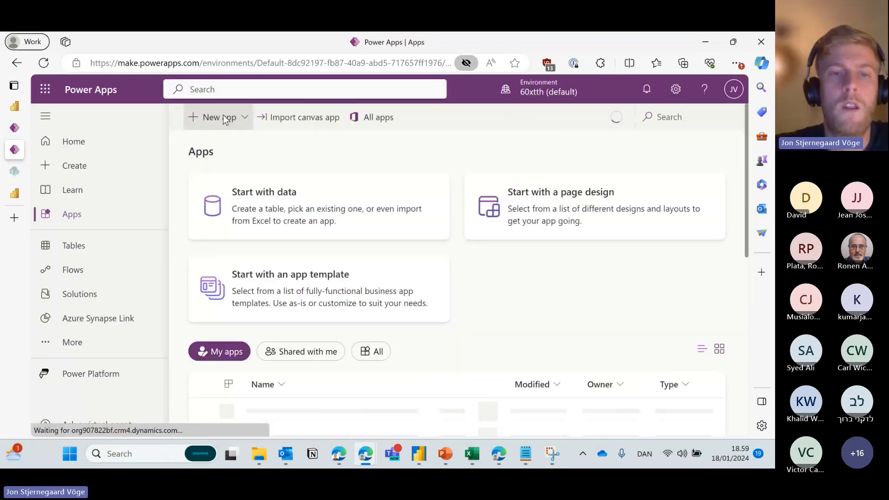
scroll(277, 195, down, 2)
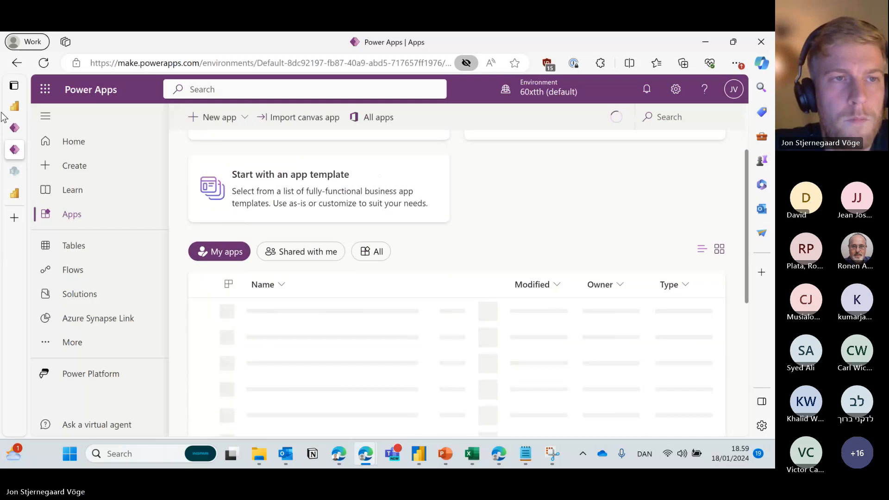
click(27, 128)
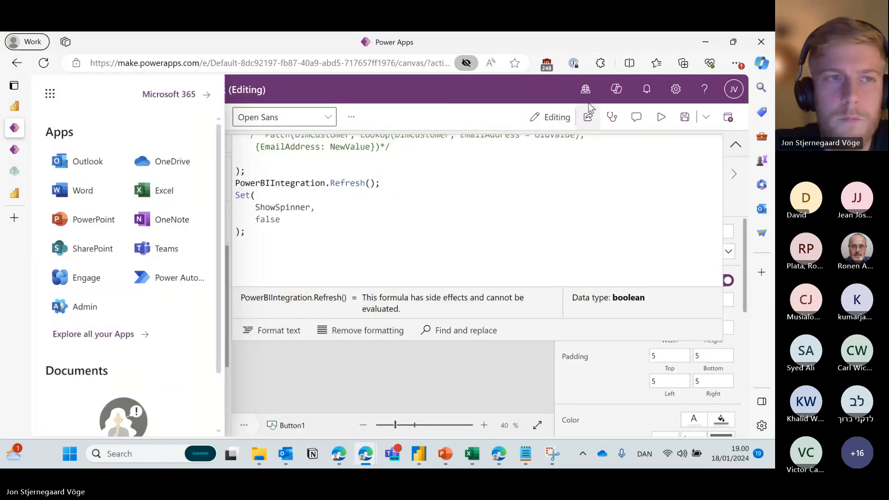
Close the MasterDataWriteback editor tab, leaving without saving changes.
mouse_move(111, 130)
click(139, 130)
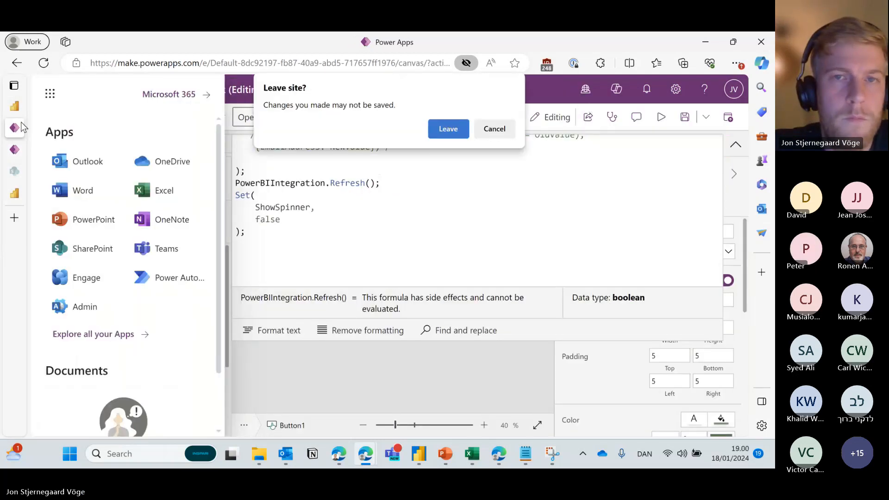
click(447, 129)
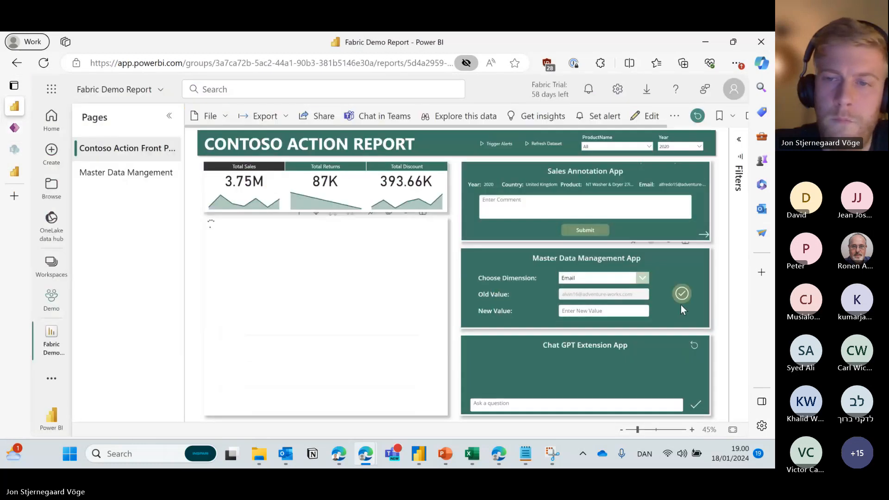
Put the report in edit mode and open the Chat GPT Extension App for editing.
click(685, 330)
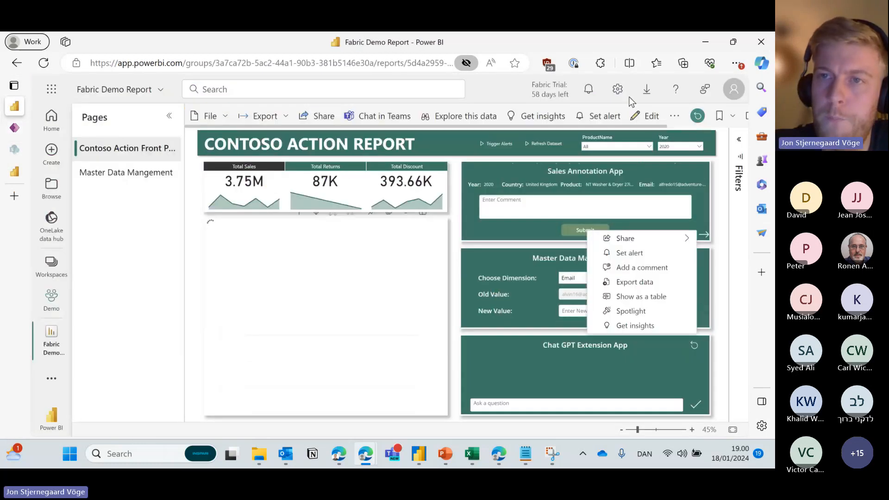
click(650, 121)
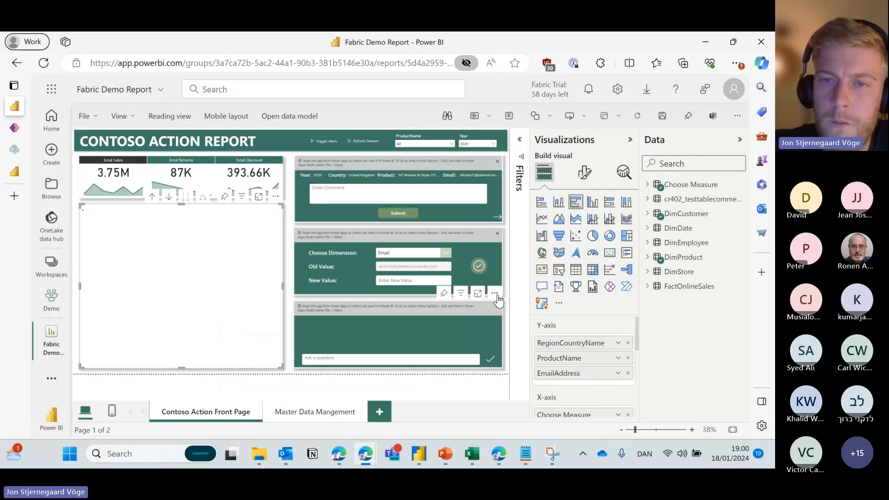
click(492, 305)
click(538, 339)
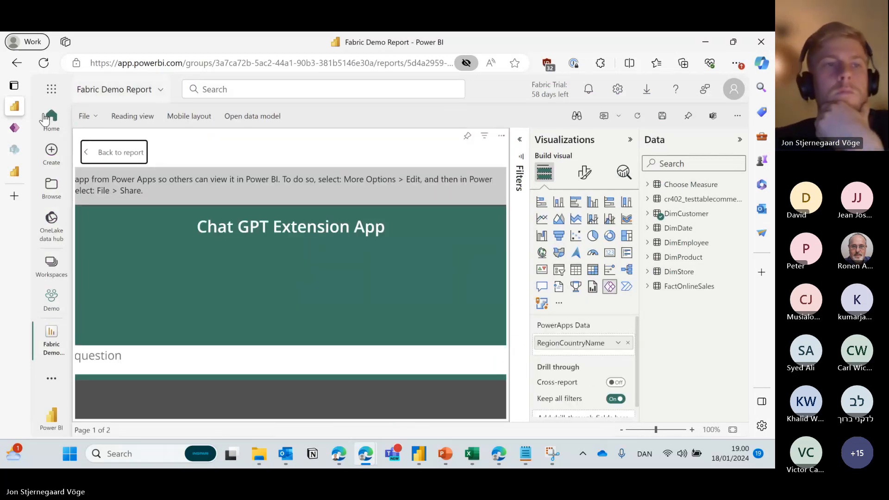
Switch to the Power Apps apps list and show All apps.
mouse_move(22, 131)
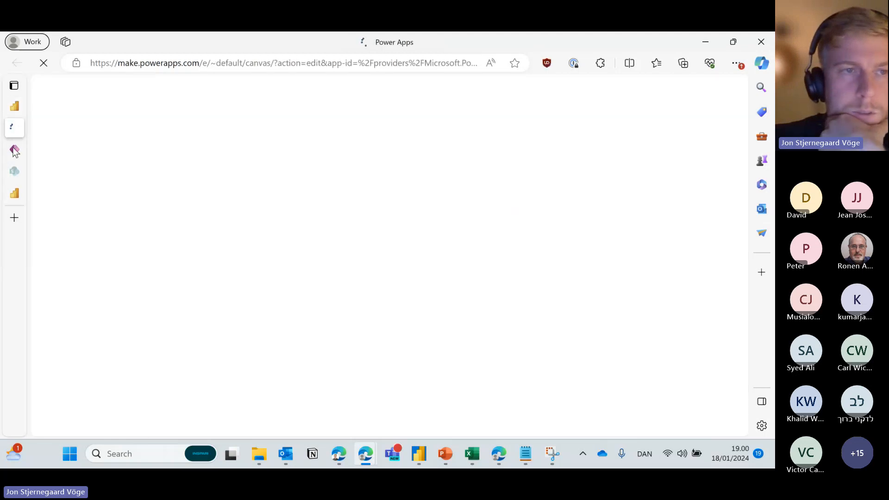
mouse_move(16, 153)
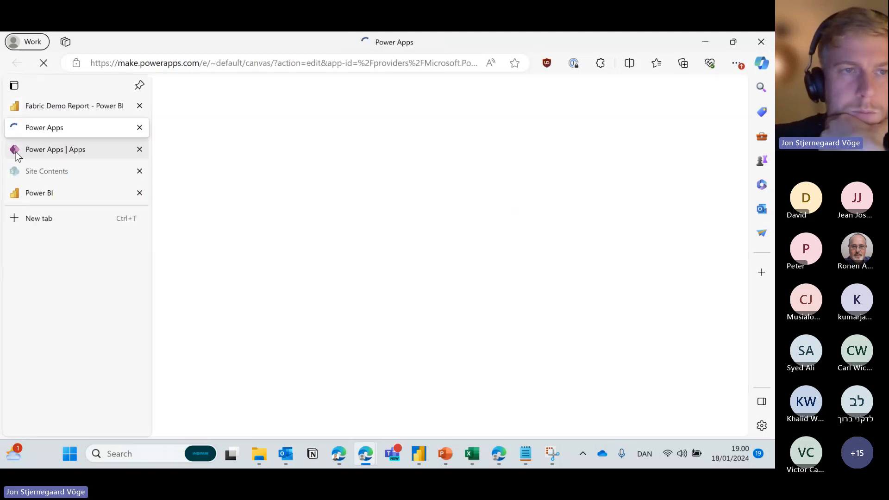
click(85, 152)
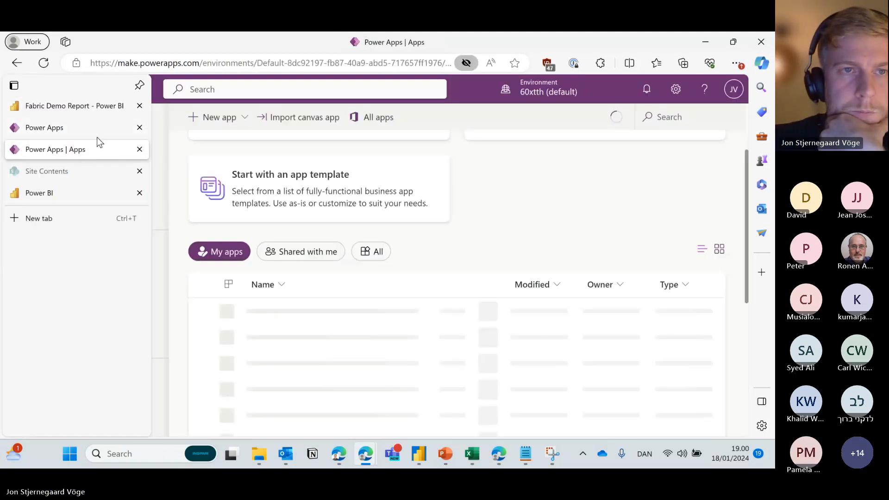
mouse_move(145, 139)
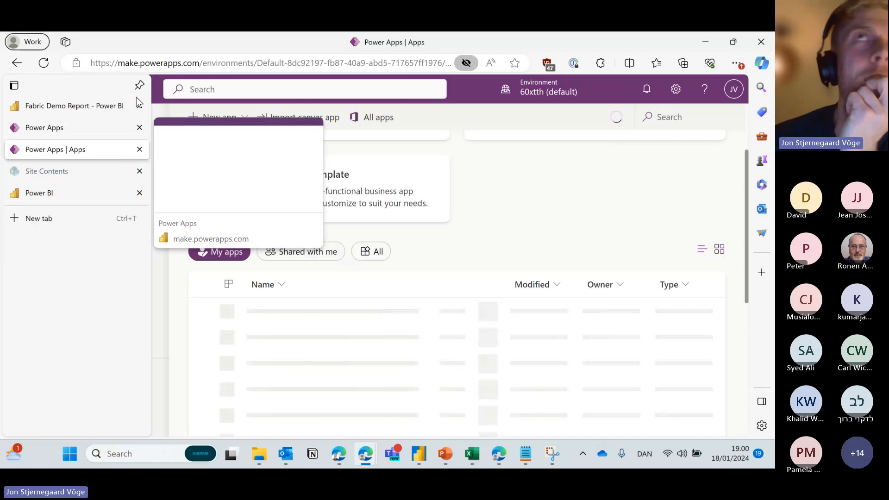
click(373, 254)
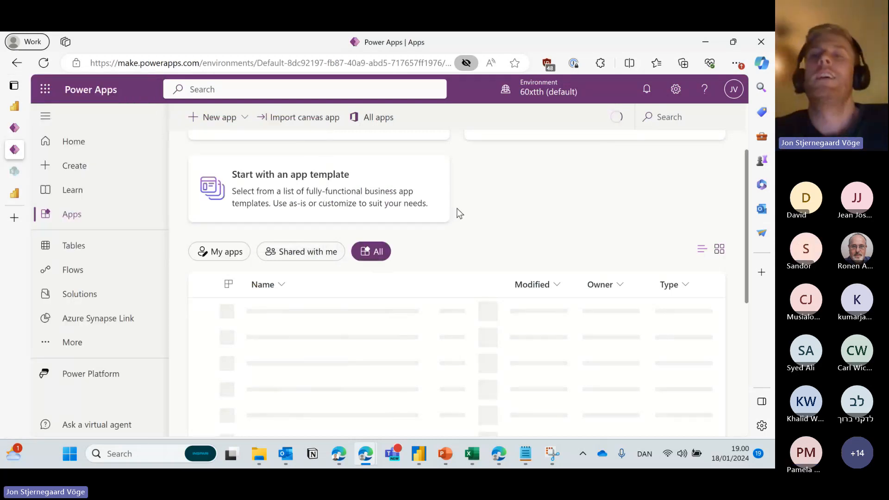
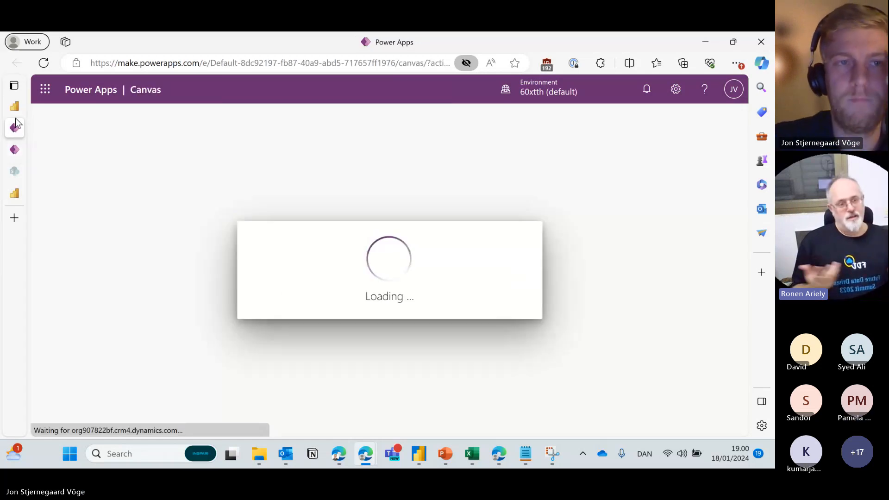
Check the apps list tab, then reload the stuck app editor page.
mouse_move(16, 123)
click(77, 147)
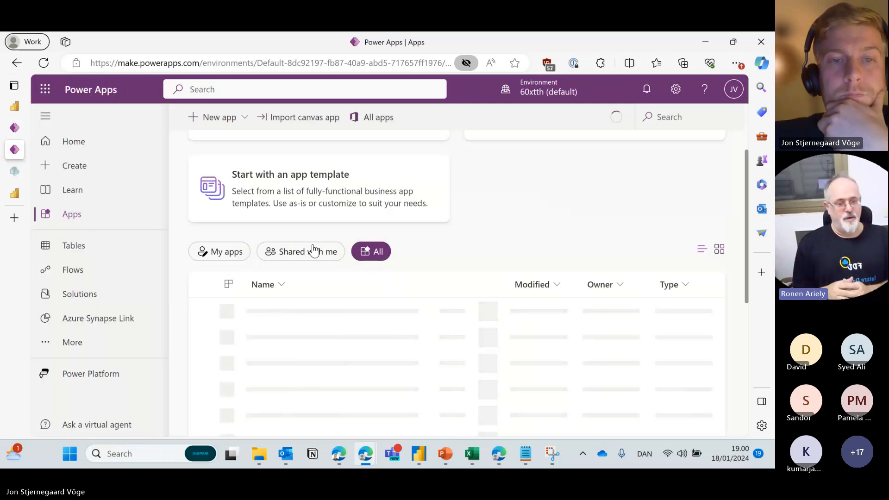
scroll(305, 264, down, 2)
scroll(301, 278, up, 2)
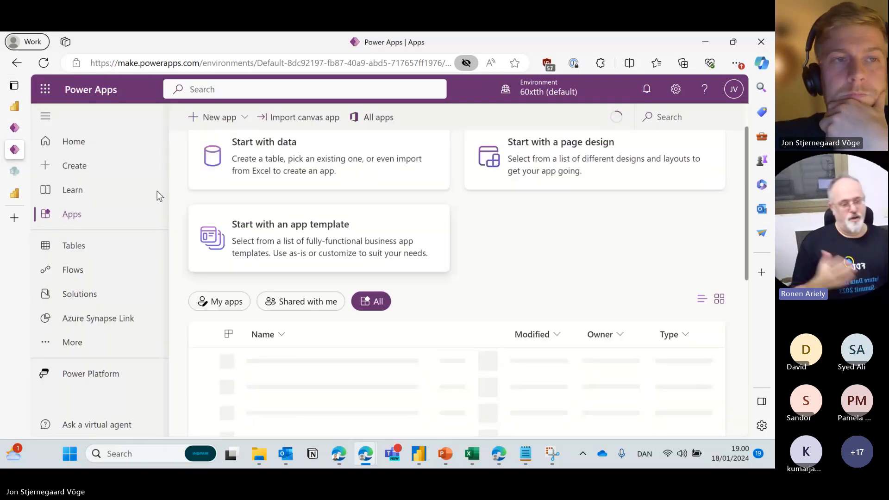
click(21, 128)
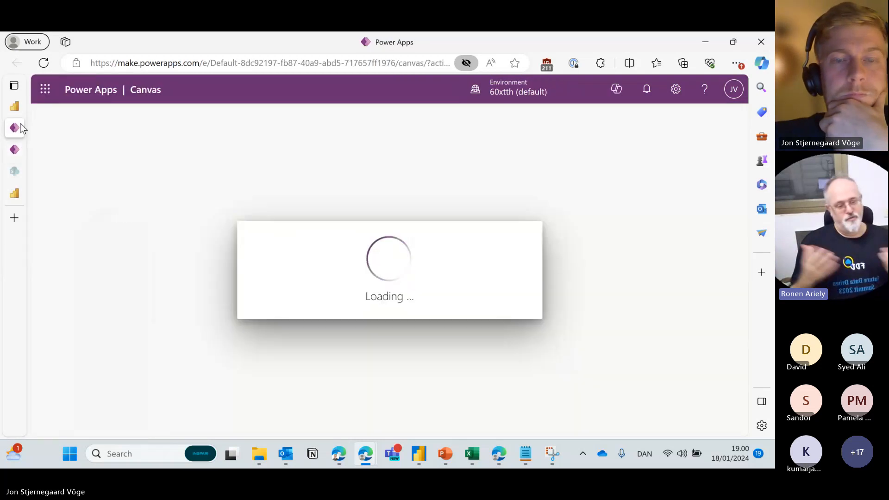
click(44, 62)
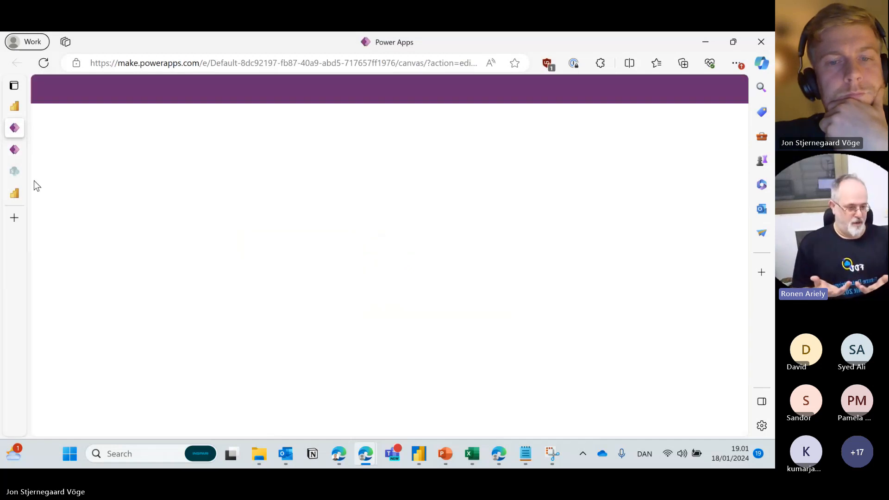
In the private browser window, show the Apps list and dismiss the component libraries notice.
mouse_move(365, 453)
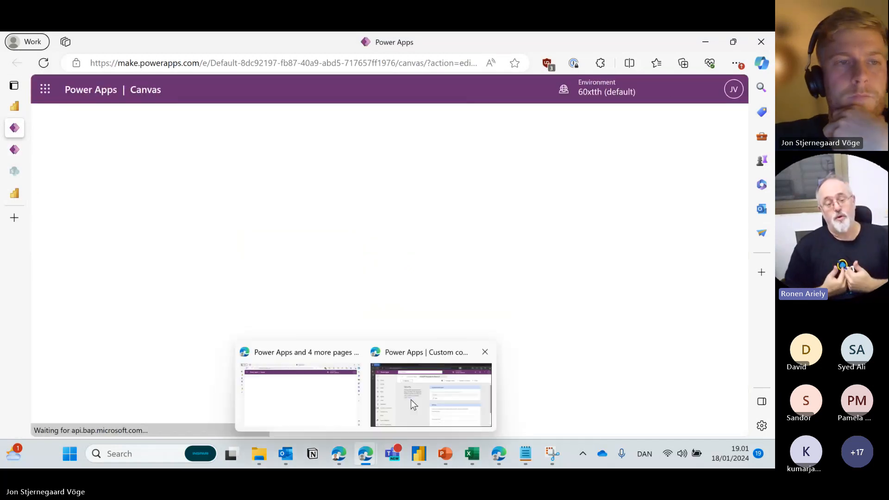
click(413, 404)
click(98, 213)
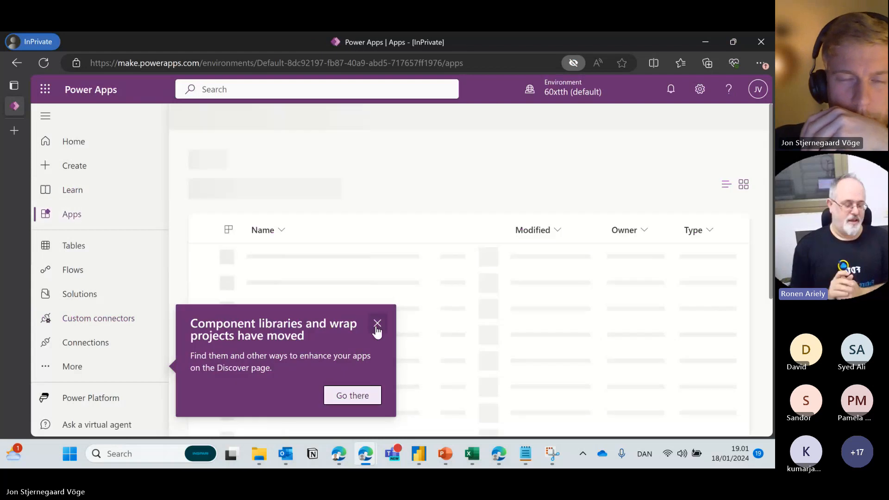
click(377, 324)
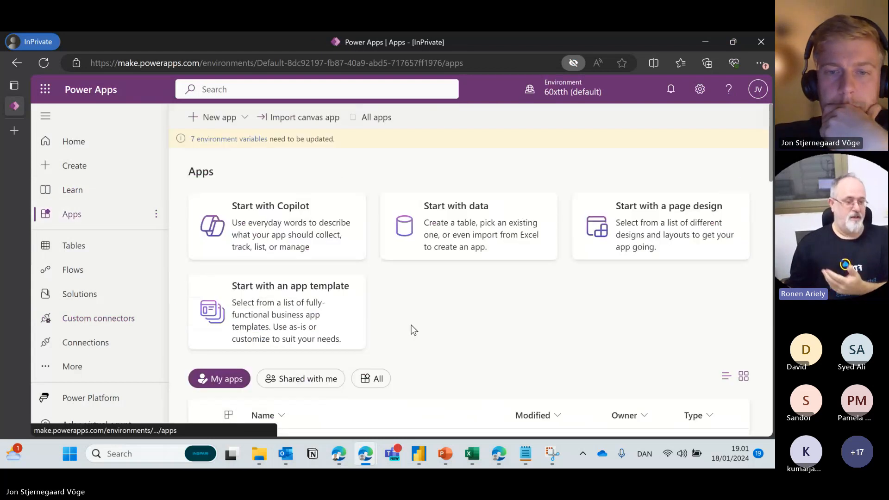
scroll(436, 361, down, 2)
Open ChatGPT Extension for Power BI read-only, dismiss the welcome and read-only notices, and collapse Screen1.
click(448, 398)
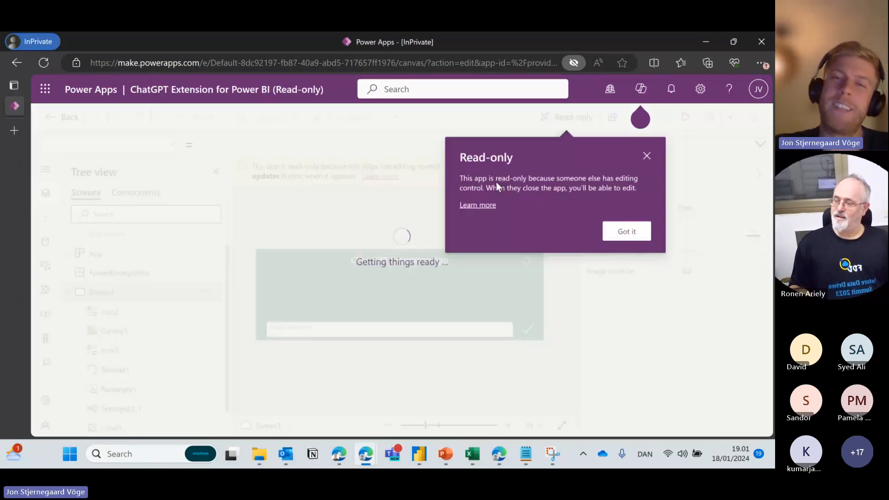
click(513, 332)
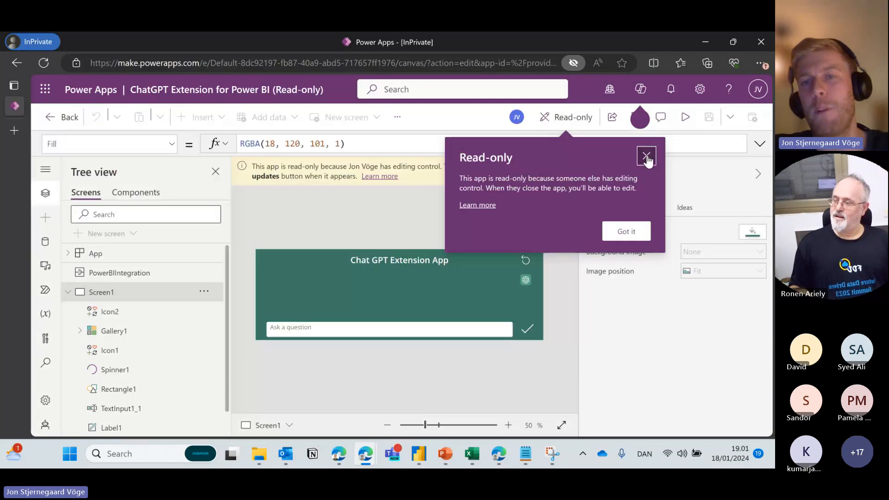
click(647, 156)
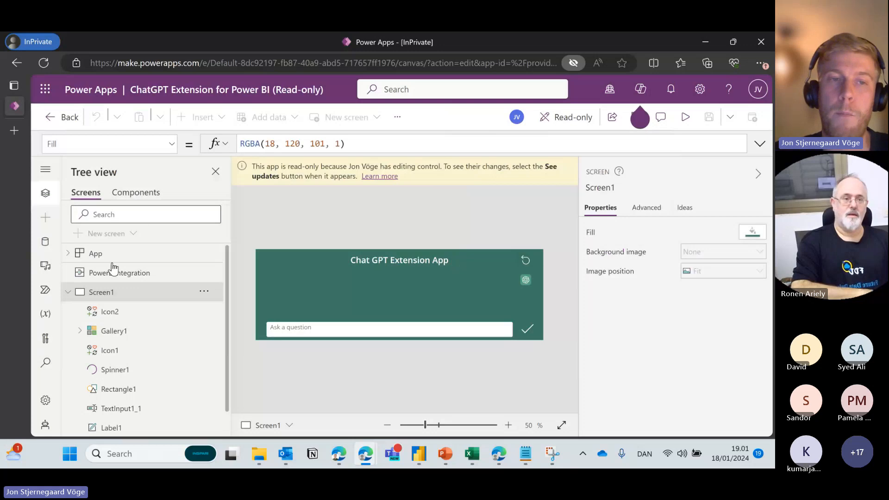
click(68, 292)
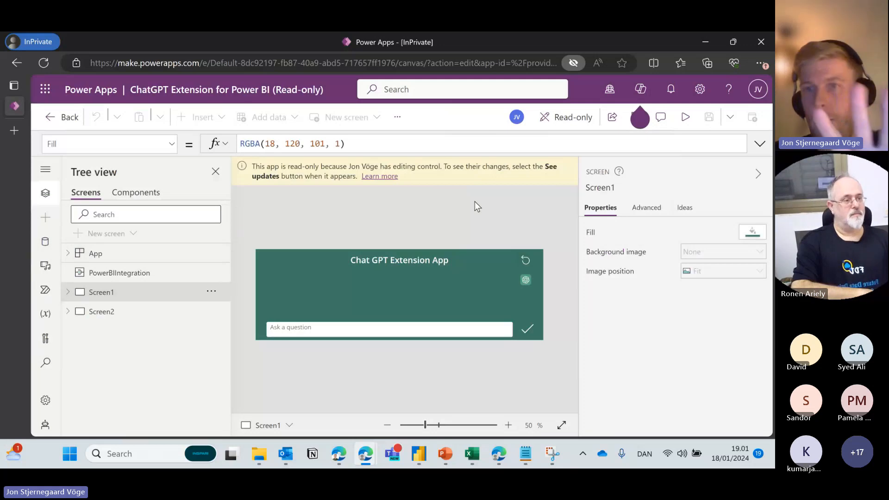
List the data sources ChatGPTExtensionforPowerBI, OpenAI (Independent Publisher) and colChatGPTMessage, viewing each one's details.
click(45, 242)
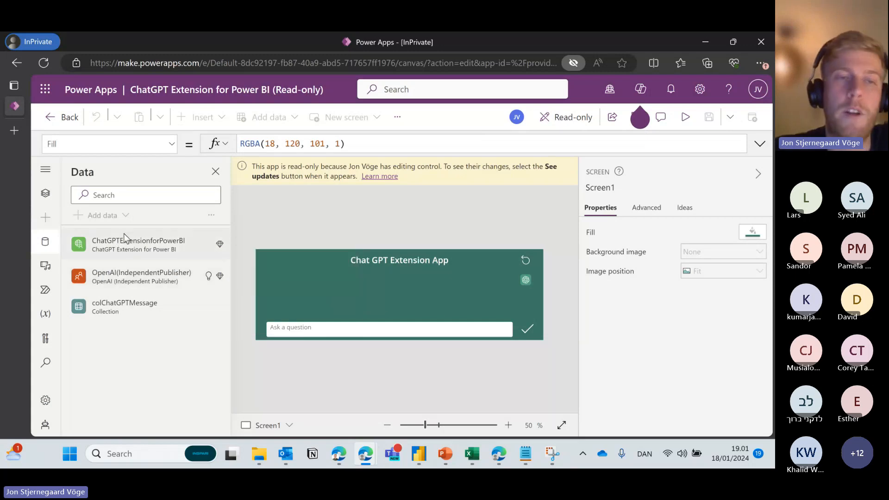
mouse_move(99, 281)
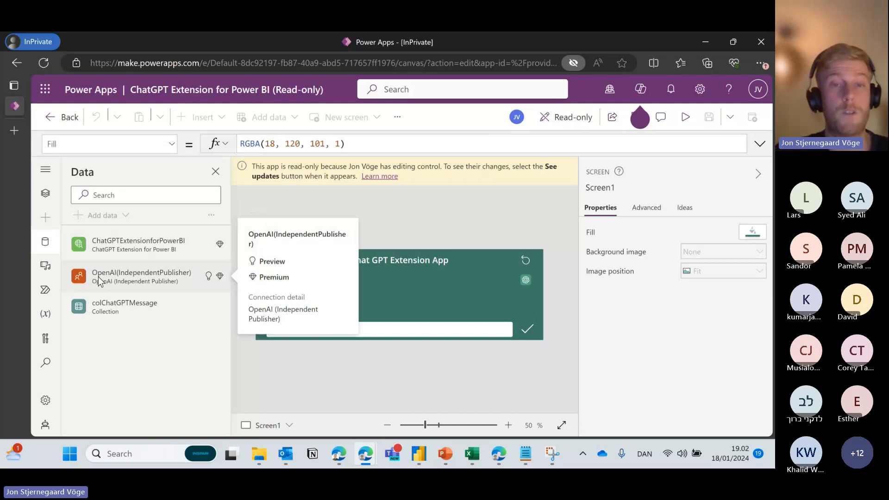
mouse_move(121, 239)
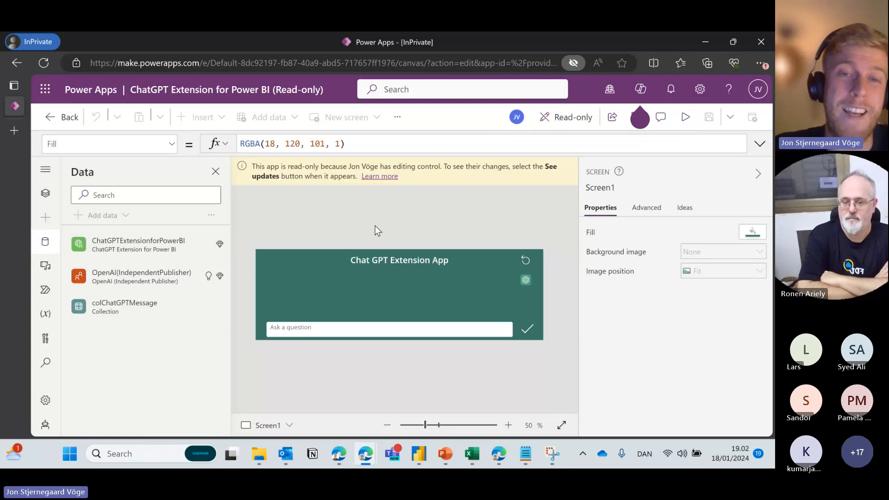
click(360, 325)
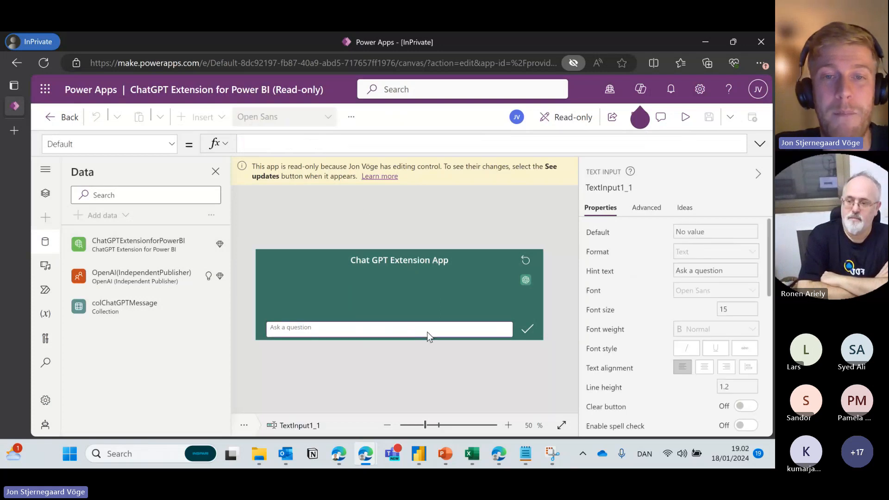
click(529, 328)
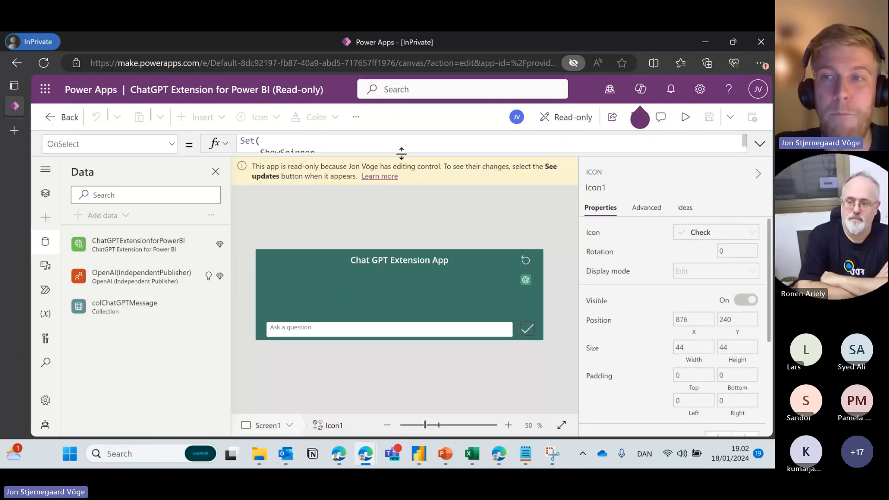
drag(401, 153, 415, 210)
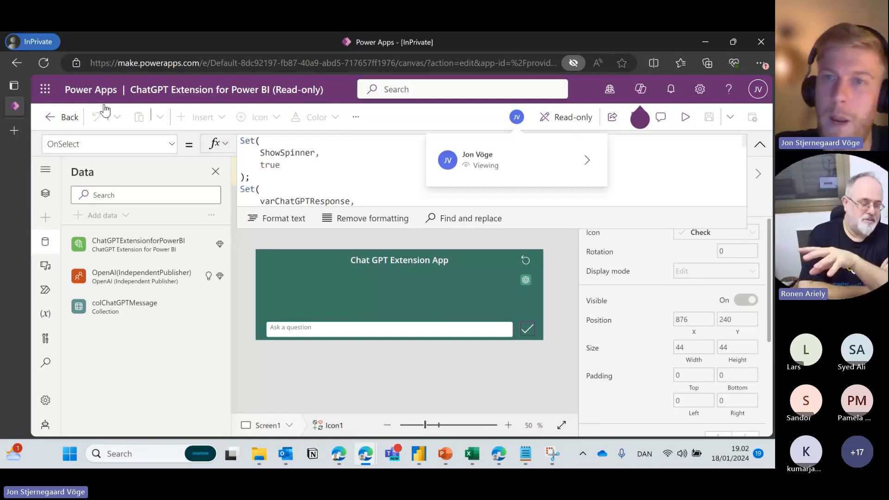
drag(608, 228, 606, 138)
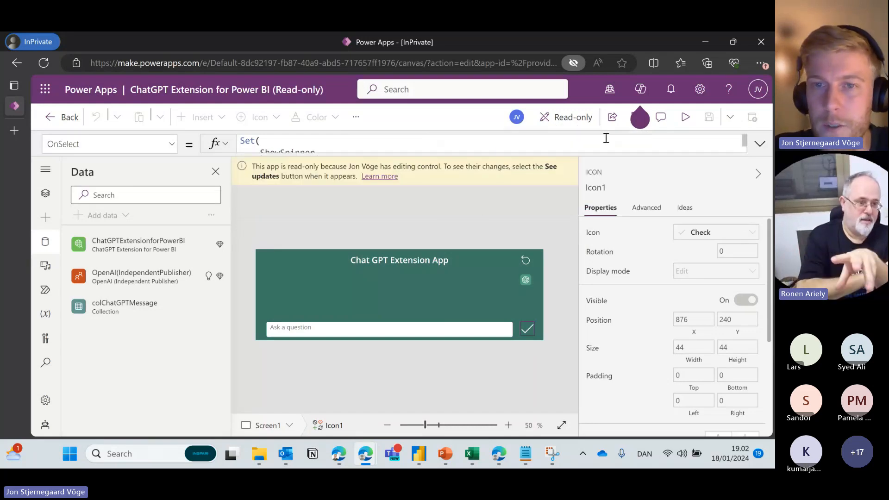
click(459, 208)
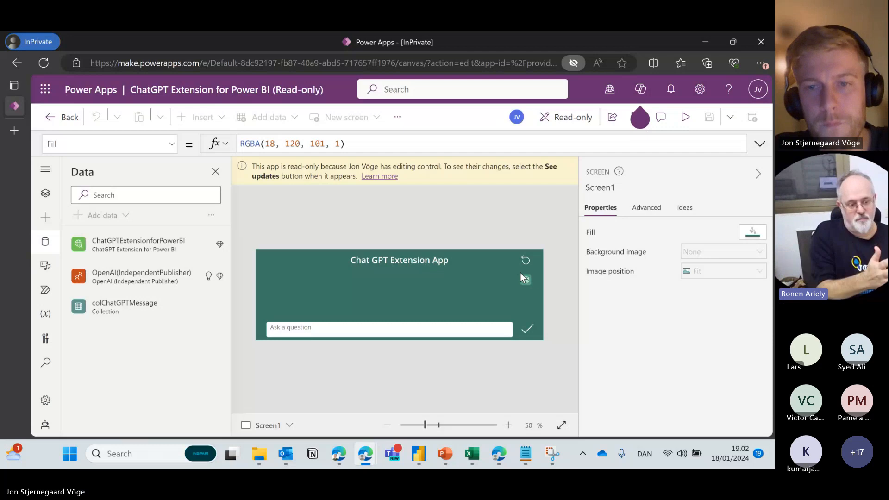
click(370, 327)
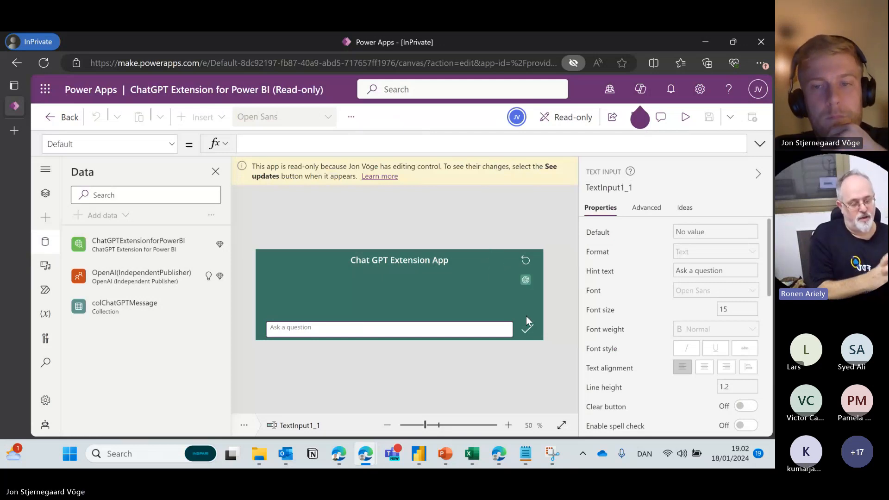
click(527, 329)
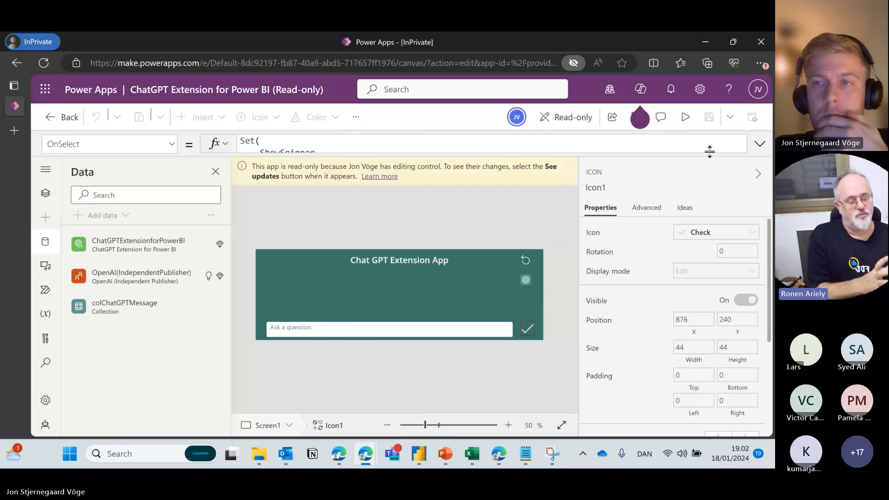
drag(710, 151, 711, 225)
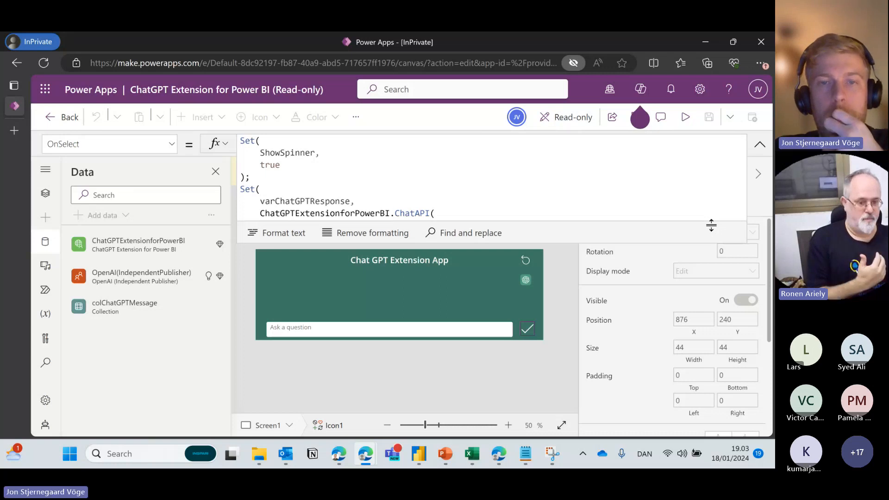
drag(711, 225, 715, 343)
drag(745, 198, 746, 153)
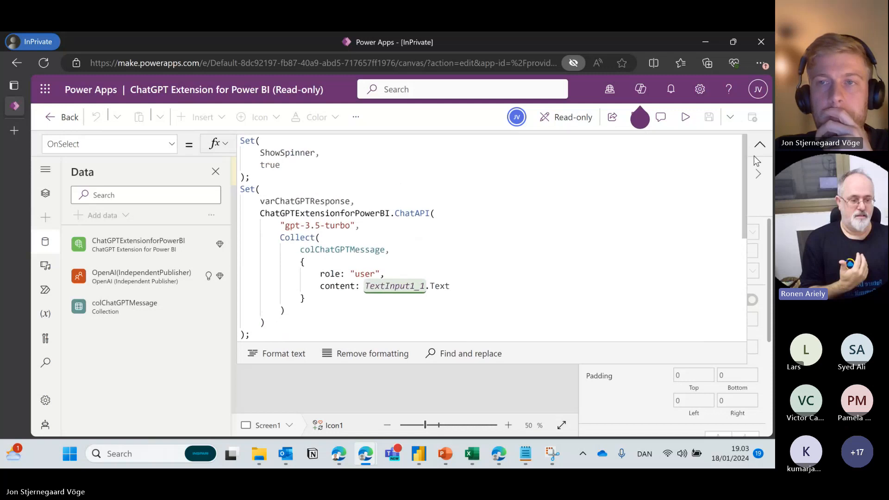
click(759, 144)
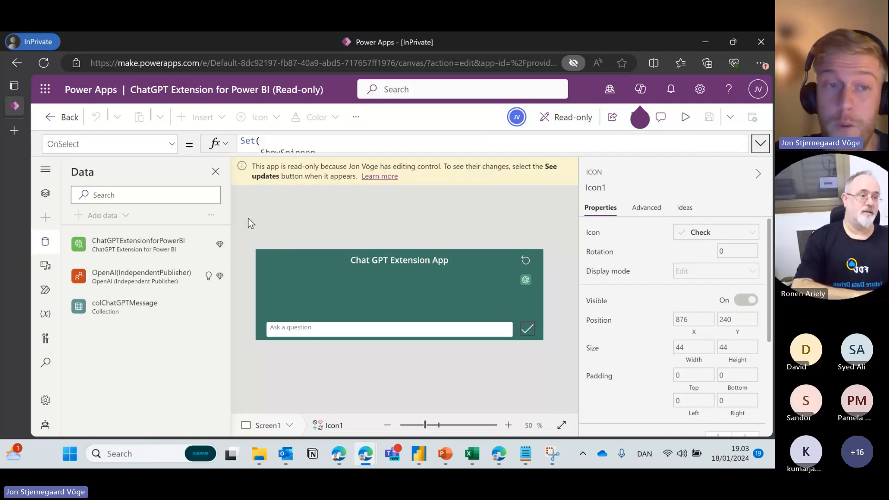
click(401, 293)
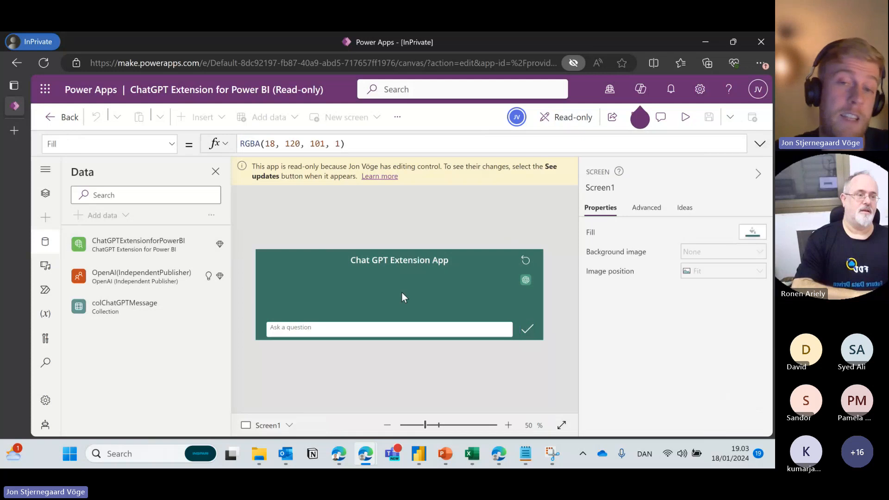
Browse the Tree view: Screen2, Screen1's title label, TextInput1_1, check icon and Gallery1.
click(45, 193)
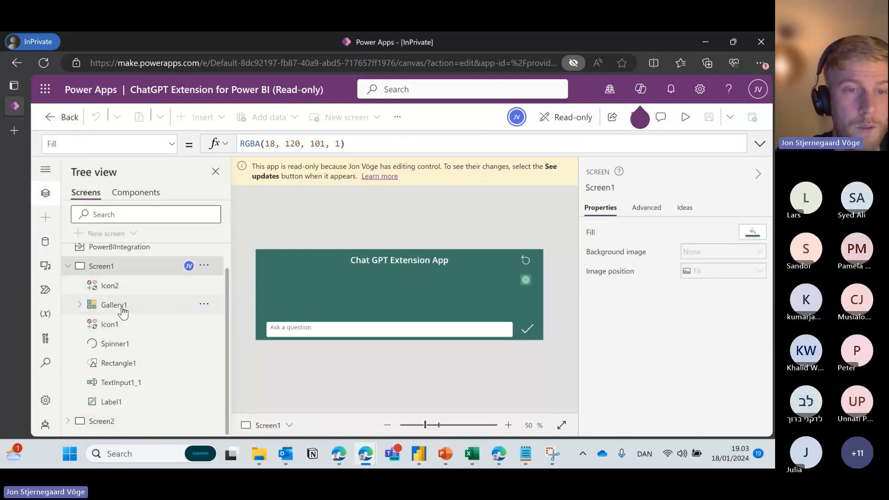
click(80, 305)
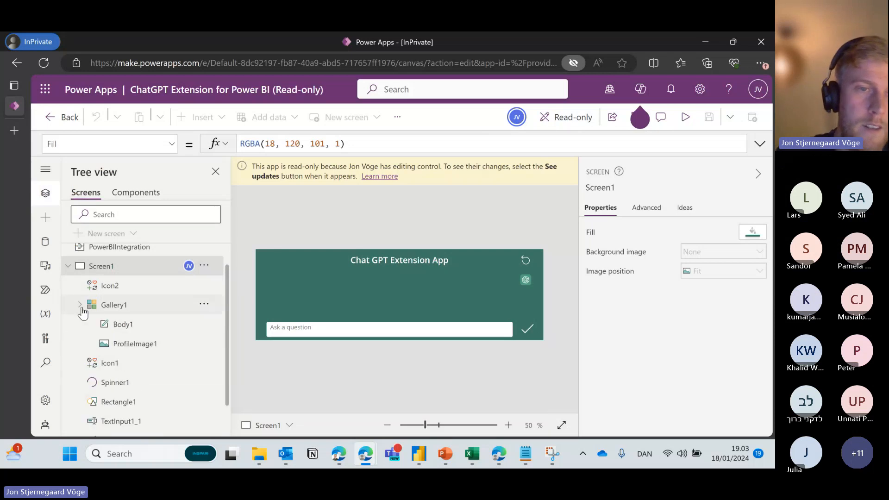
click(81, 305)
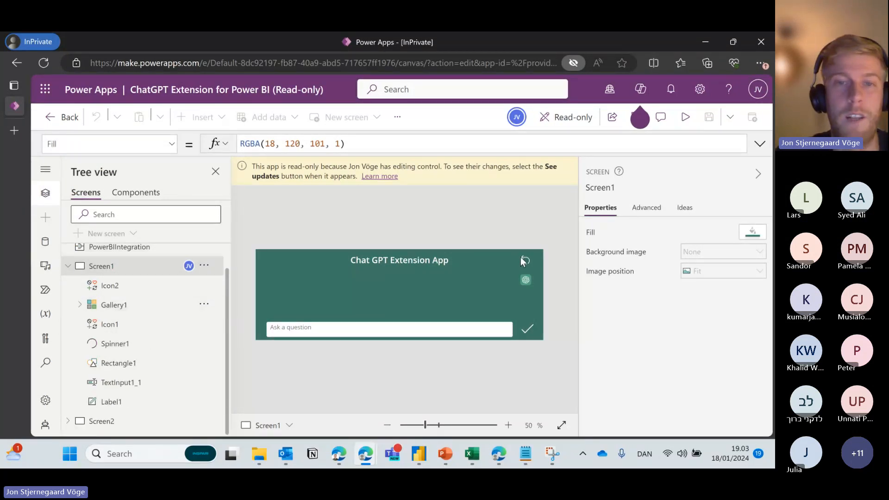
click(121, 421)
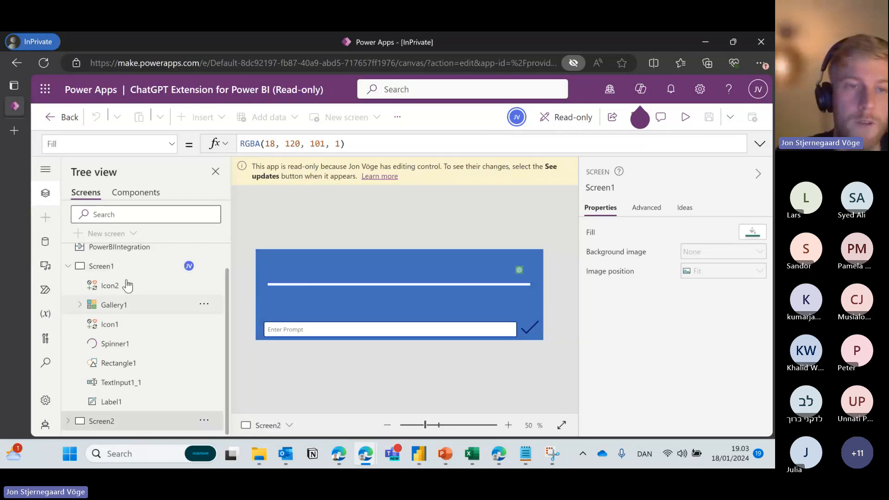
click(116, 266)
click(392, 266)
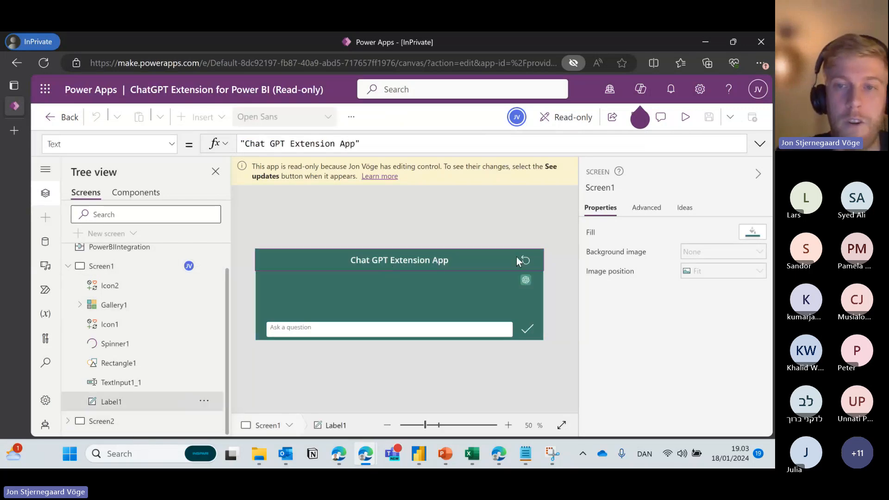
click(390, 330)
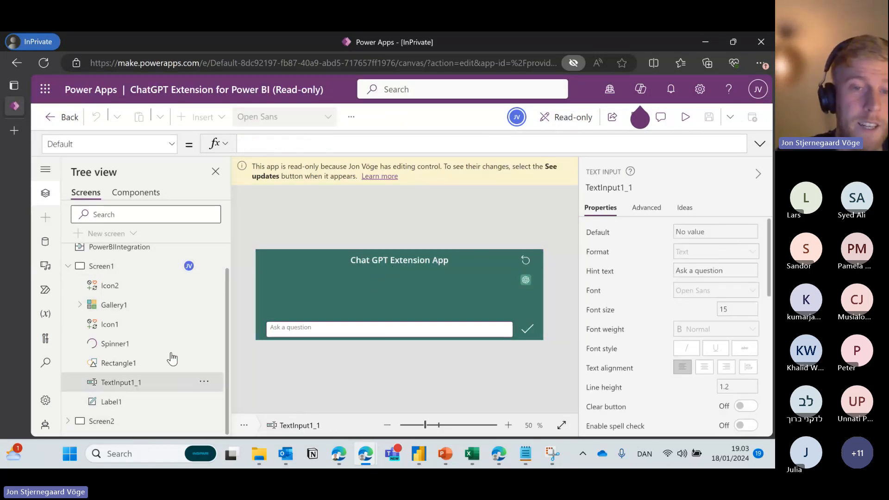
click(527, 329)
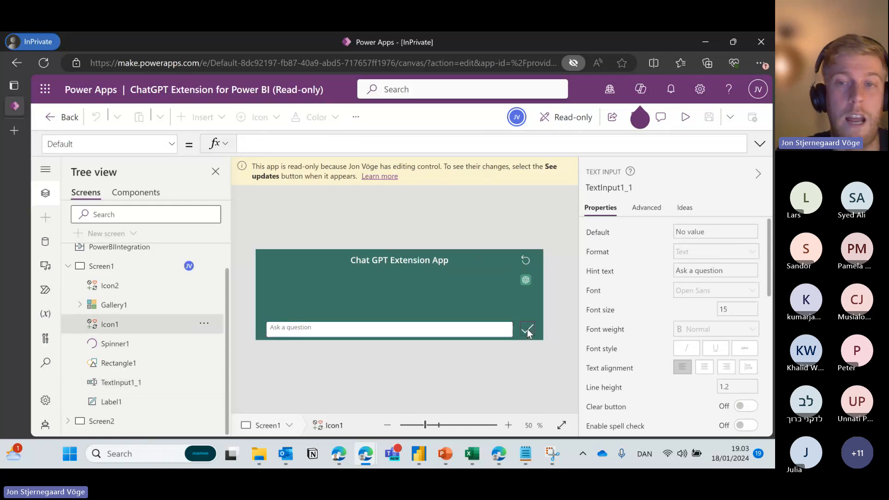
click(323, 287)
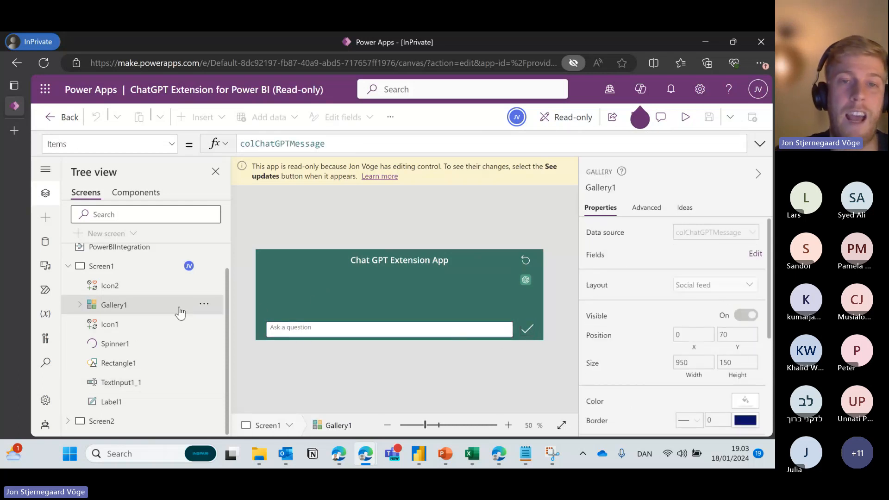
click(80, 304)
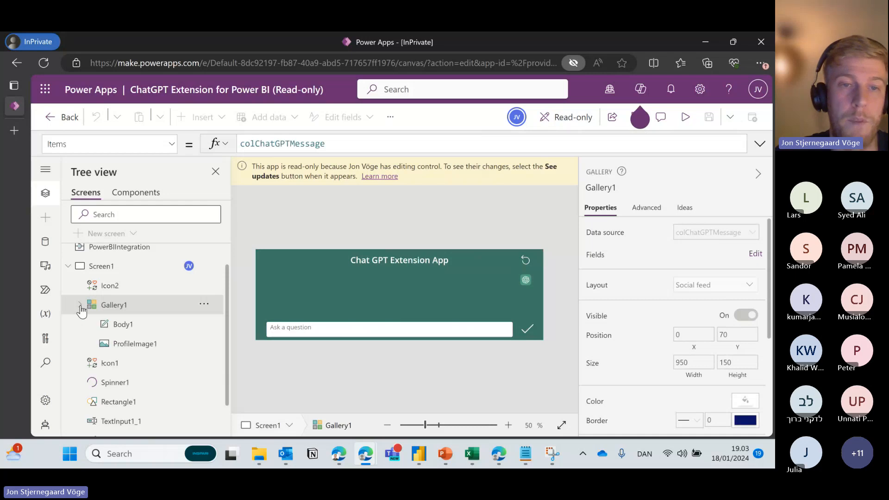
Show the check icon's full OnSelect formula and trace ShowSpinner Set and the Collect record.
click(531, 328)
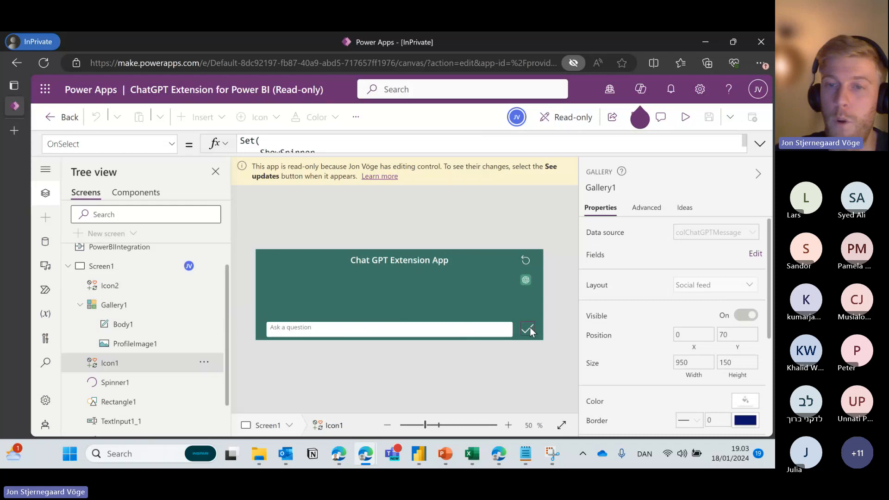
click(760, 145)
drag(263, 176, 256, 146)
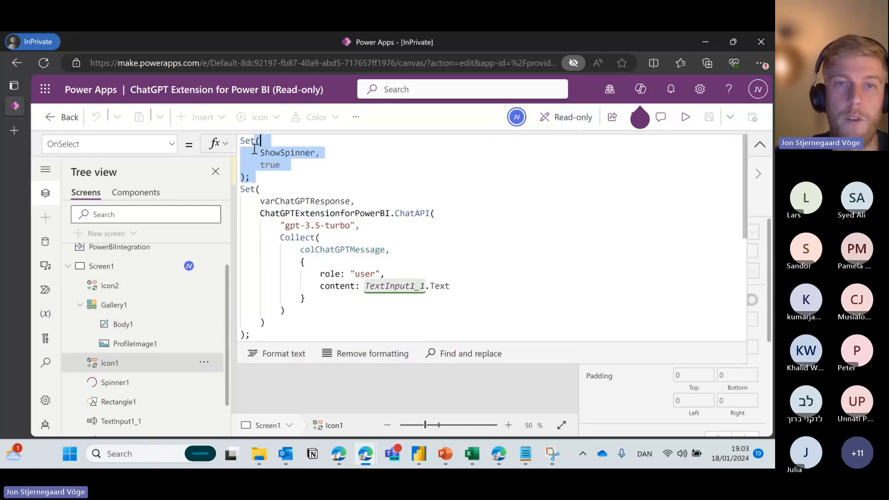
click(255, 150)
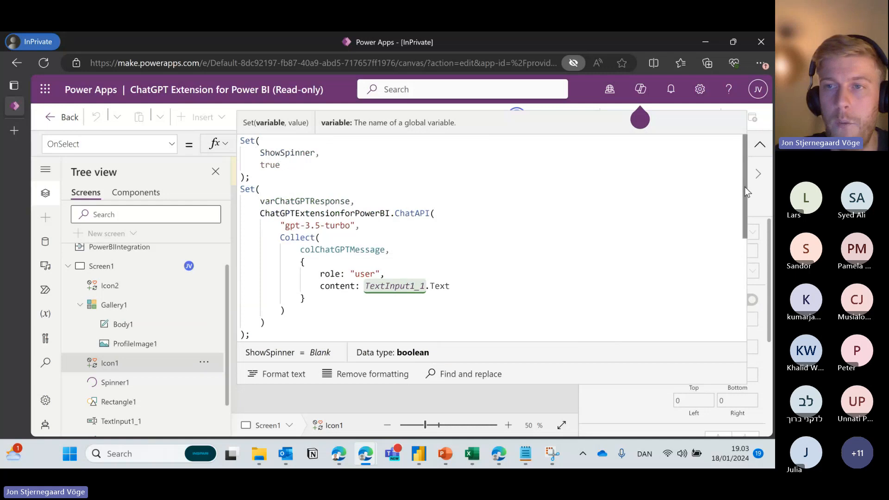
scroll(393, 239, down, 1)
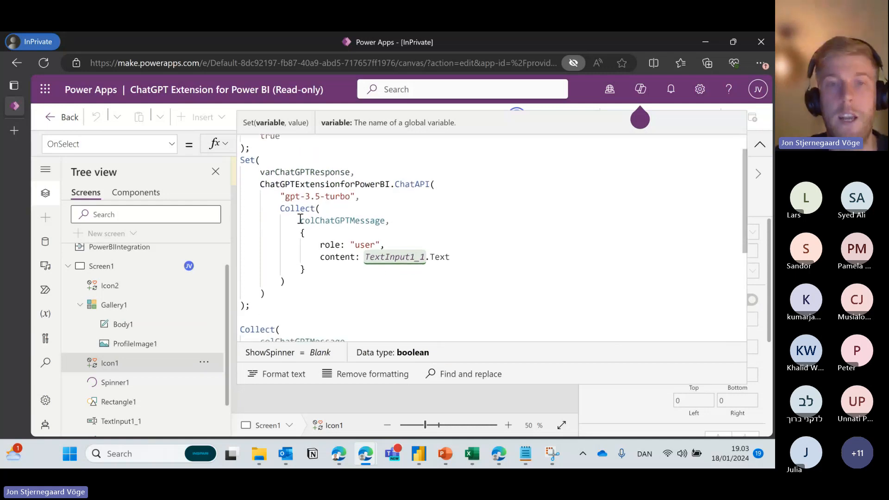
click(298, 221)
drag(277, 208, 385, 221)
click(411, 229)
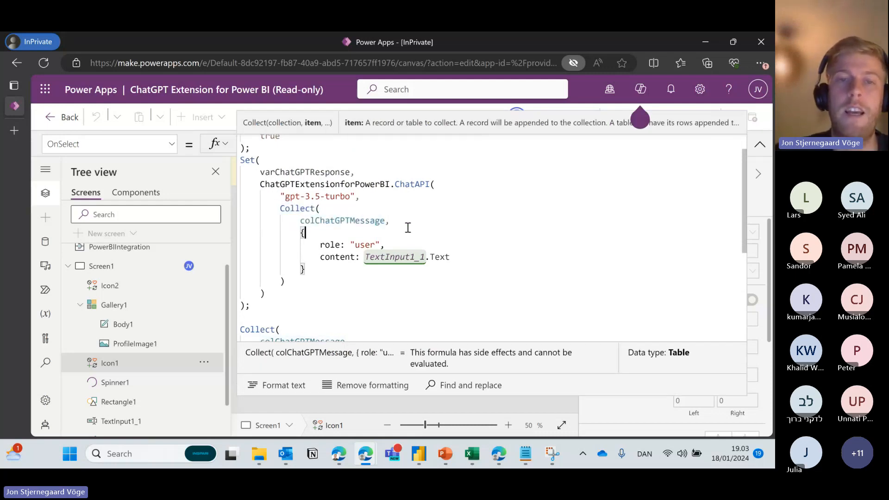
drag(454, 257, 313, 246)
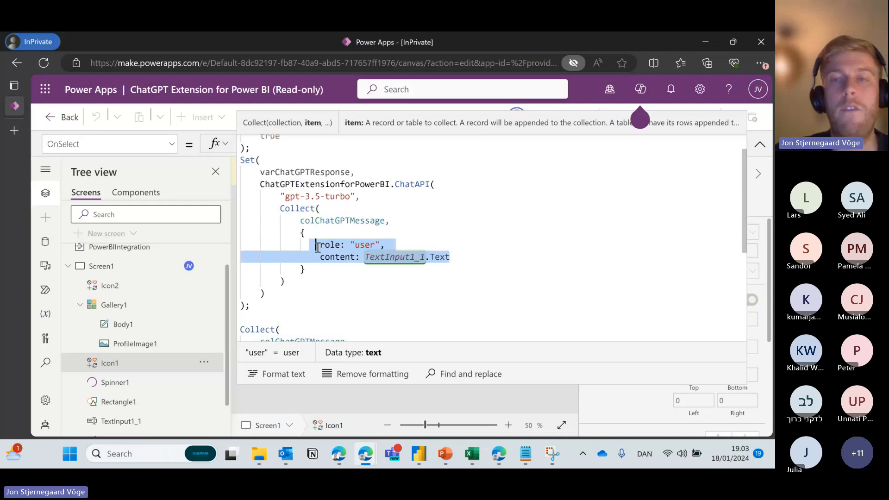
drag(547, 342, 541, 243)
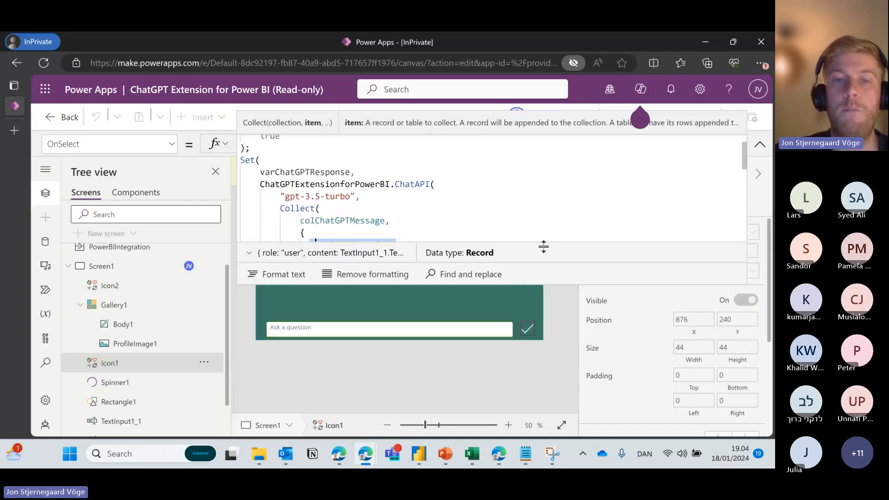
drag(528, 281, 532, 301)
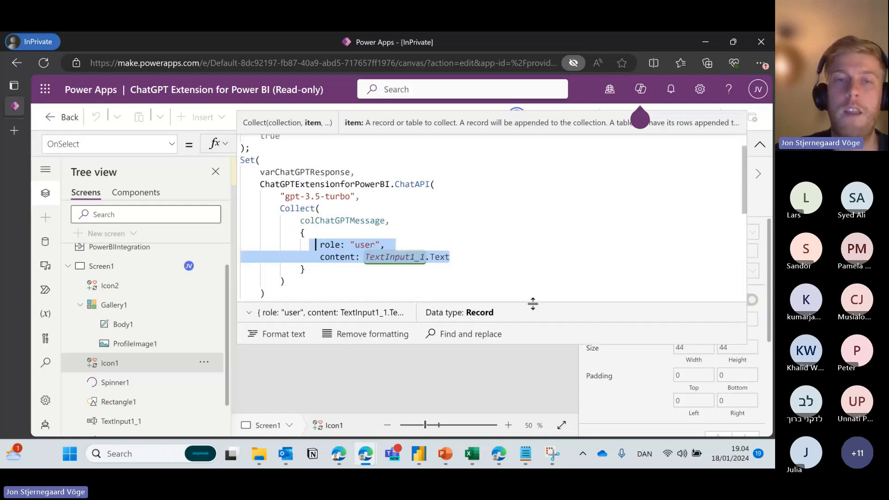
Check colChatGPTMessage's type and preview, then trace the ChatAPI call, gpt-3.5-turbo model and role/content lines.
double_click(387, 221)
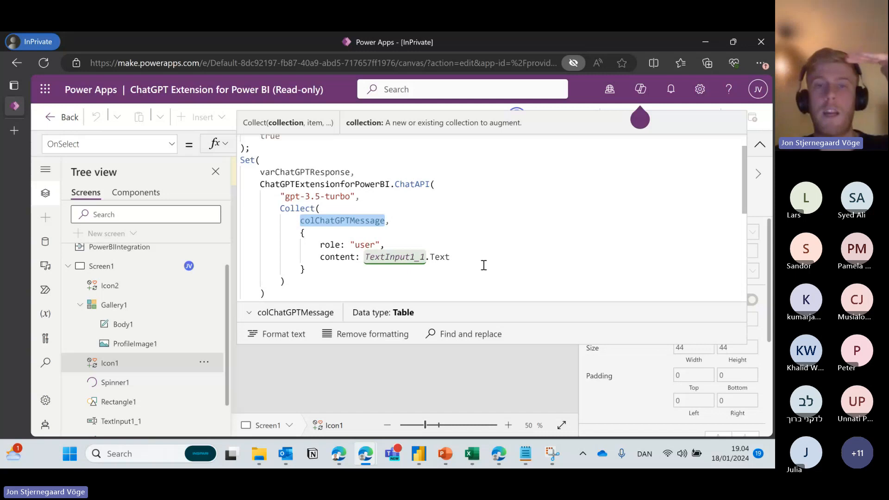
click(250, 313)
click(250, 313)
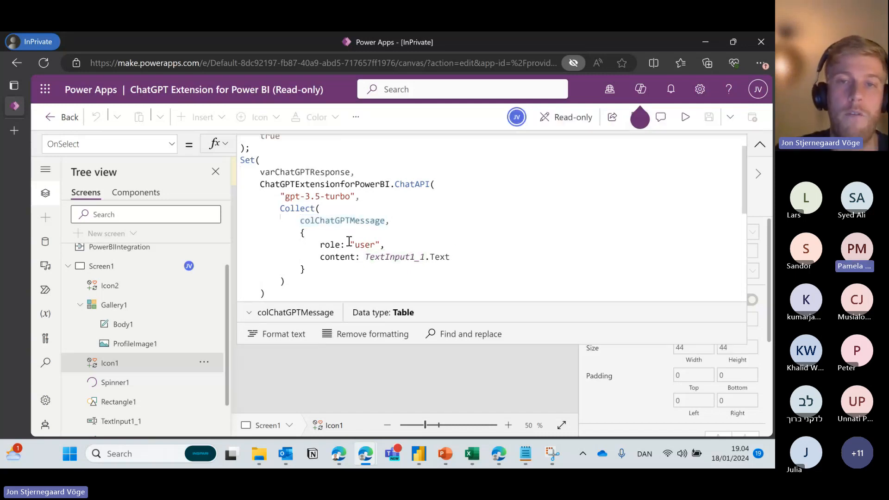
drag(462, 260, 309, 244)
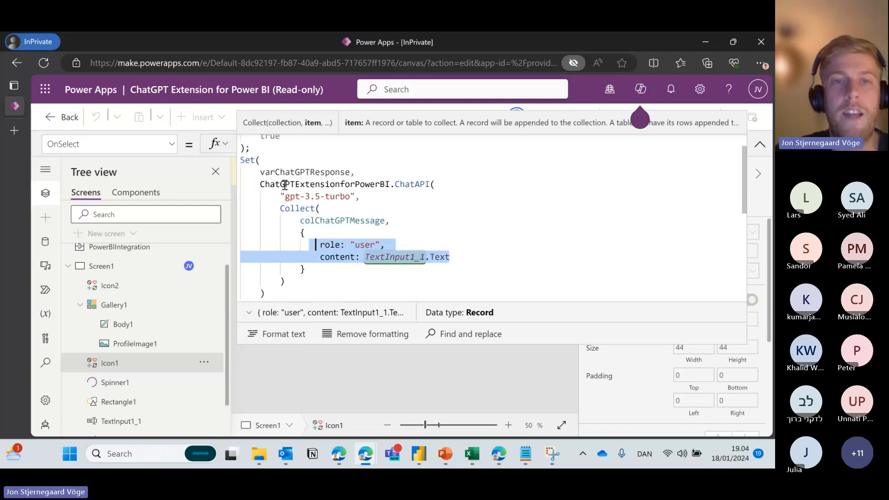
drag(261, 185, 435, 184)
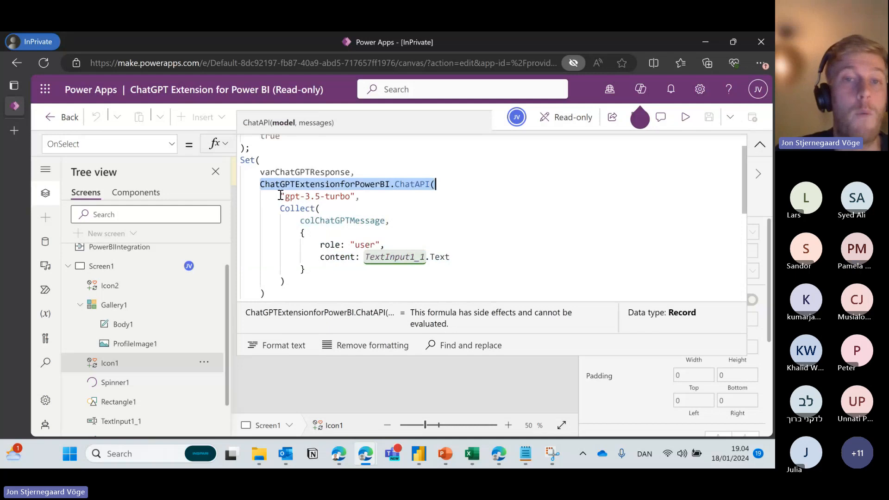
drag(281, 196, 356, 198)
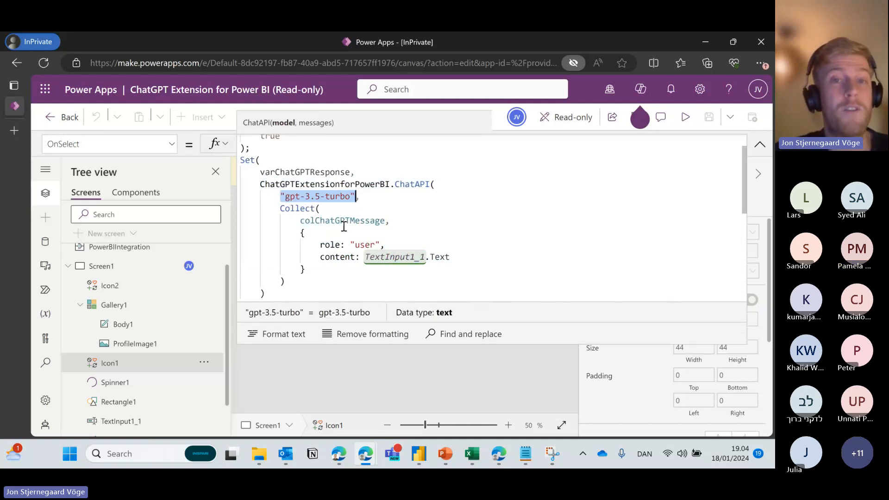
drag(320, 246, 379, 244)
drag(320, 257, 453, 258)
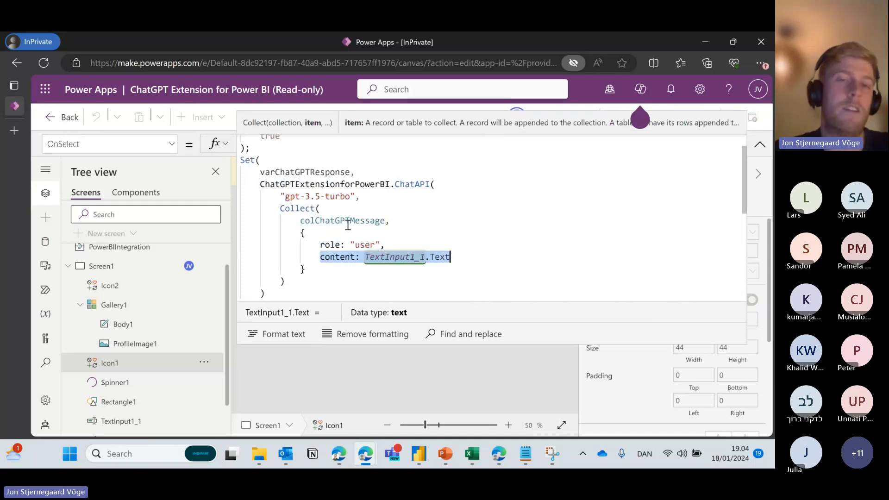
drag(319, 246, 461, 252)
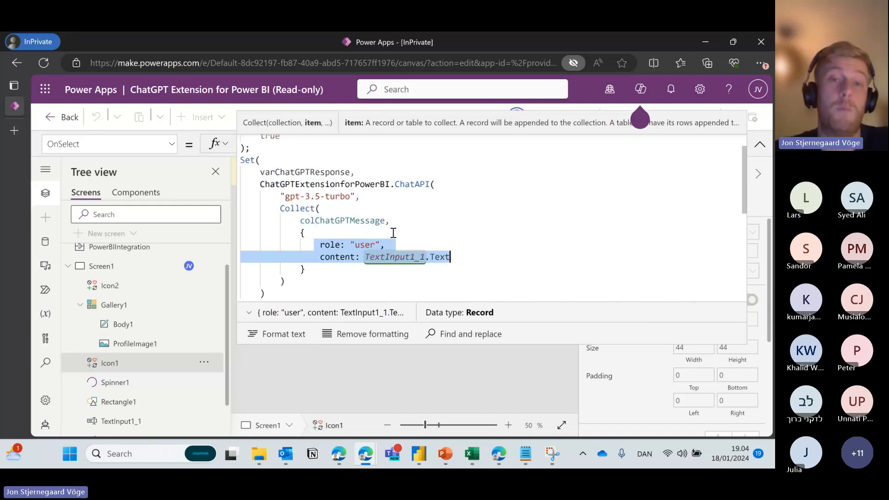
click(393, 234)
Trace the "user" role, TextInput1_1.Text content, whole ChatAPI block, varChatGPTResponse and colChatGPTMessage.
drag(385, 245, 352, 247)
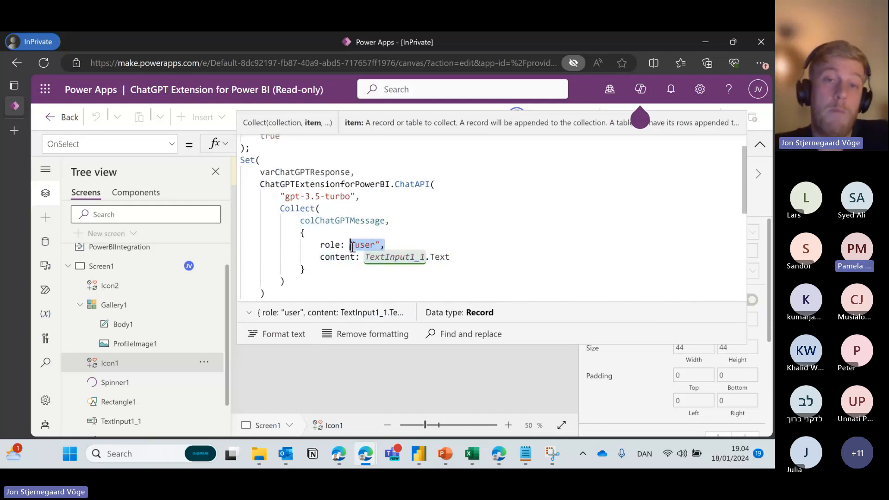
drag(356, 196, 281, 196)
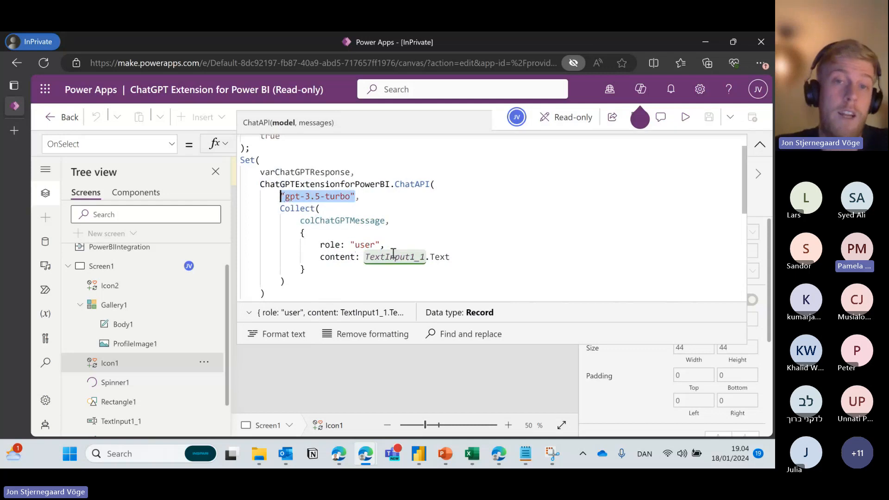
click(366, 256)
drag(366, 256, 458, 257)
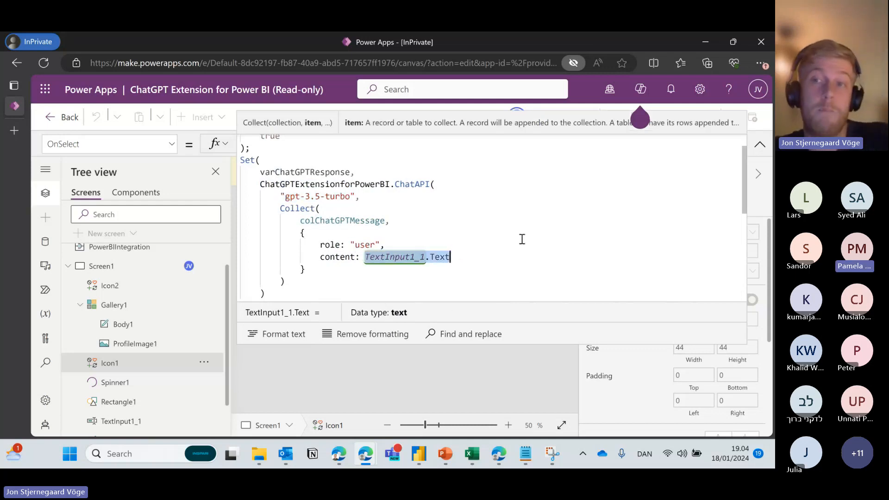
mouse_move(743, 177)
mouse_down()
mouse_move(743, 202)
mouse_move(743, 187)
mouse_up()
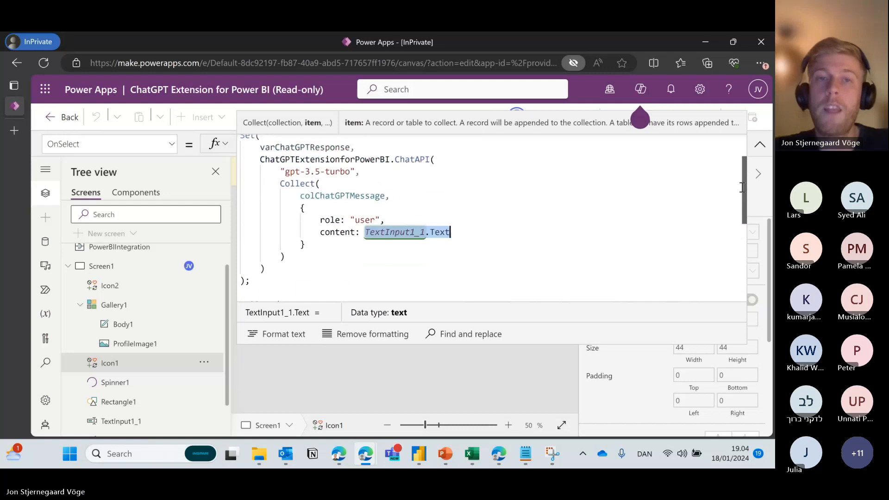
click(259, 159)
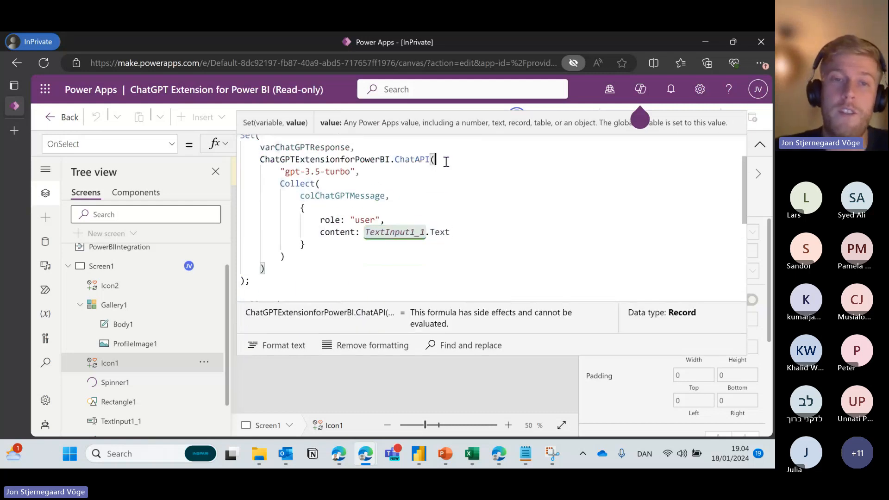
click(264, 269)
drag(264, 268, 259, 159)
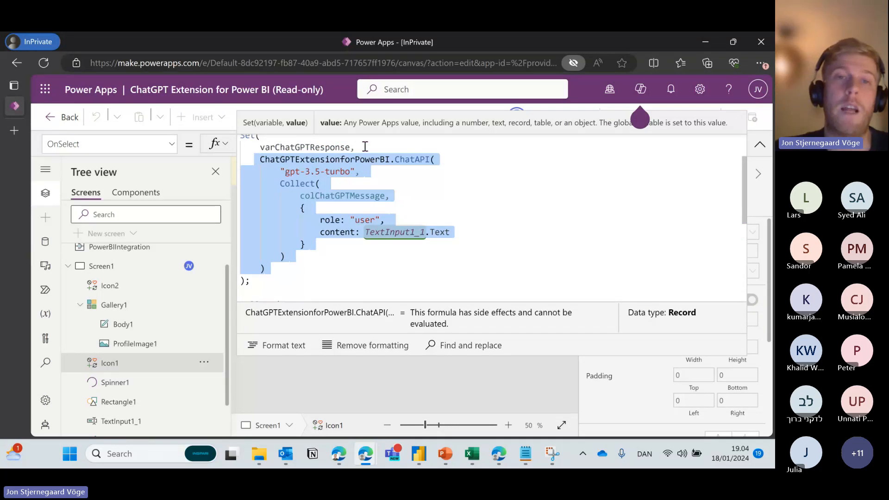
drag(365, 146, 262, 147)
scroll(279, 152, down, 2)
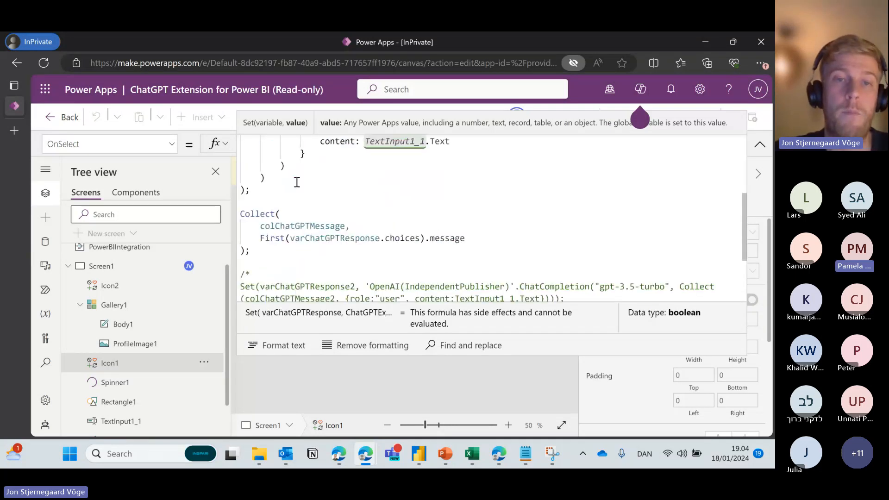
drag(465, 238, 260, 238)
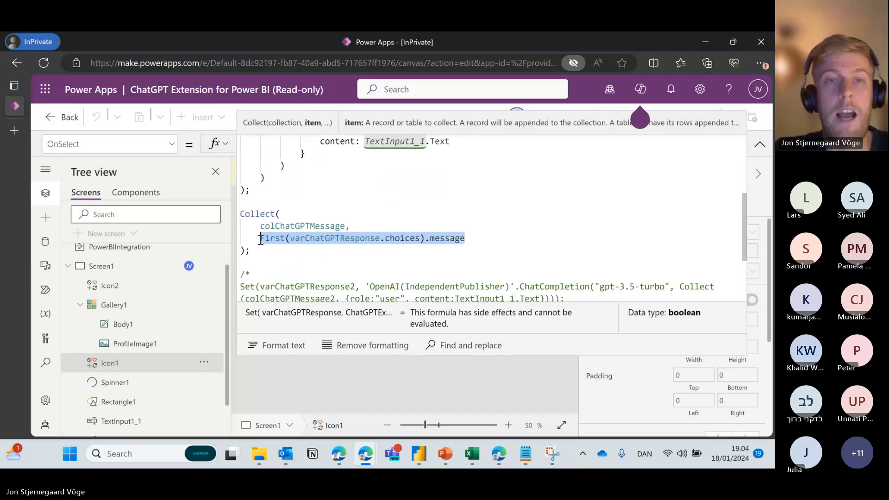
scroll(329, 228, up, 2)
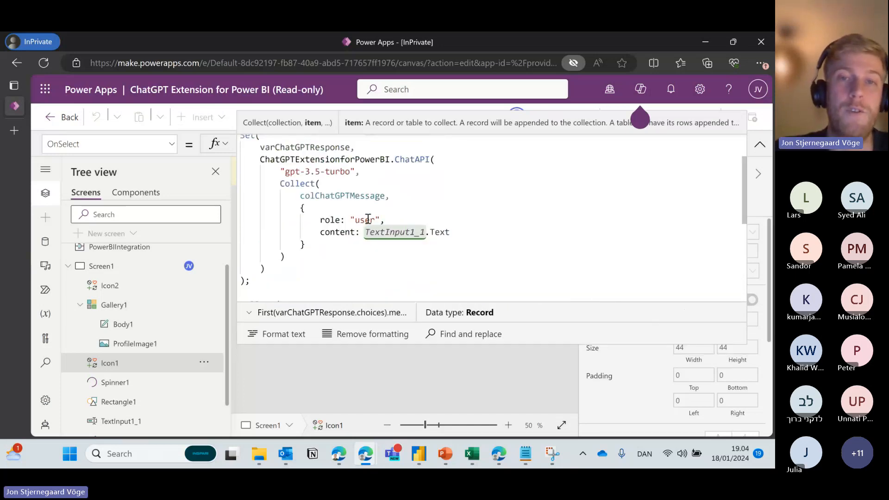
drag(390, 196, 300, 198)
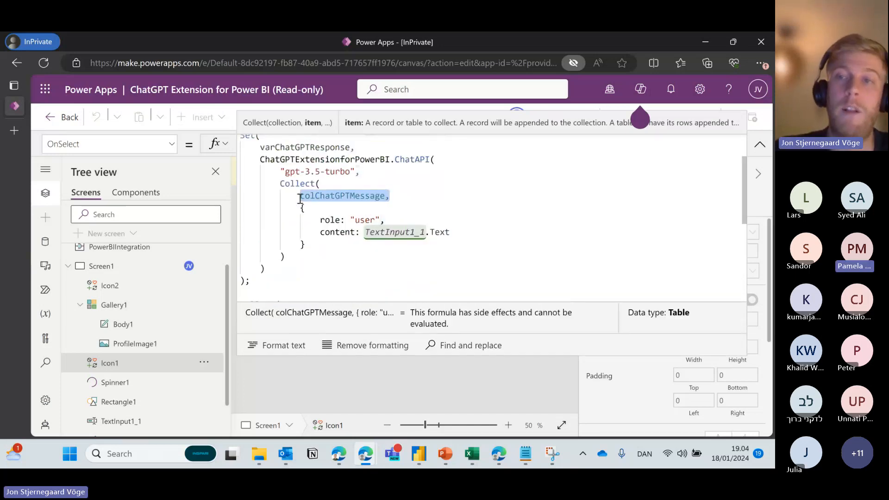
Preview the app with F5, ask "What is a user group?", then close the preview.
key(F5)
click(389, 344)
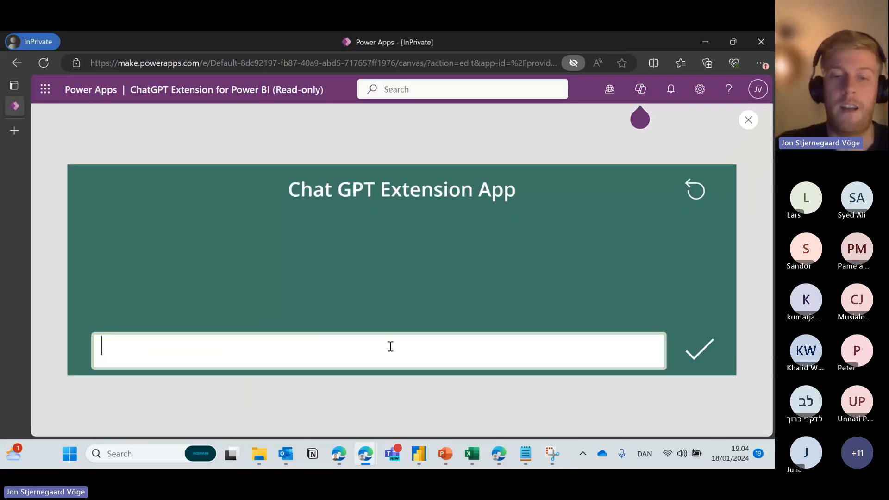
text(What is a user group?)
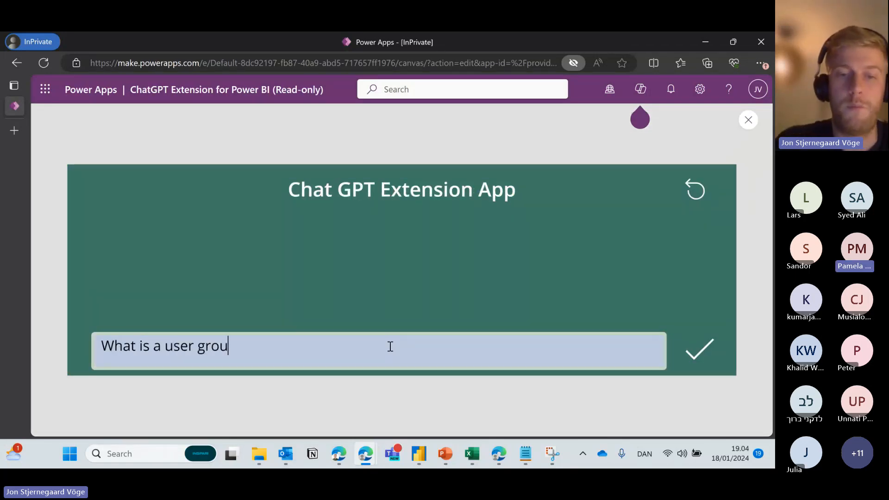
click(702, 348)
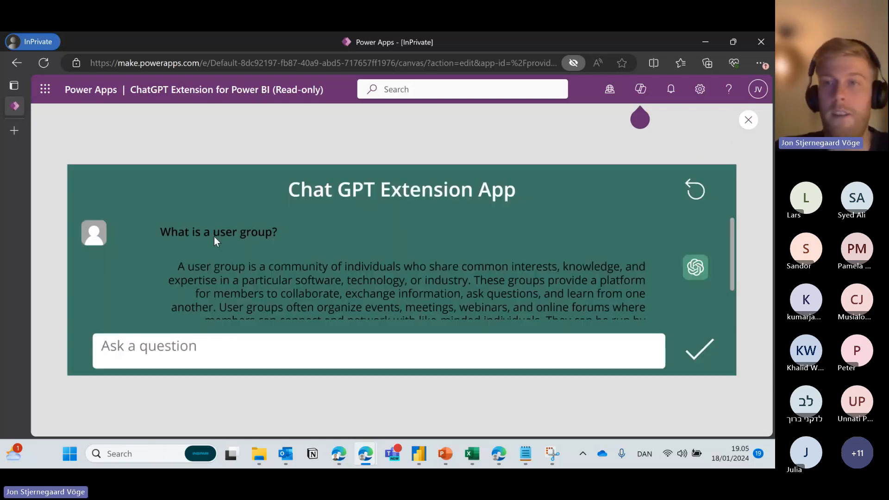
click(749, 121)
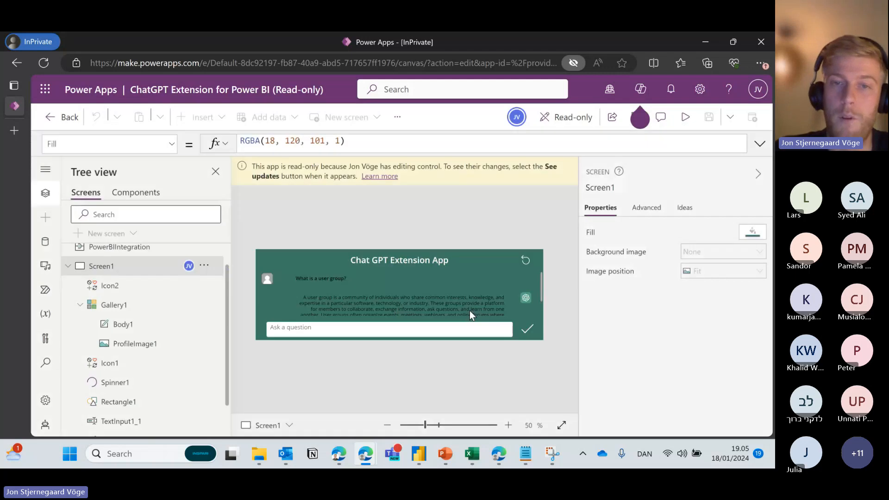
Select Gallery1 and preview colChatGPTMessage's rows holding the user question and assistant reply.
click(351, 305)
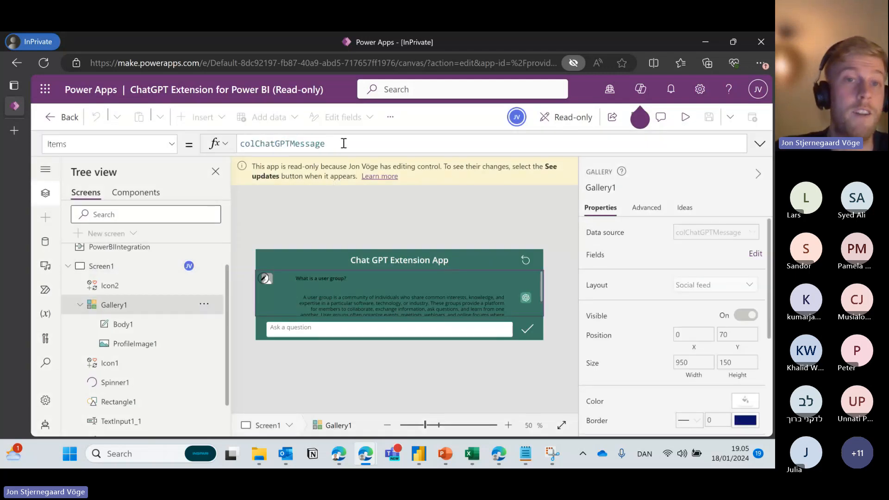
drag(343, 144, 234, 144)
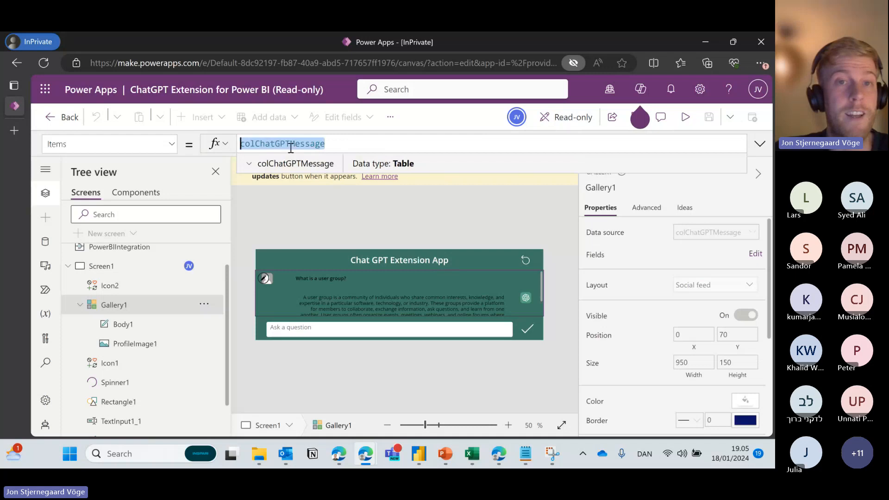
click(249, 163)
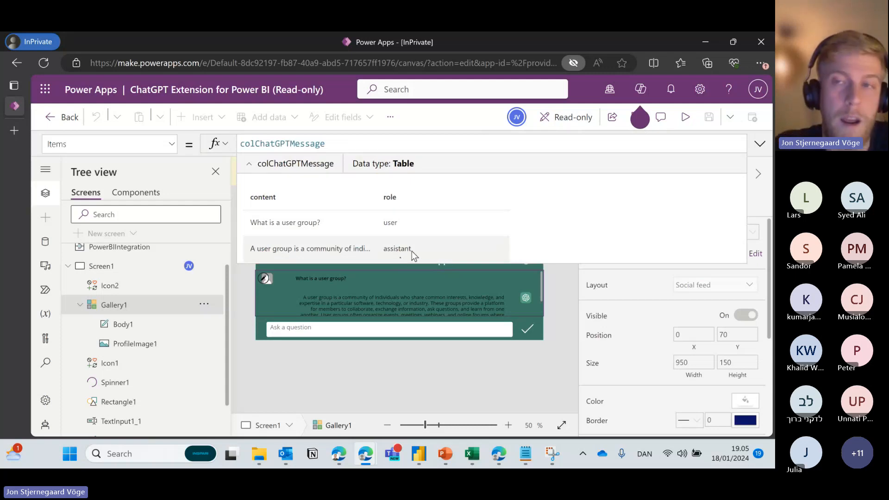
click(760, 144)
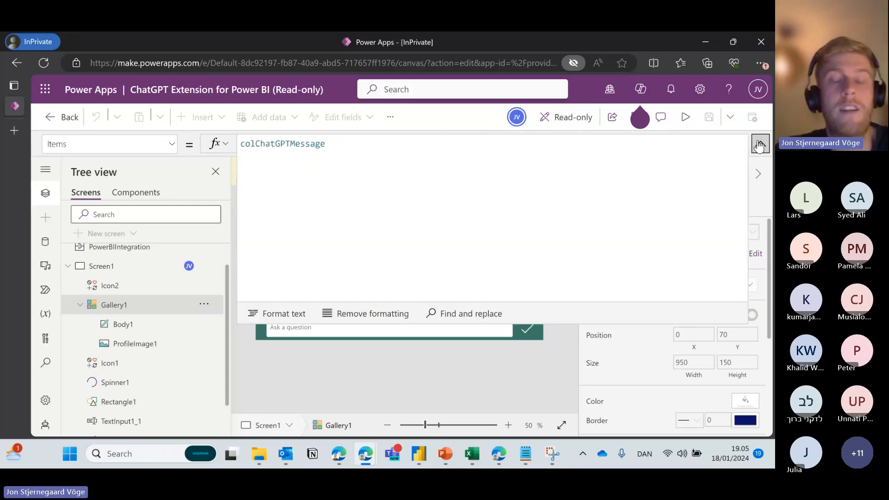
click(760, 144)
click(284, 235)
click(343, 303)
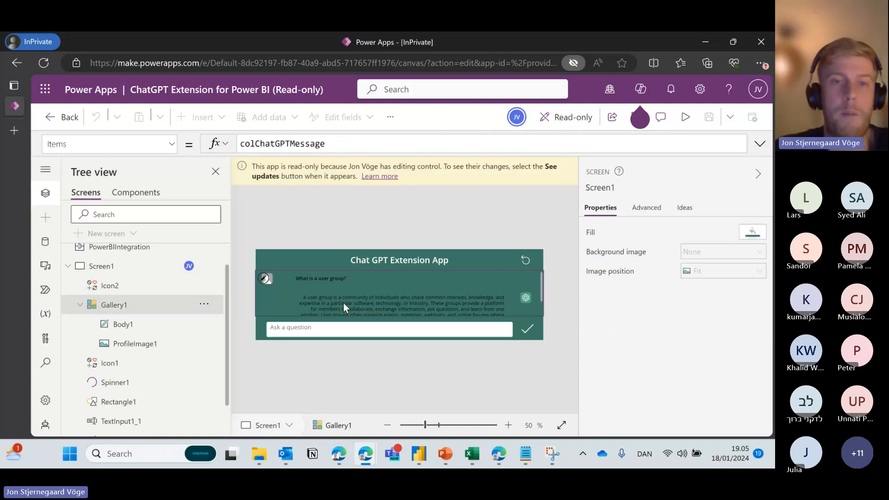
click(152, 343)
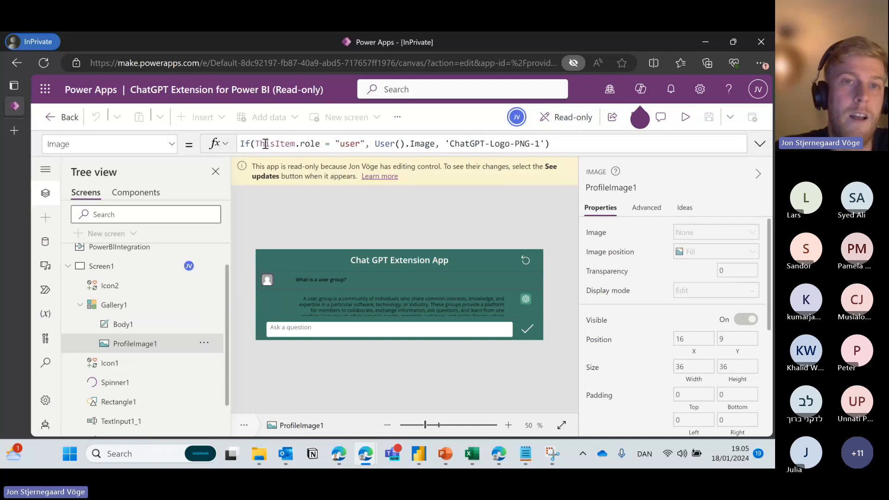
drag(255, 144, 322, 144)
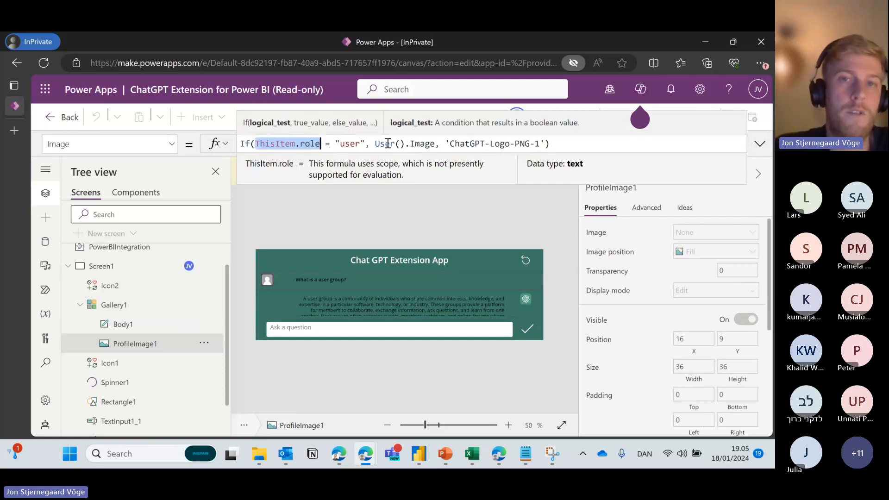
drag(376, 144, 545, 144)
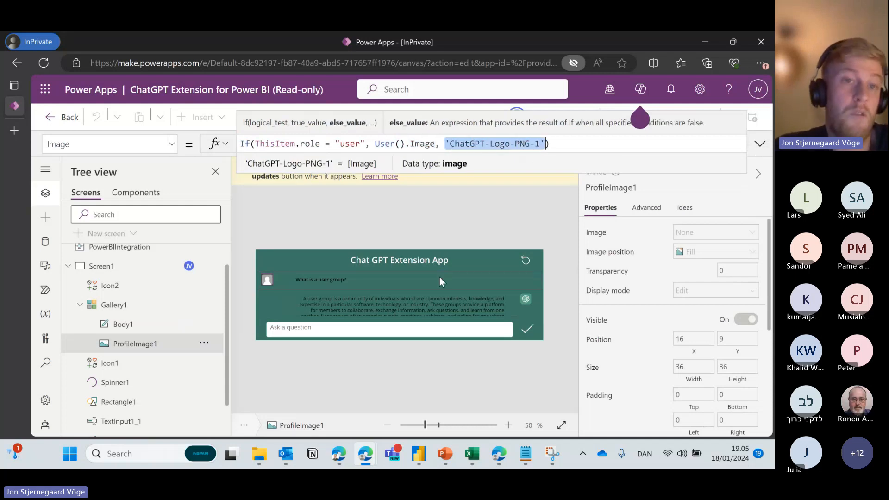
click(171, 144)
scroll(111, 301, down, 7)
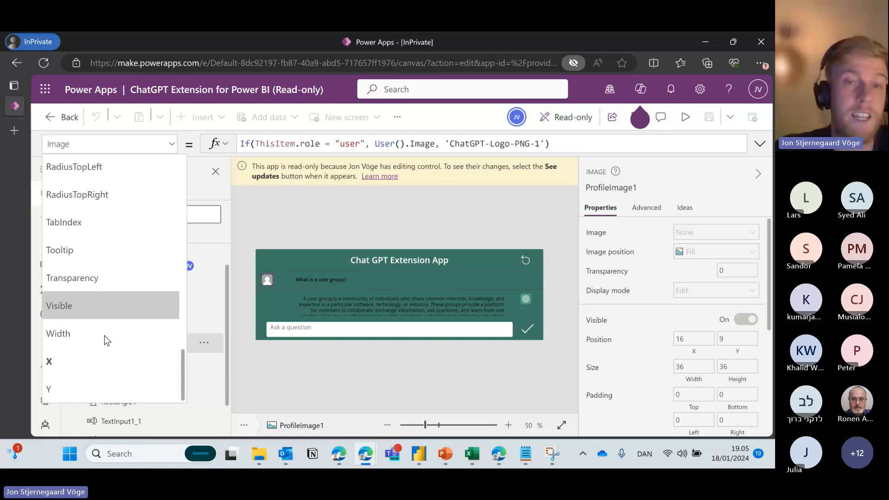
click(106, 361)
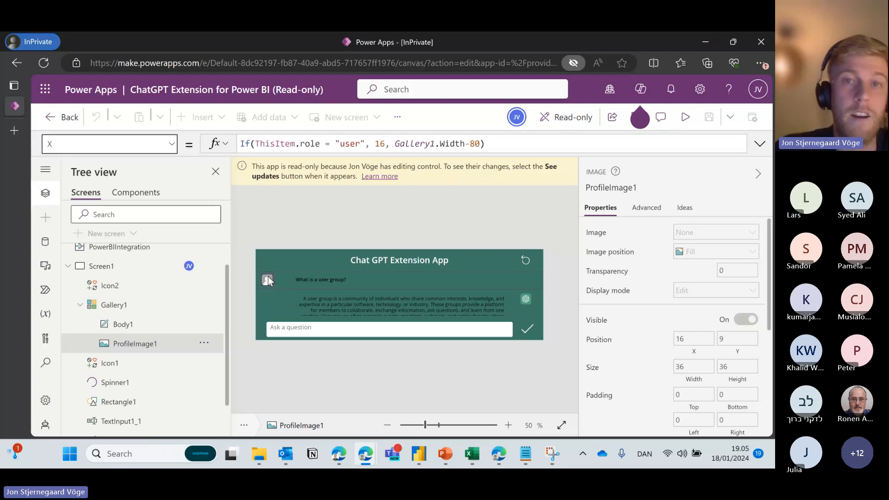
click(526, 299)
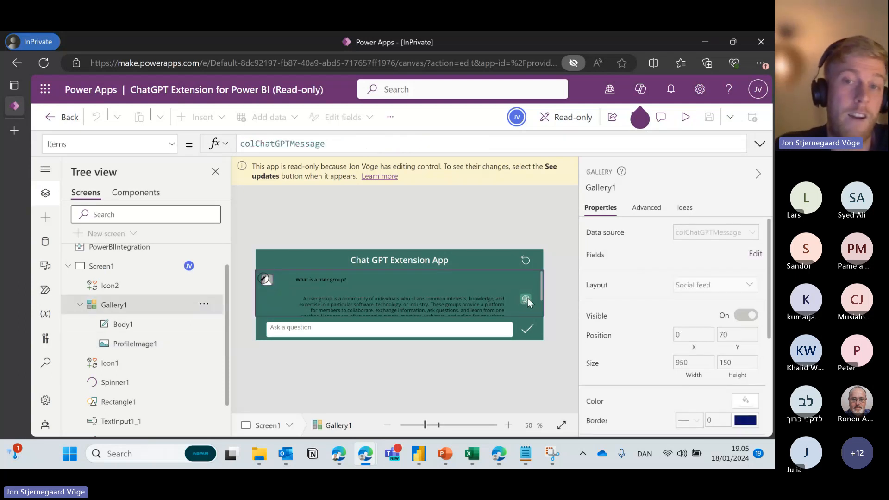
click(544, 224)
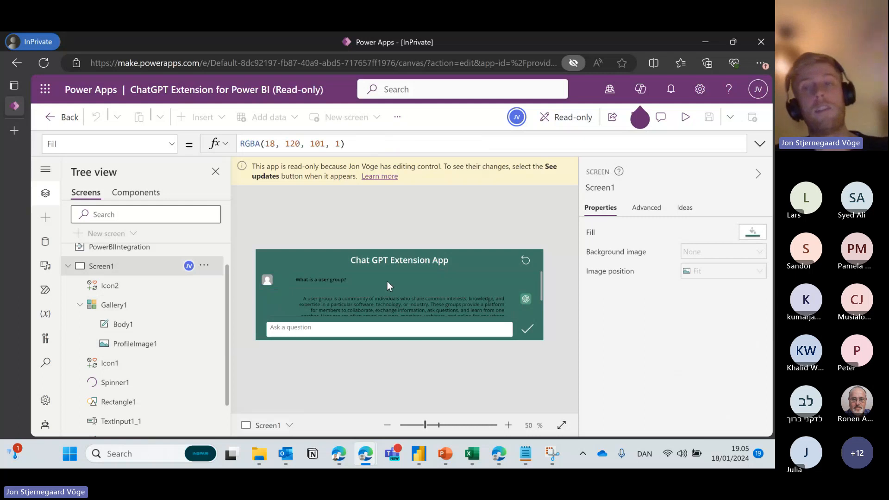
click(408, 268)
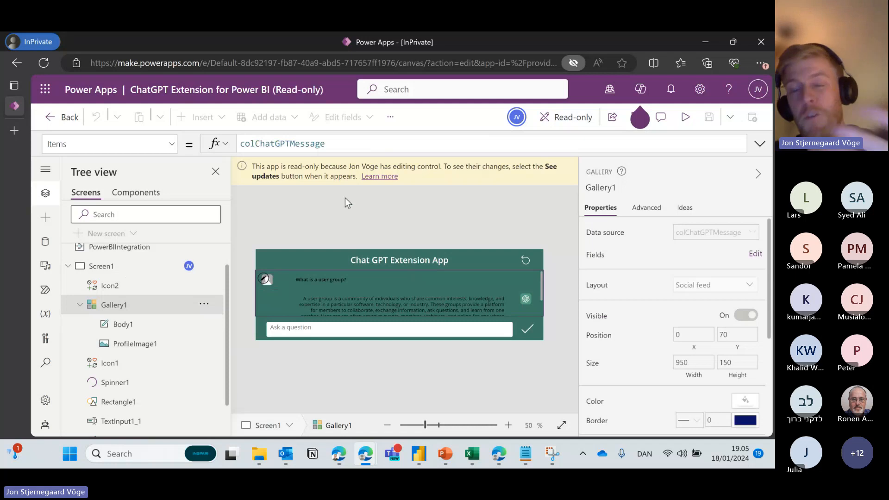
Select the screen and title label, then Alt+Tab to the Work-profile Edge window with Power Apps Studio.
click(357, 220)
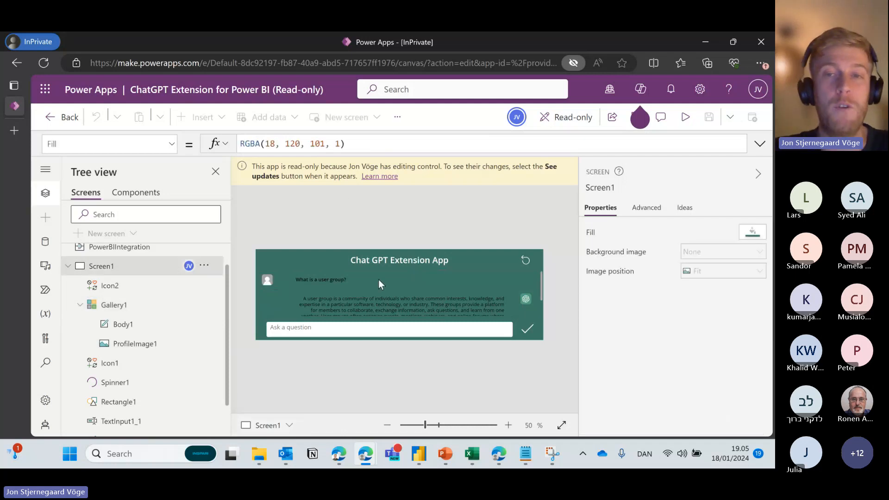
click(445, 267)
click(459, 229)
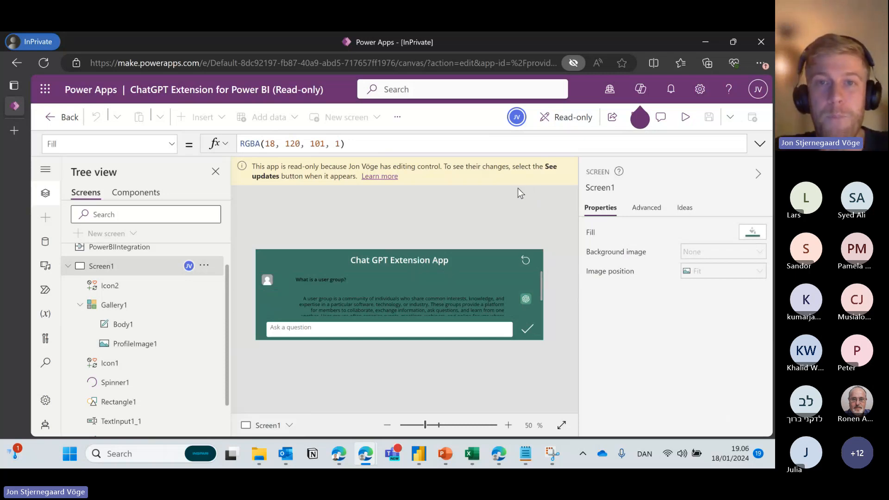
key(alt+Tab)
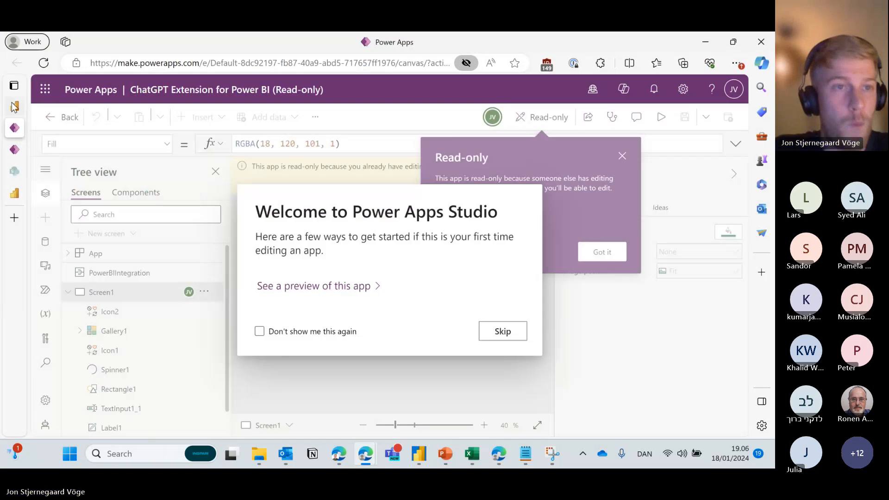
Leave focus mode for the full Contoso Action Report, select the app visuals, then bring the PowerPoint deck forward.
click(15, 106)
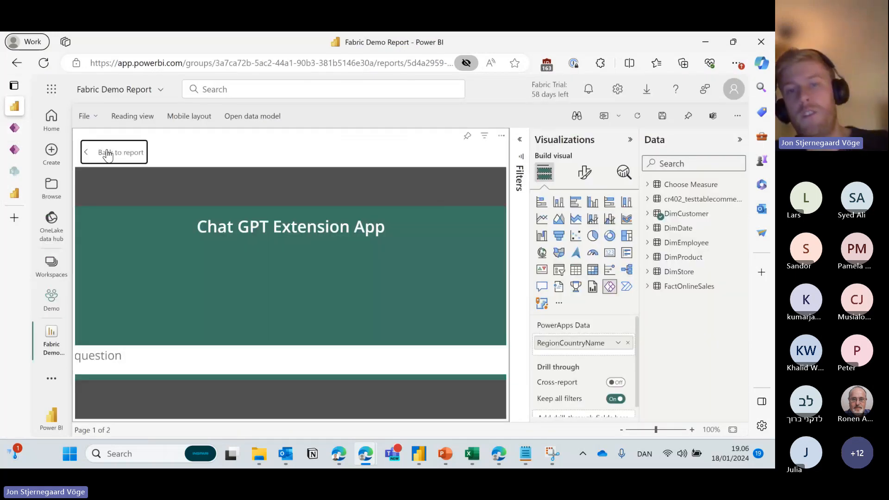
click(107, 155)
click(506, 211)
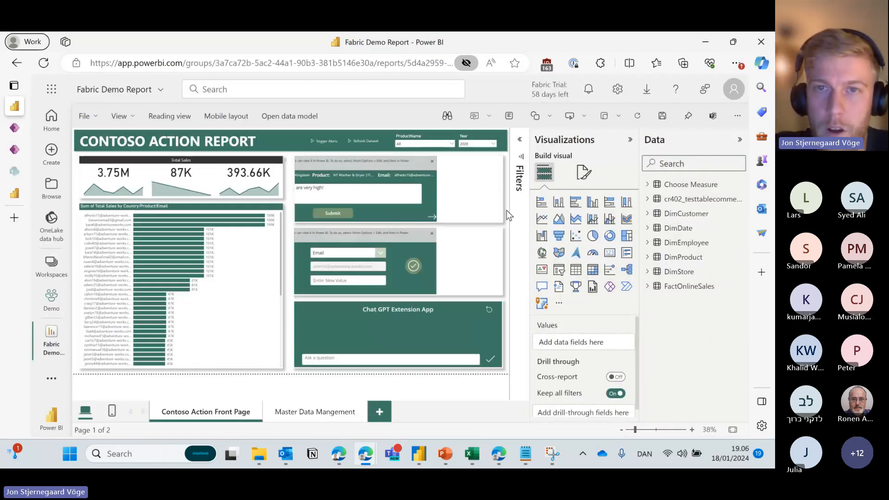
click(430, 166)
click(442, 265)
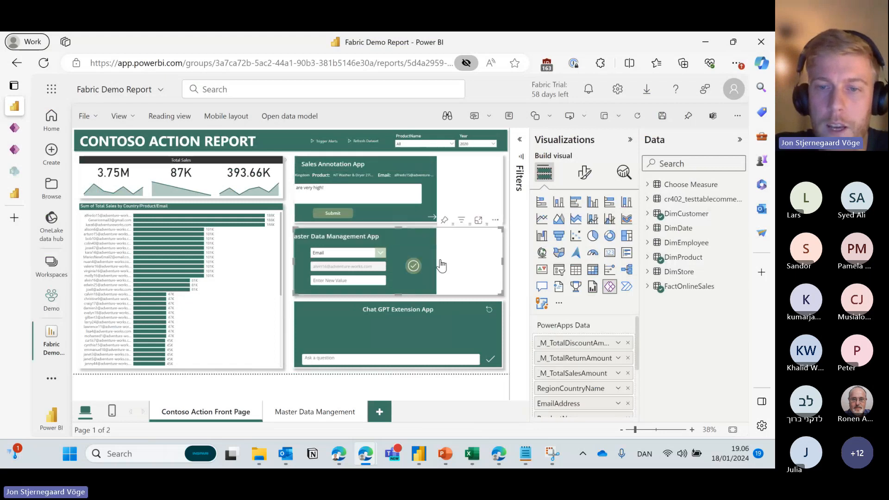
click(445, 454)
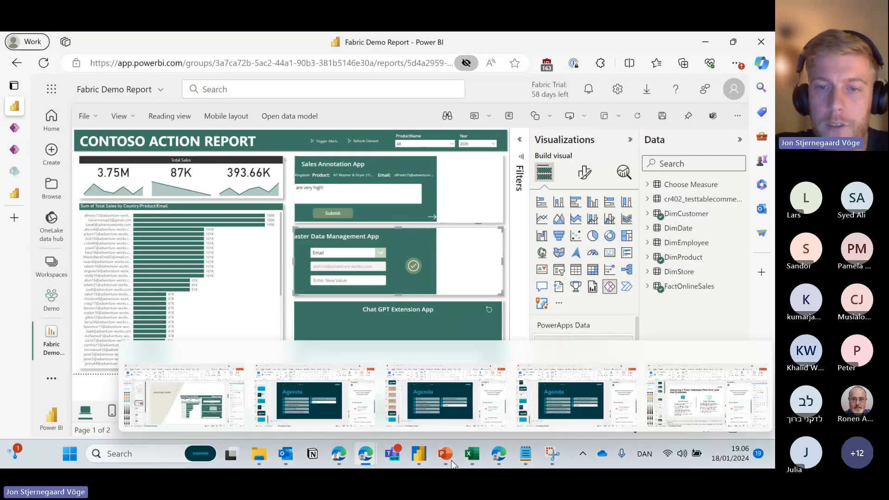
click(239, 392)
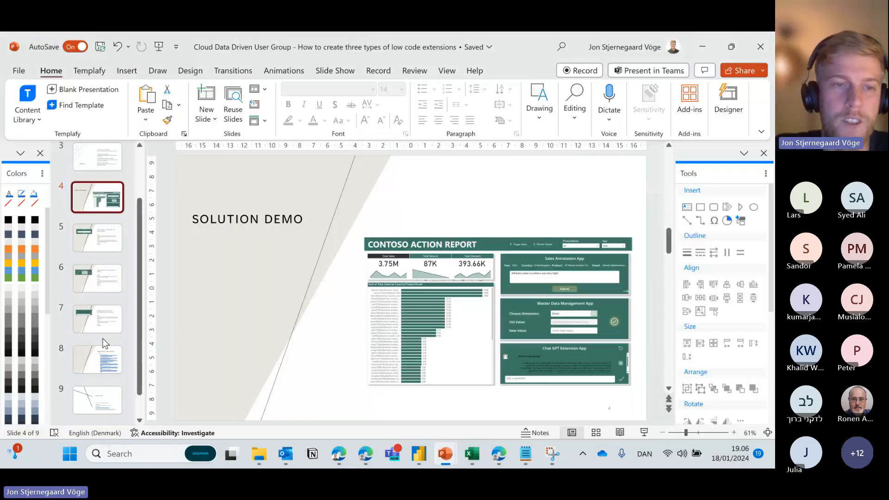
Show slide 7, "Extension 3: Chat GPT Extension for Power BI", then bring the Fabric Demo Report window back.
click(96, 305)
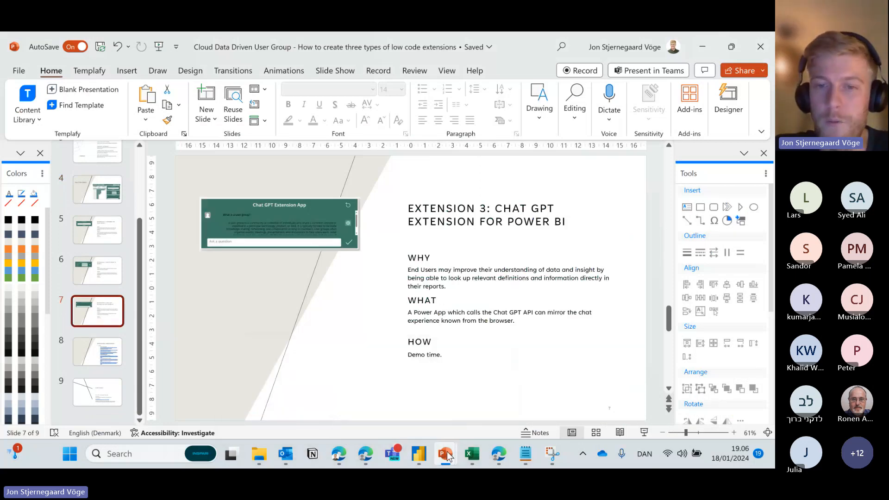
click(365, 454)
click(323, 393)
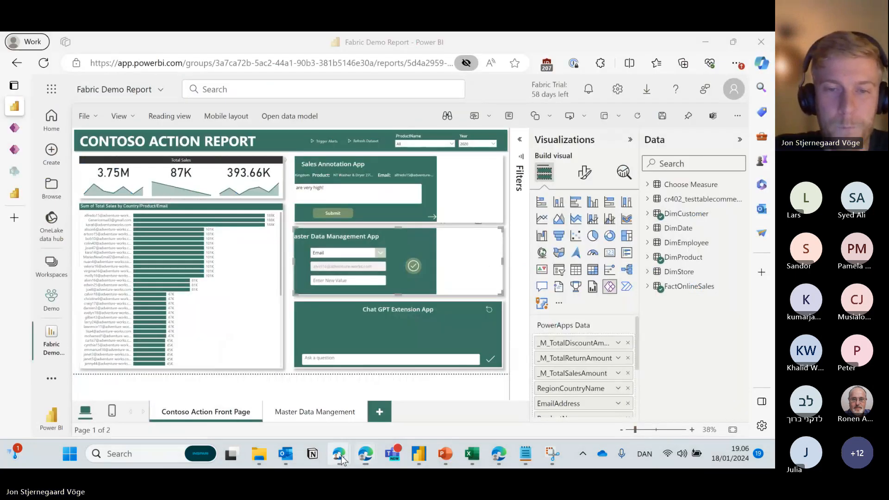
Skip the Power Apps welcome, then choose Edit on the Master Data Management App visual.
mouse_move(297, 385)
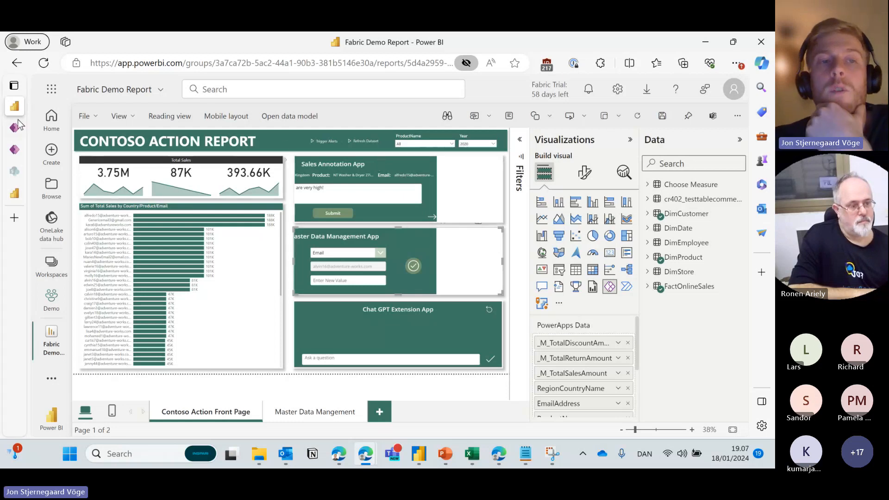
click(29, 132)
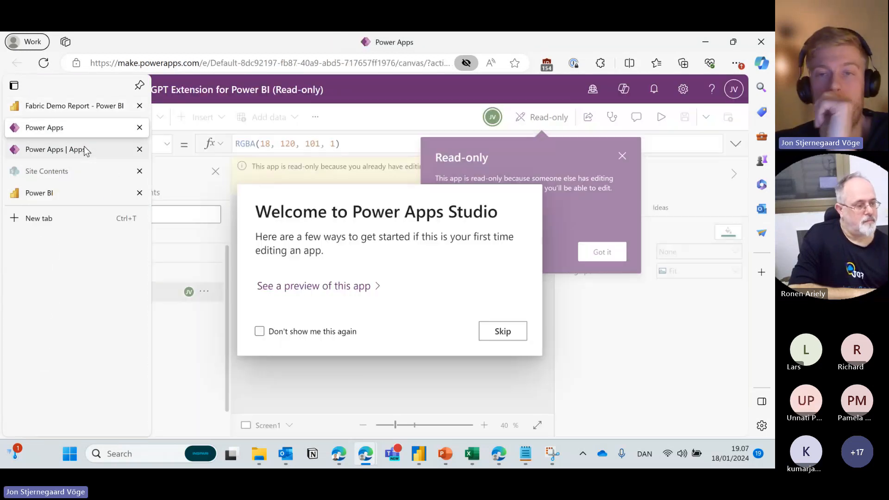
click(512, 331)
mouse_move(13, 106)
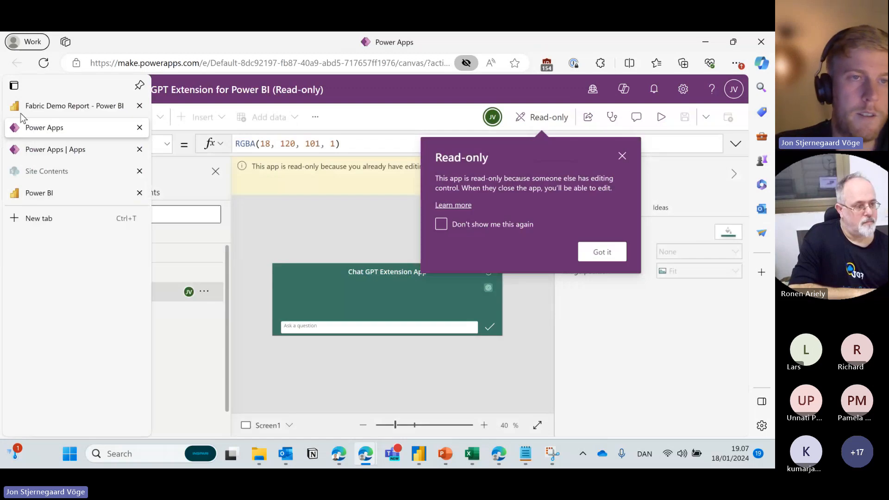
click(46, 106)
click(494, 220)
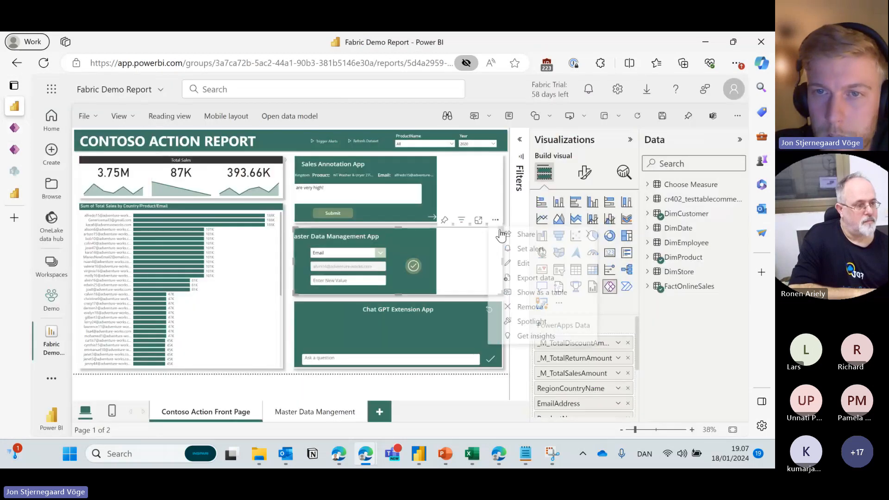
click(522, 260)
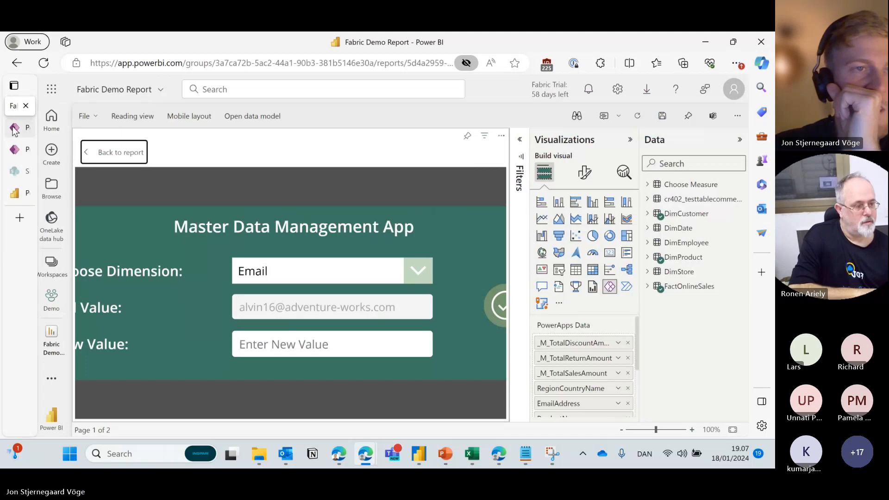
click(38, 129)
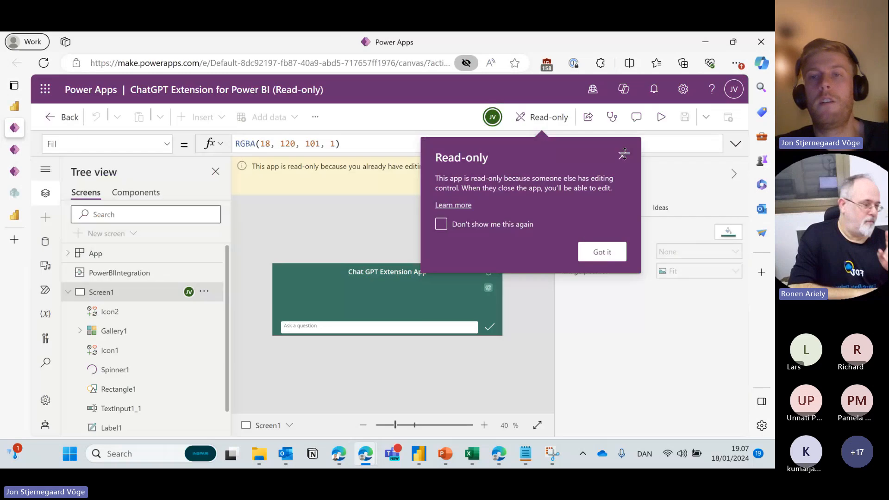
Dismiss the read-only notice and select the check icon Icon1 to show its OnSelect formula.
click(623, 154)
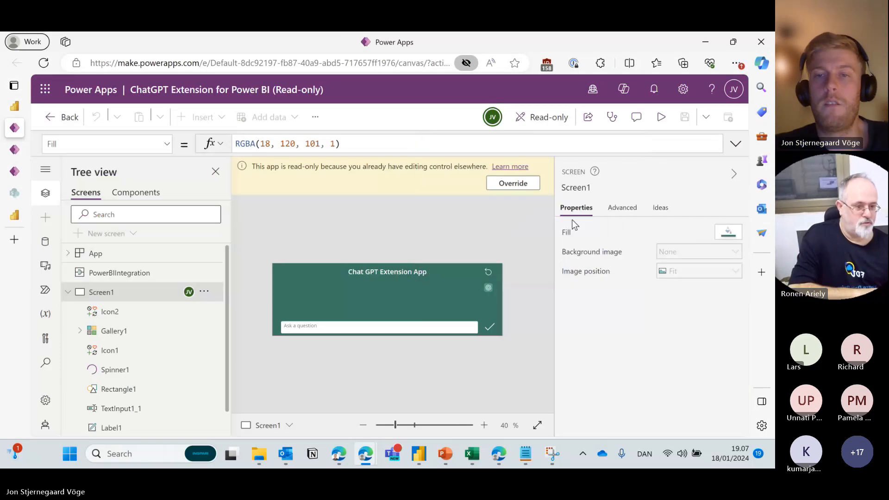
click(489, 329)
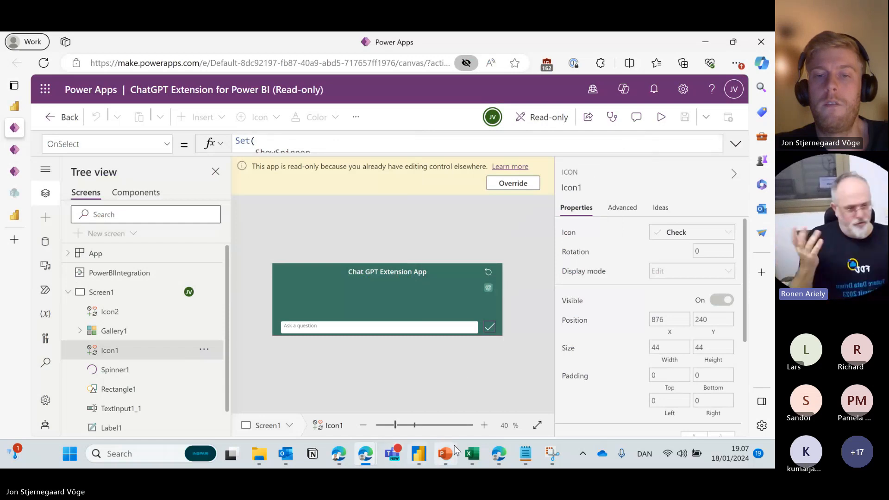
mouse_move(339, 459)
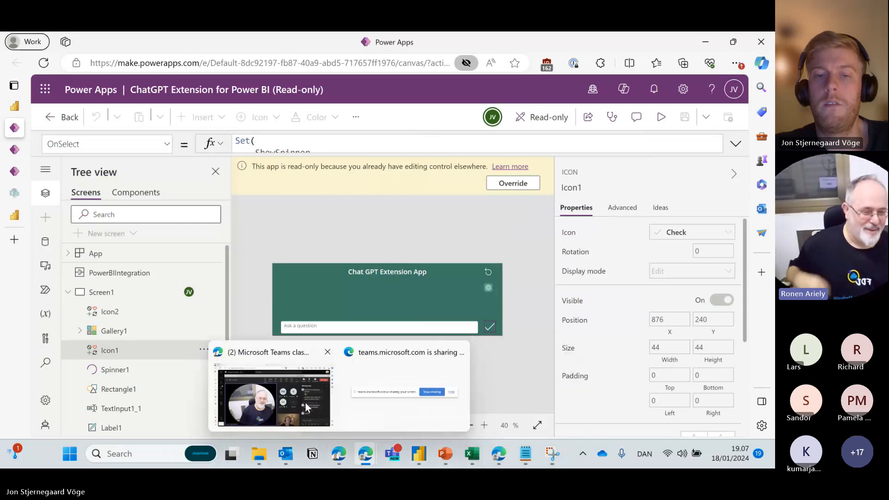
Return to the Teams meeting and view, then close, a participant's profile card.
click(305, 402)
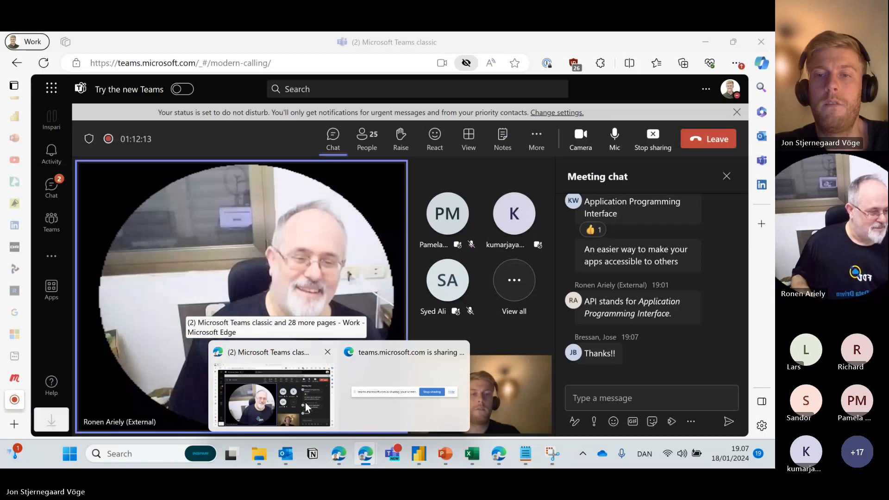
click(305, 401)
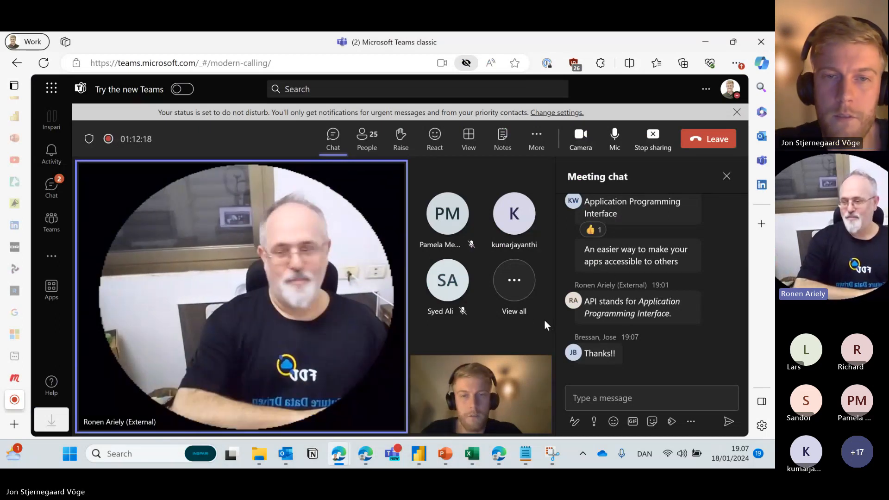
click(572, 304)
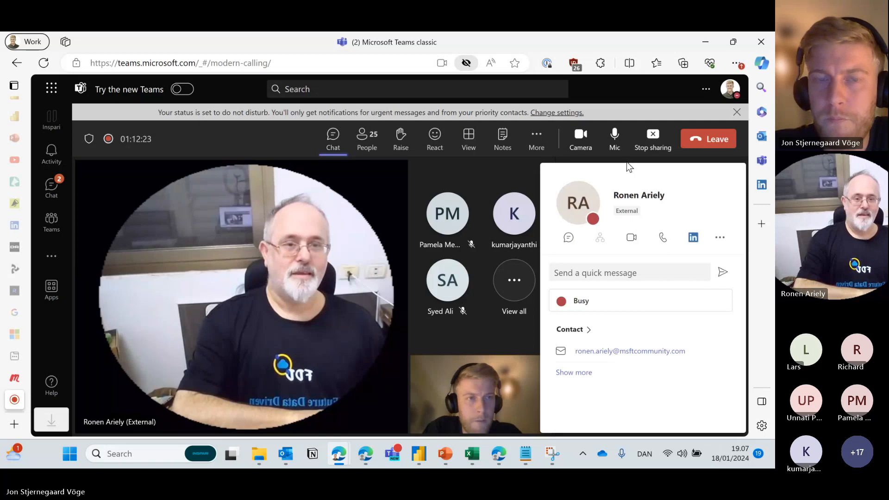
click(626, 109)
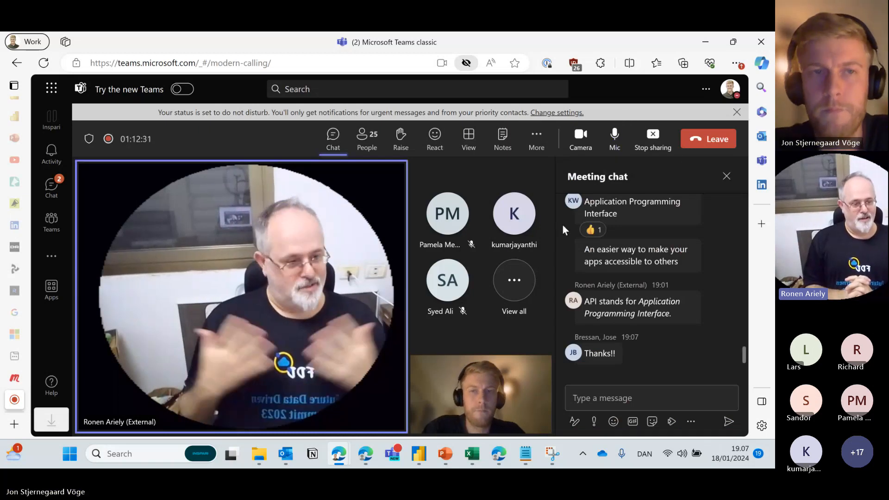
Switch to the InPrivate Power Apps window showing the ChatGPT Extension app.
mouse_move(430, 462)
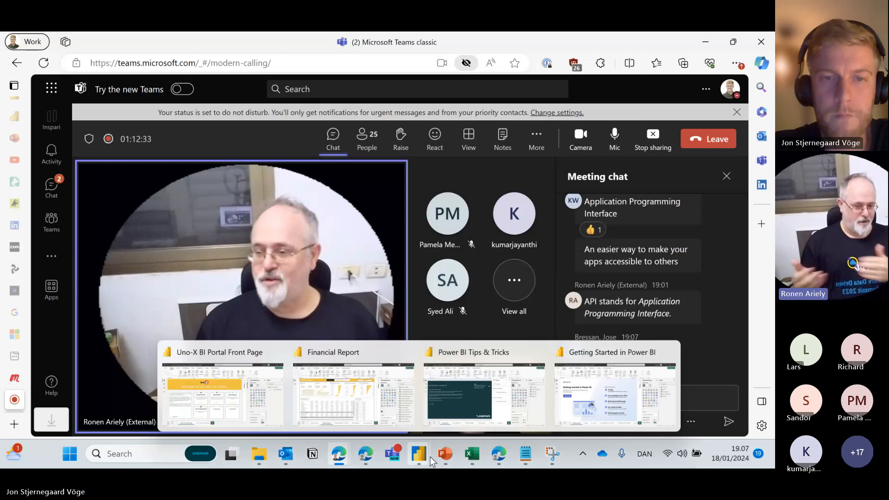
mouse_move(345, 456)
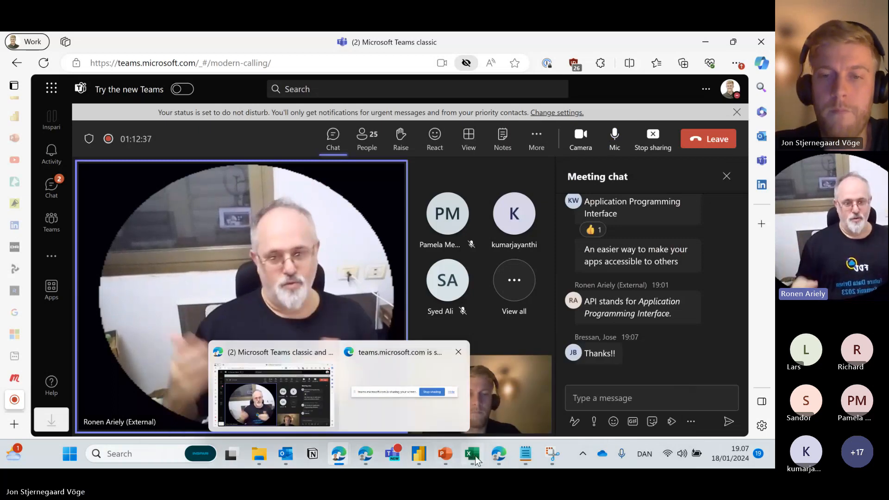
mouse_move(366, 442)
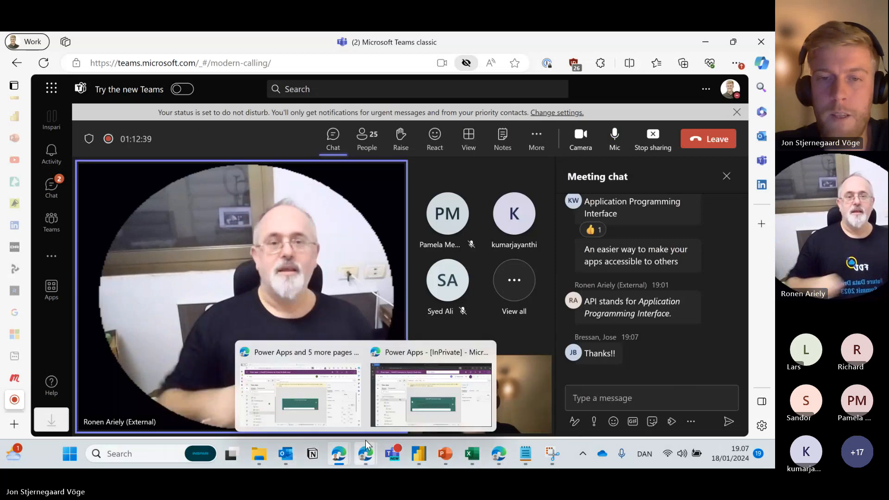
click(391, 379)
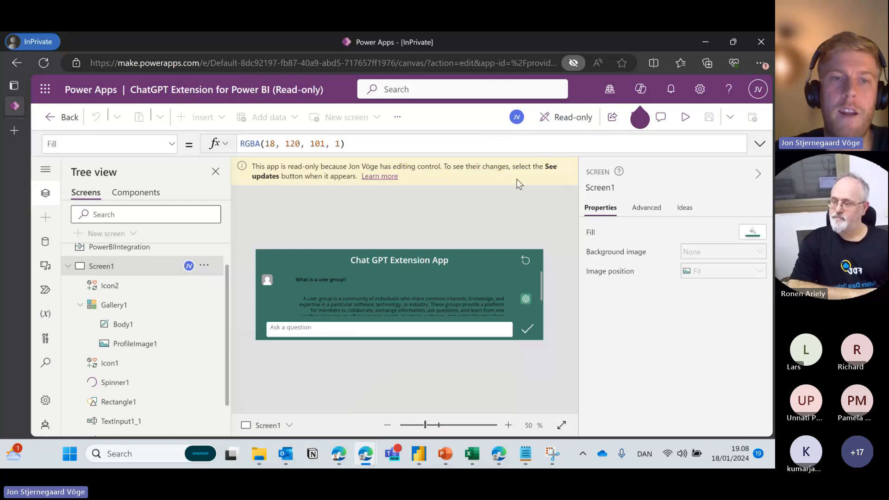
Collapse Screen1 in the Tree view and switch to the Work-profile Power Apps window.
click(68, 268)
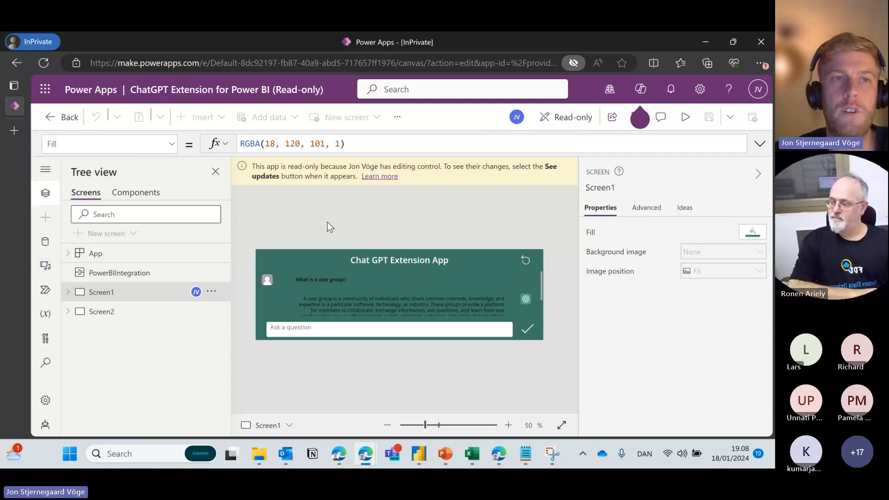
mouse_move(365, 456)
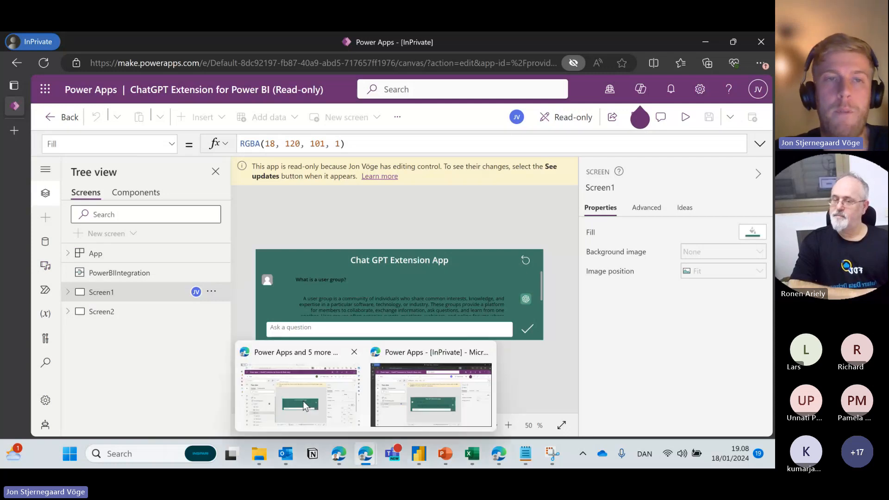
click(304, 406)
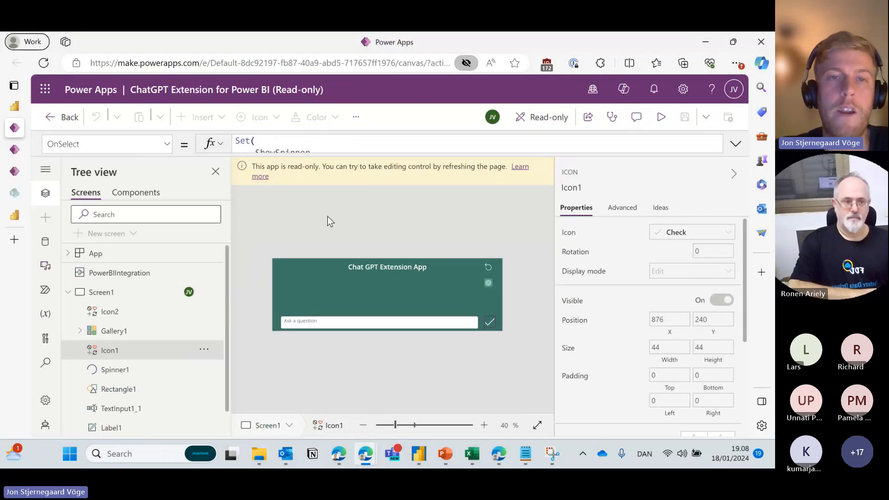
Return to the MasterDataWriteback editor, skipping the welcome intro and modern theme suggestion.
click(13, 151)
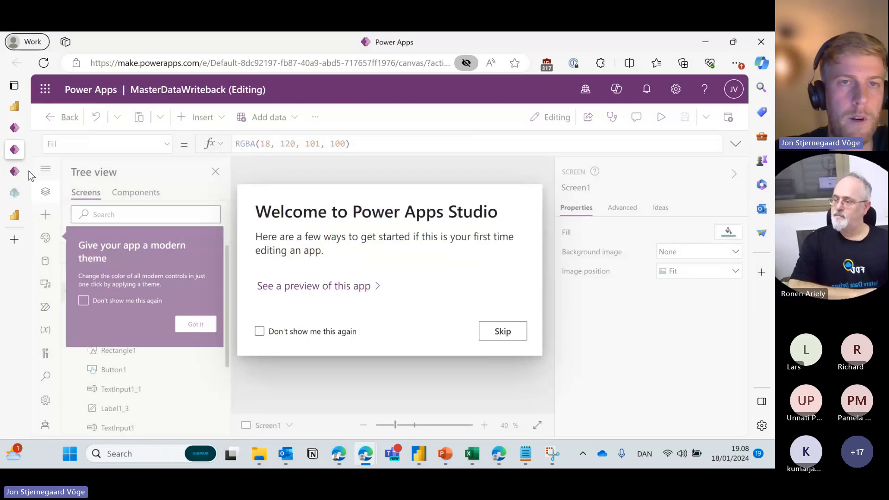
click(15, 173)
click(14, 150)
click(502, 333)
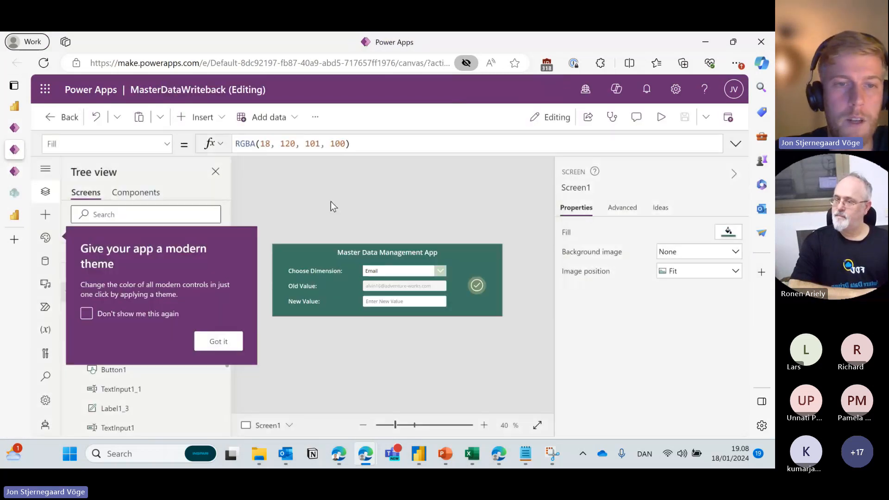
click(230, 342)
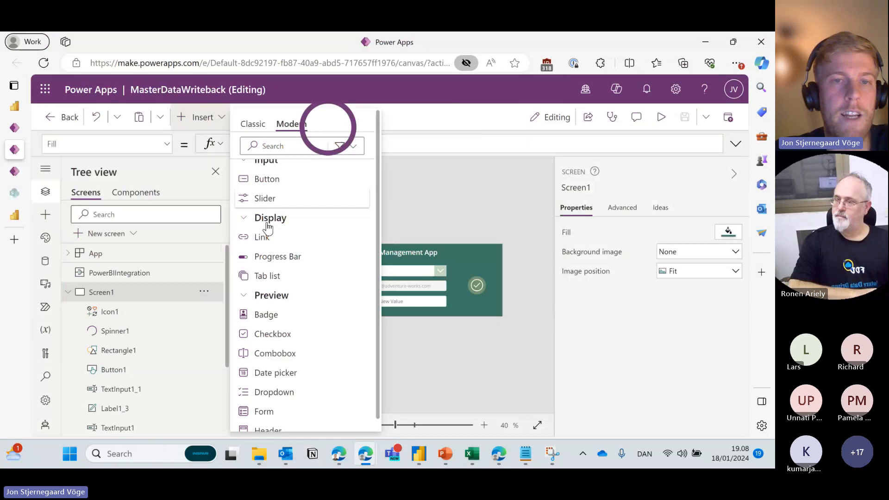
Insert a classic Edit form onto the screen.
click(288, 143)
click(253, 124)
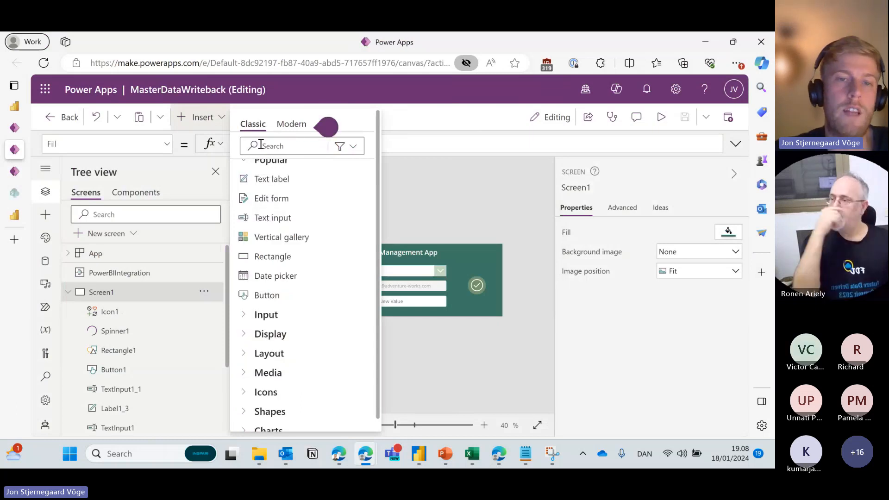
text(form)
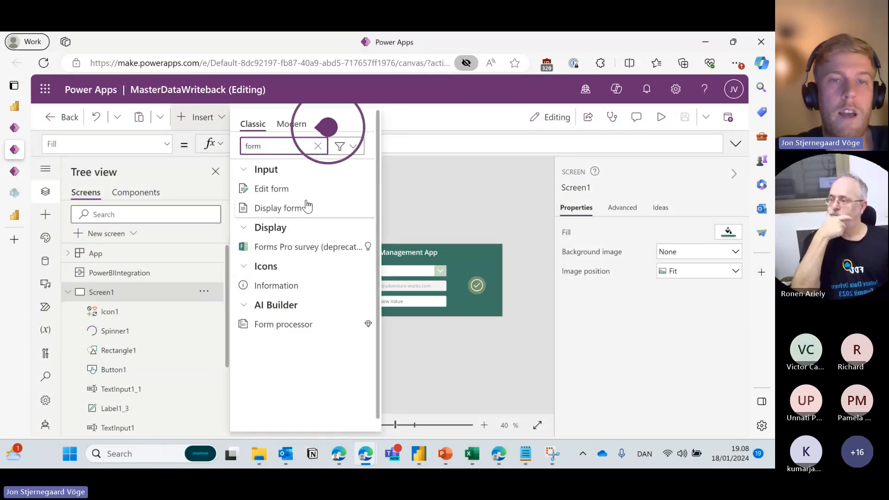
click(298, 190)
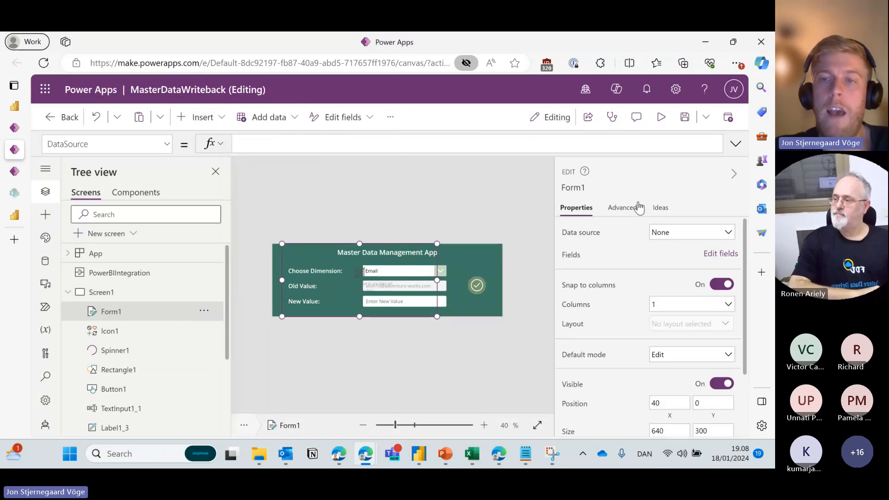
Set Form1's OnFailure to Notify("Submission has failed", NotificationType.Error).
click(622, 207)
click(607, 307)
drag(608, 307, 559, 310)
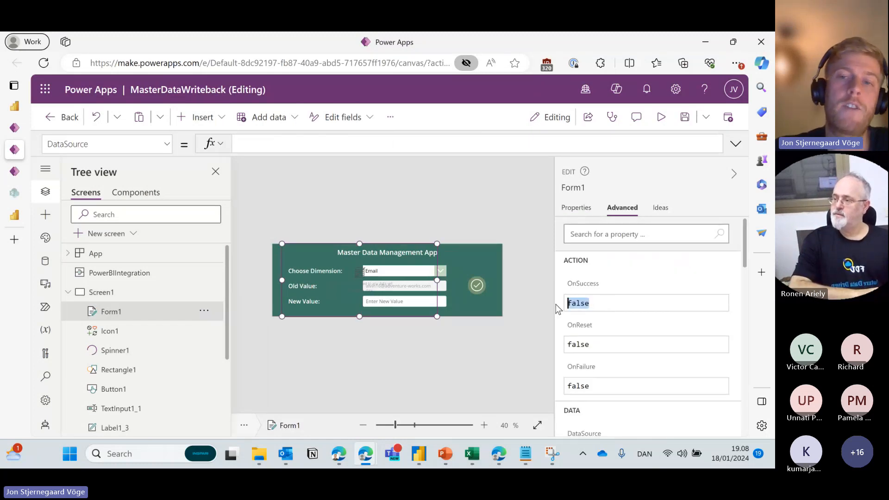
click(615, 345)
click(611, 389)
click(617, 386)
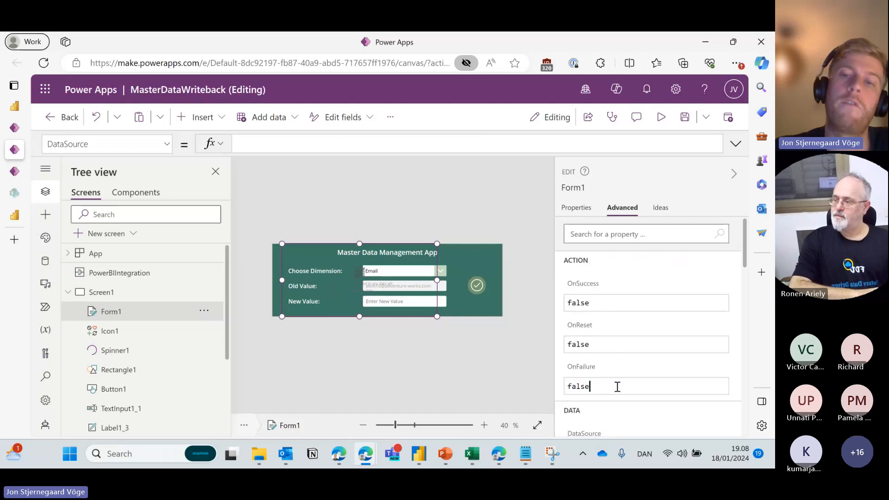
drag(617, 386, 568, 385)
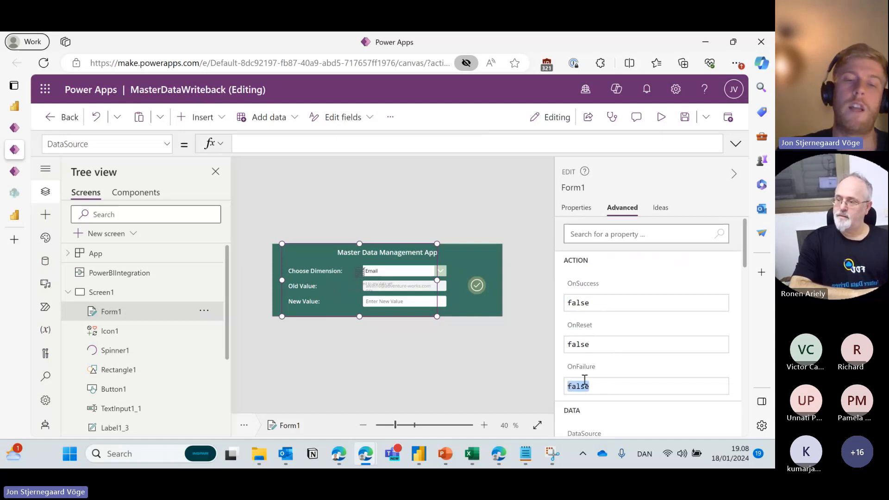
text(No)
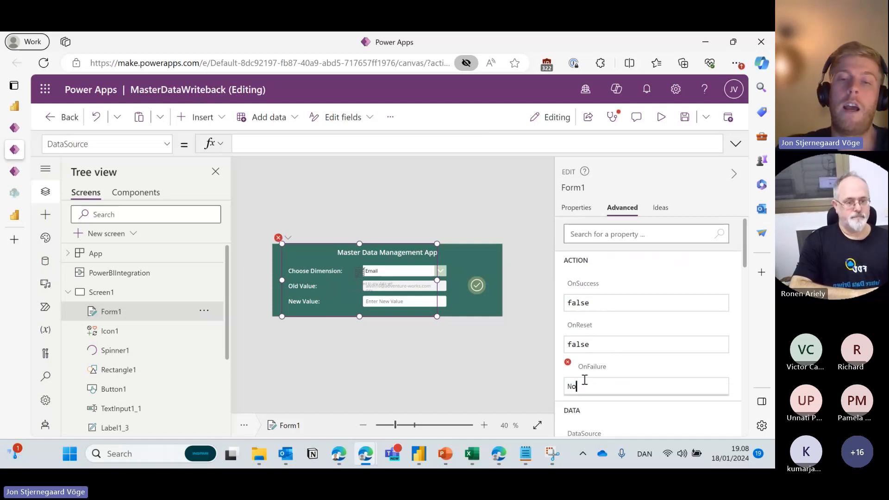
text(tify()
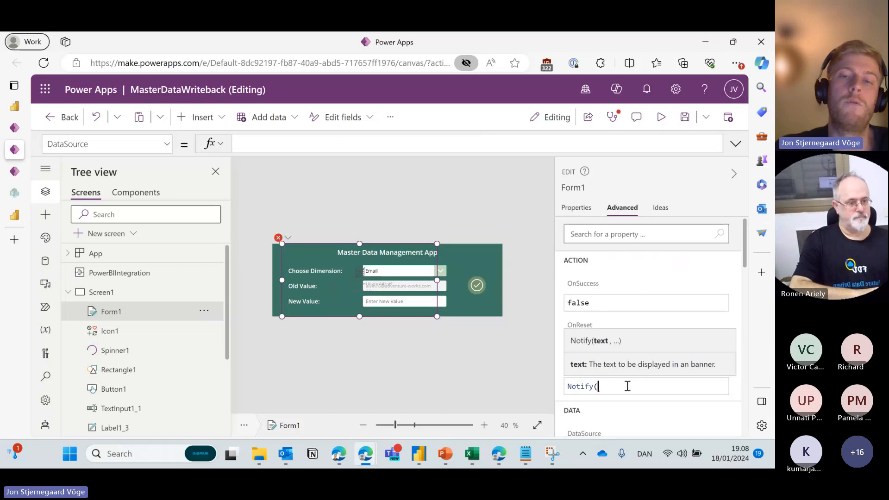
drag(628, 385, 567, 384)
click(605, 387)
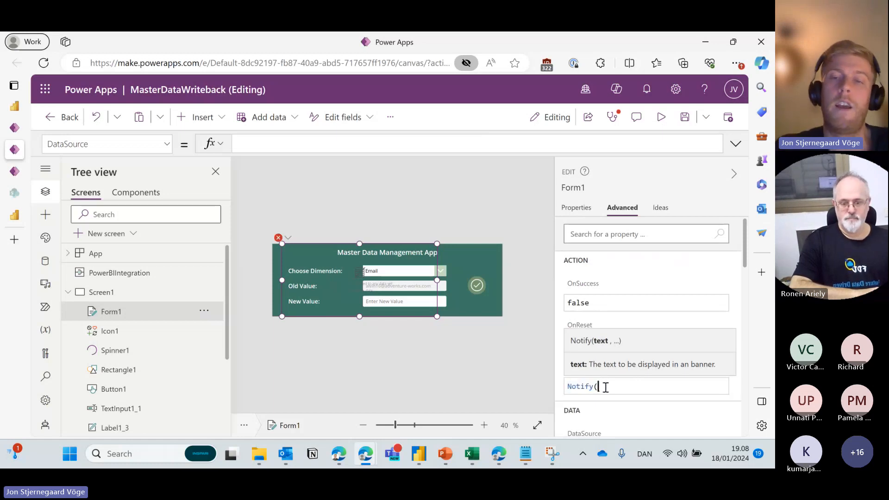
text("Submi)
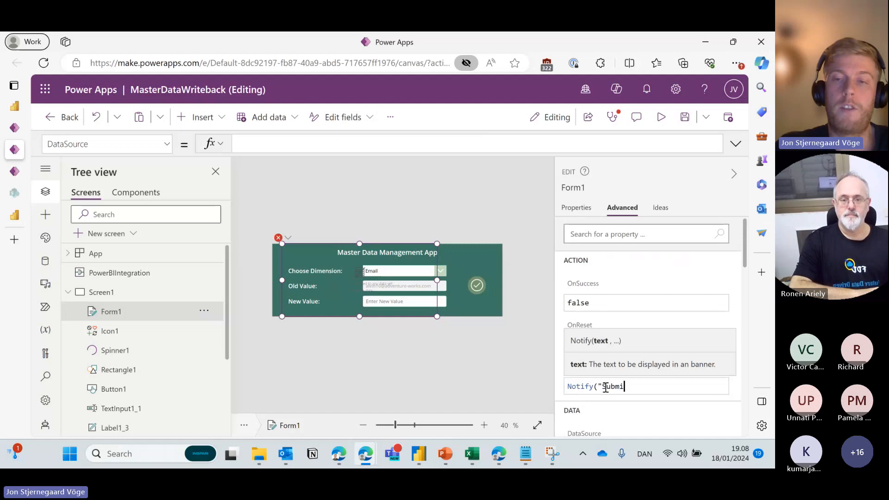
text(ssion has failed", )
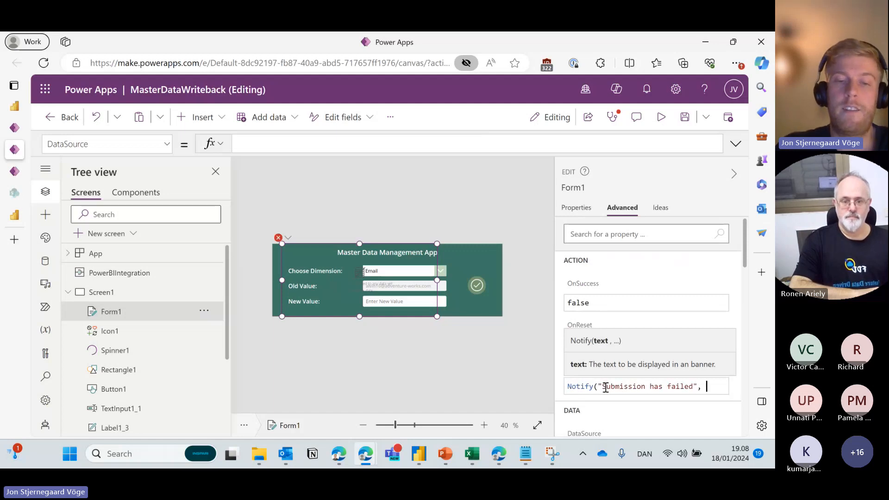
text(notifi)
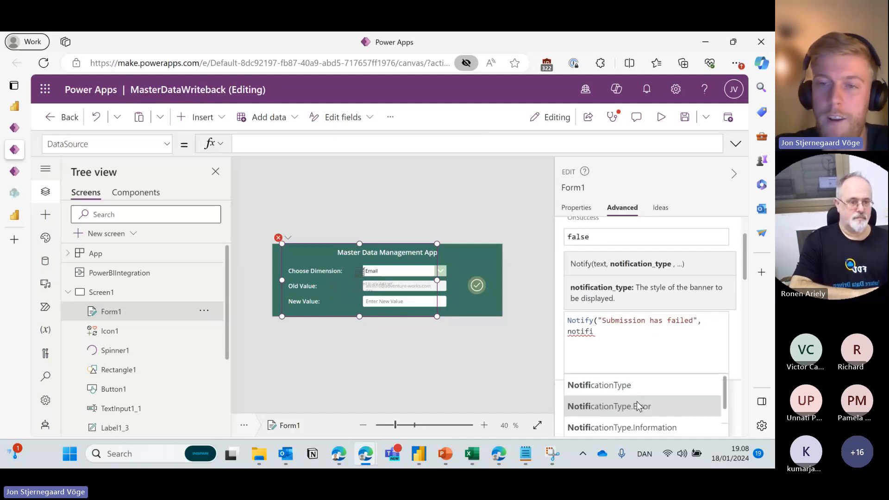
click(638, 403)
text())
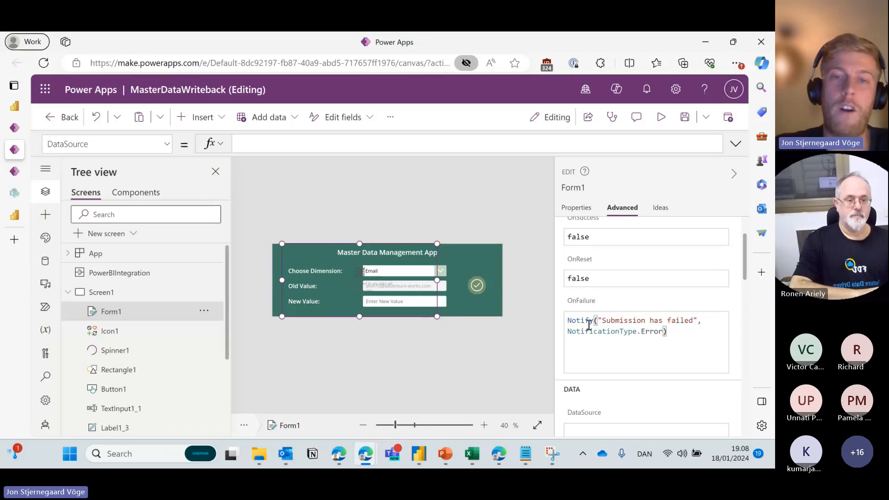
Commit the OnFailure formula and delete Form1 from the screen.
key(ctrl+a)
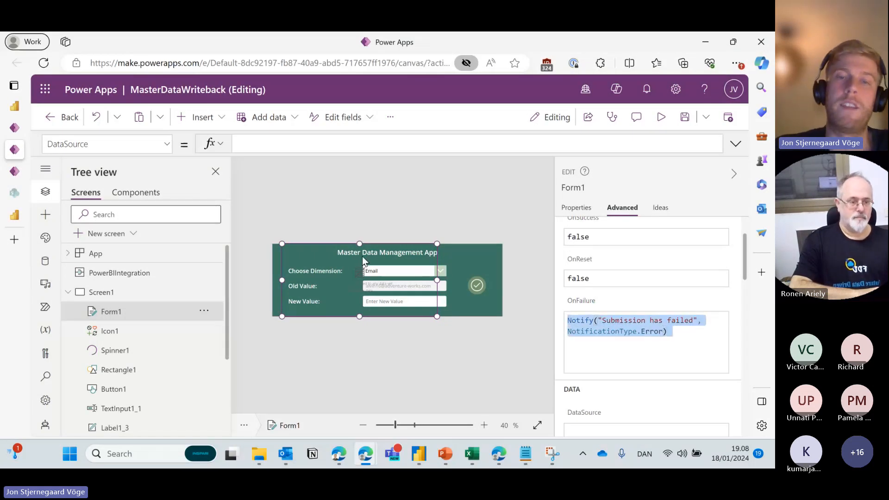
click(408, 256)
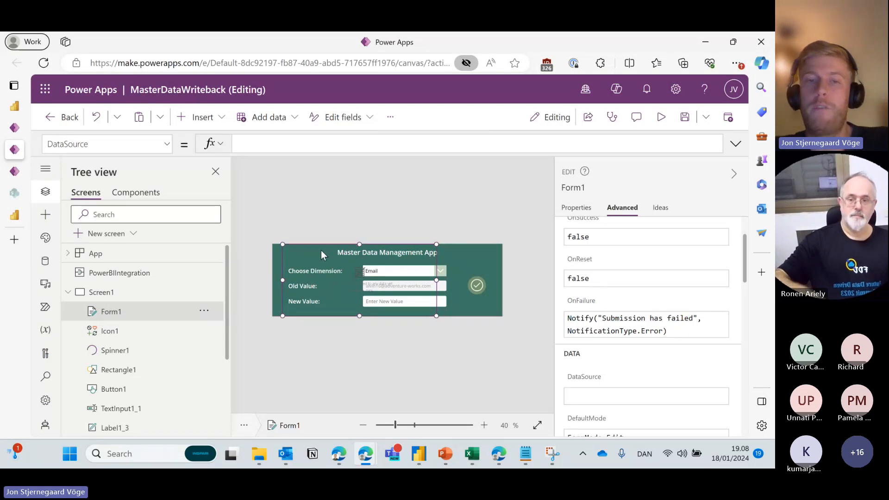
key(Delete)
click(481, 284)
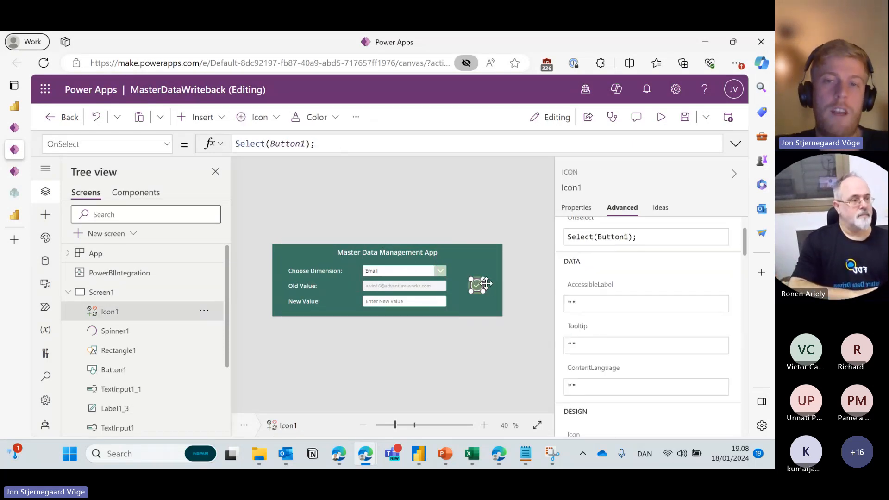
click(485, 285)
click(486, 284)
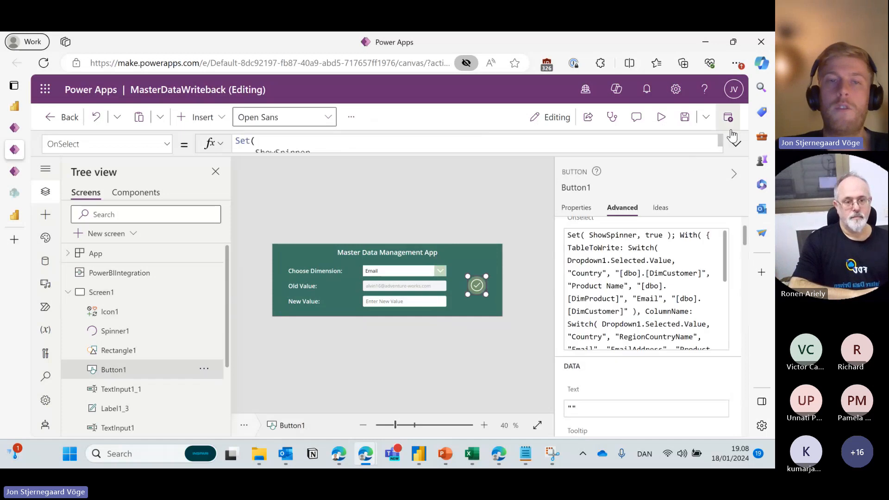
click(736, 143)
drag(360, 248, 467, 333)
click(467, 335)
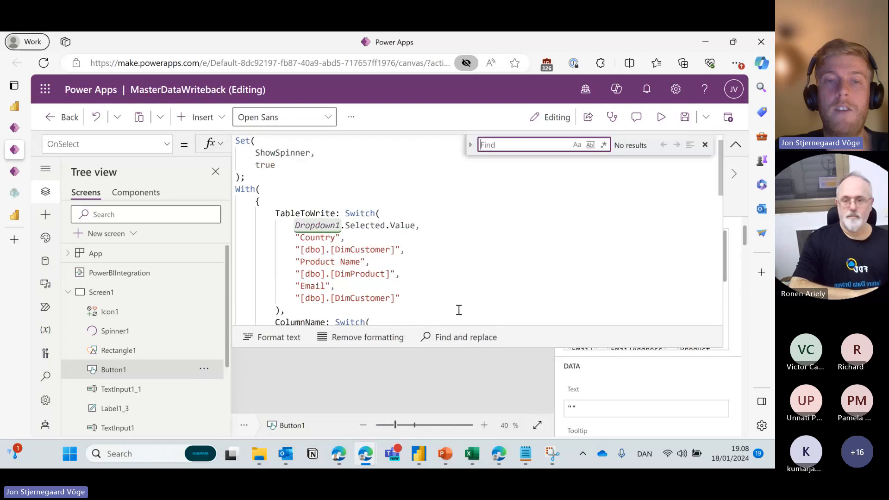
scroll(457, 259, down, 10)
scroll(371, 232, up, 8)
scroll(269, 234, up, 3)
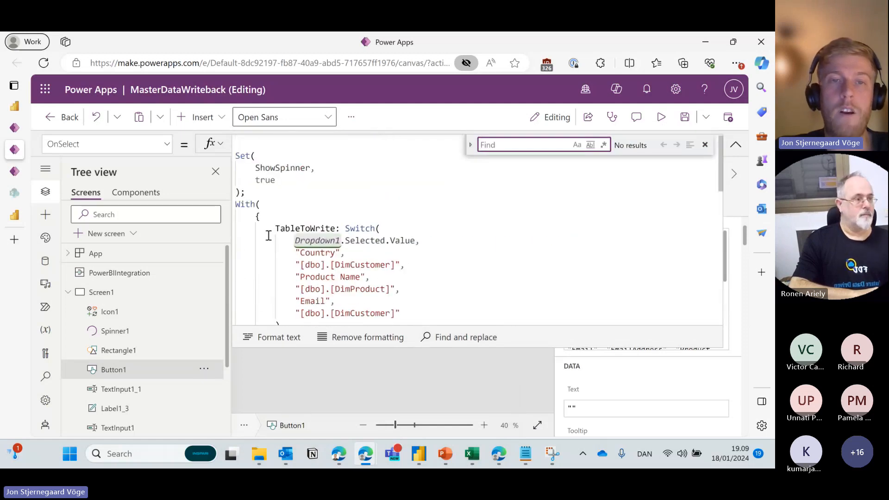
scroll(269, 232, down, 8)
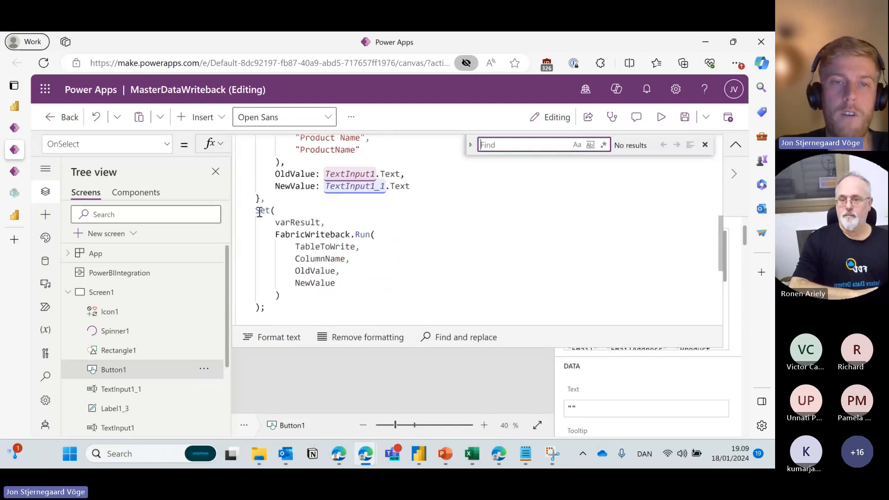
click(274, 235)
text(Errors()
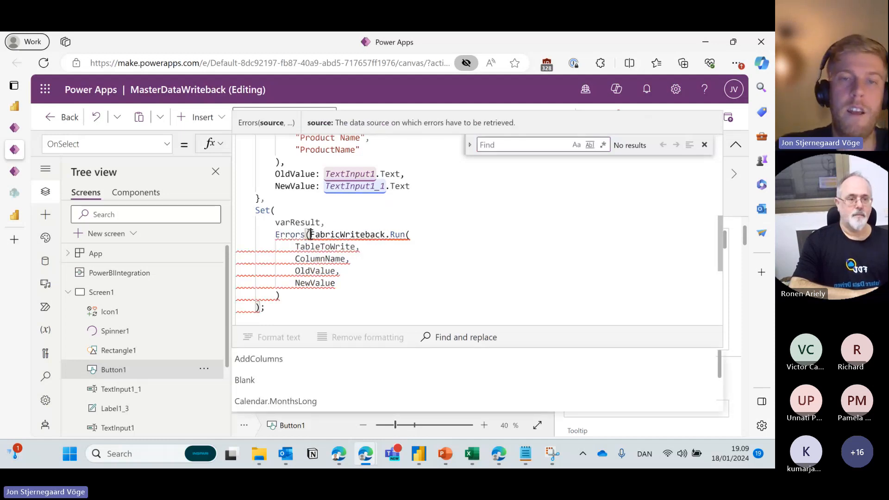
key(shift+Left)
key(shift+Left)
key(shift+Left)
key(shift+Left)
key(shift+Left)
key(shift+Left)
key(shift+Left)
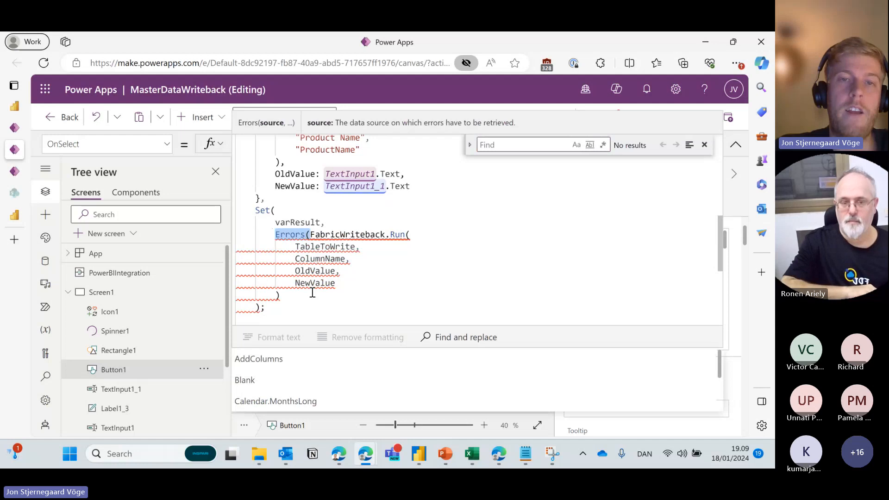
key(Left)
drag(361, 255, 364, 282)
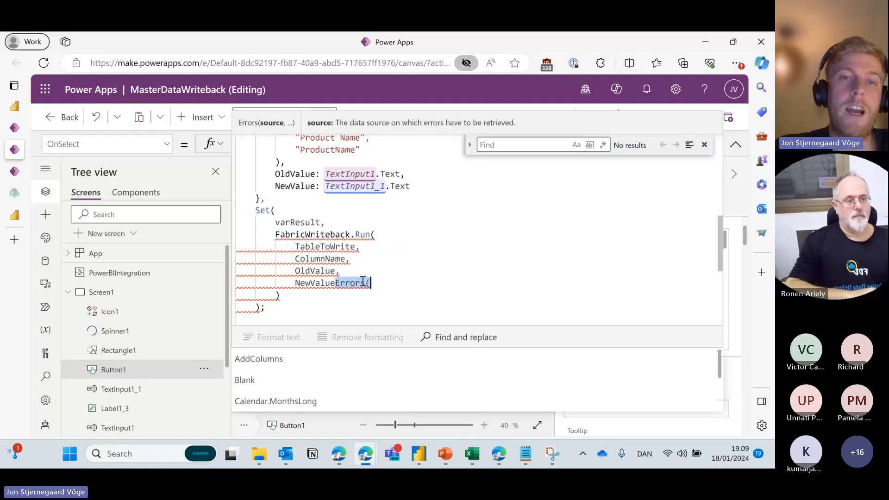
key(ctrl+z)
click(312, 235)
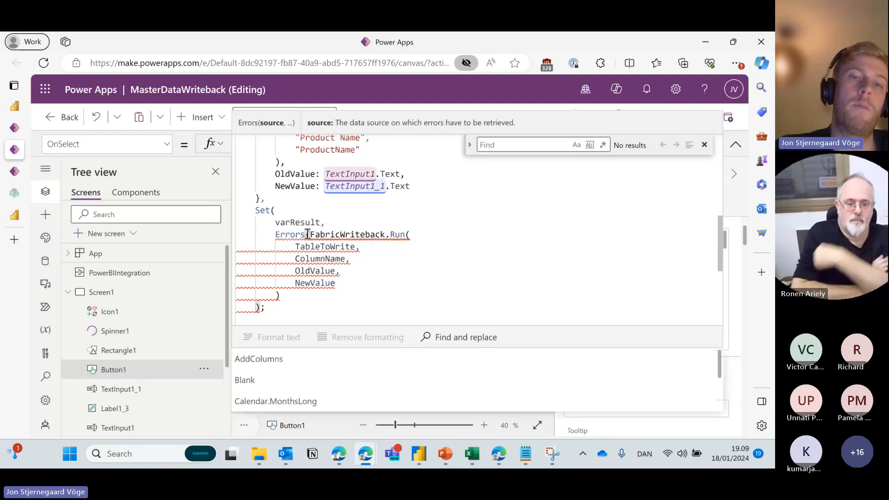
key(BackSpace)
key(BackSpace)
key(BackSpace)
key(BackSpace)
key(BackSpace)
key(BackSpace)
key(BackSpace)
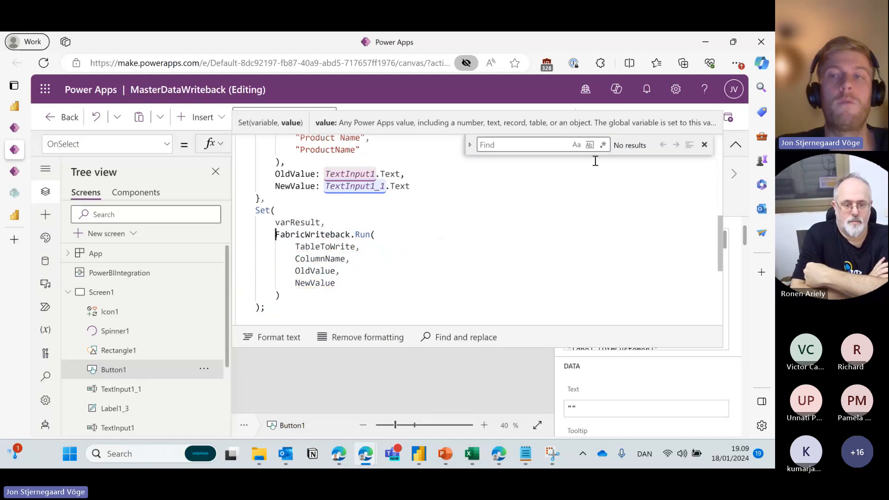
click(735, 144)
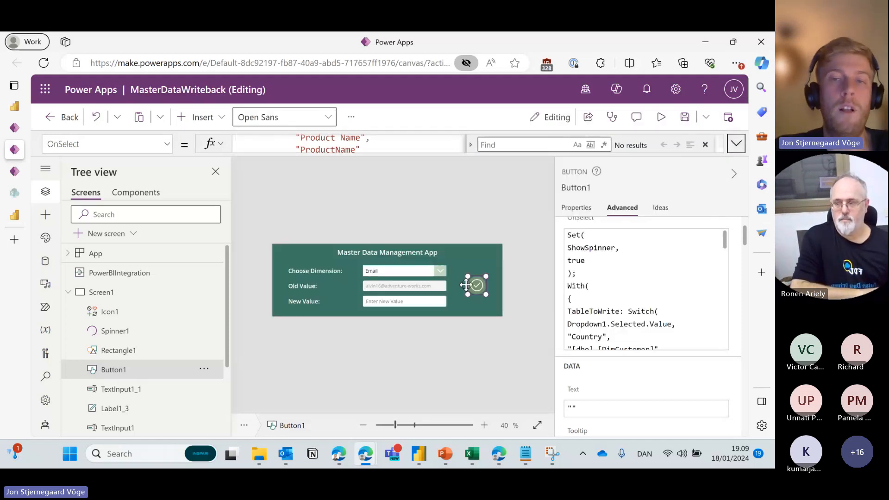
click(705, 145)
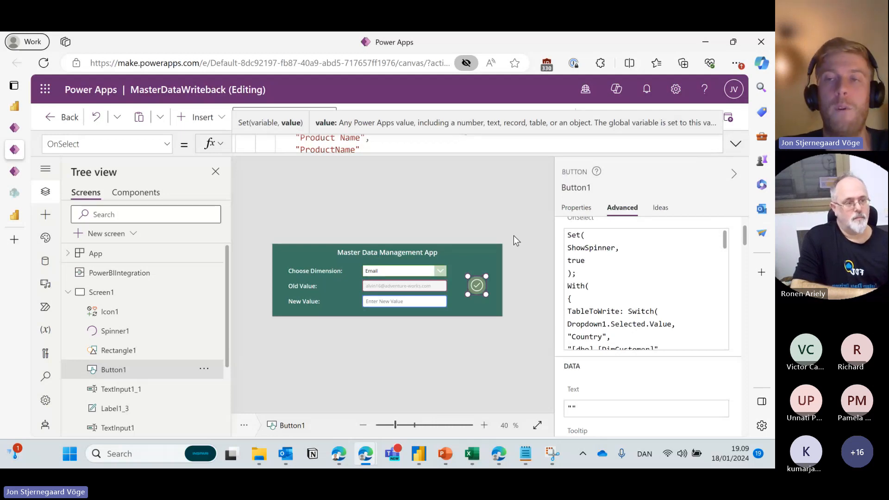
click(735, 144)
scroll(304, 269, down, 2)
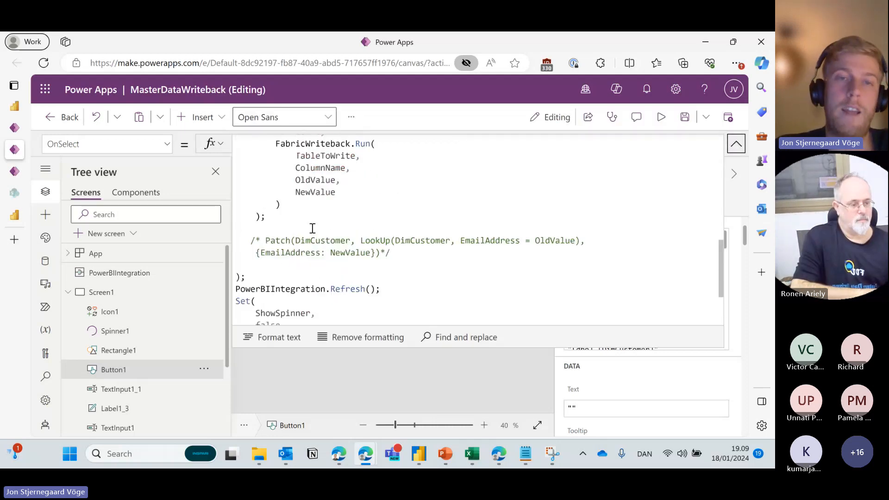
scroll(308, 216, up, 2)
drag(256, 211, 324, 301)
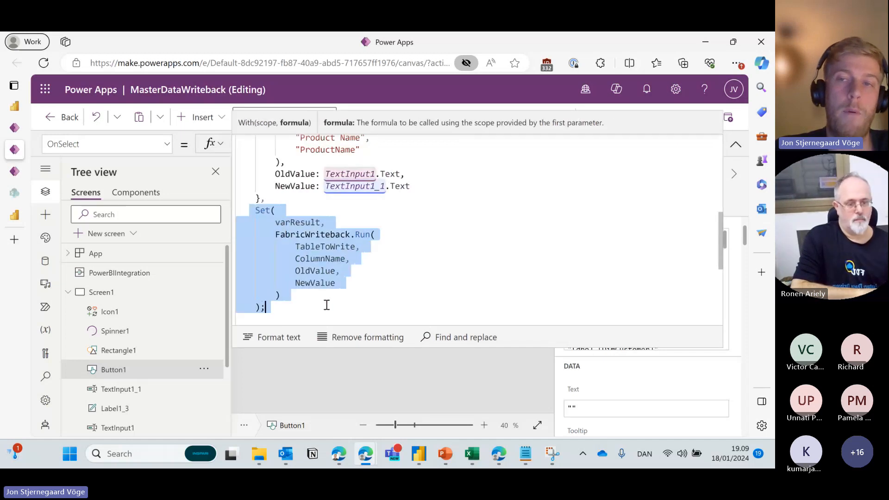
click(377, 288)
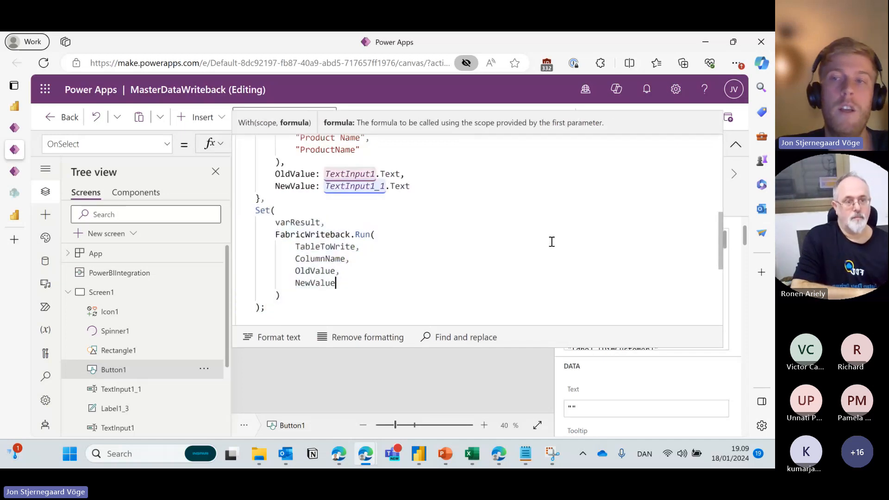
click(736, 145)
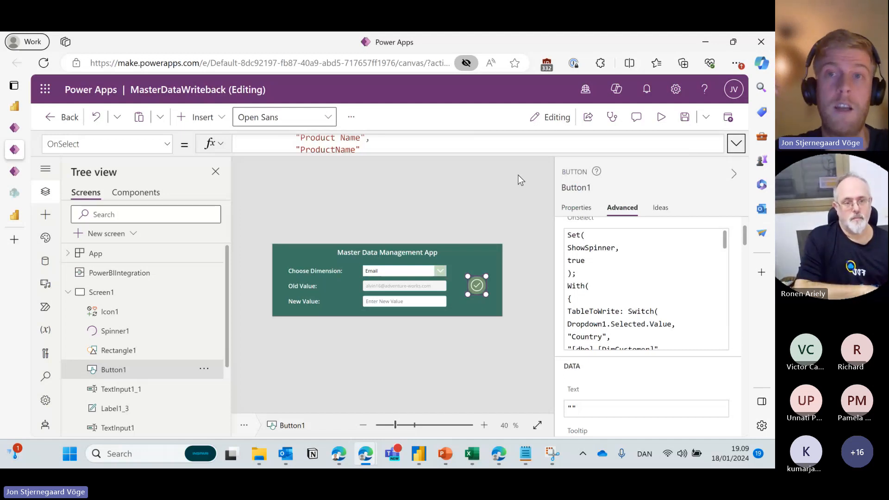
click(736, 144)
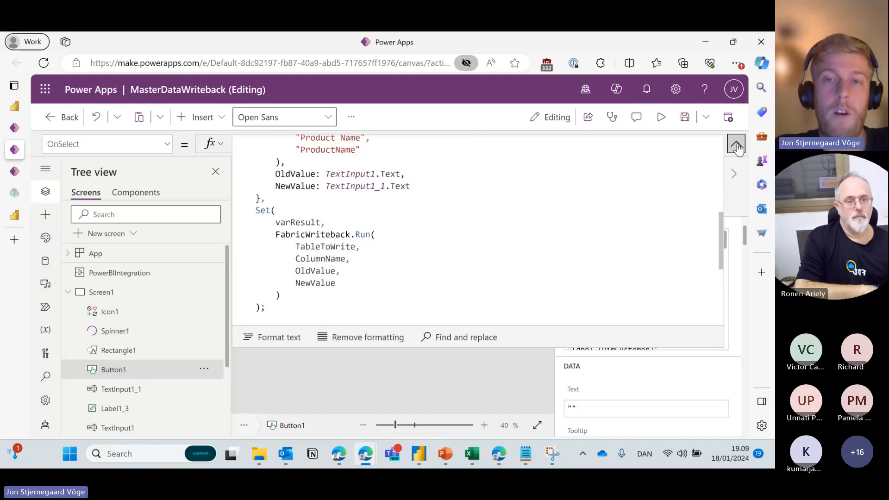
click(351, 260)
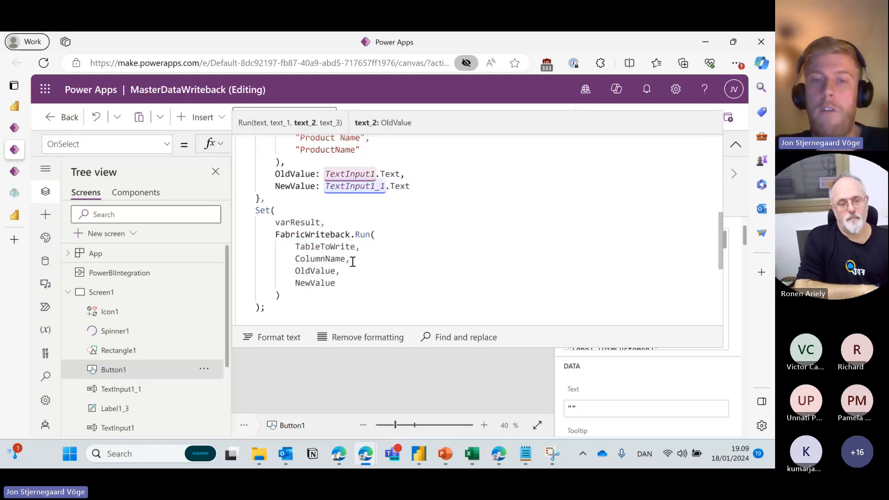
key(BackSpace)
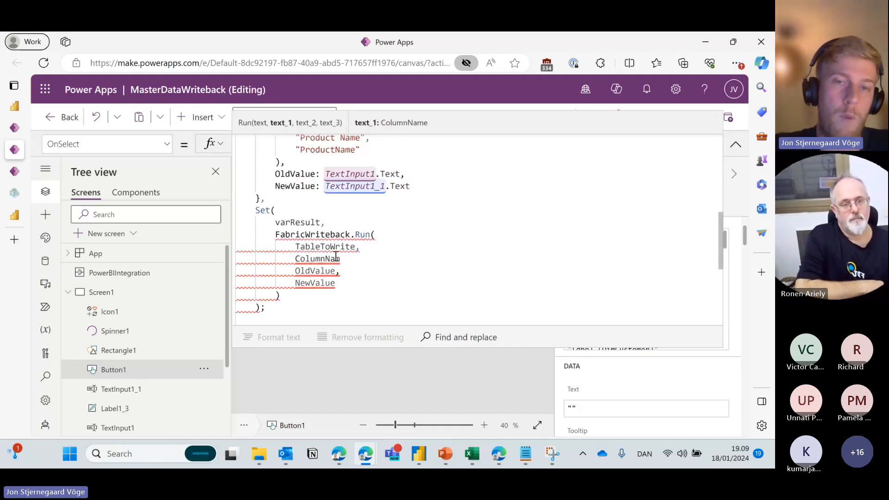
text(,)
click(736, 144)
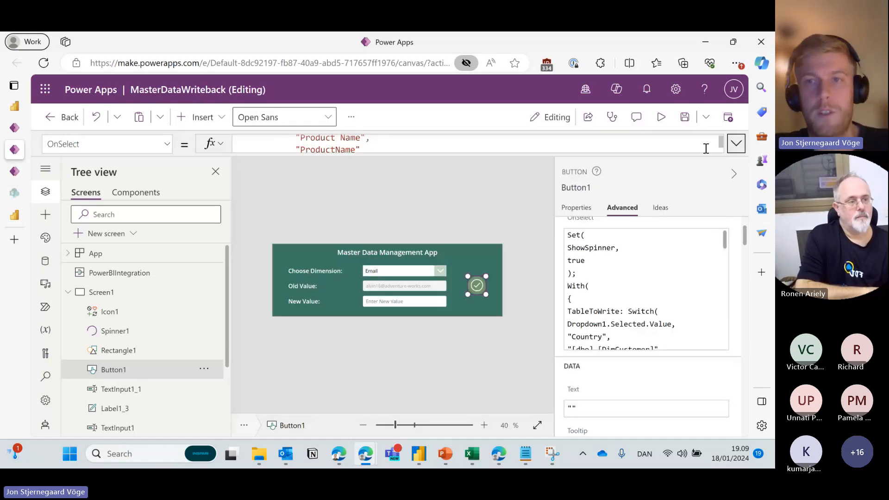
click(493, 216)
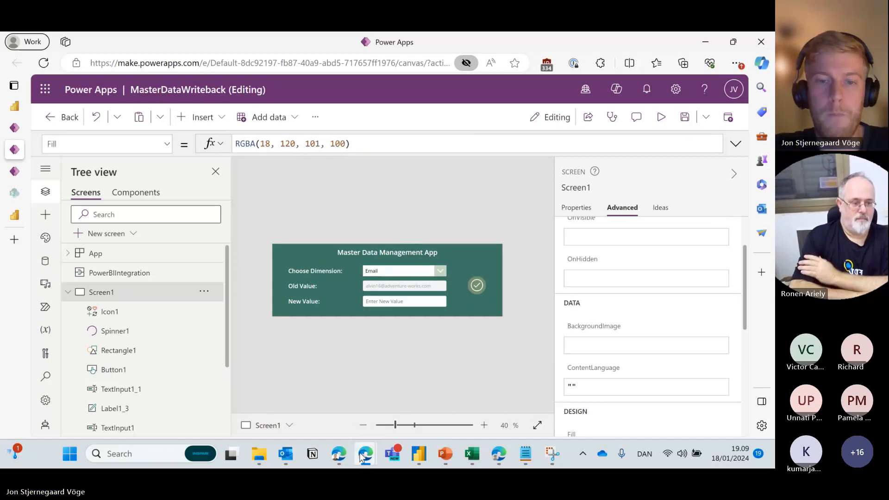
mouse_move(361, 457)
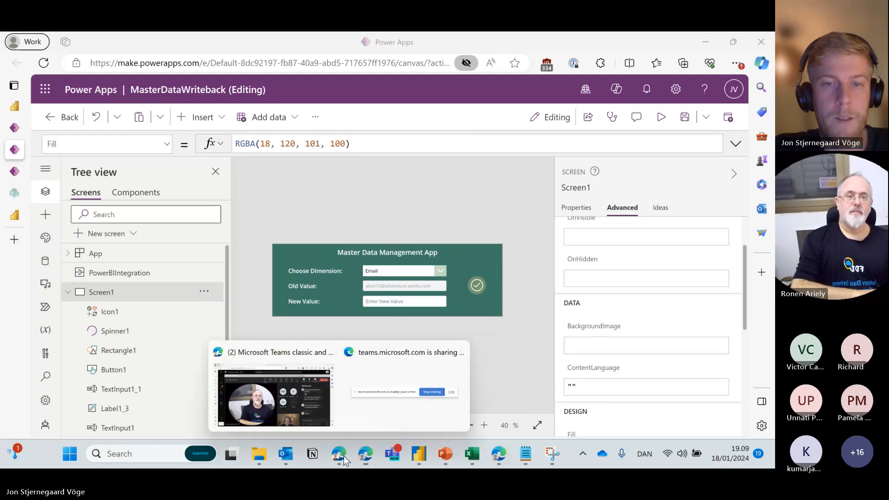
mouse_move(306, 419)
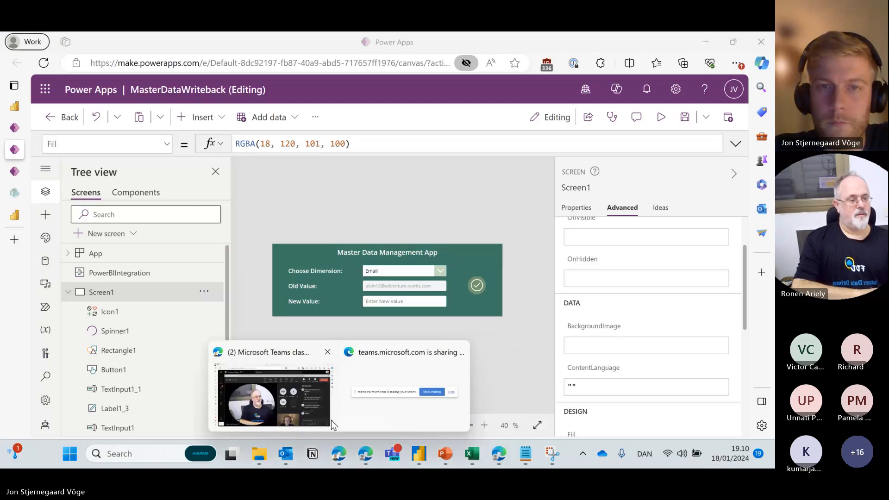
mouse_move(318, 401)
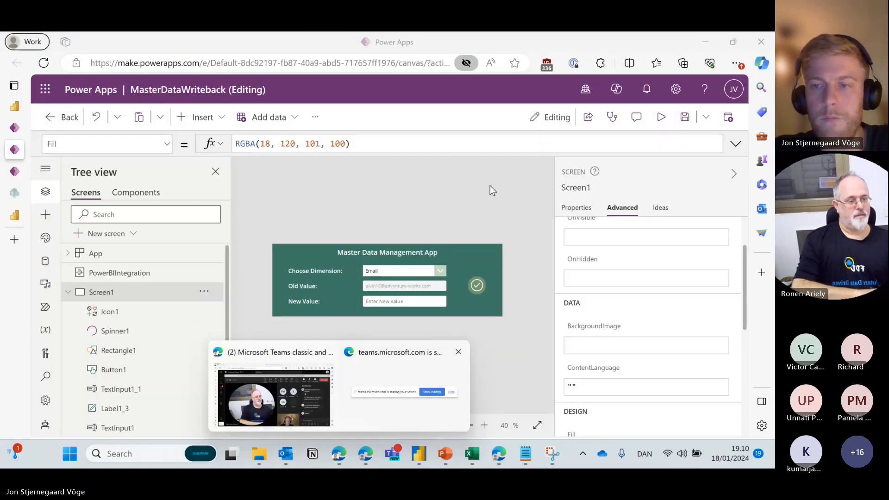
click(490, 186)
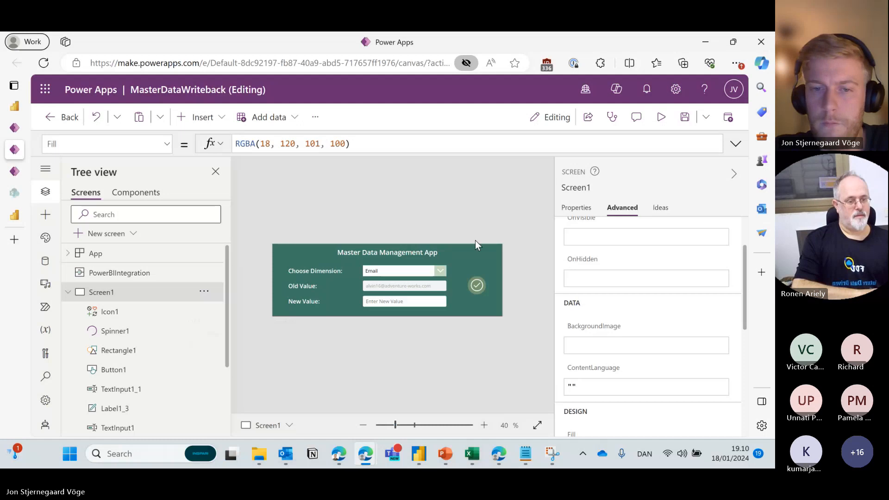
click(341, 459)
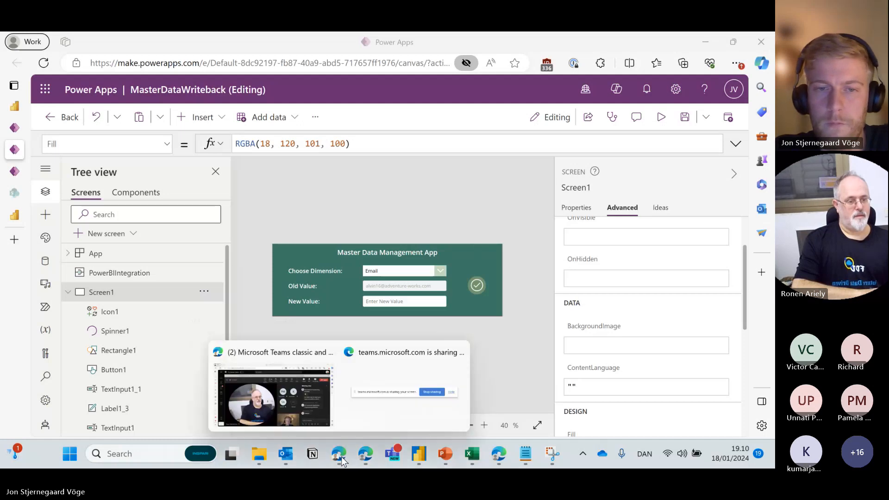